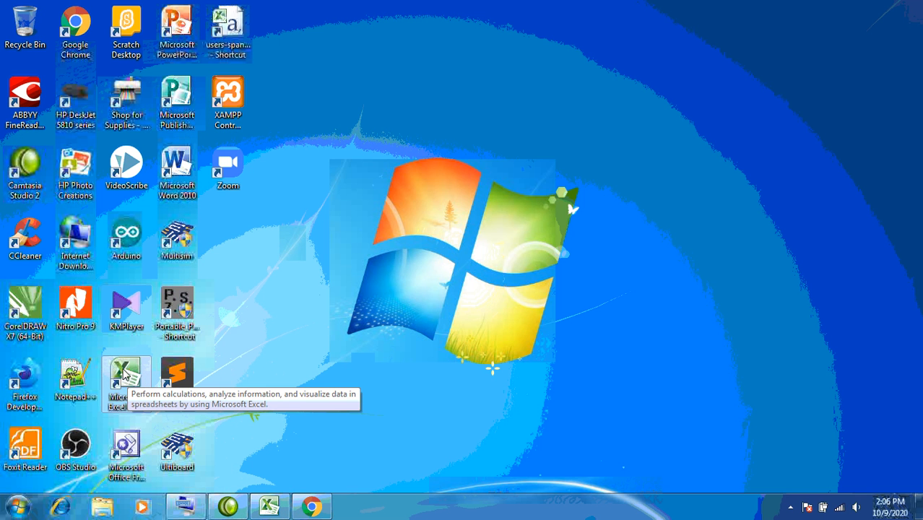
Step: Locate Microsoft Excel 2010 in the Microsoft Office folder of the installed programs list, then return to the desktop
left_click(18, 511)
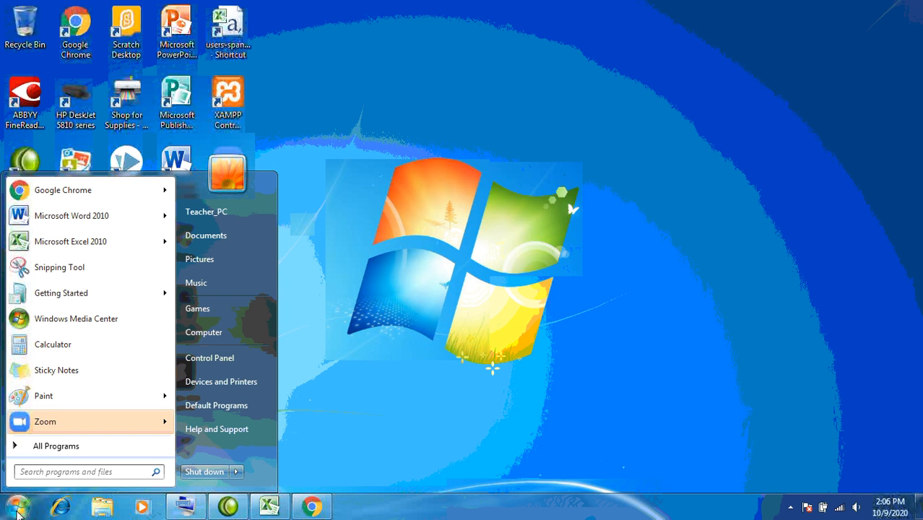
left_click(65, 448)
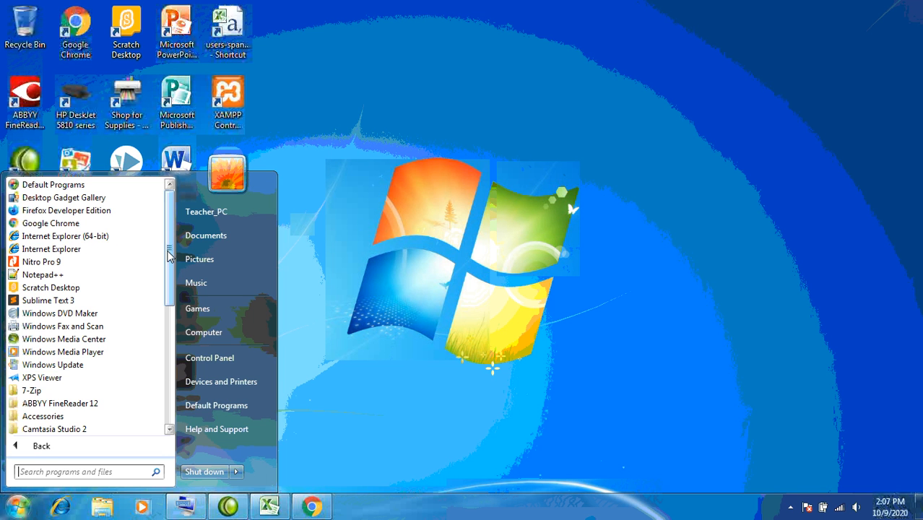
left_click_drag(167, 257, 167, 341)
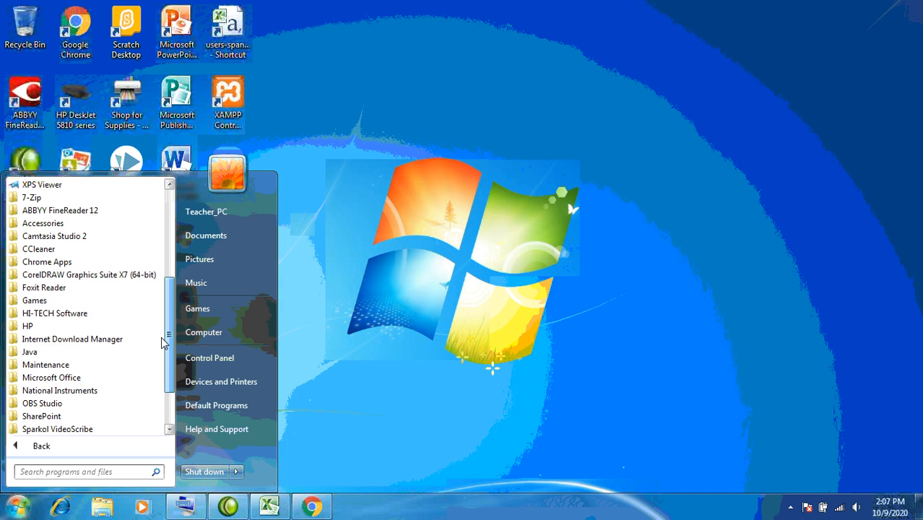
left_click(63, 381)
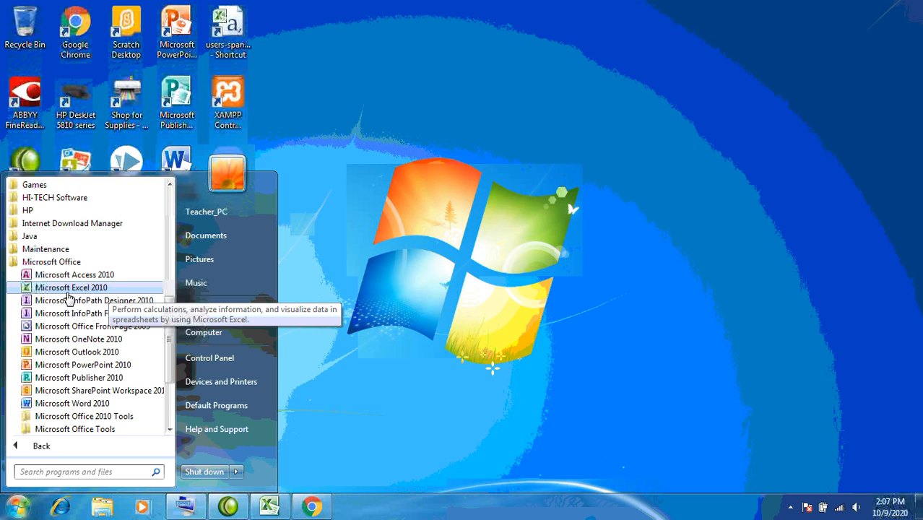
left_click(355, 297)
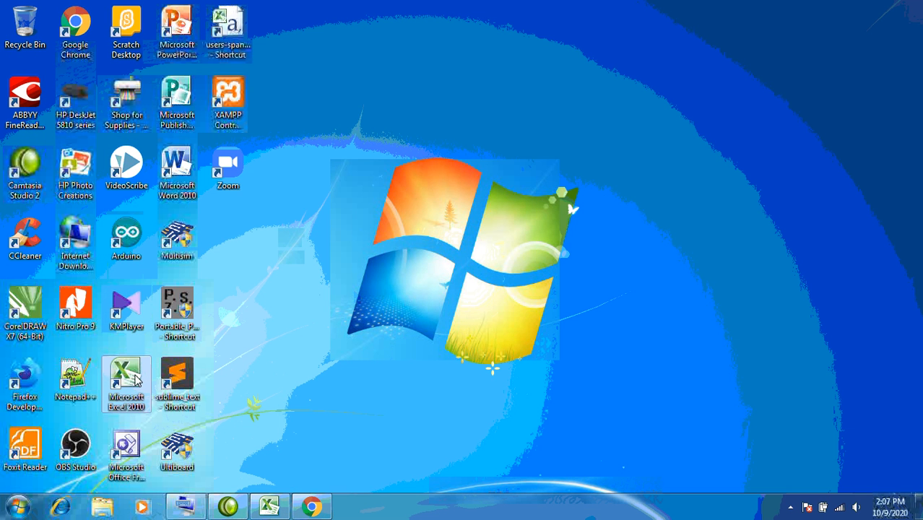
Step: Bring up cell A1 of the blank Book1 workbook in Microsoft Excel and dismiss the Java update notification
left_click(270, 513)
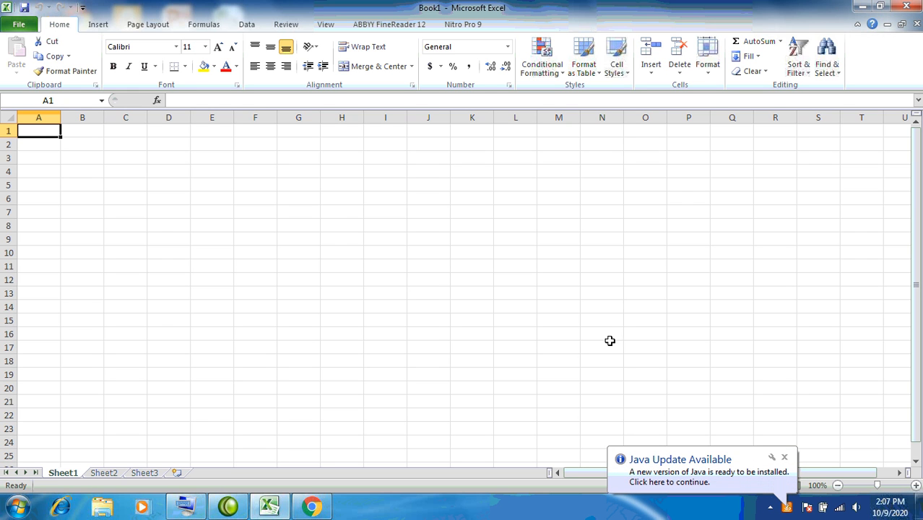
left_click(785, 457)
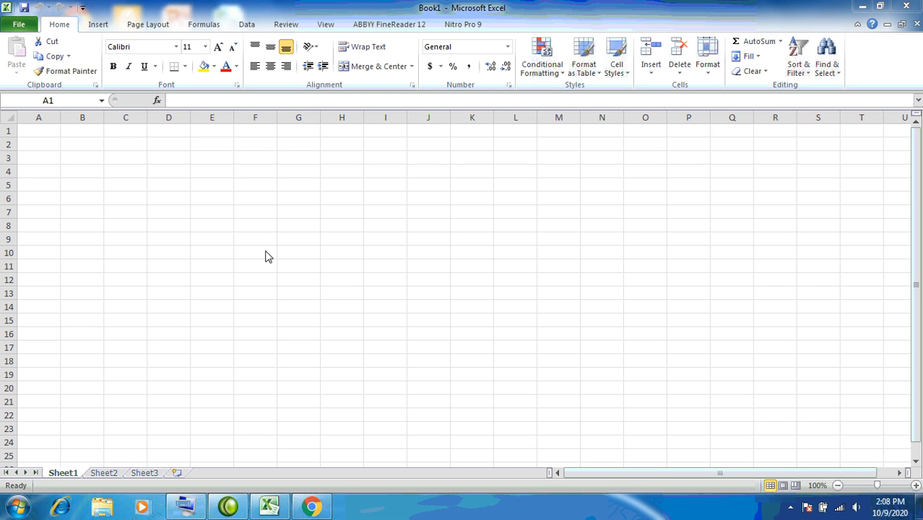
left_click(36, 133)
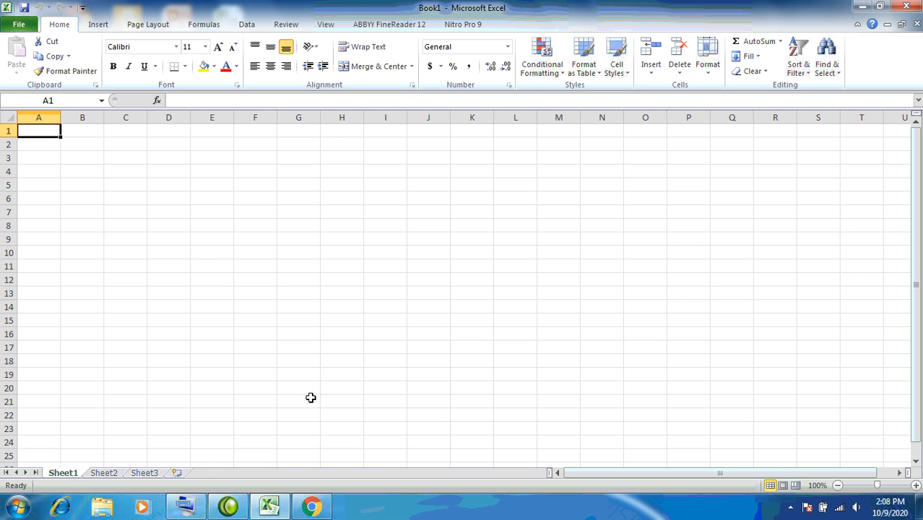
Step: Switch to Chrome and show the list of Google apps to locate Drive
left_click(310, 508)
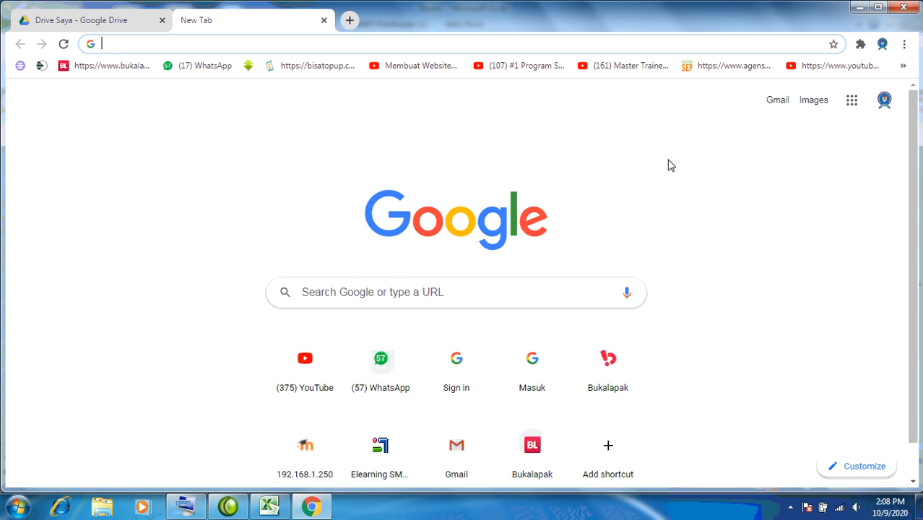
left_click(853, 105)
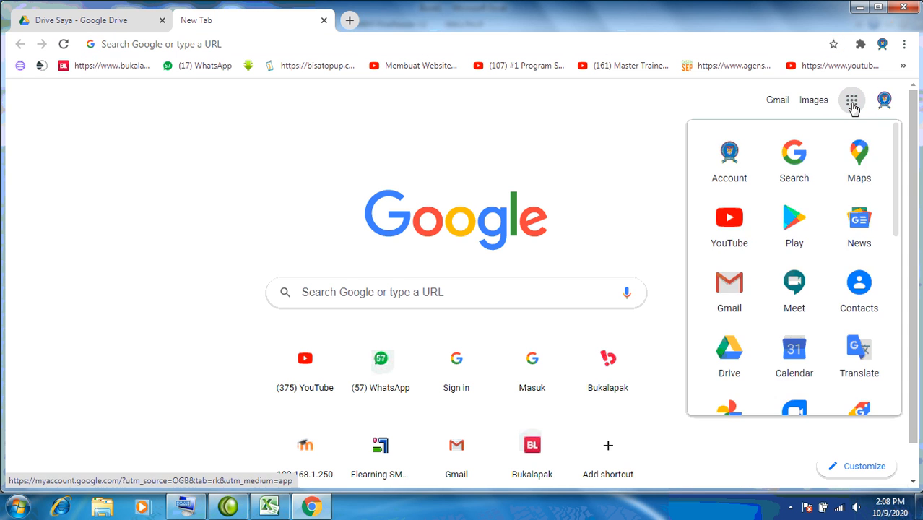
left_click(853, 105)
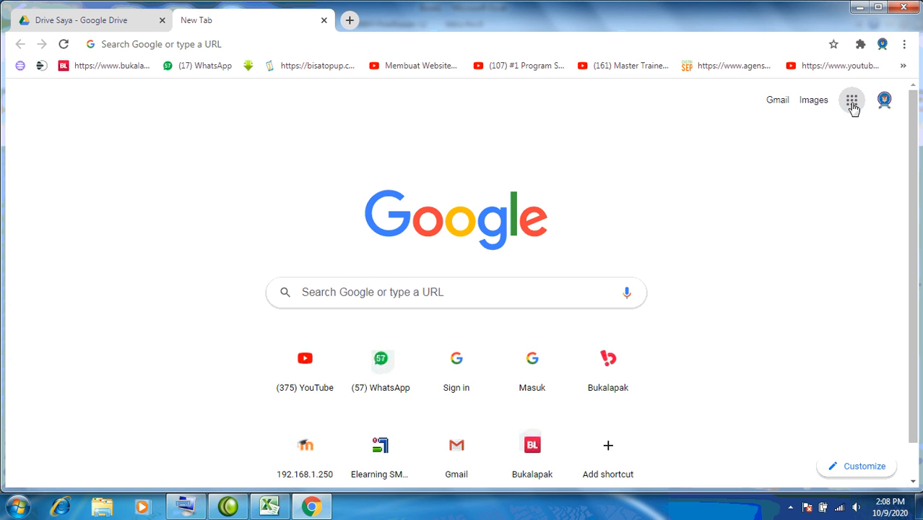
left_click(853, 106)
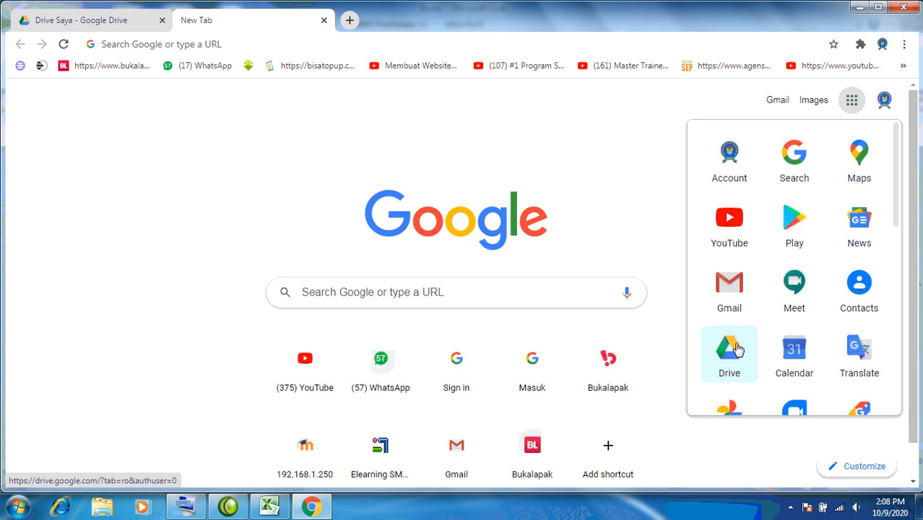
Step: Create a blank Google Spreadsheet from Drive Saya in Google Drive
left_click(54, 24)
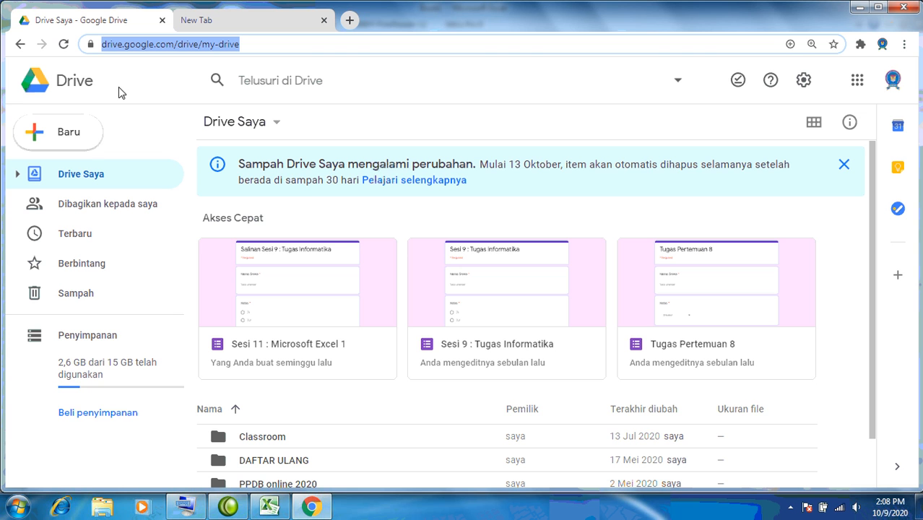
left_click(61, 142)
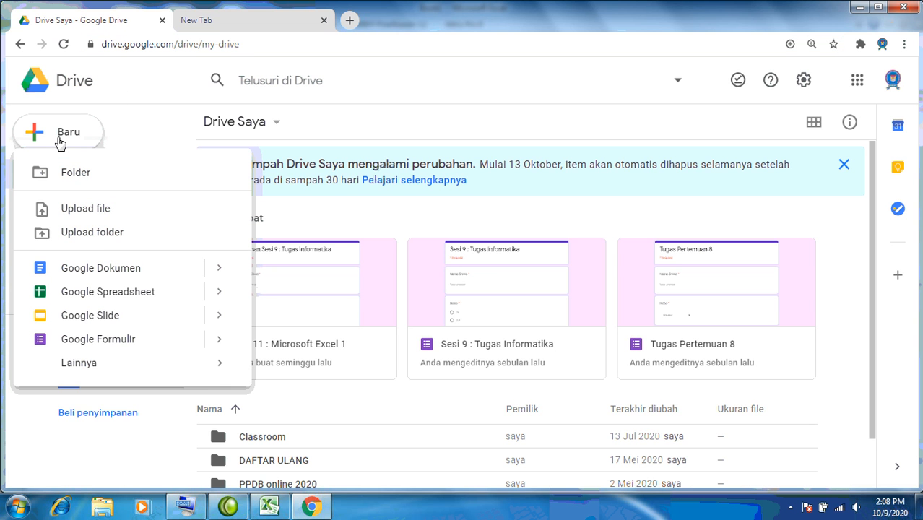
left_click(86, 291)
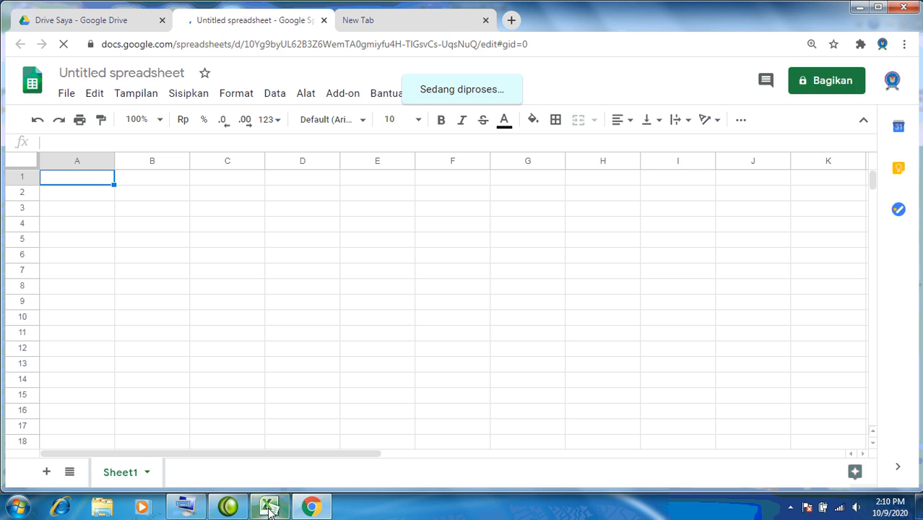
Step: Switch back to the Excel workbook and examine the Home, Insert, Page Layout and View command groups
mouse_move(284, 498)
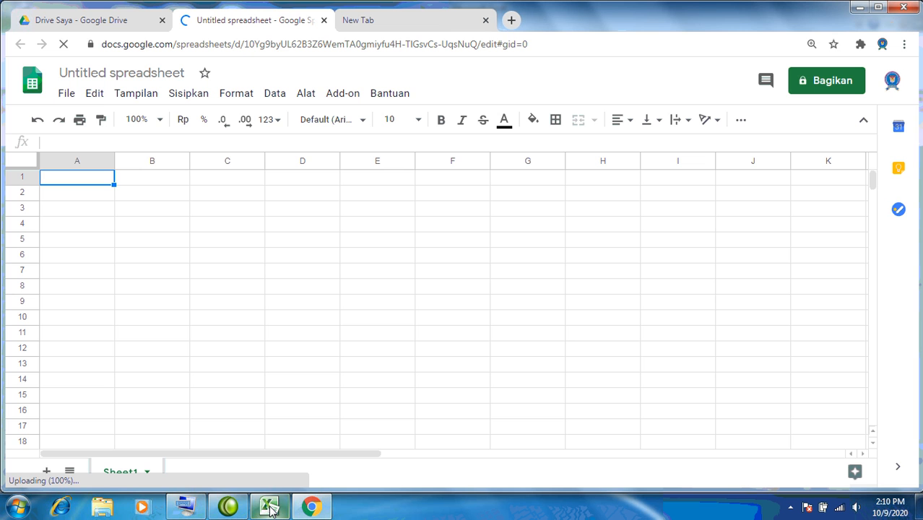
left_click(269, 506)
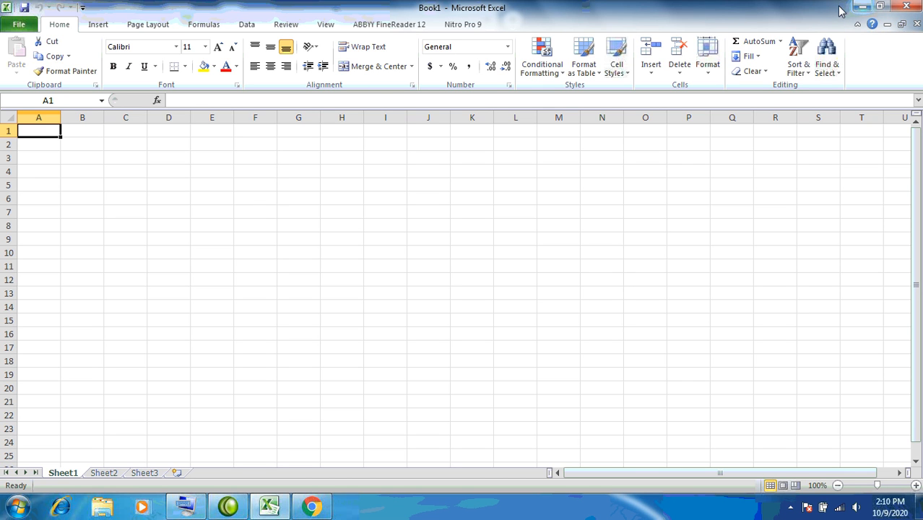
left_click(16, 29)
left_click(62, 27)
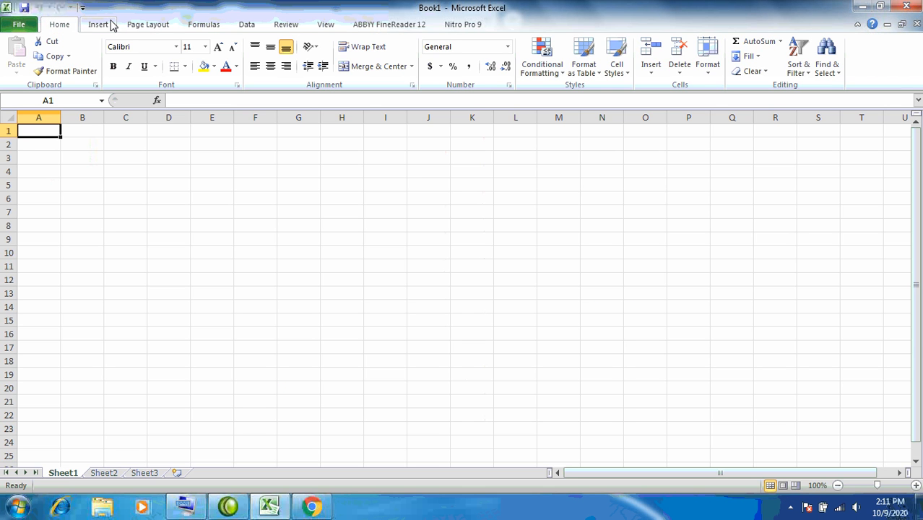
left_click(101, 26)
left_click(133, 26)
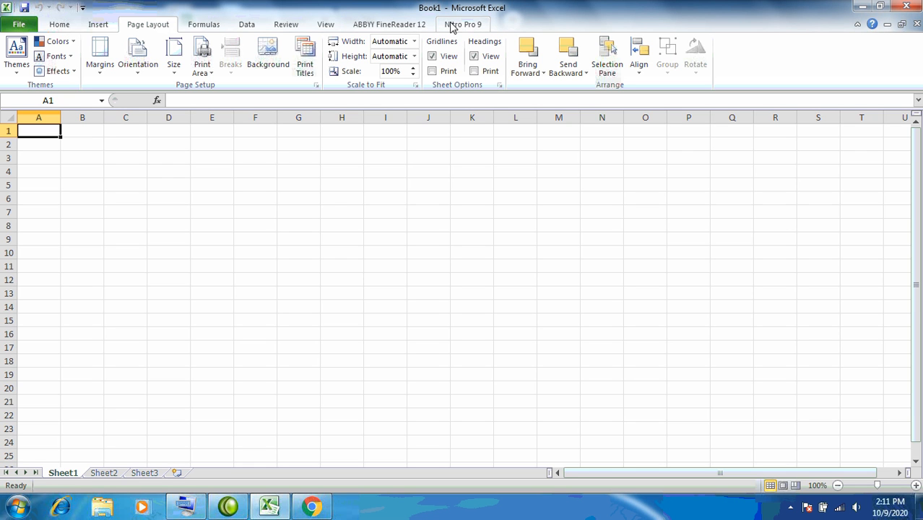
left_click(326, 27)
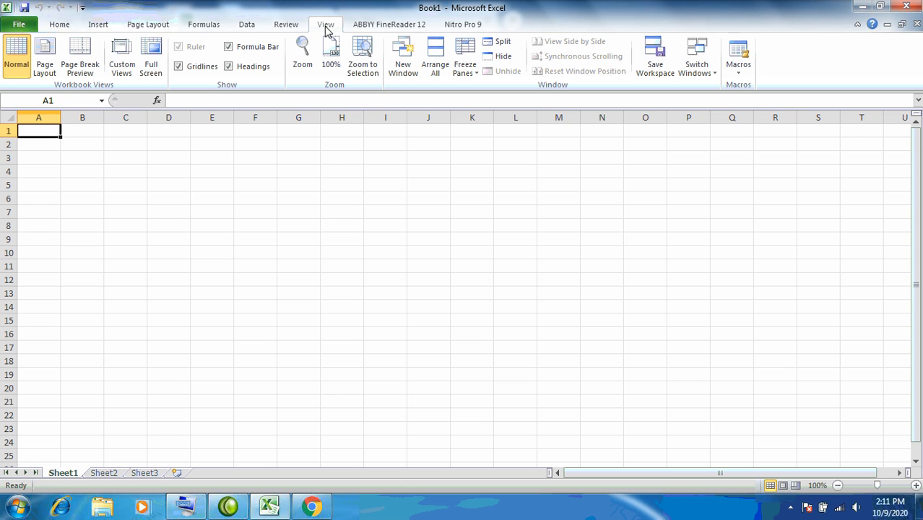
left_click(145, 27)
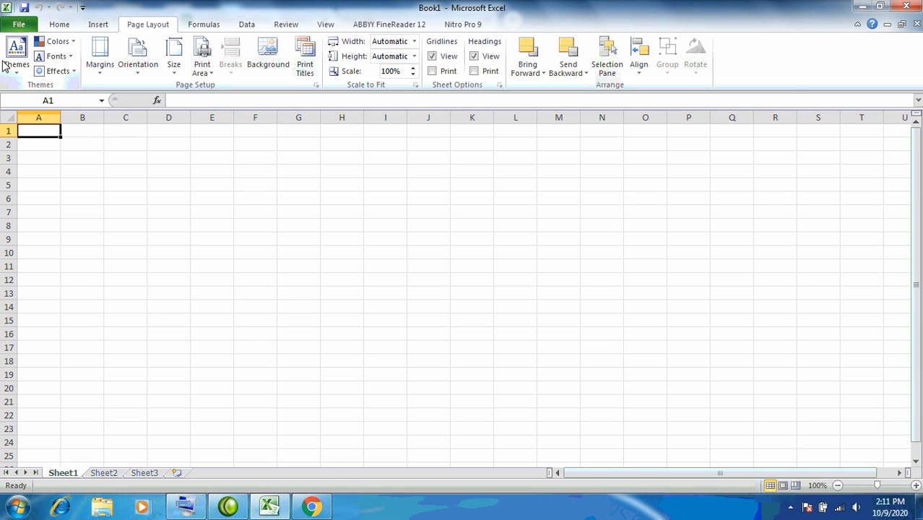
left_click(56, 25)
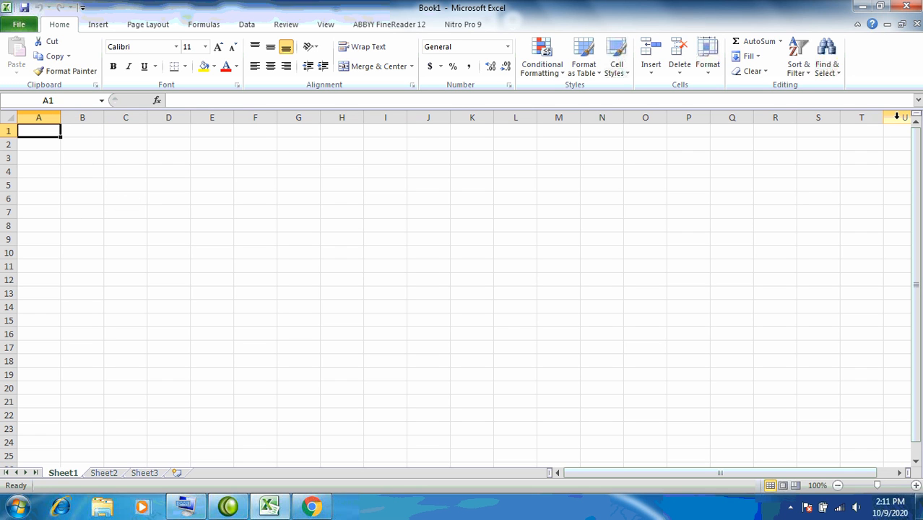
Step: Select the entire columns A, B, C and U one after another to show the column lettering
left_click(42, 117)
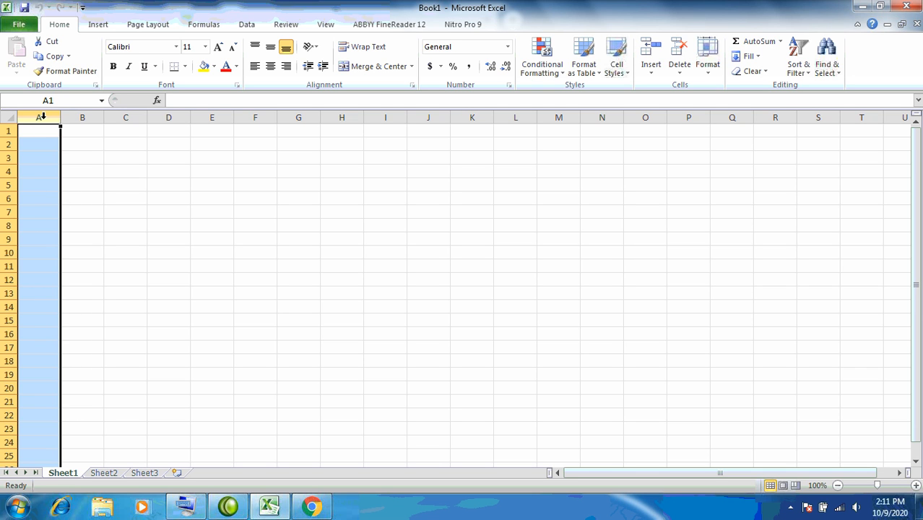
left_click(82, 117)
left_click(120, 115)
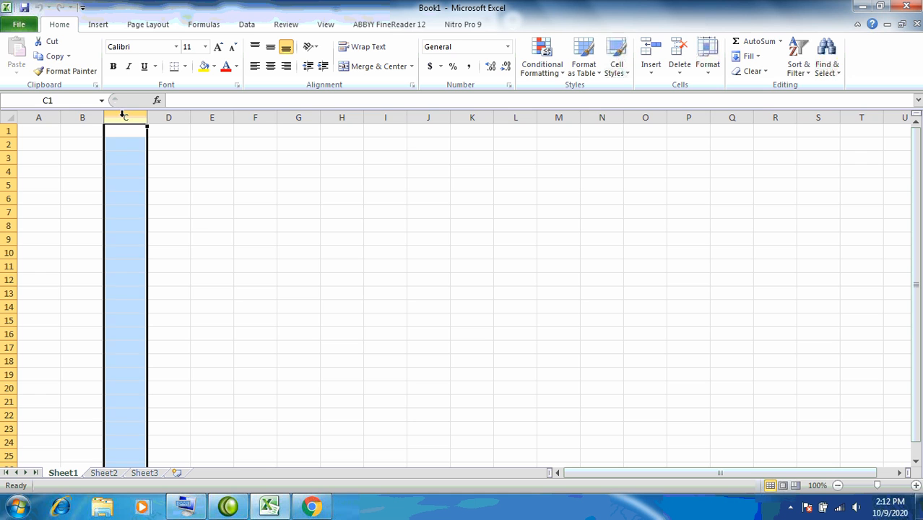
left_click(892, 116)
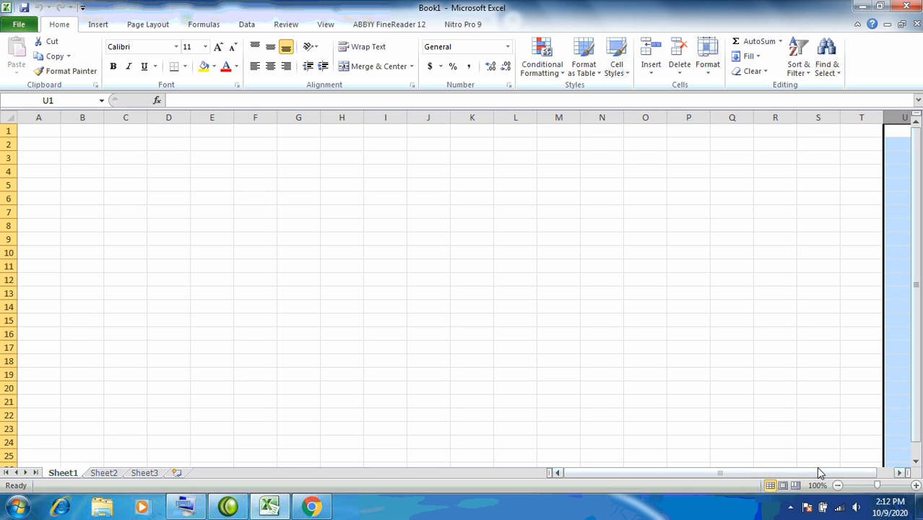
Step: Examine the columns beyond Z by selecting the entire columns AA and AE in turn
left_click(902, 473)
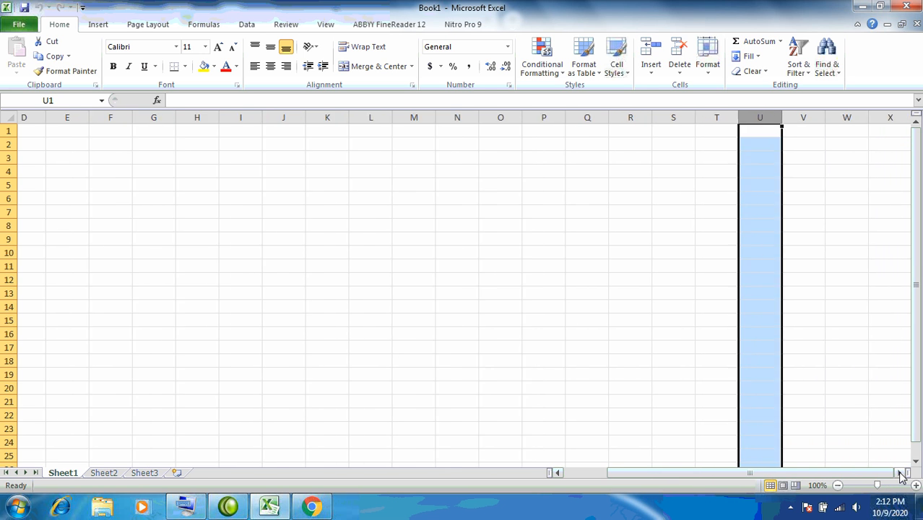
left_click(902, 474)
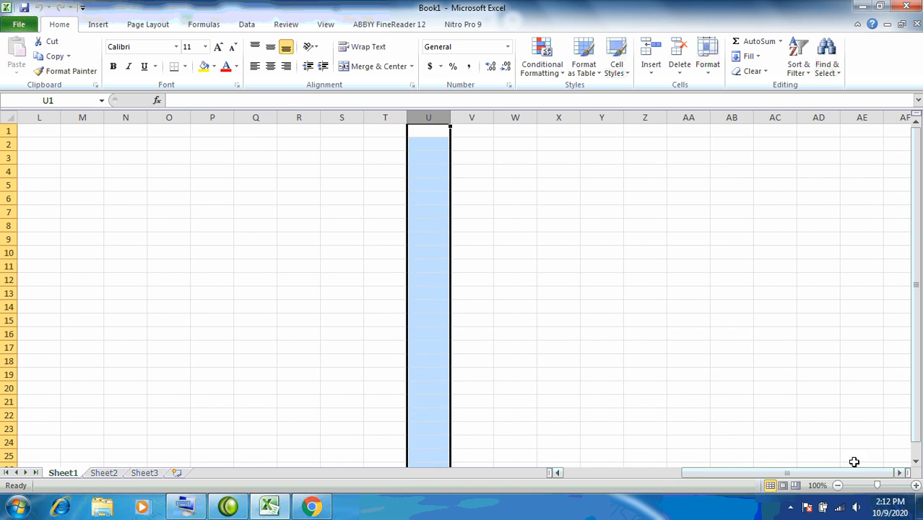
left_click(694, 117)
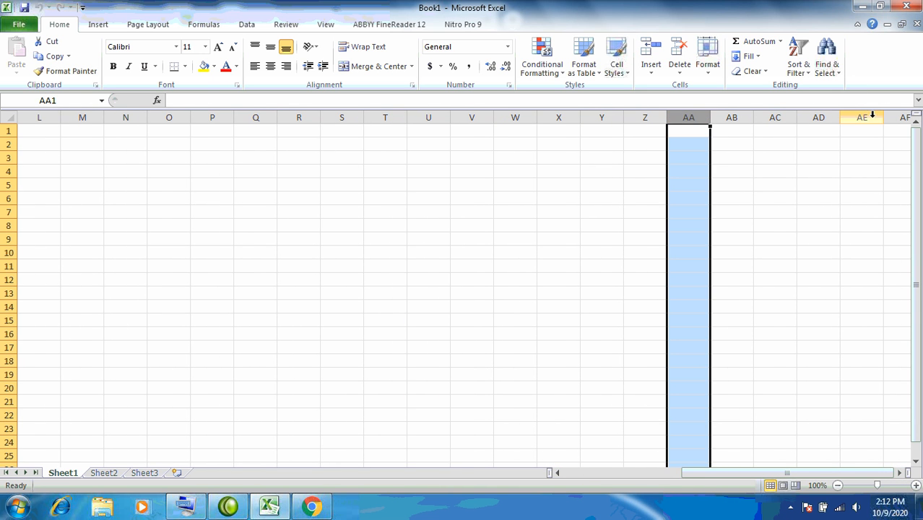
left_click(868, 117)
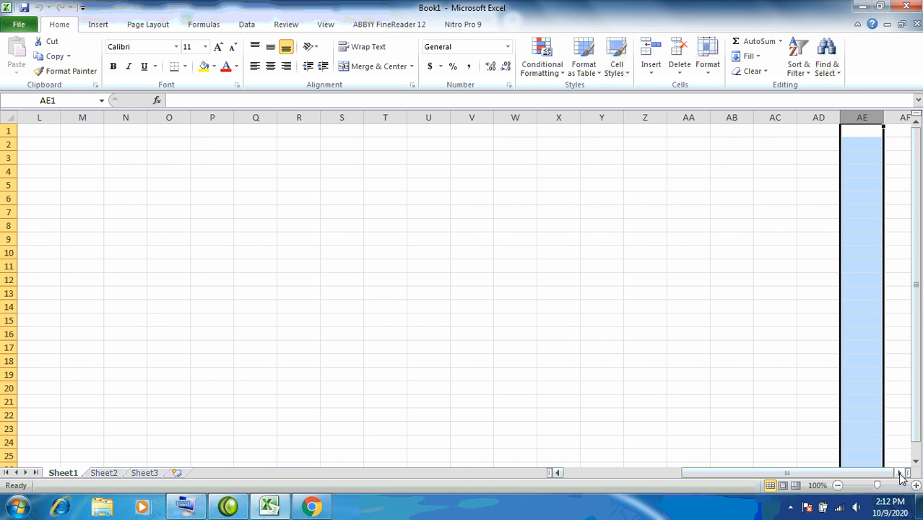
Step: Select cell AQ1 in the first row of Sheet1
left_click(900, 473)
left_click(900, 473)
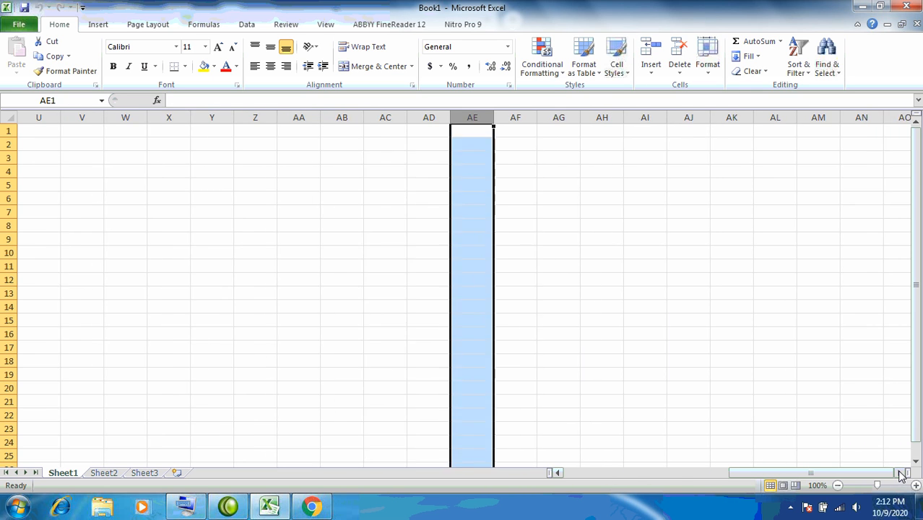
left_click(901, 473)
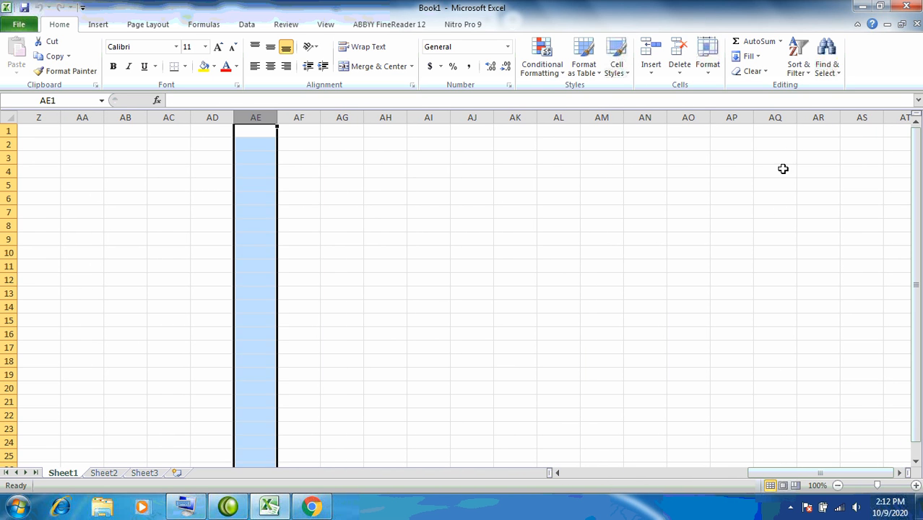
left_click(779, 133)
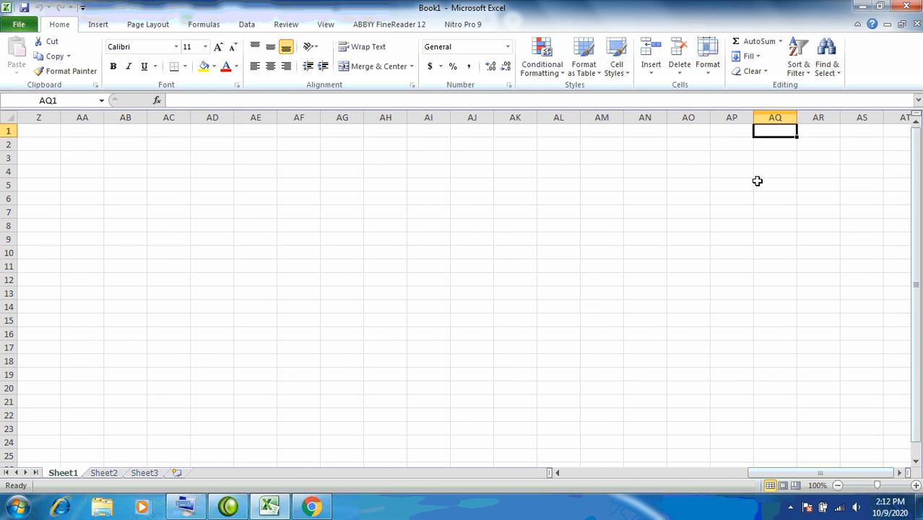
Step: Bring up the On-Screen Keyboard and jump from cell AQ1 to the last column of row 1 using End mode
left_click(185, 507)
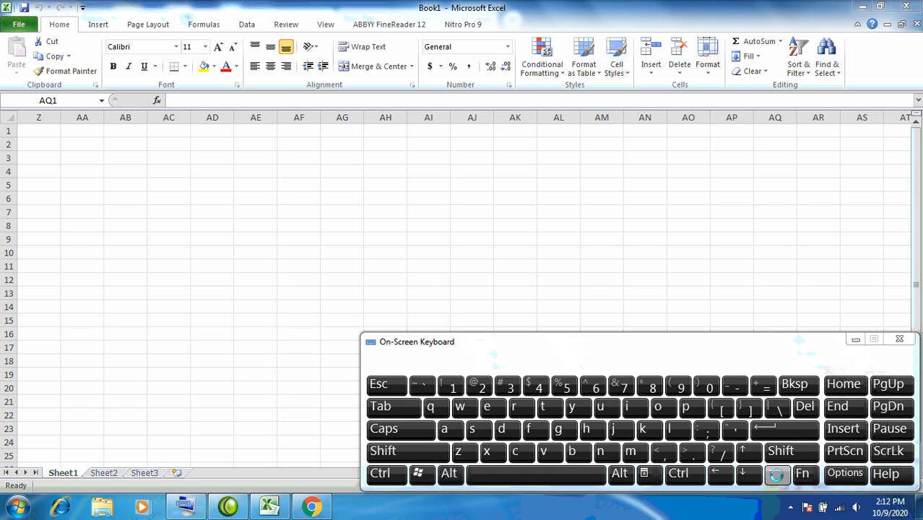
left_click(785, 130)
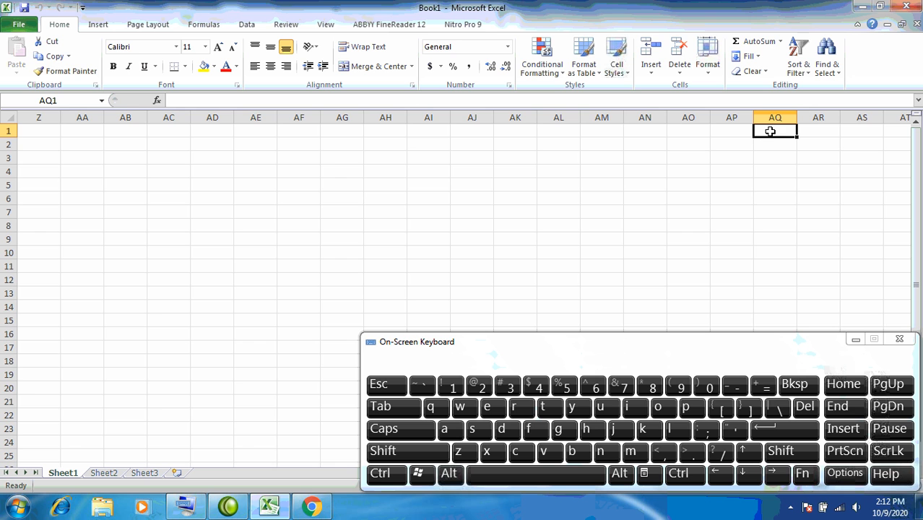
left_click(838, 406)
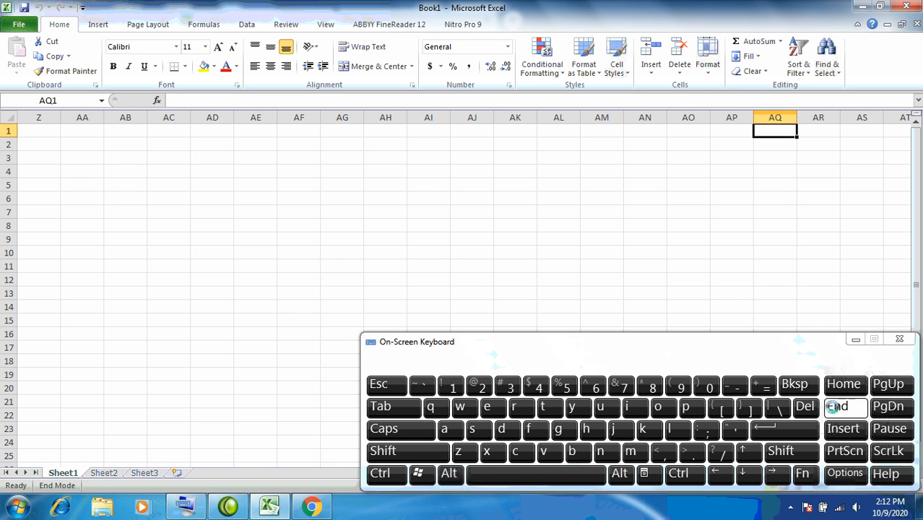
left_click(775, 473)
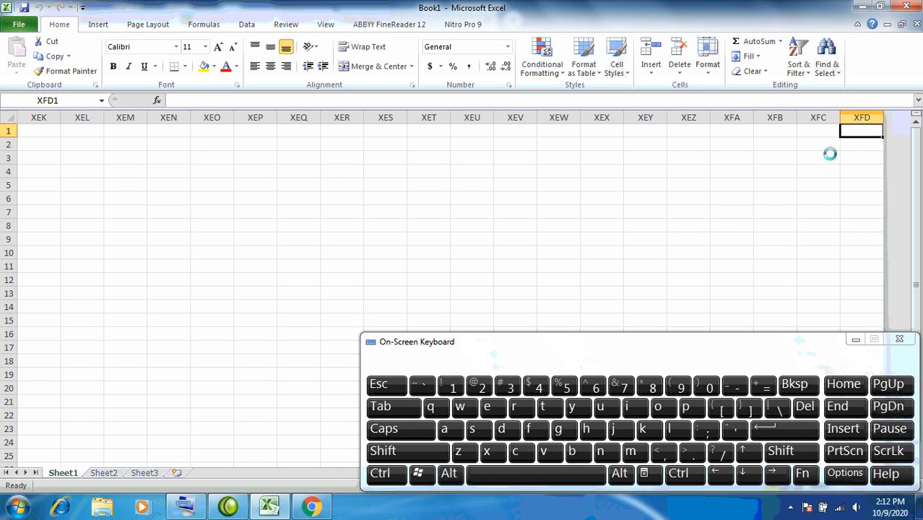
Step: Select the entire columns XFA and XFD in turn to show the lettering at the sheet's far edge
left_click(732, 117)
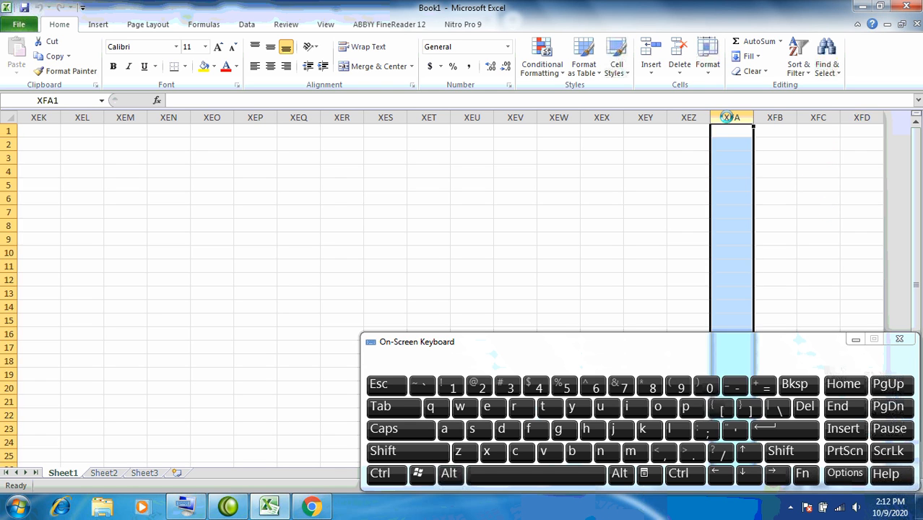
left_click(871, 112)
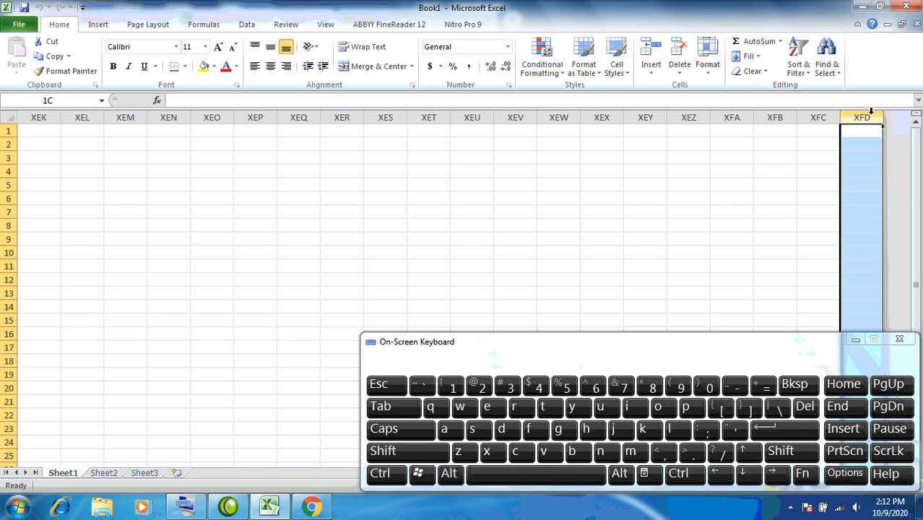
Step: Jump from cell XFD1 back to the first column of row 1 using End mode
left_click(847, 133)
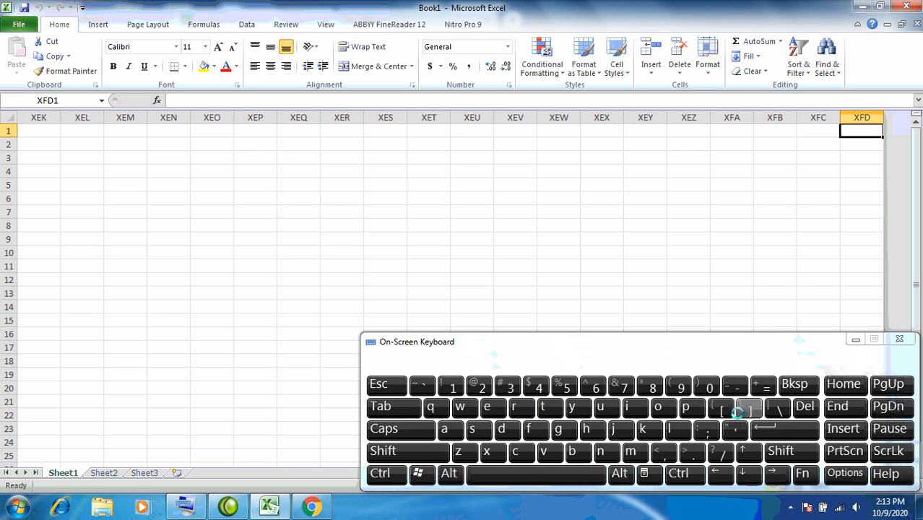
left_click(836, 407)
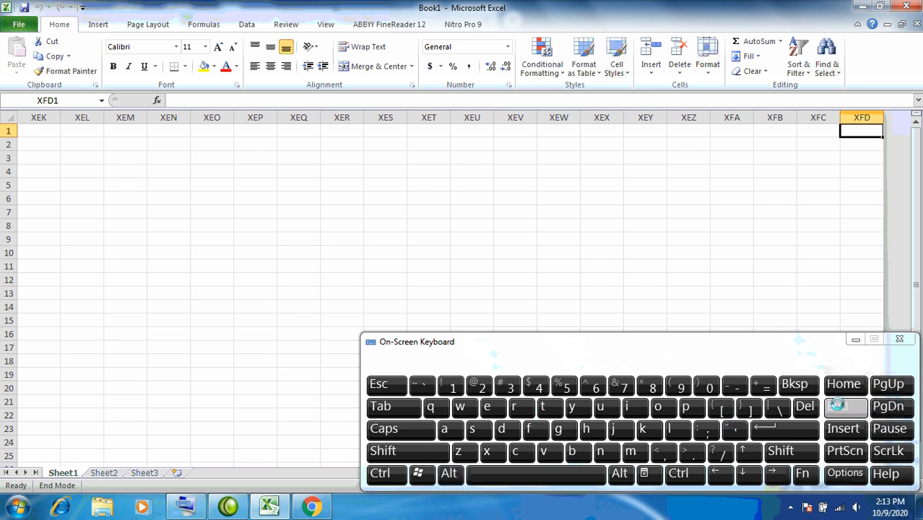
left_click(719, 474)
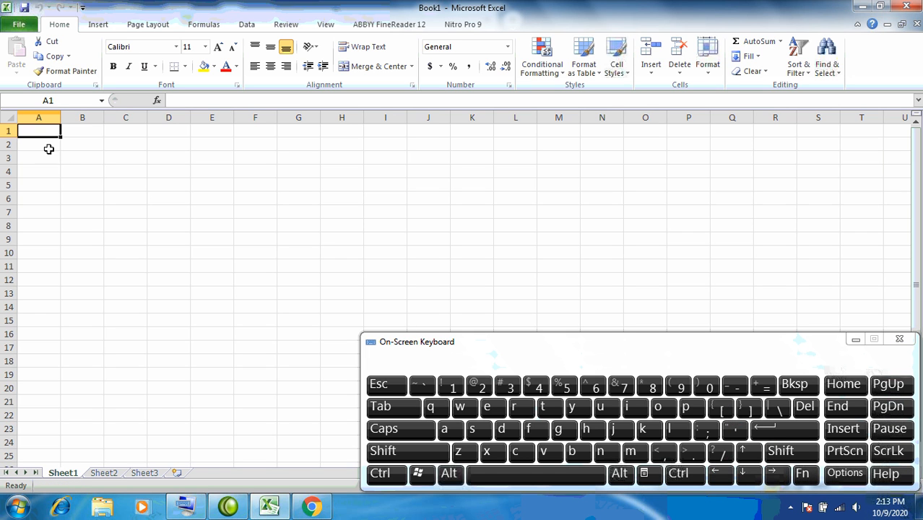
Step: Select the entire columns A, B, C and D one after another to show the column headings
left_click(45, 117)
left_click(79, 117)
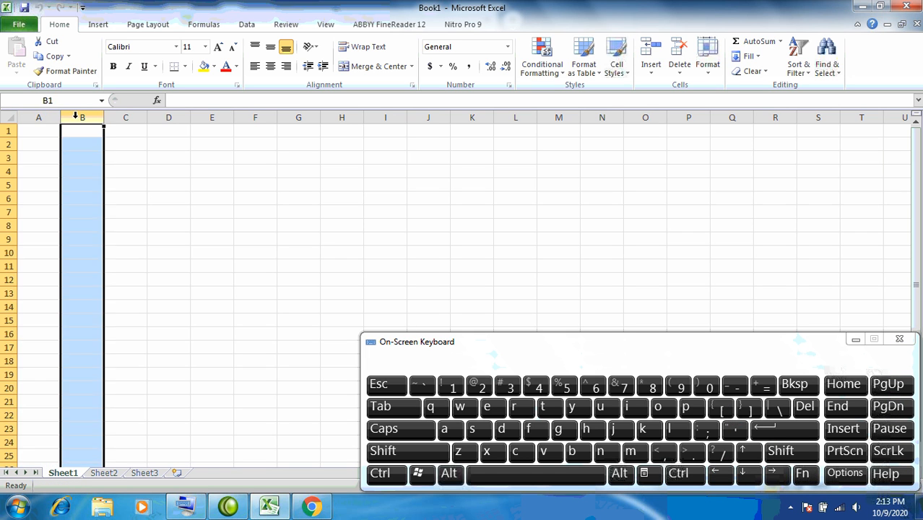
left_click(125, 117)
left_click(173, 117)
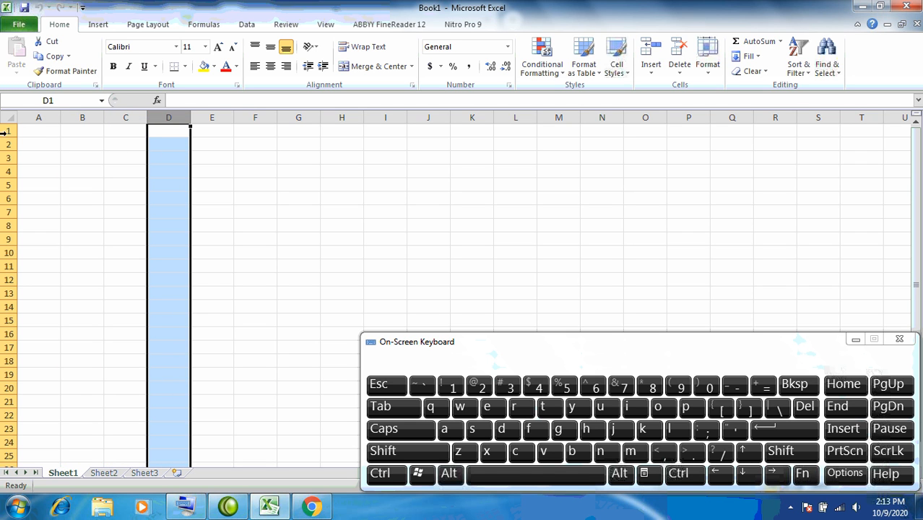
Step: Select cell A1 and the entire rows 1, 2, 3 and 25 in turn to show the row numbering
left_click(29, 131)
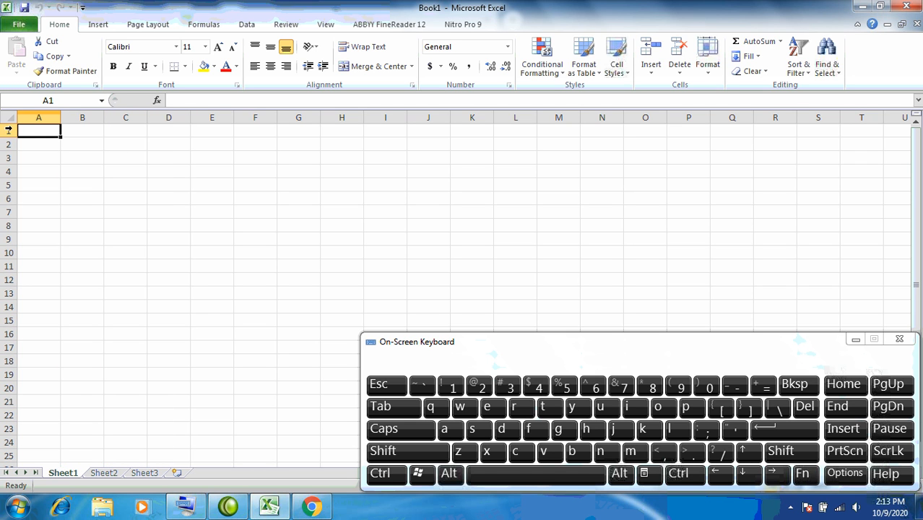
left_click(4, 132)
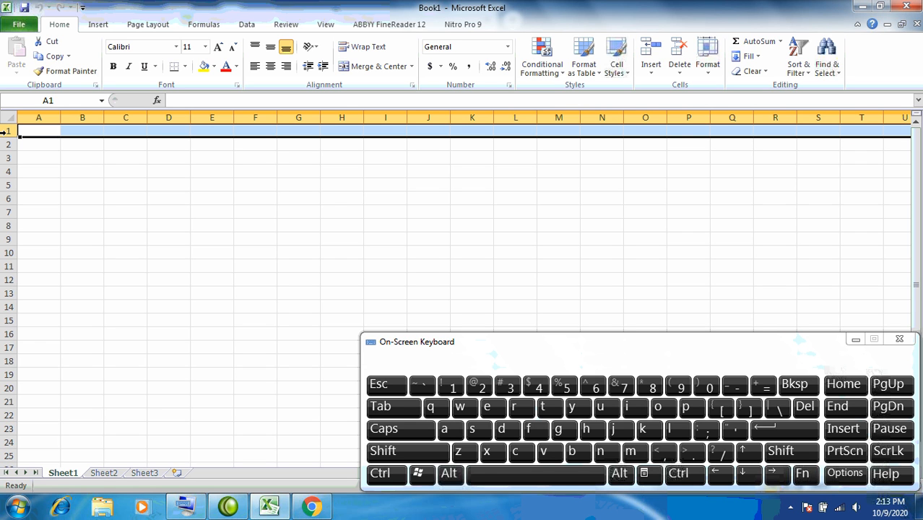
left_click(5, 144)
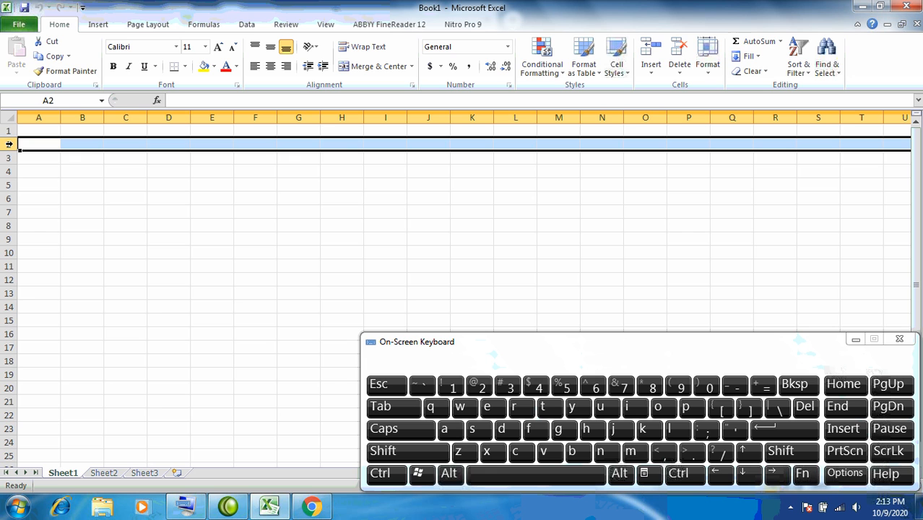
left_click(6, 158)
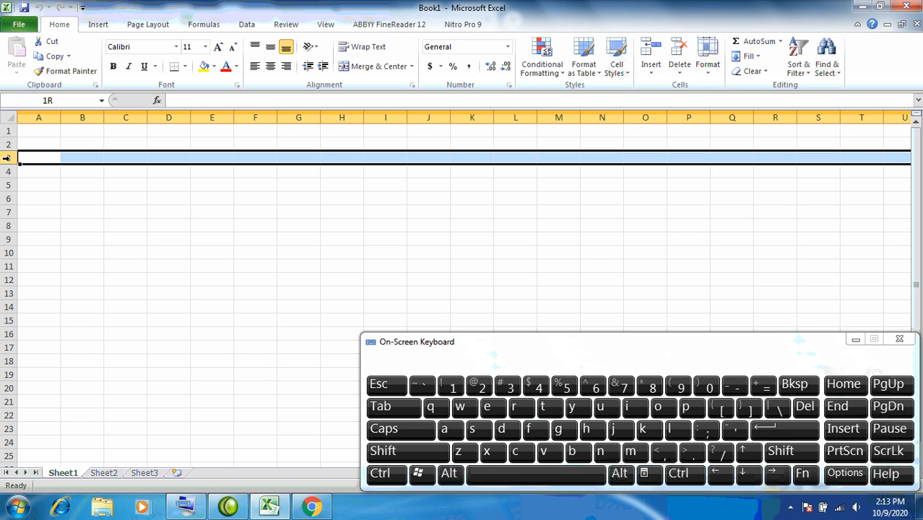
left_click(2, 456)
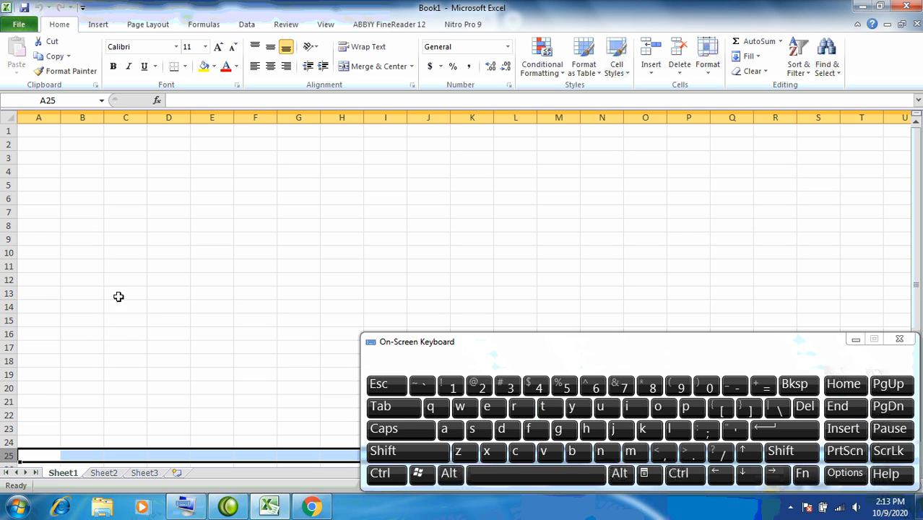
Step: Contrast rows with columns by selecting row 1, column A, and rows 1, 2 and 25 in turn
left_click(6, 132)
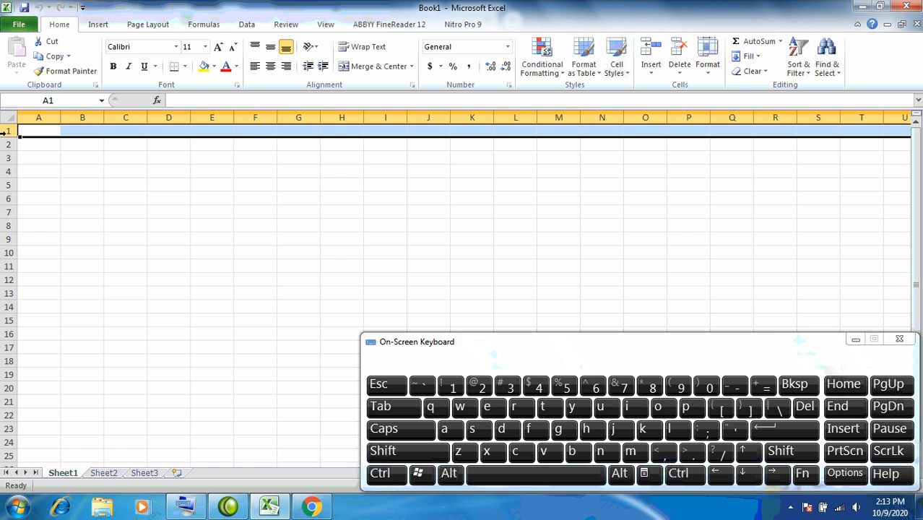
left_click(39, 118)
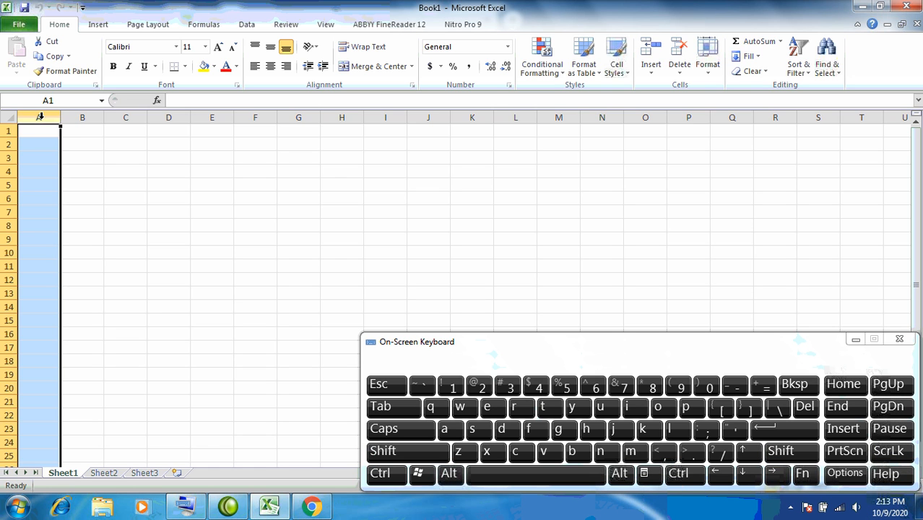
left_click(5, 132)
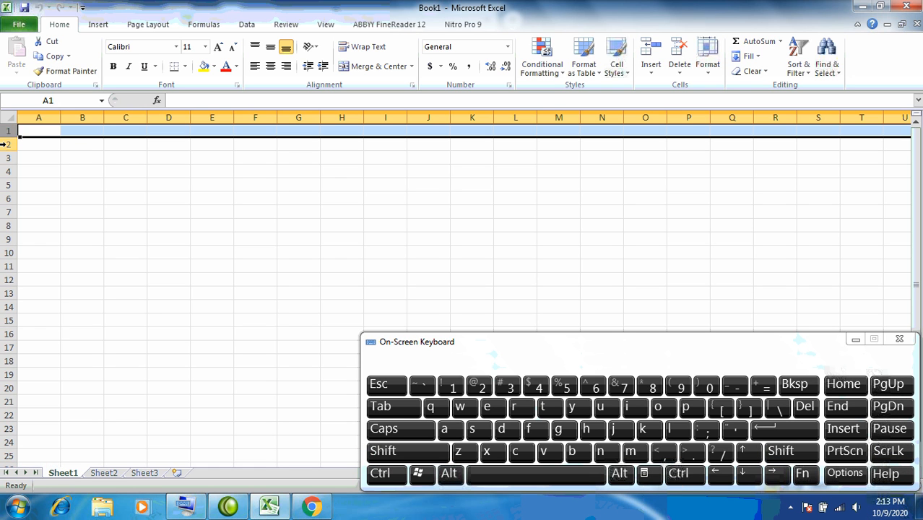
left_click(5, 144)
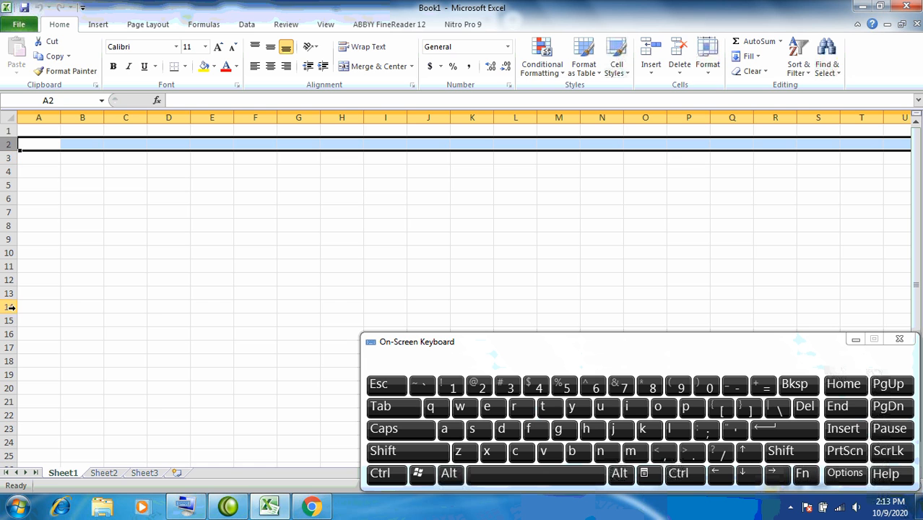
left_click(5, 456)
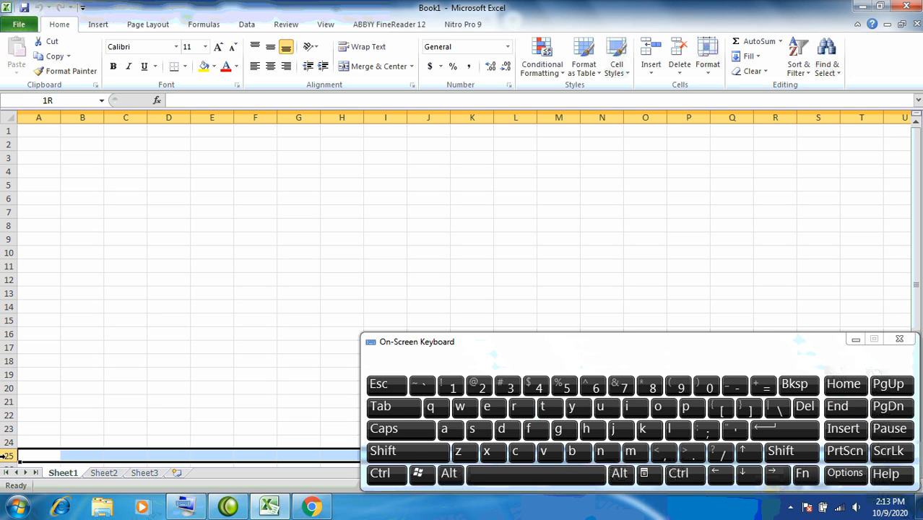
Step: Select cell A25 and move cell by cell down column A to A44
left_click(51, 457)
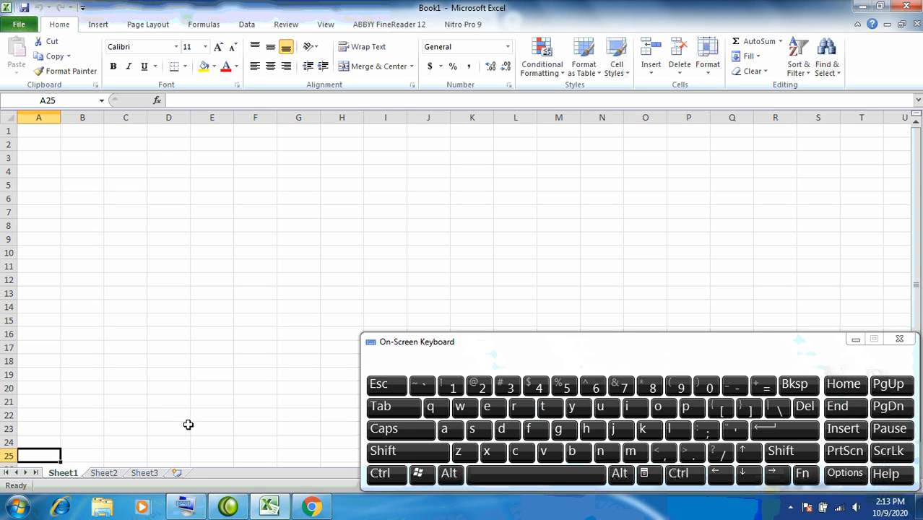
key("Down")
key("Down")
key("Down")
key("Down")
key("Down")
key("Down")
key("Down")
key("Down")
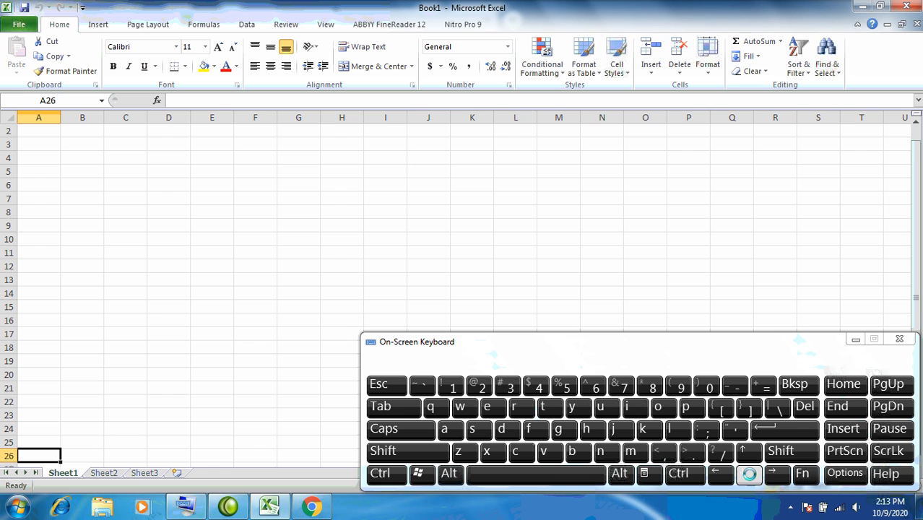
key("Down")
key("Down")
key("Down")
key("Down")
key("Down")
key("Down")
key("Down")
key("Down")
key("Down")
key("Down")
key("Down")
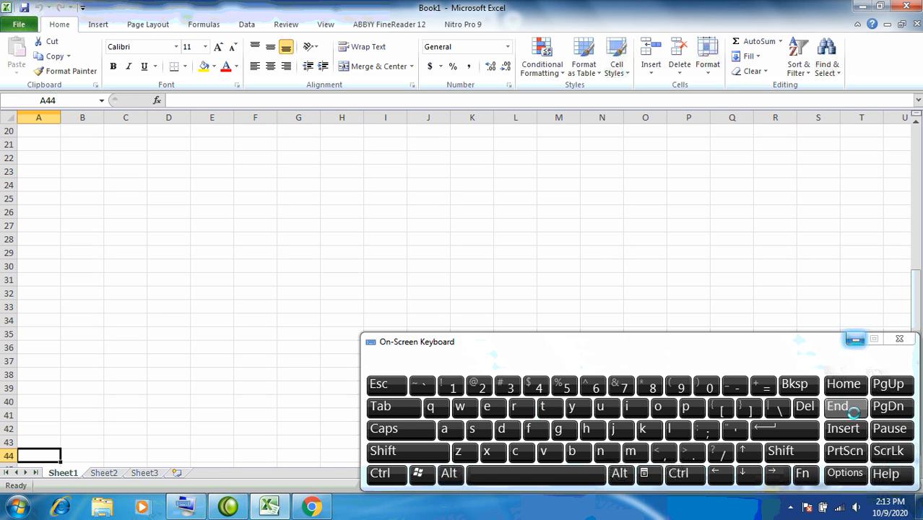
Step: Jump to the last row of column A and back up to cell A1 using End mode
key("End")
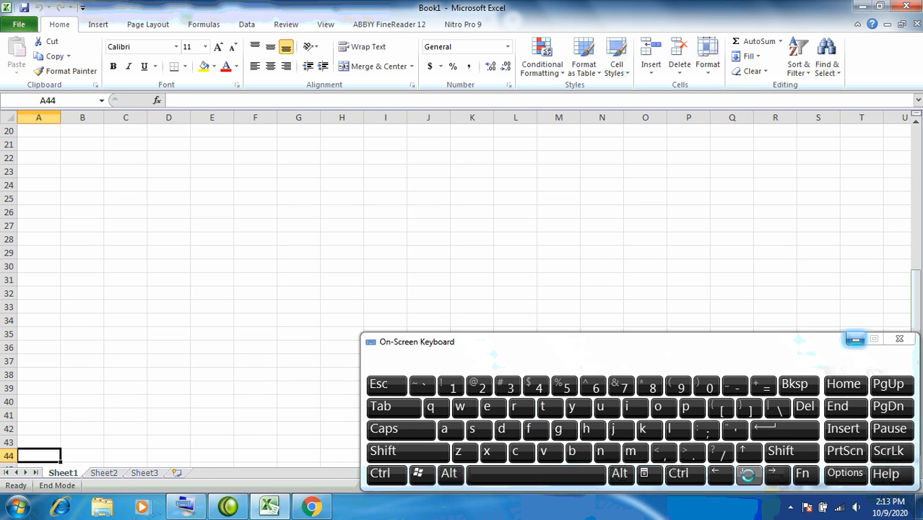
left_click(748, 475)
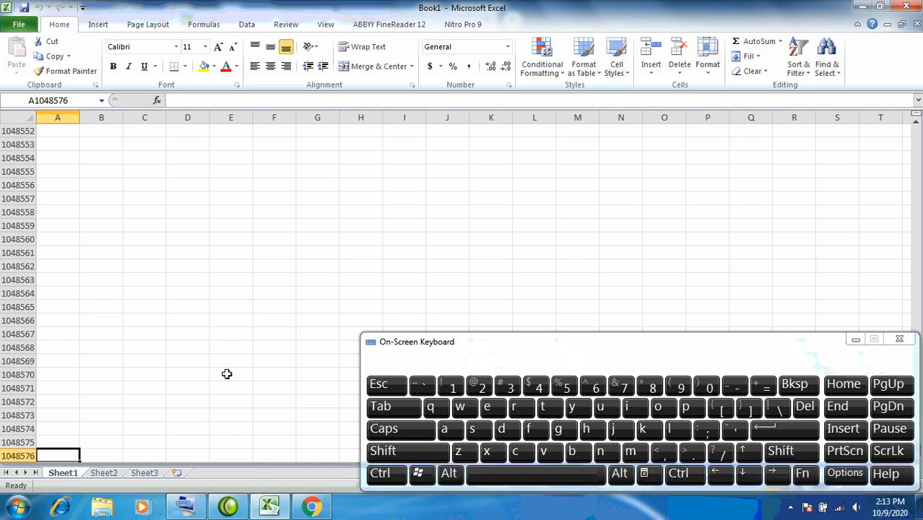
left_click(68, 182)
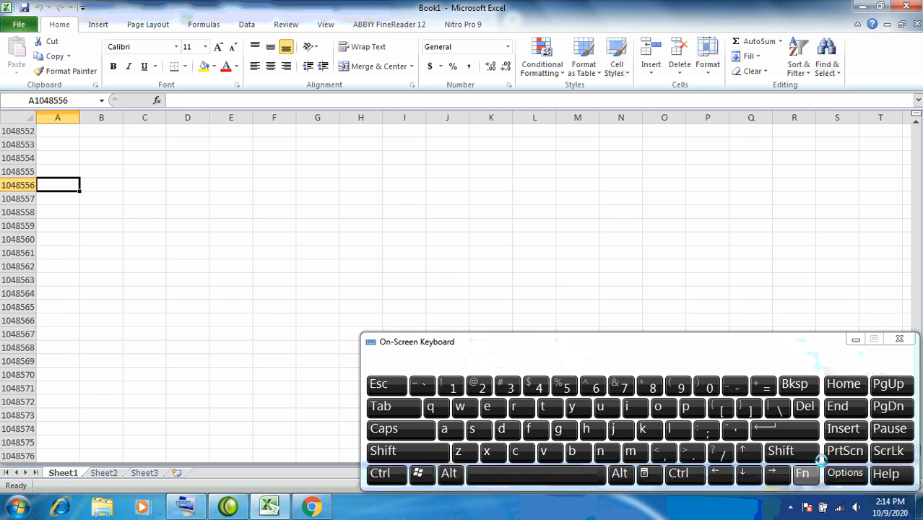
left_click(835, 410)
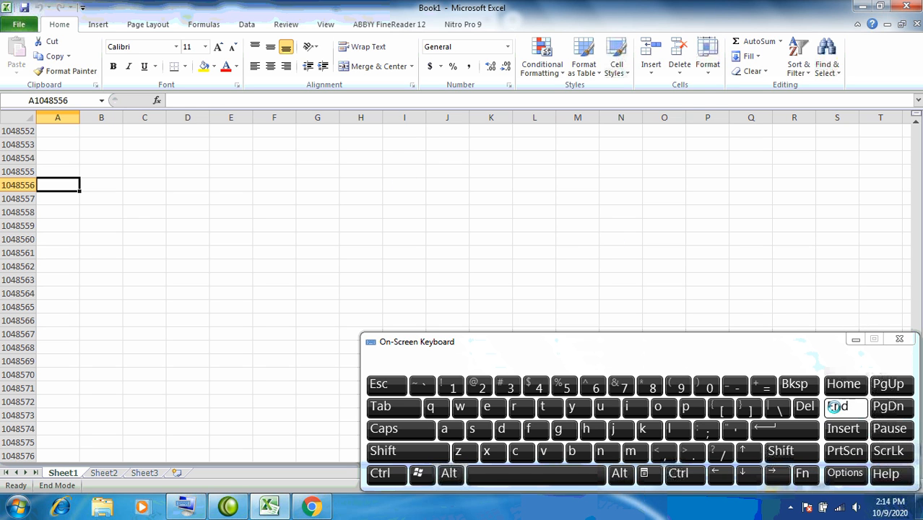
left_click(747, 450)
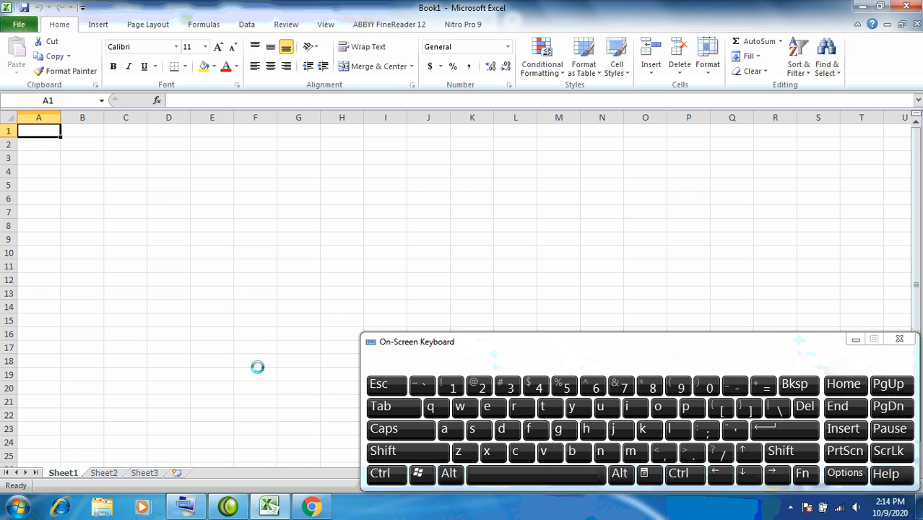
Step: Switch to the untitled Google spreadsheet in Chrome and select columns A and B and cell C1 in turn
left_click(312, 508)
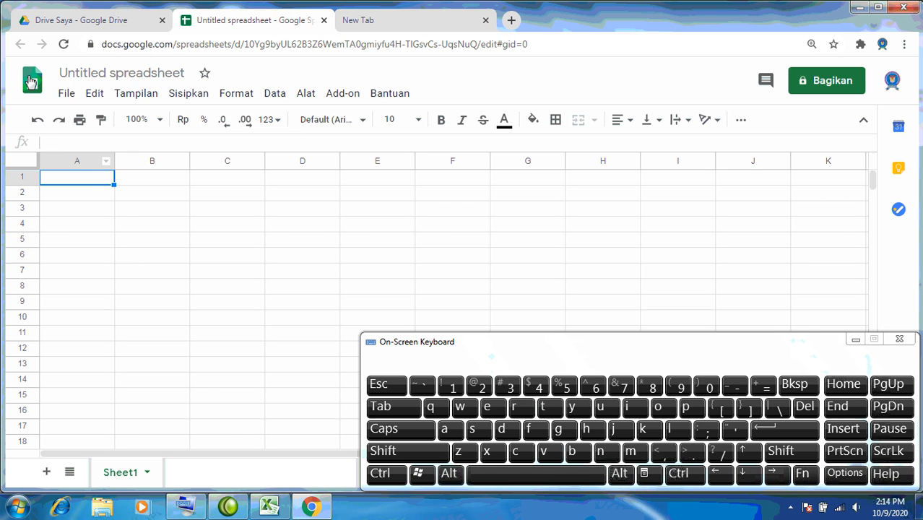
left_click(79, 160)
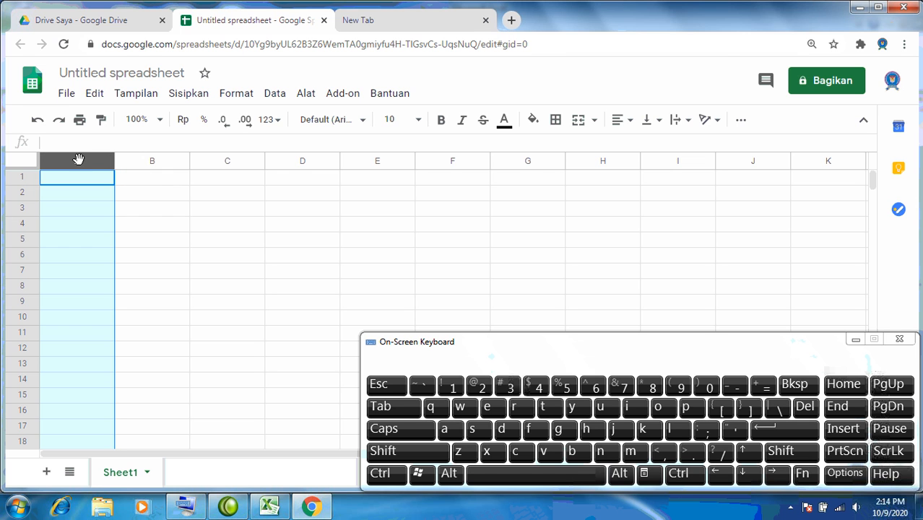
left_click(148, 159)
left_click(220, 181)
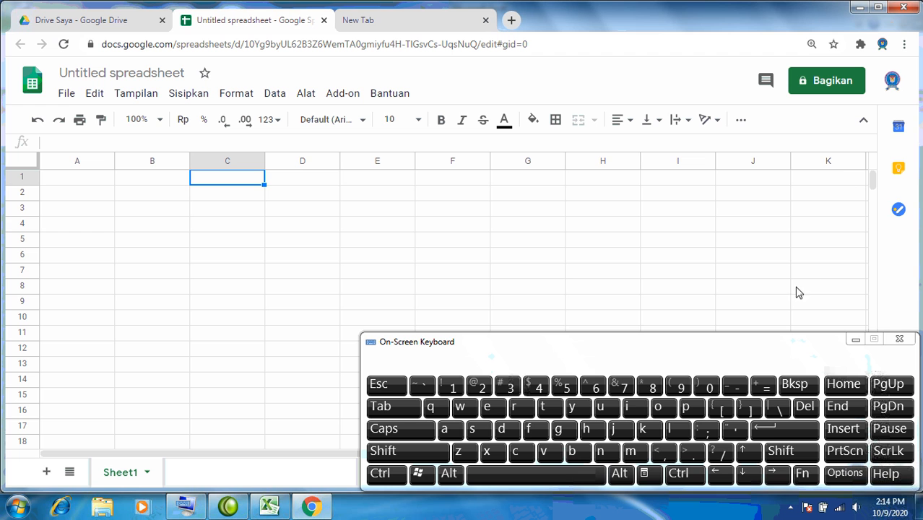
Step: Move the On-Screen Keyboard clear of the sheet's scroll bar and jump from cell M1 to the last column of row 1
left_click_drag(752, 334, 709, 247)
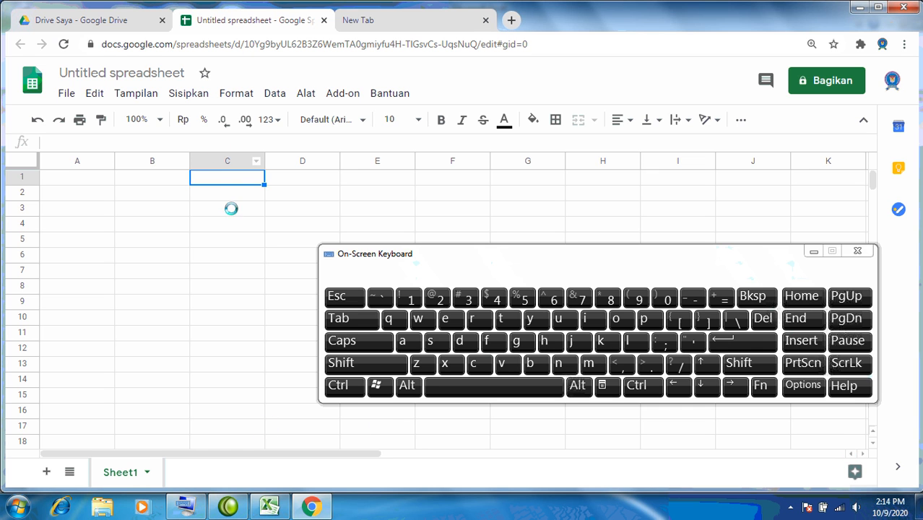
left_click_drag(291, 452, 462, 448)
left_click(626, 180)
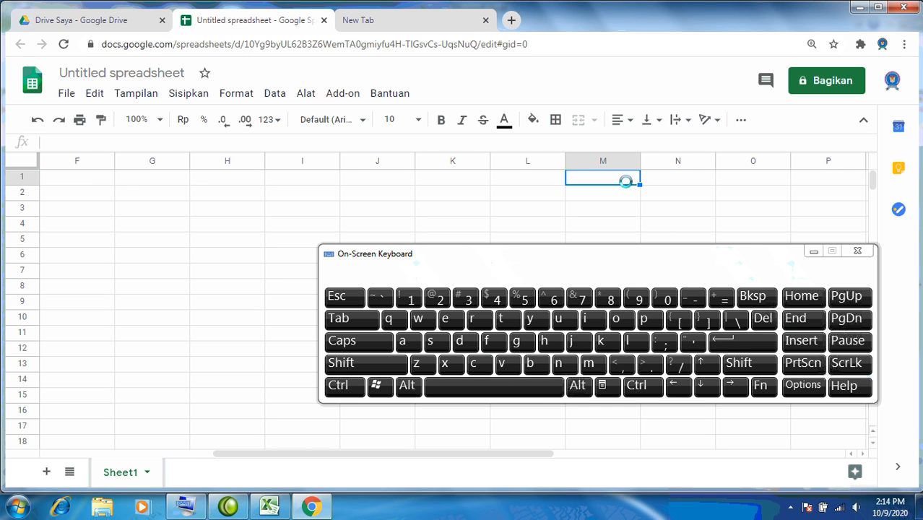
left_click(791, 318)
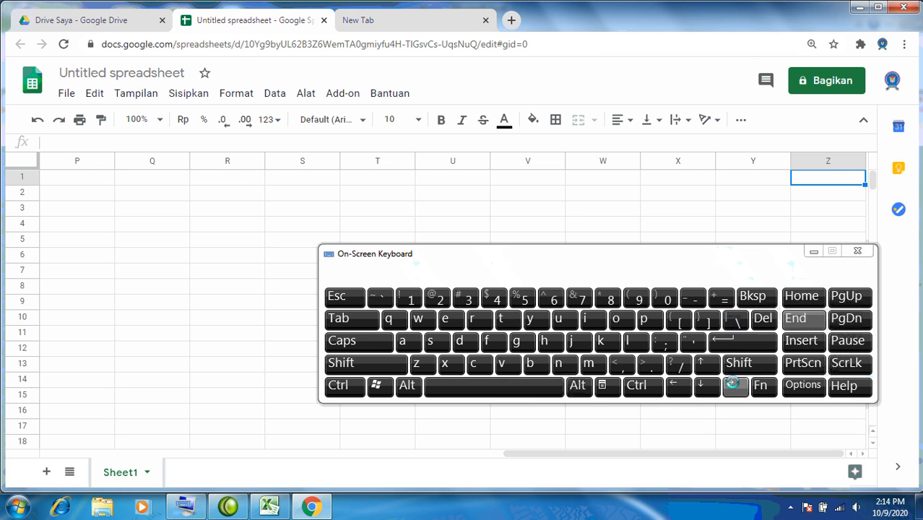
Step: Select cells Y2 and Z1 in turn and move cell by cell back along row 1 to J1
left_click(763, 188)
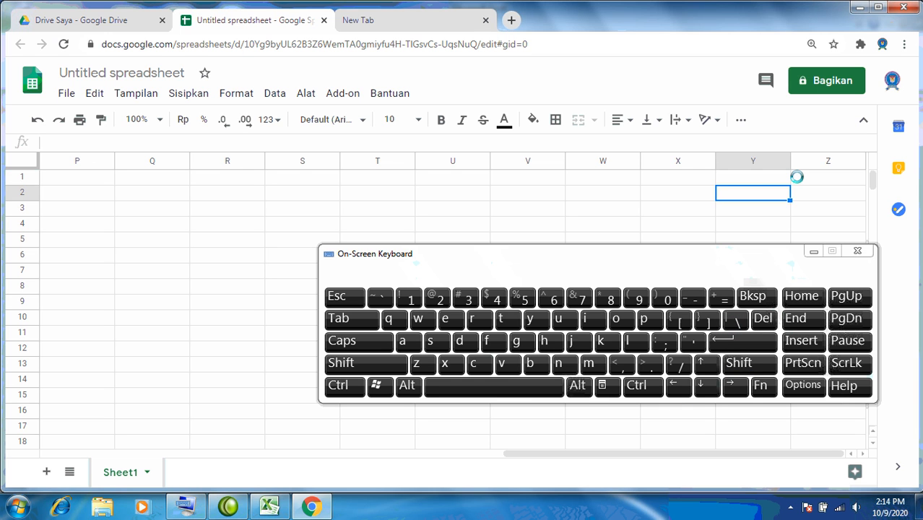
left_click(796, 177)
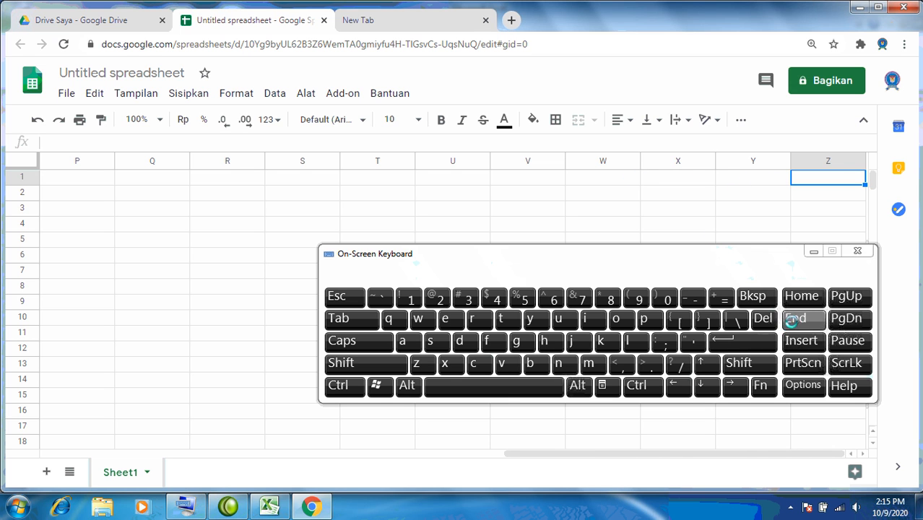
left_click(678, 386)
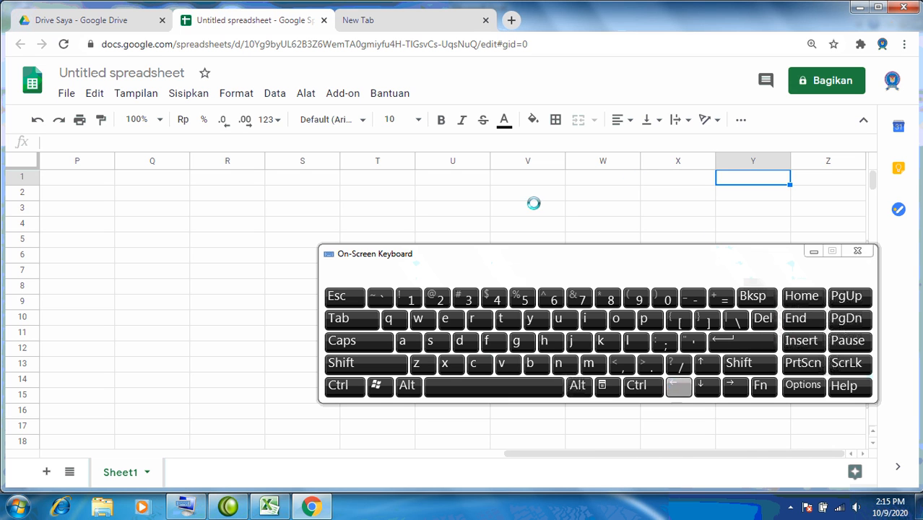
left_click(675, 387)
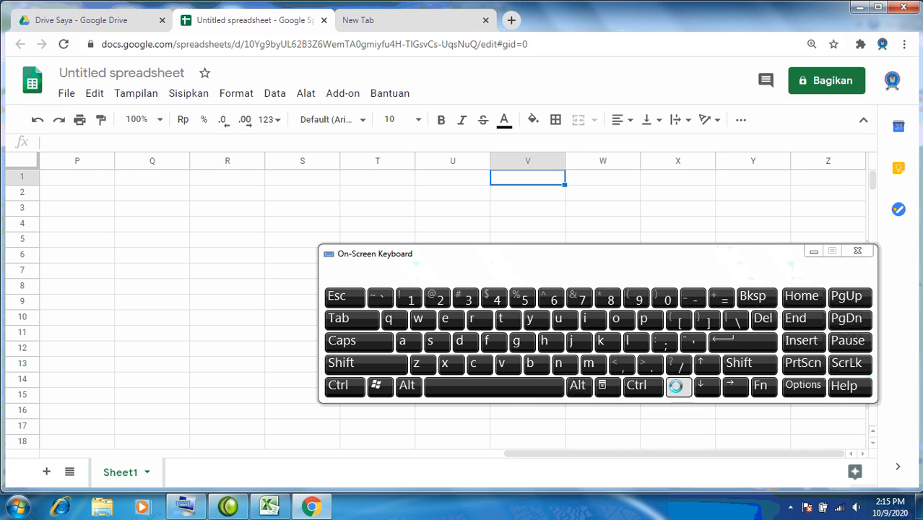
left_click(673, 387)
left_click(676, 387)
left_click(679, 388)
left_click(682, 388)
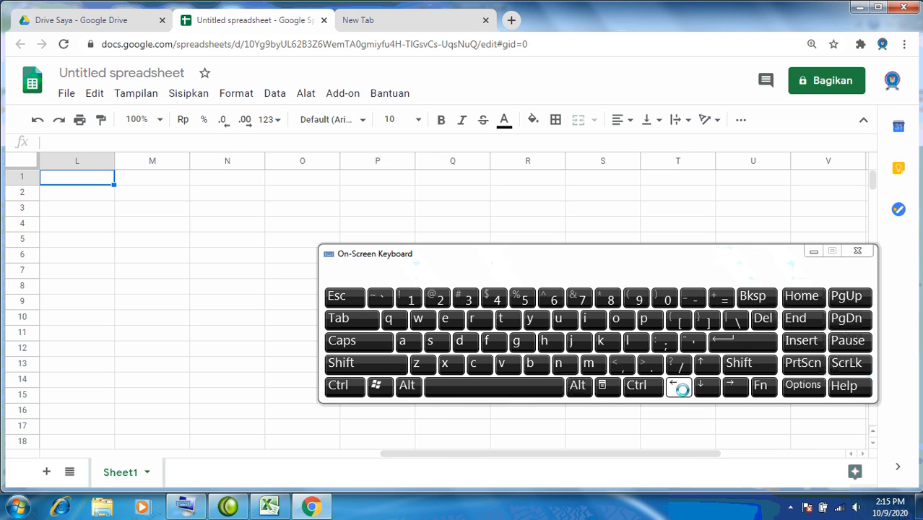
left_click(682, 389)
left_click(682, 389)
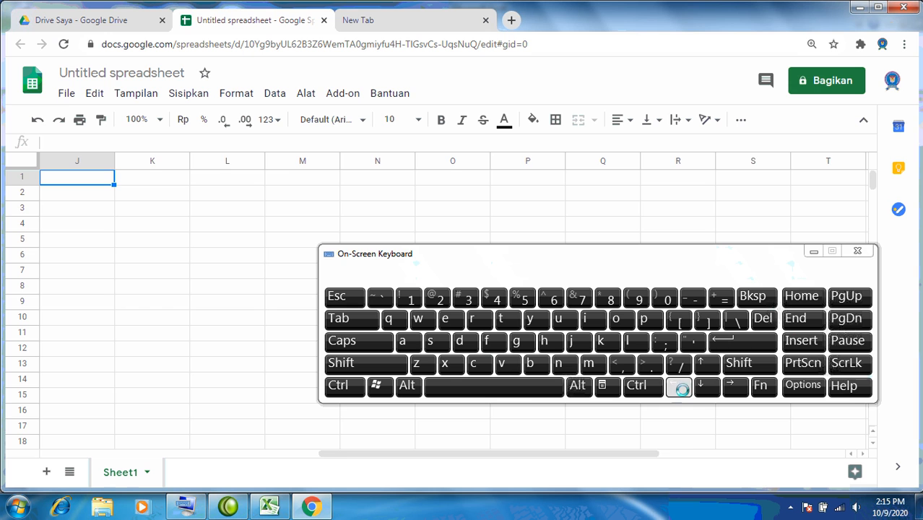
Step: Jump to the last column of row 1 and back to A1, and move the On-Screen Keyboard lower to uncover more rows
left_click(792, 320)
left_click(679, 387)
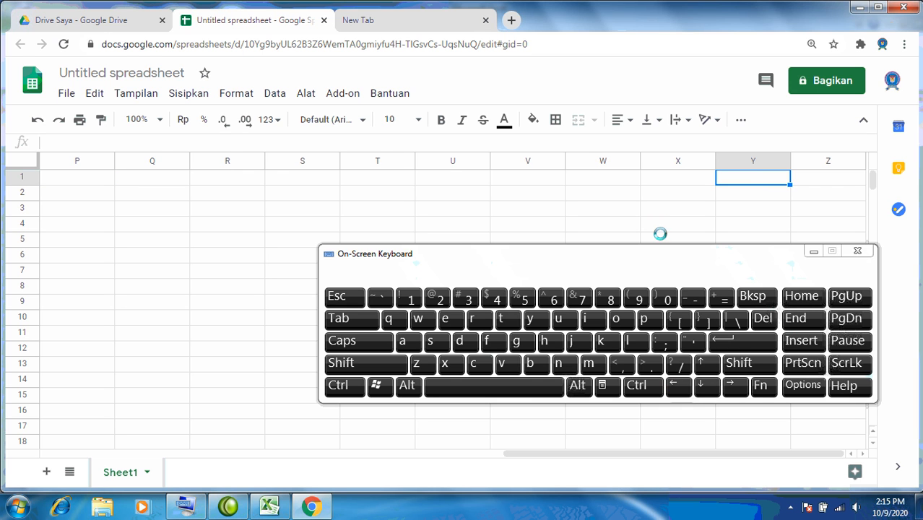
left_click(664, 177)
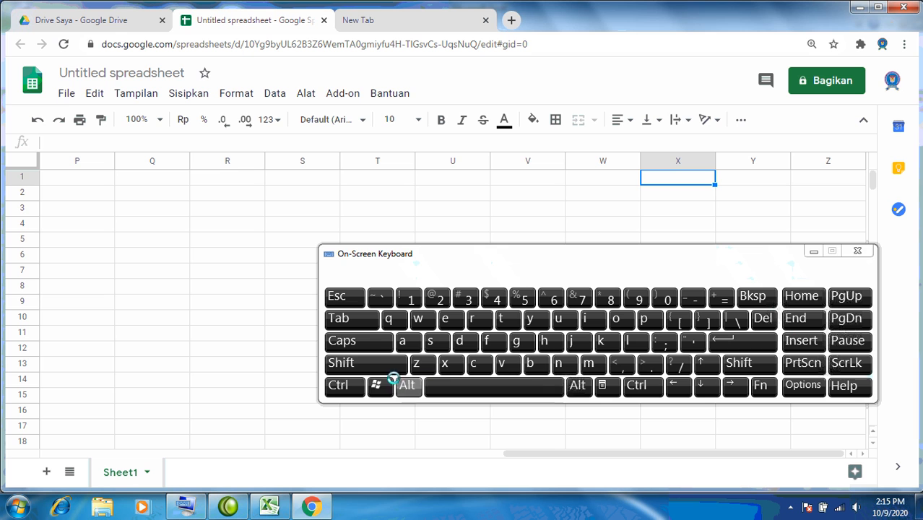
left_click(339, 385)
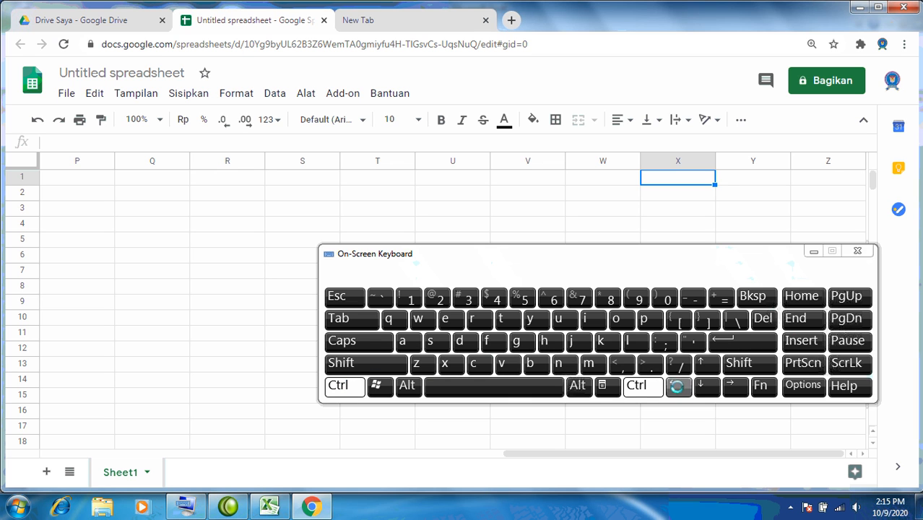
left_click(678, 386)
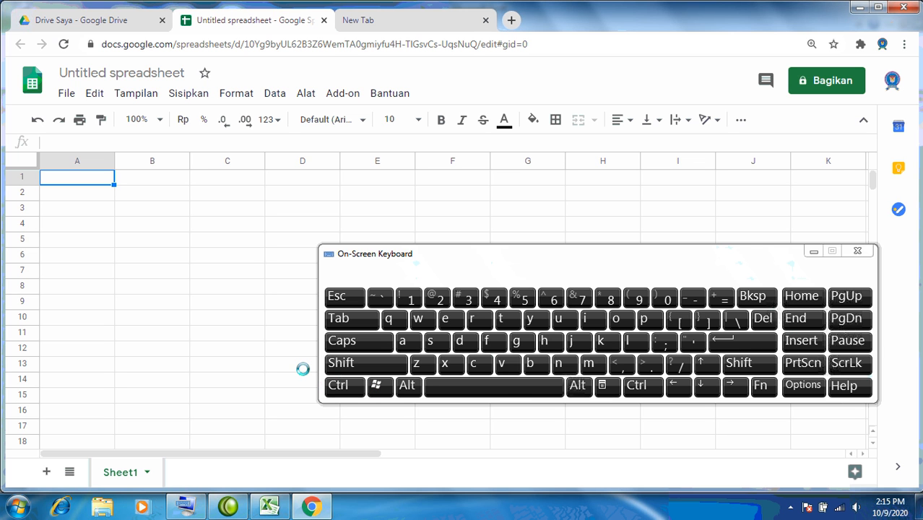
left_click_drag(498, 251, 531, 334)
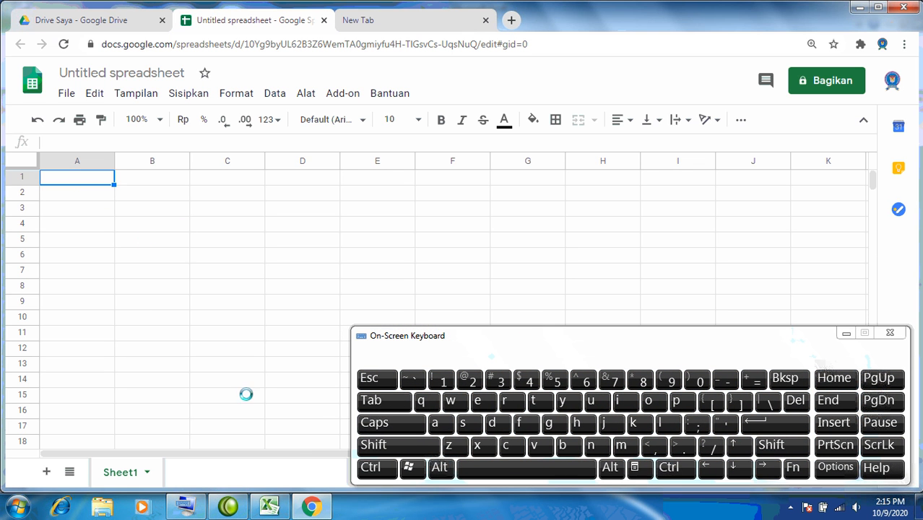
Step: Switch to Book1 in Excel and select cells A2, B2, C2, C3, D3 and E3, returning through D3, C2 and B2 to A1
left_click(269, 507)
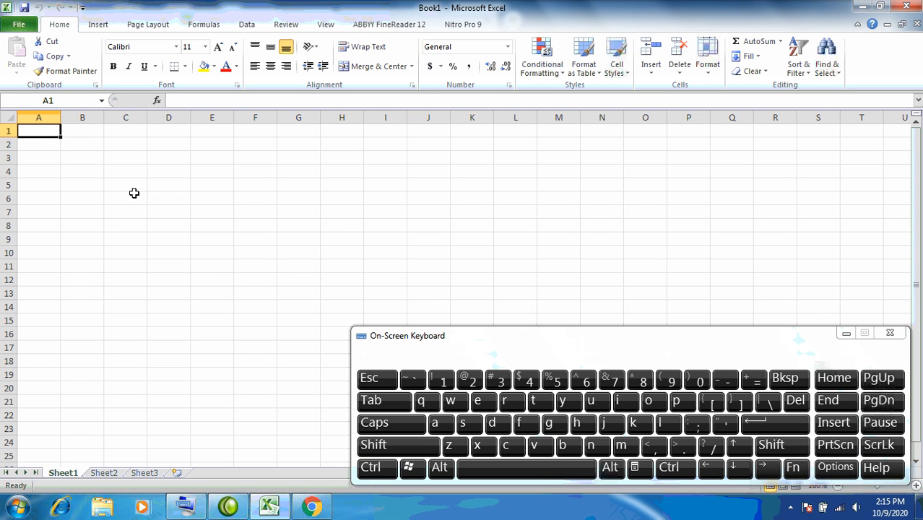
left_click(39, 144)
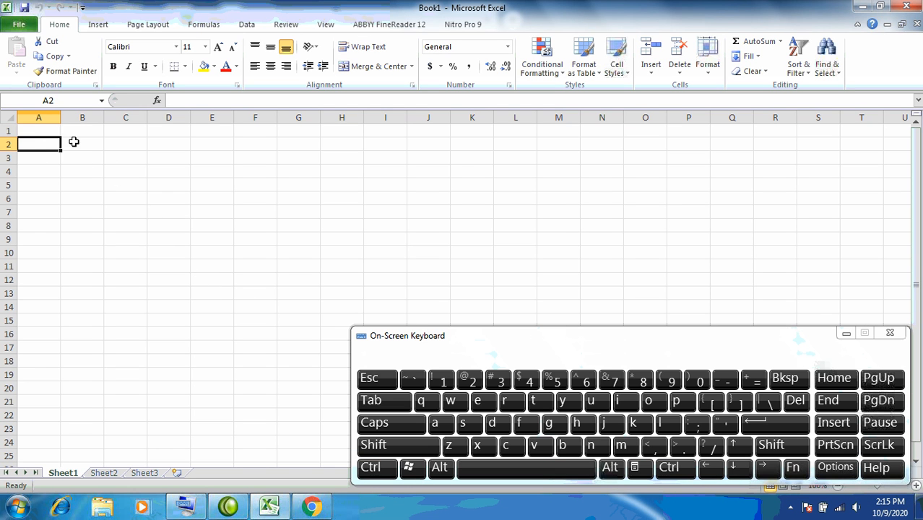
left_click(74, 143)
left_click(114, 143)
left_click(120, 157)
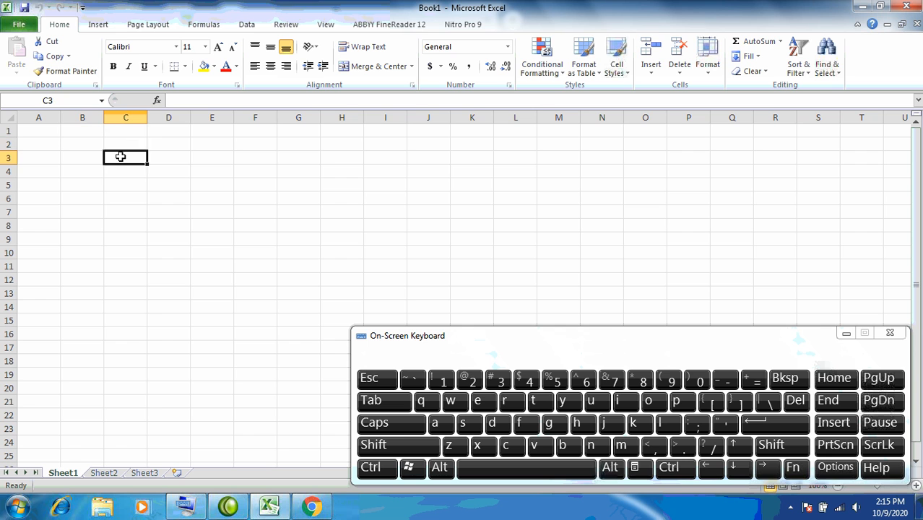
left_click(165, 157)
left_click(205, 155)
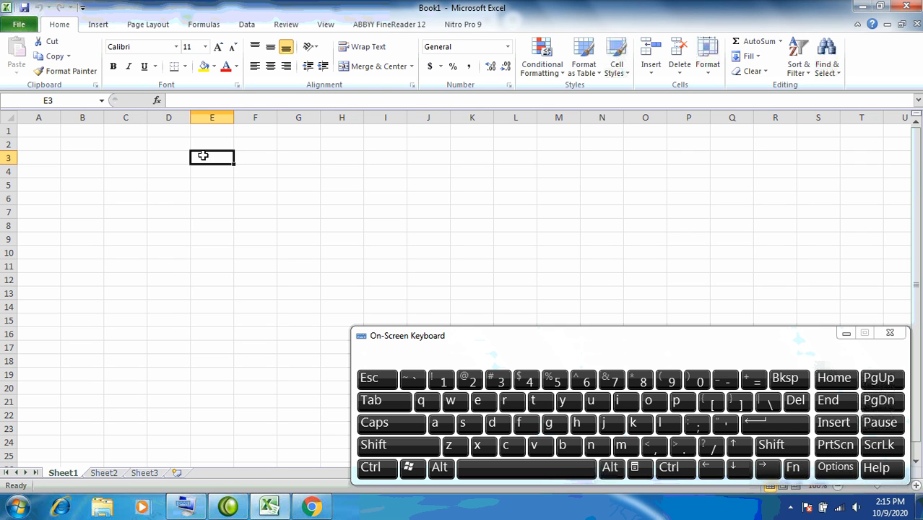
left_click(175, 154)
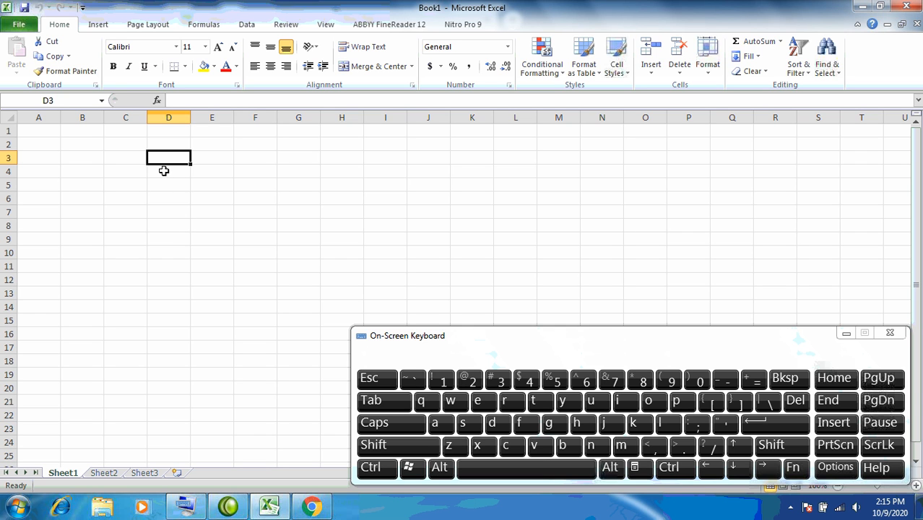
left_click(127, 143)
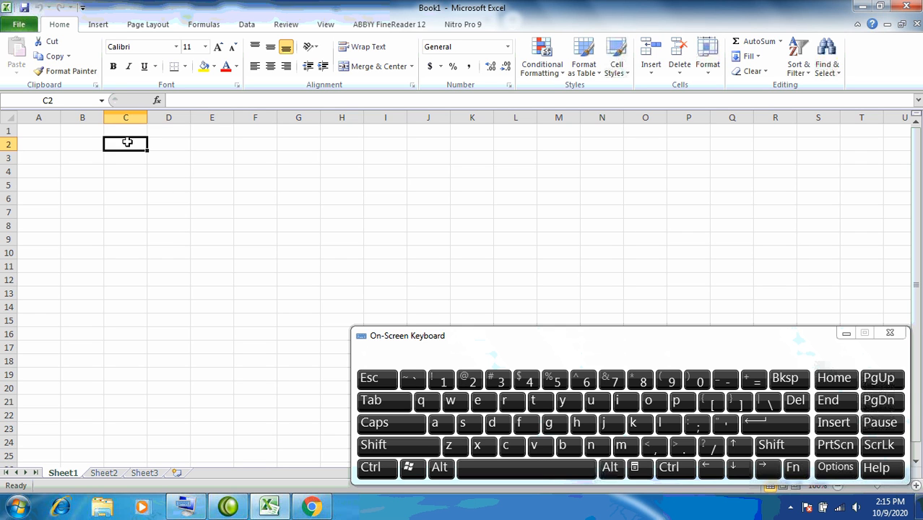
left_click(89, 143)
left_click(36, 130)
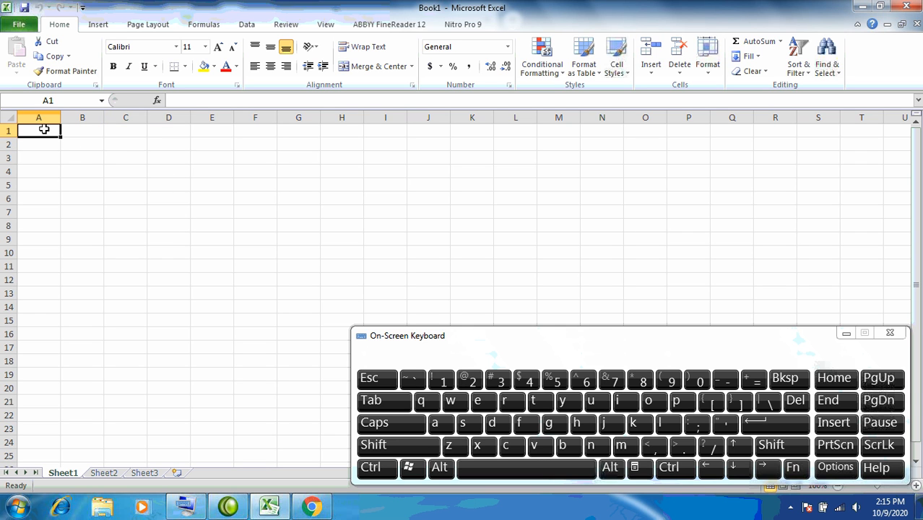
Step: Select cells B2, C2, C3, E7, F18, A1, A7 and A10 in turn, finishing on cell A1
left_click(79, 145)
left_click(122, 145)
left_click(128, 158)
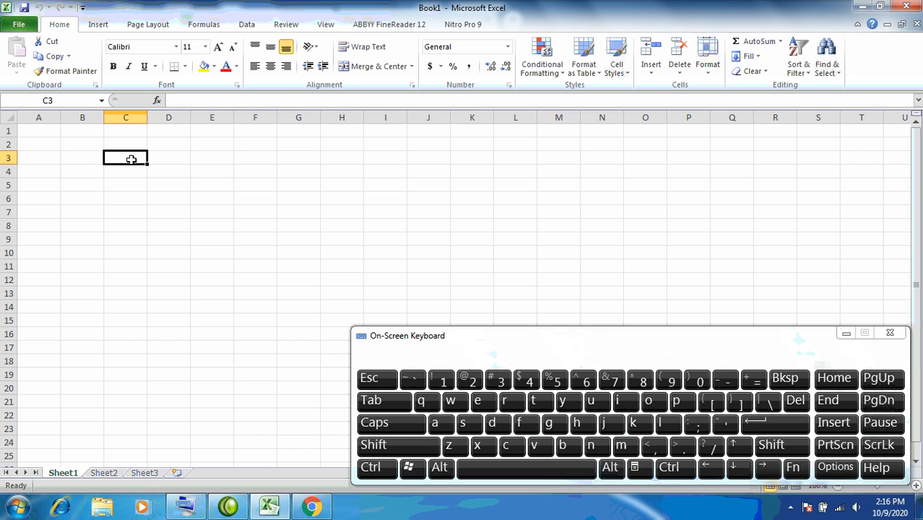
left_click(209, 218)
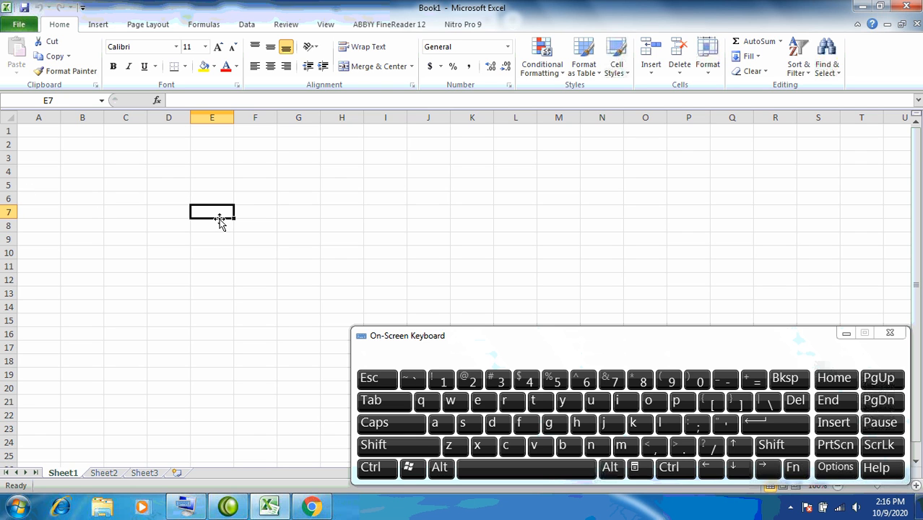
left_click(257, 359)
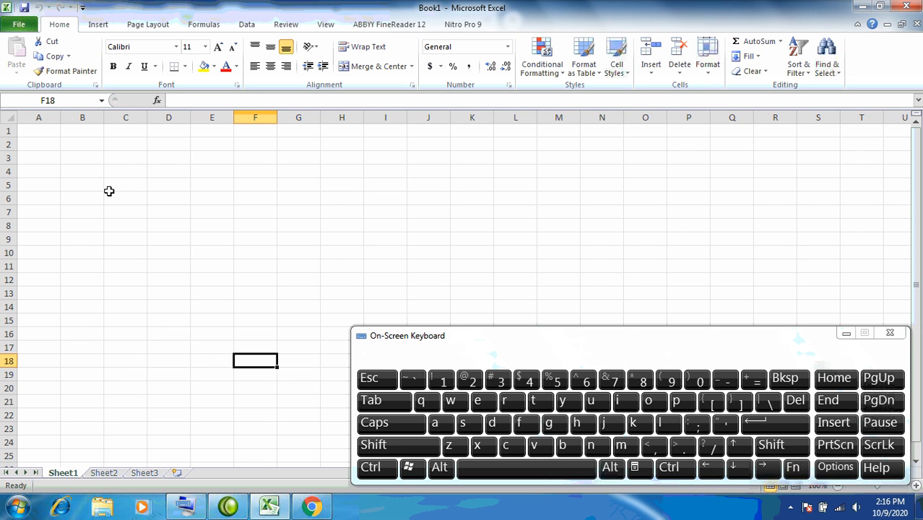
left_click(39, 129)
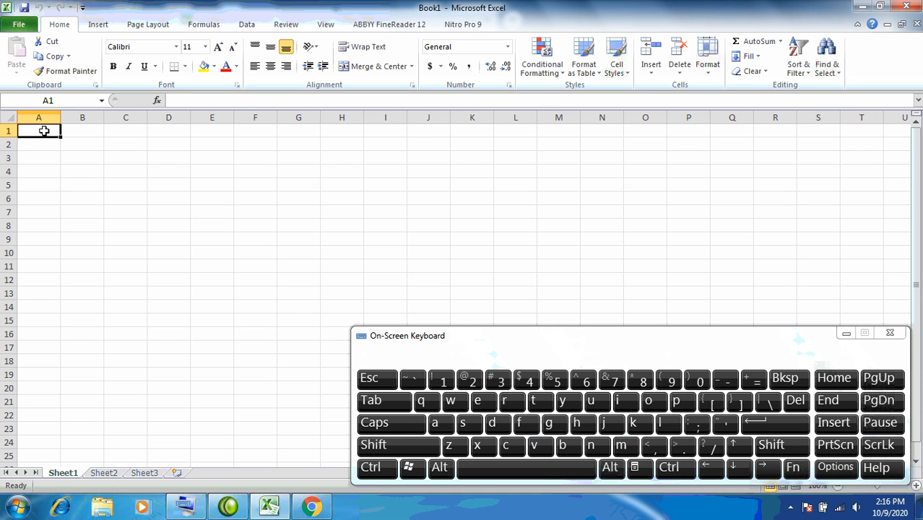
left_click(40, 210)
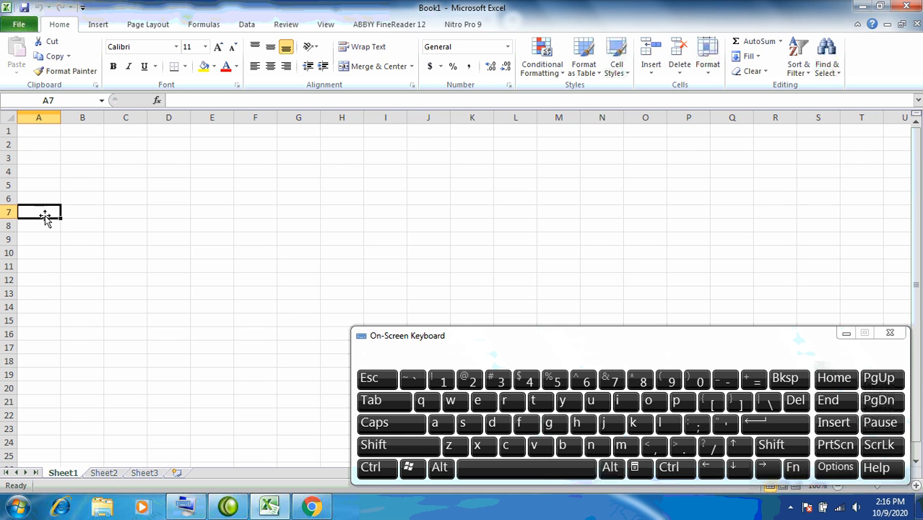
left_click(43, 259)
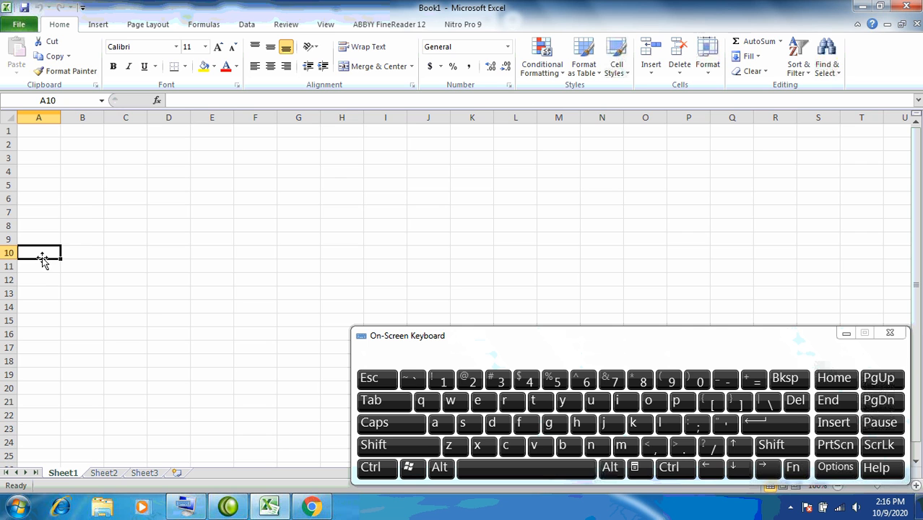
left_click(47, 133)
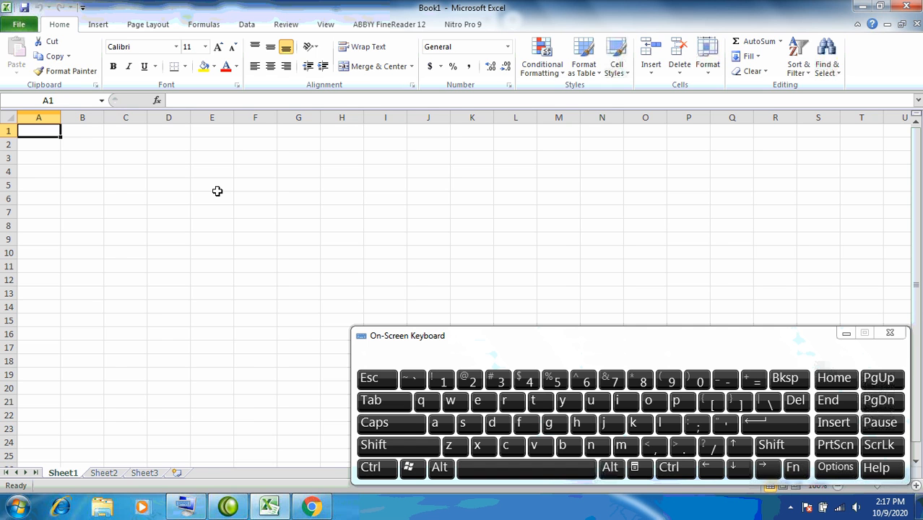
Step: Switch briefly to the Google spreadsheet and back to Excel, and enter the heading "No." in cell A1
key("alt+Tab")
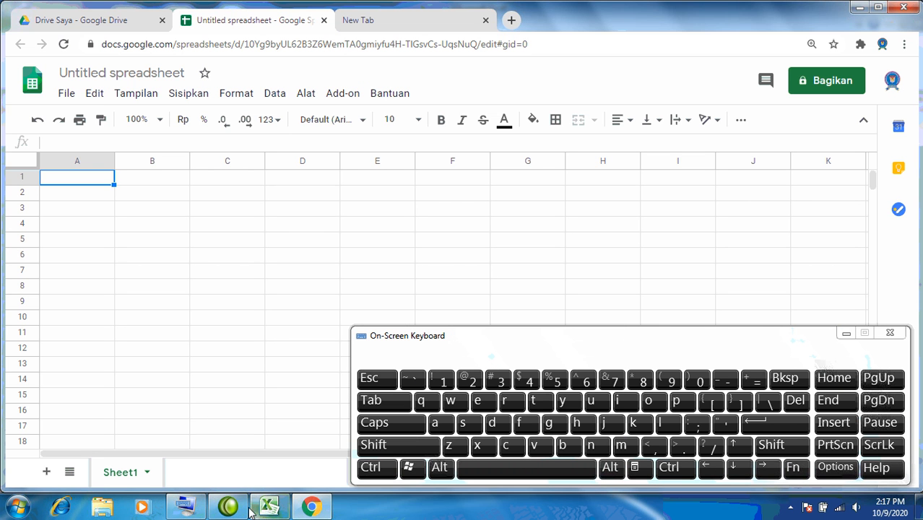
left_click(271, 510)
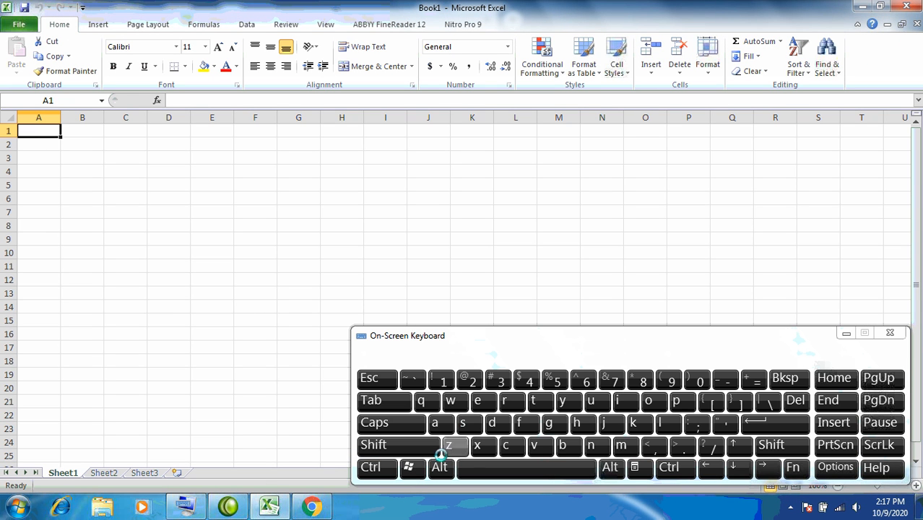
left_click(410, 448)
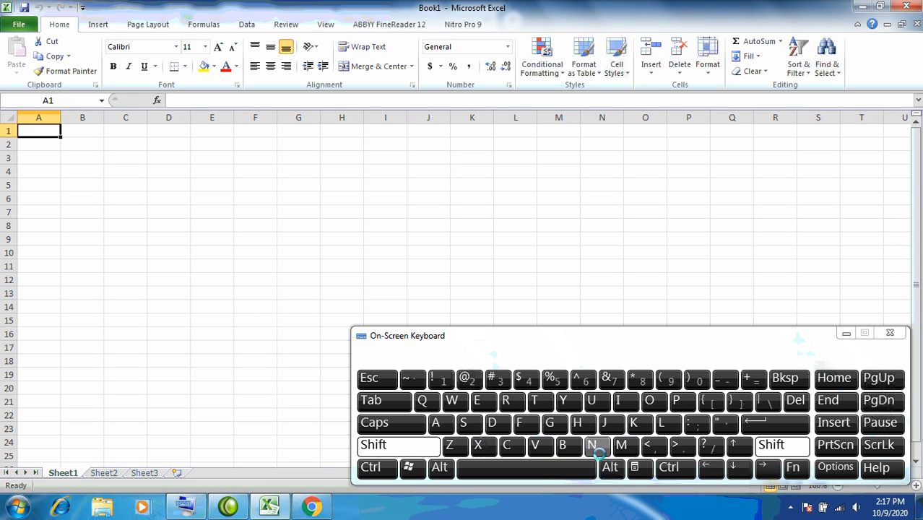
left_click(596, 445)
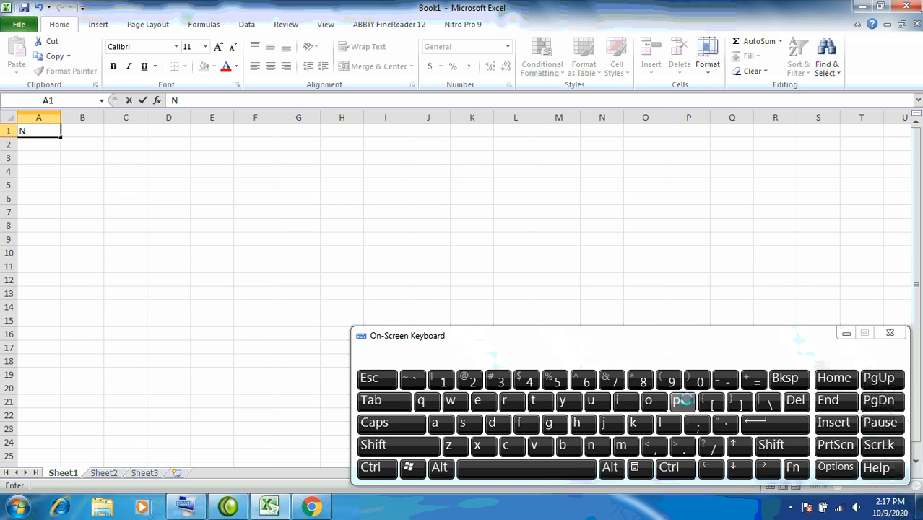
left_click(648, 401)
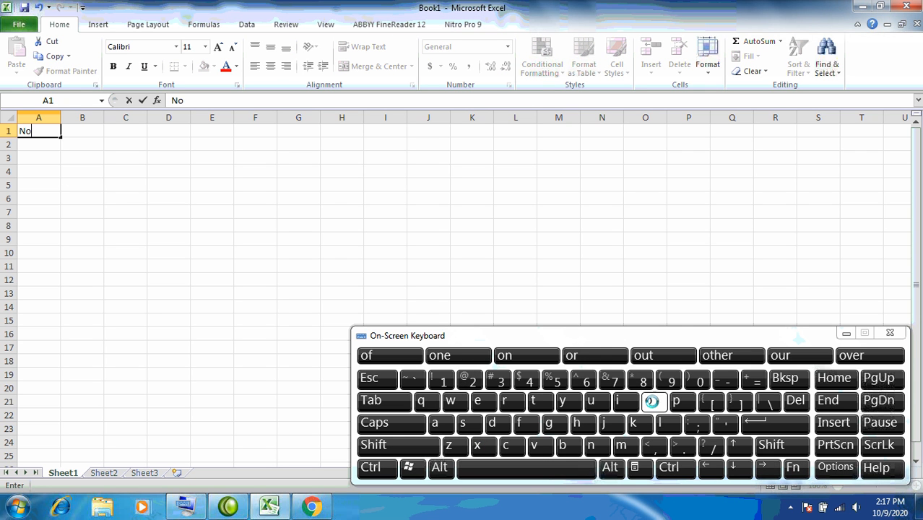
left_click(682, 446)
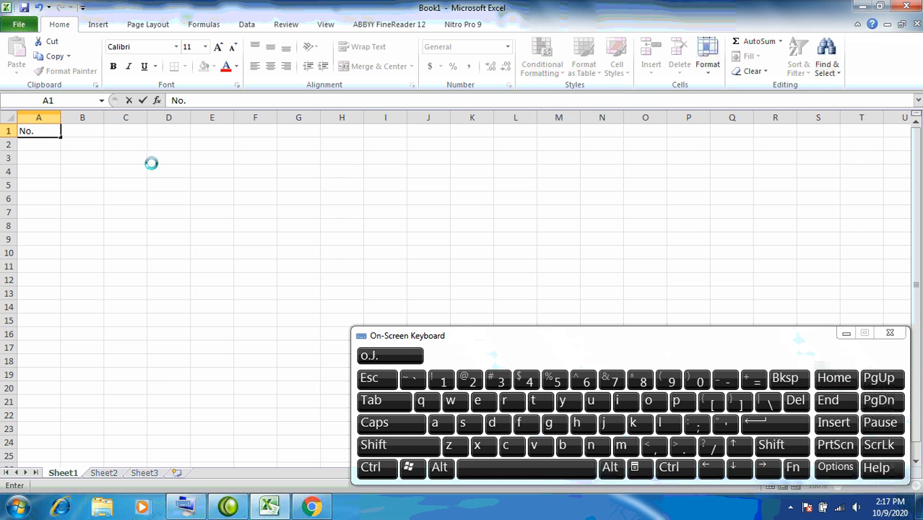
left_click(766, 423)
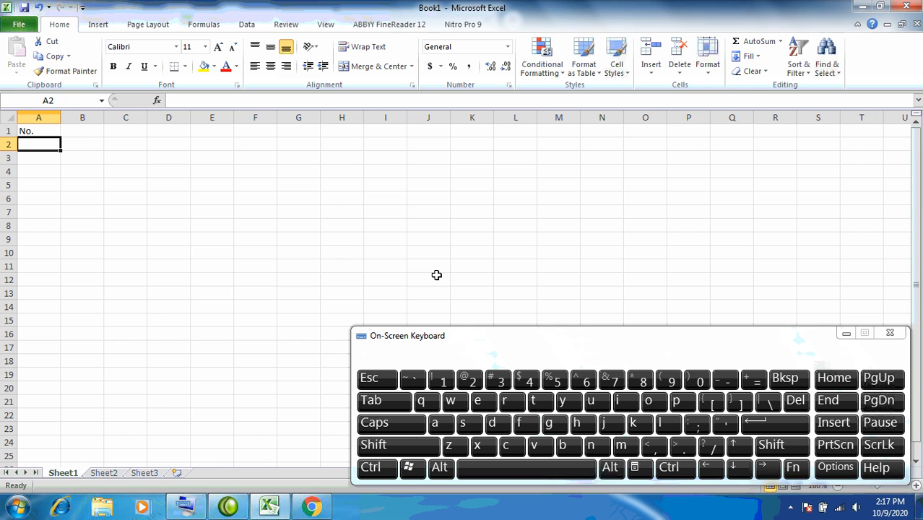
Step: Reselect the "No." cell A1, move one cell across to B1 and return to A1
left_click(36, 131)
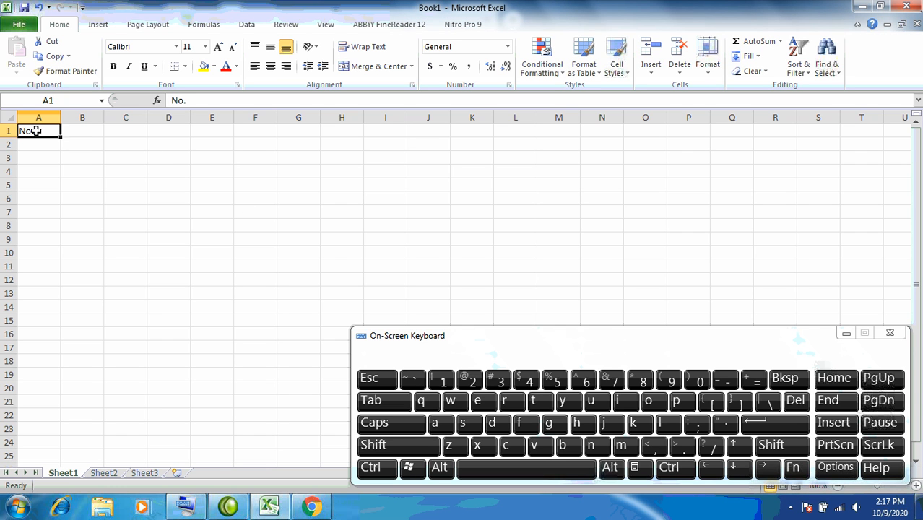
left_click(768, 467)
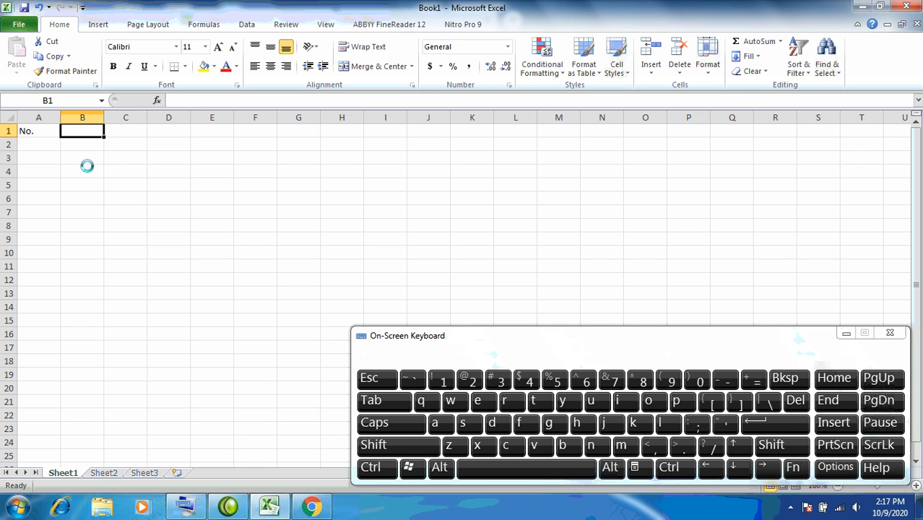
left_click(47, 132)
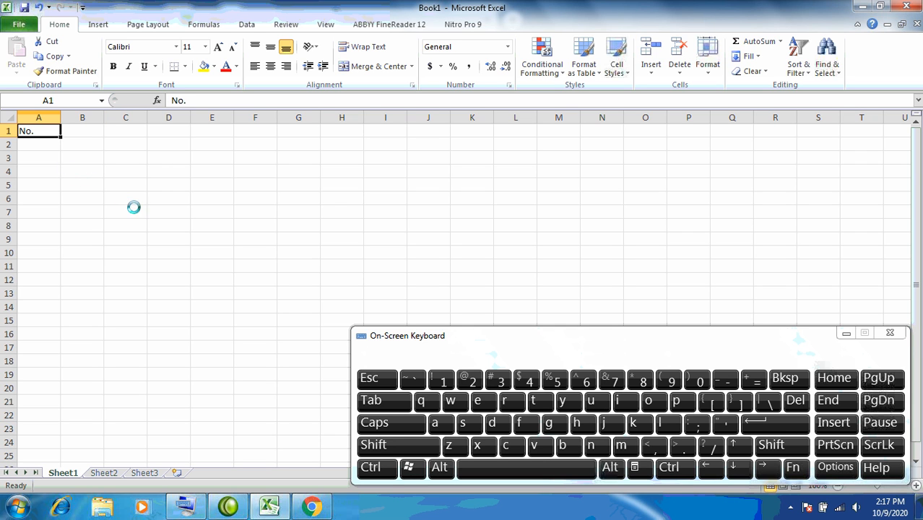
Step: Select cells B2, A2 and A1, and keep the current Windows color scheme without showing the message again
left_click(84, 148)
left_click(32, 148)
left_click(36, 131)
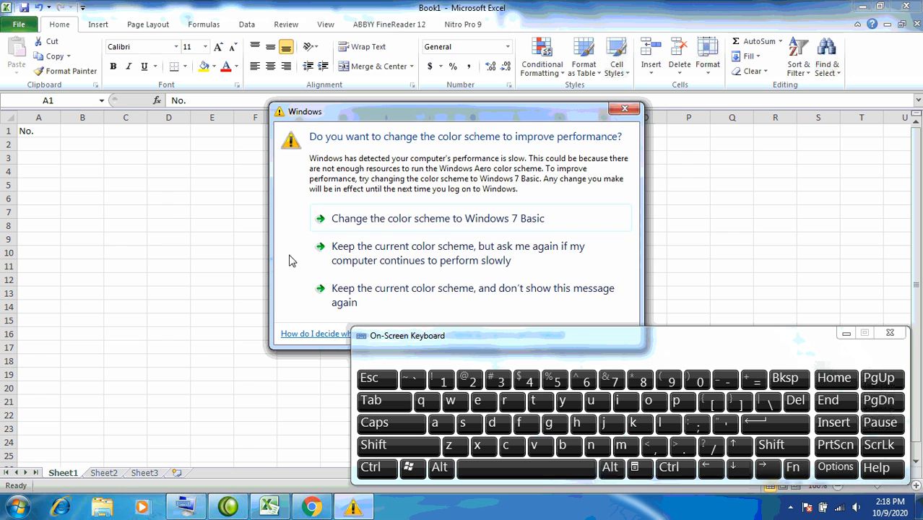
left_click(422, 291)
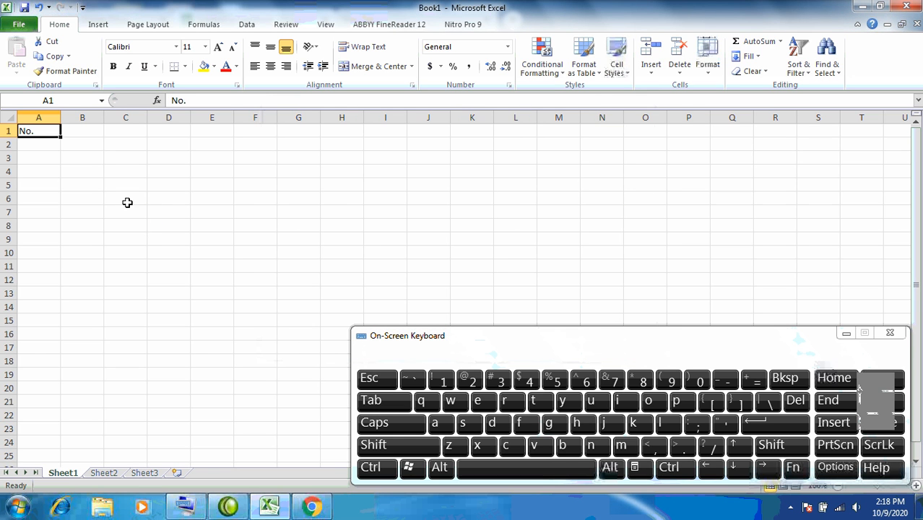
Step: Enter the numbers 1, 2, 3, 4 and 5 in cells A2 to A6, and select the empty cell A15
left_click(42, 145)
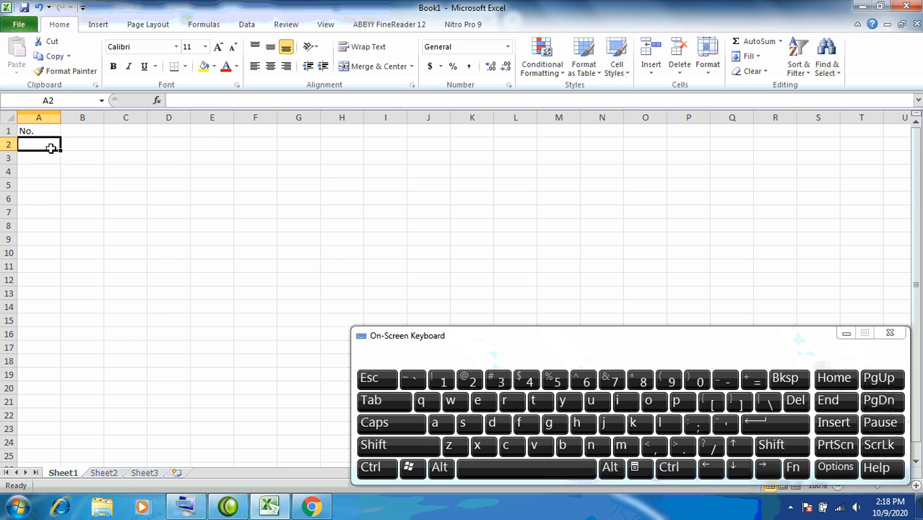
left_click(445, 380)
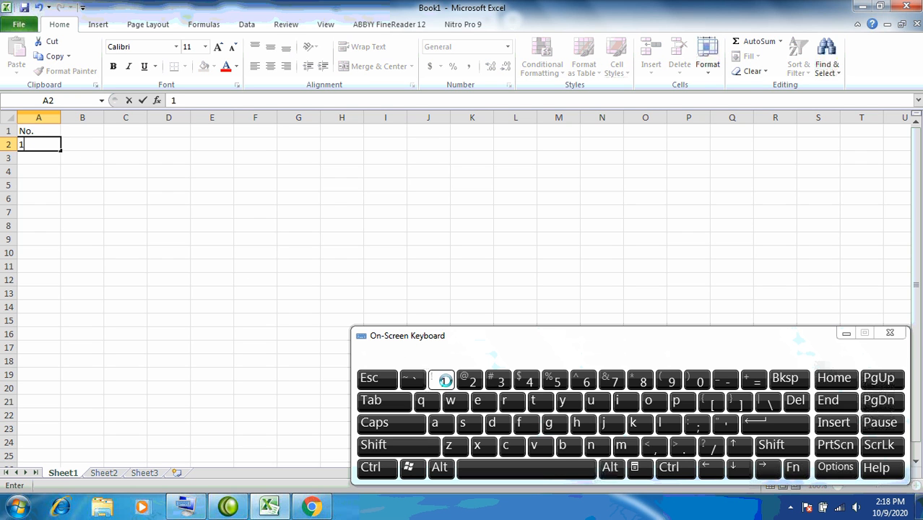
left_click(786, 425)
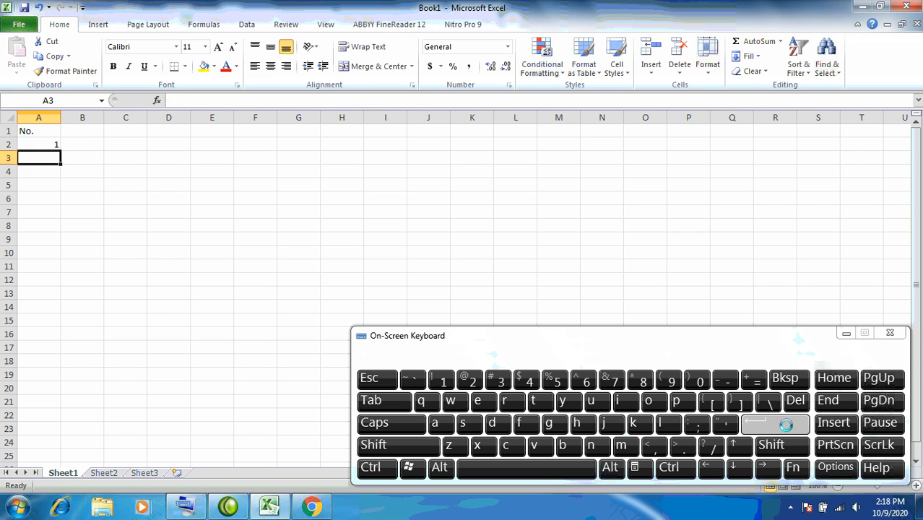
left_click(471, 380)
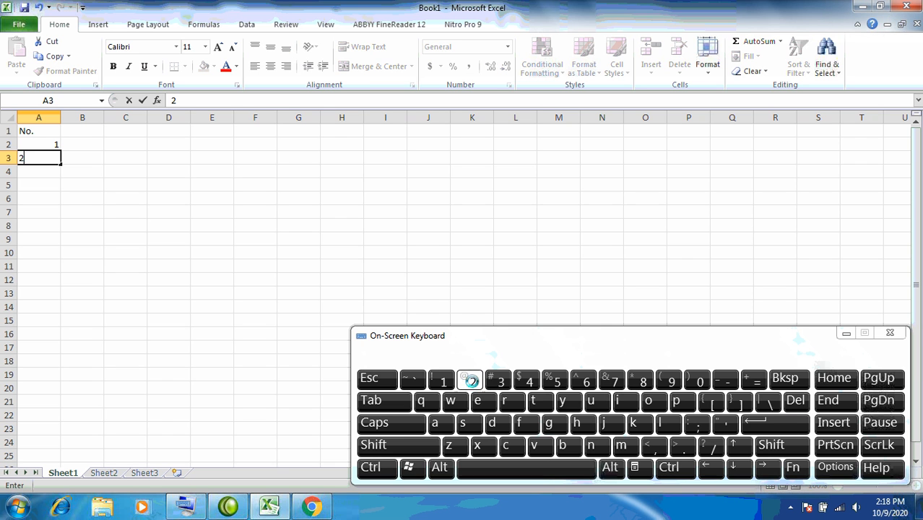
left_click(767, 423)
left_click(501, 381)
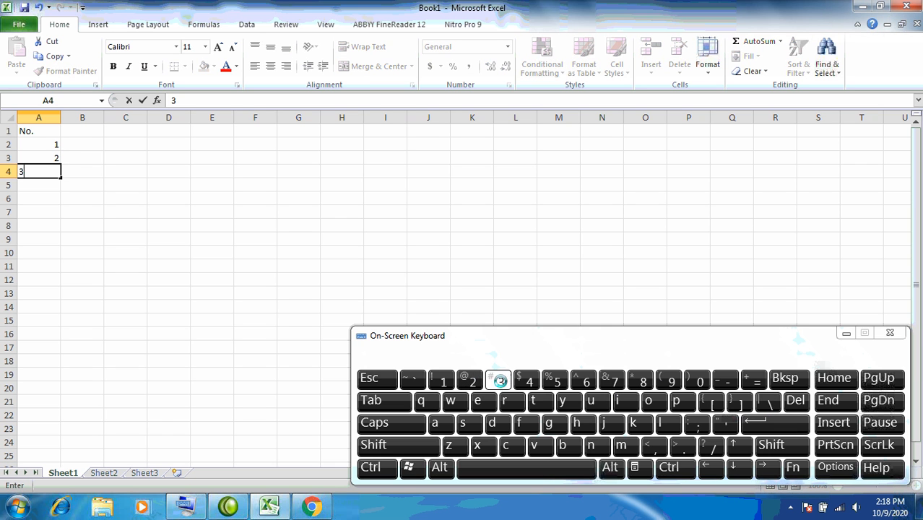
left_click(749, 422)
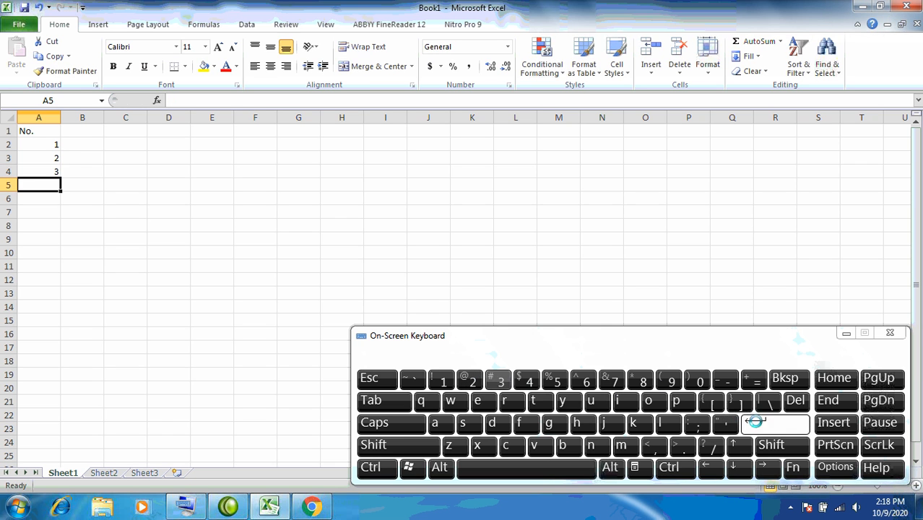
left_click(527, 380)
left_click(751, 423)
left_click(556, 381)
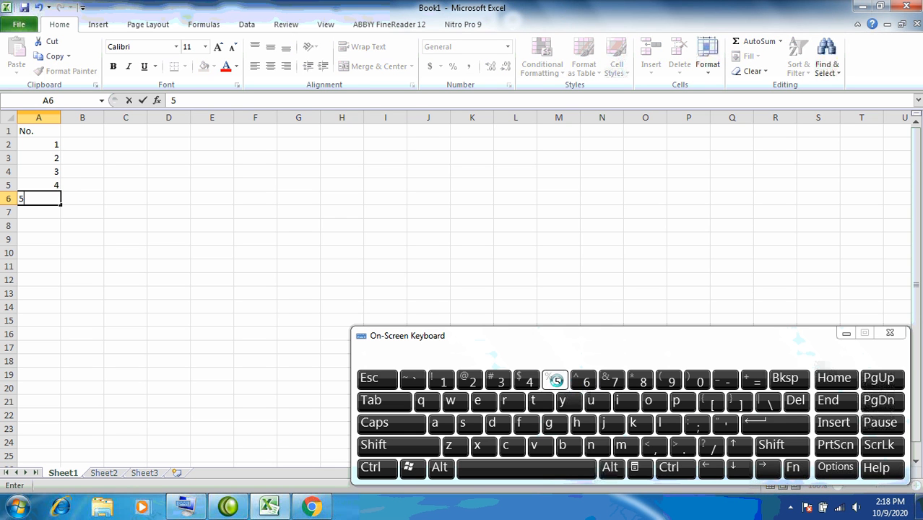
left_click(758, 423)
left_click(22, 319)
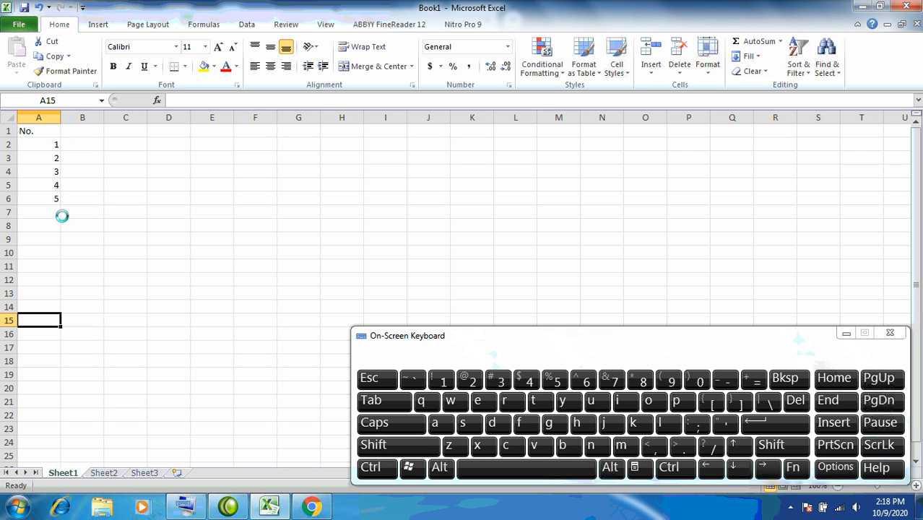
Step: Select cells A1, A3, A1, A2 and A3 in turn, returning to the "No." heading in A1
left_click(33, 134)
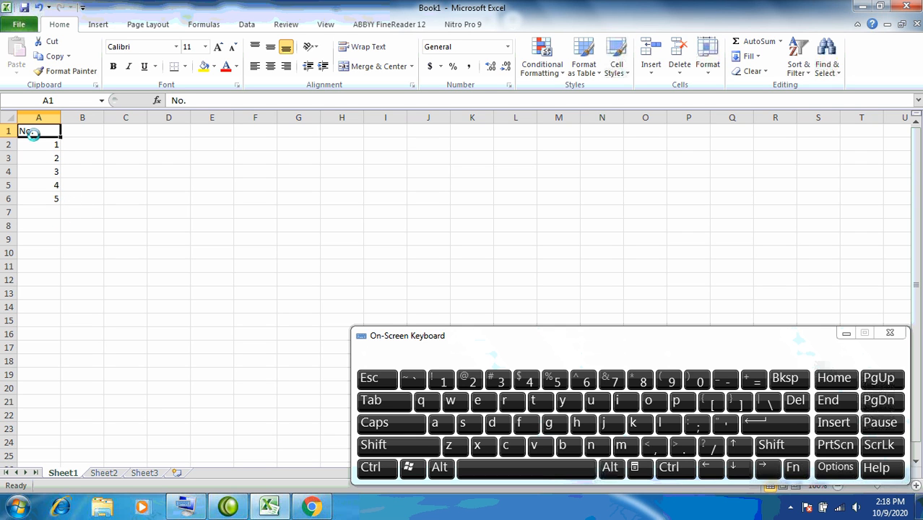
left_click(35, 157)
left_click(44, 132)
left_click(44, 144)
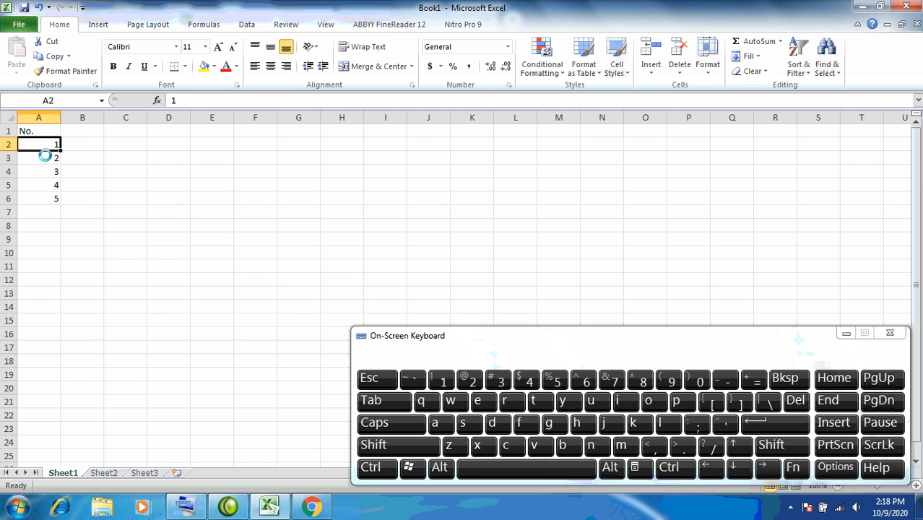
left_click(45, 158)
left_click(41, 133)
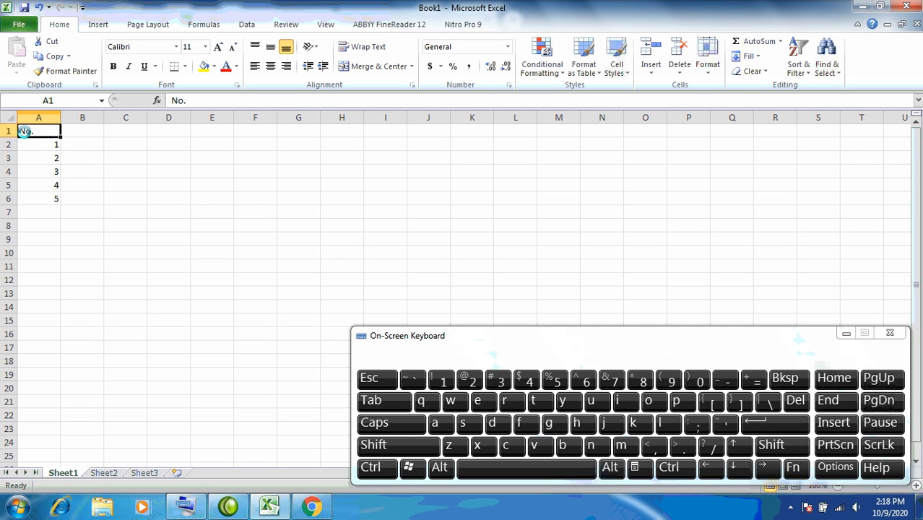
Step: Select each number cell from A2 down to A6, and return to A2, A3 and A2
left_click(41, 143)
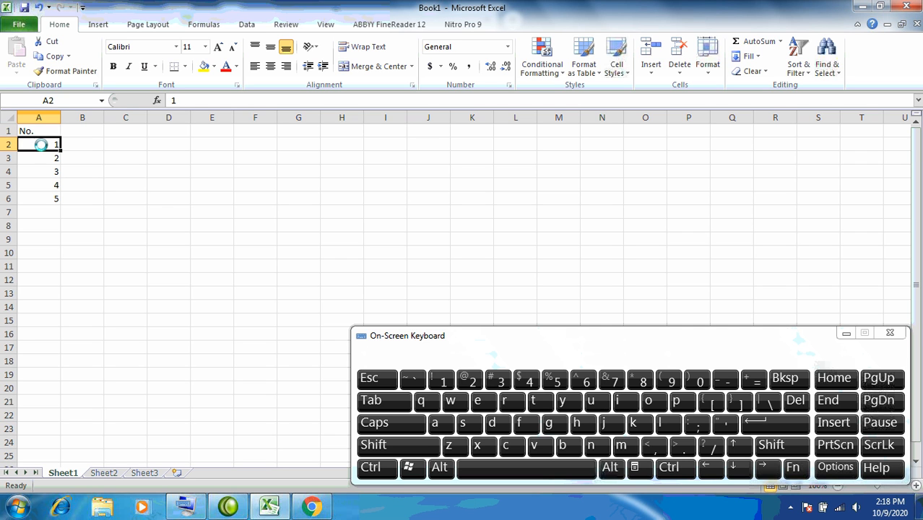
left_click(45, 157)
left_click(43, 171)
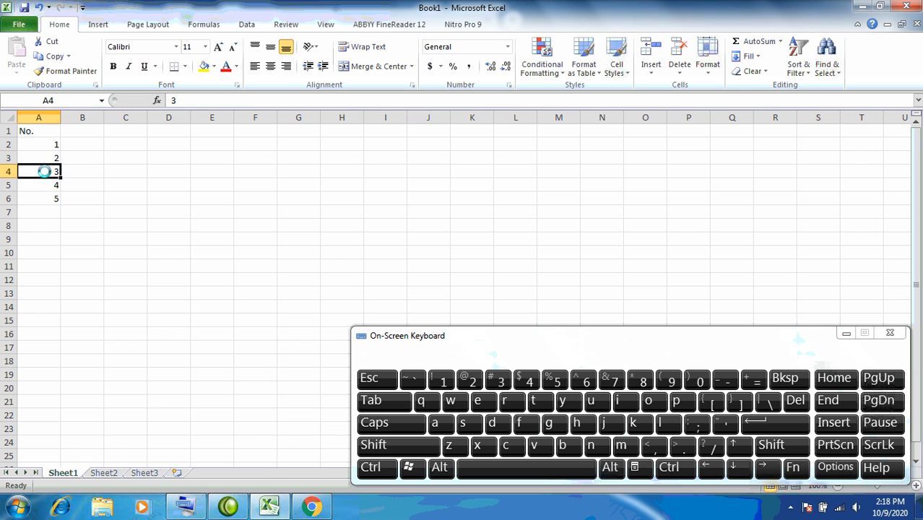
left_click(41, 184)
left_click(44, 199)
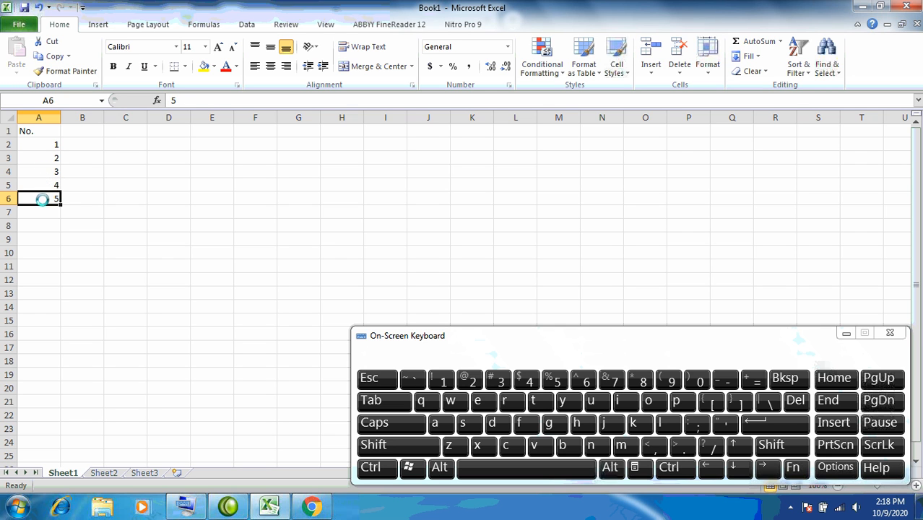
left_click(40, 145)
left_click(42, 157)
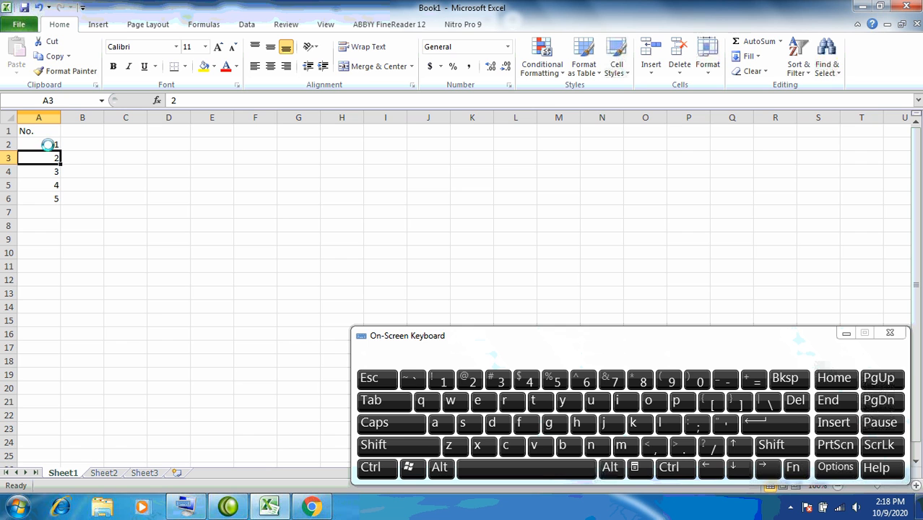
left_click(47, 145)
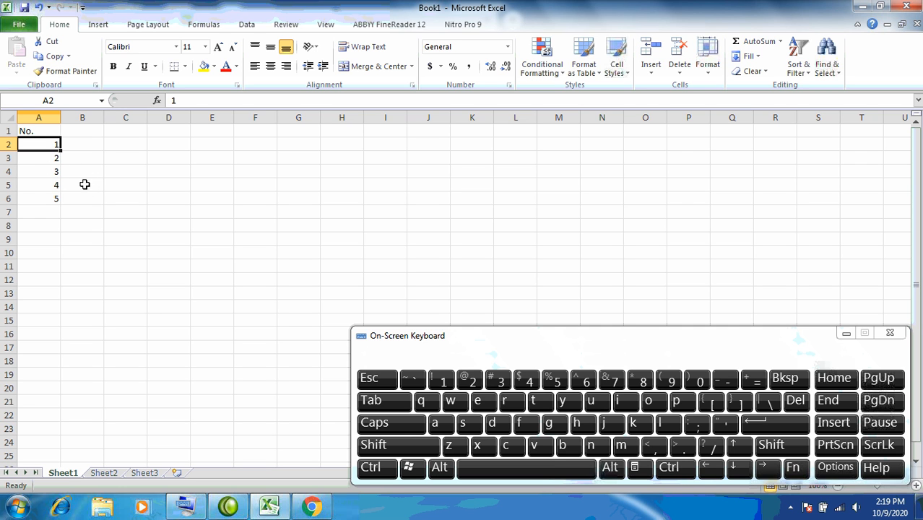
Step: Enter 7 in cell A7 and 8 in cell A8 below the existing numbers
left_click(46, 212)
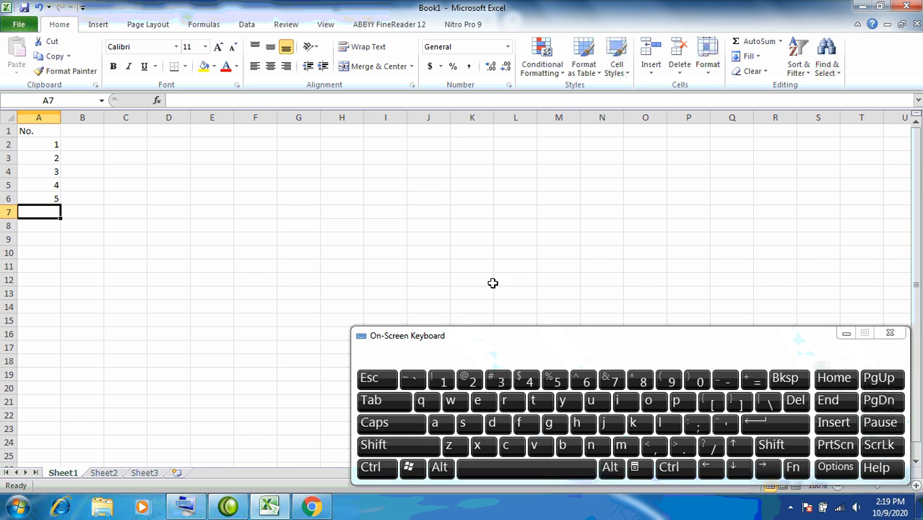
left_click(612, 380)
left_click(38, 225)
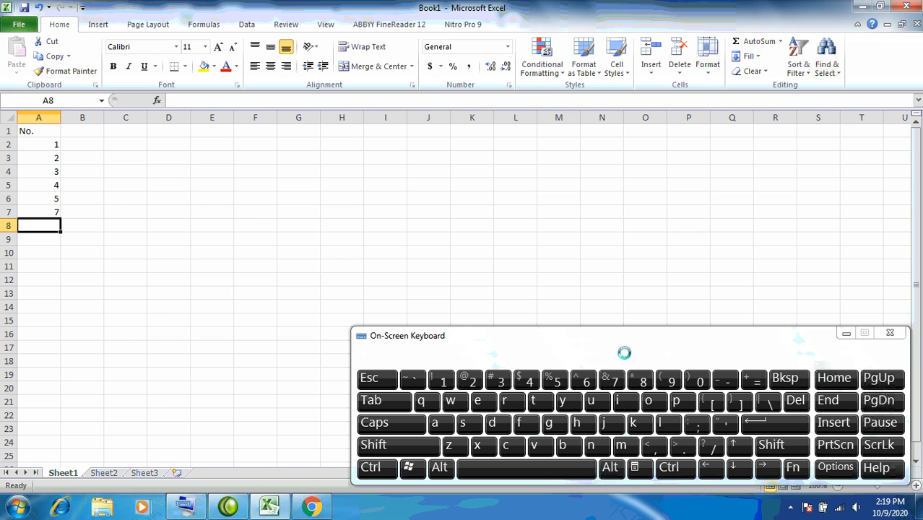
left_click(640, 381)
left_click(40, 237)
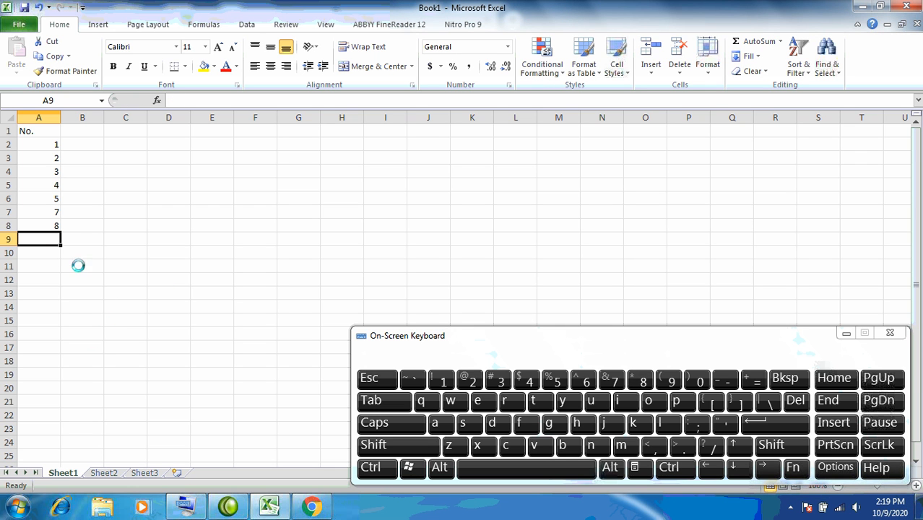
Step: Clear the numbers from cells A8, A7 and A6, one cell at a time
left_click(37, 226)
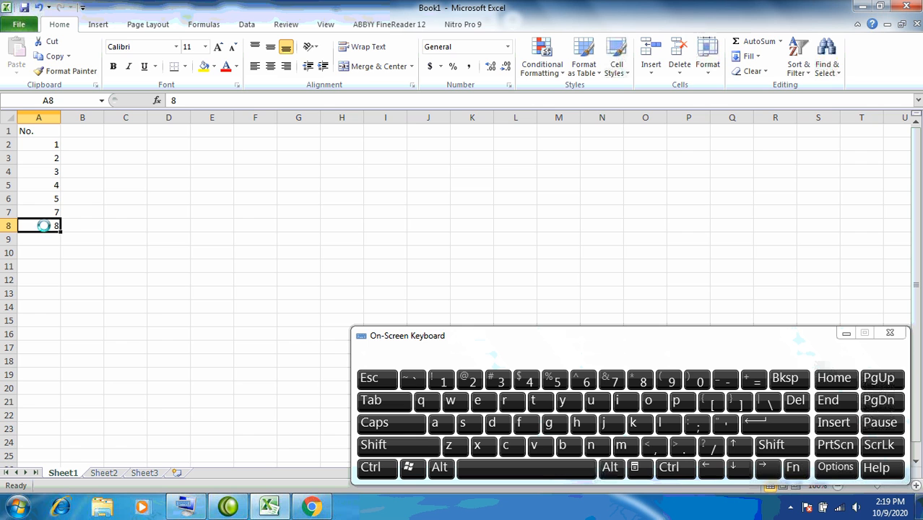
left_click(795, 402)
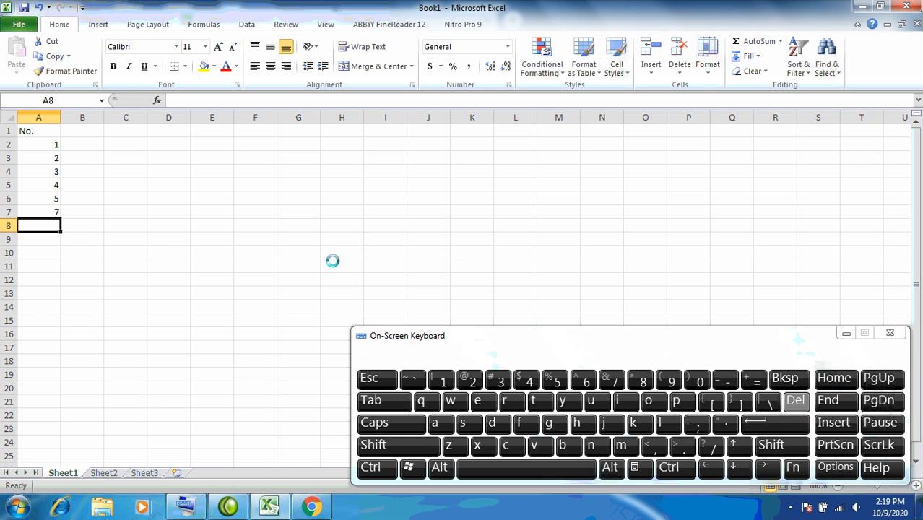
left_click(51, 211)
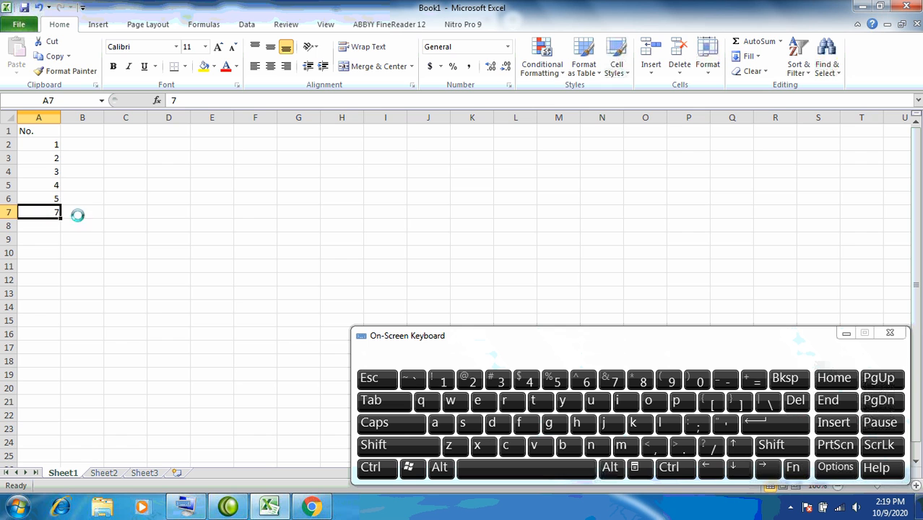
left_click(794, 401)
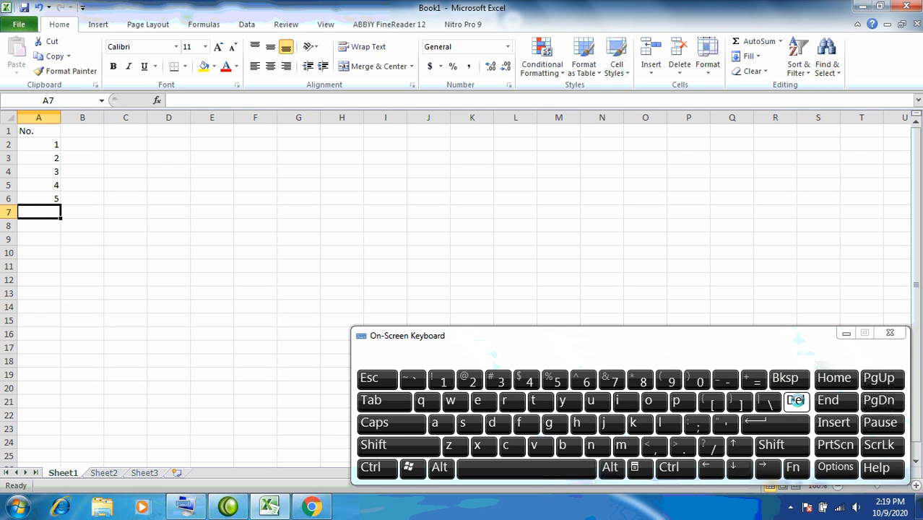
left_click(47, 198)
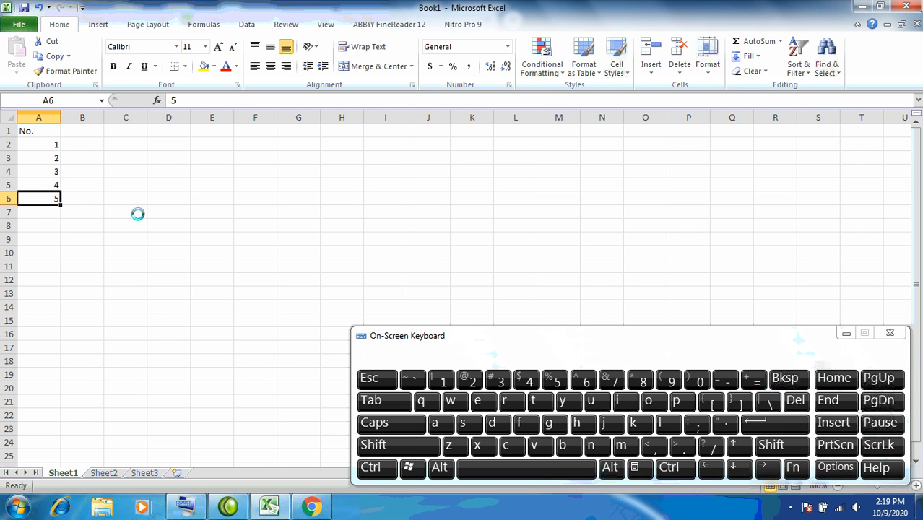
left_click(795, 402)
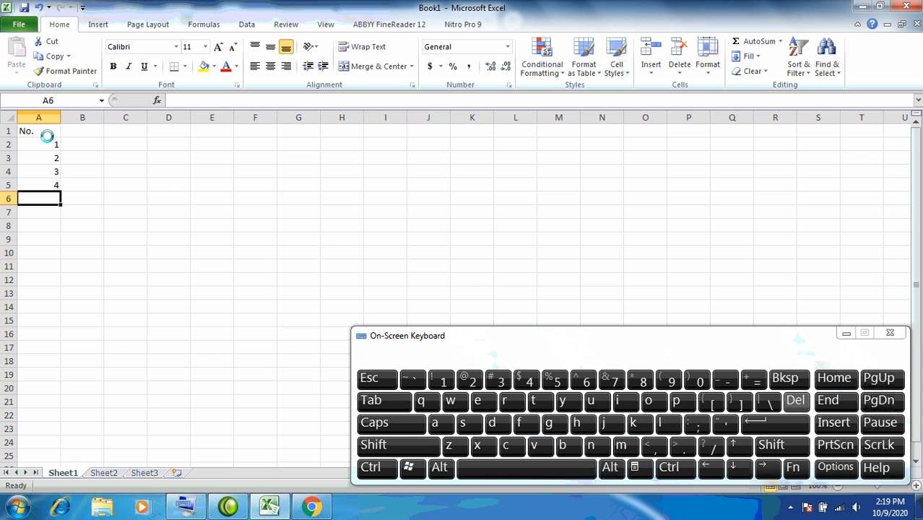
Step: Select the range A1:A5, cells A9 and A1, the range A1:A6, and finally cell B5
left_click_drag(38, 130, 33, 184)
left_click(47, 237)
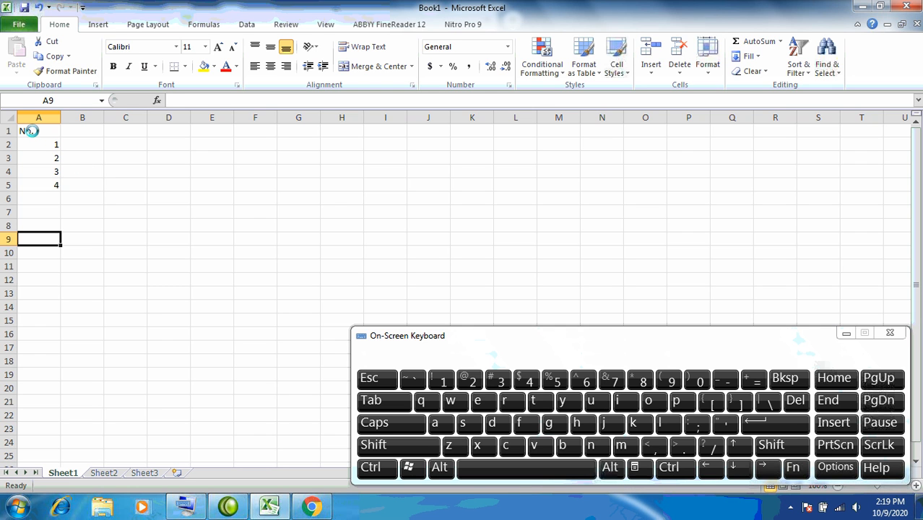
left_click(33, 130)
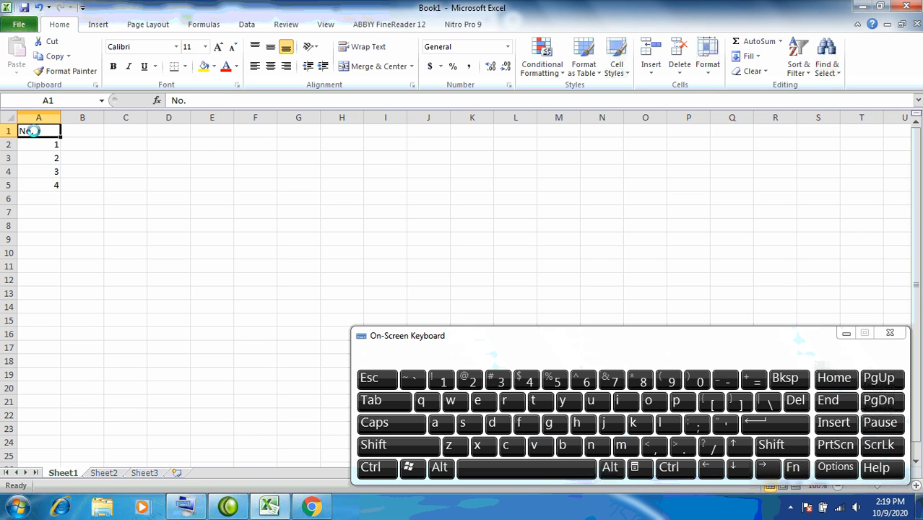
left_click_drag(33, 132, 35, 201)
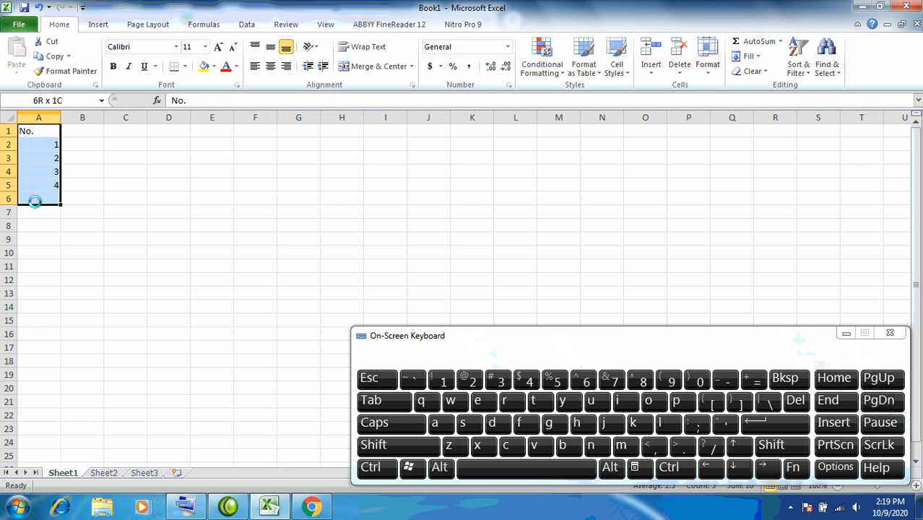
left_click(89, 189)
Step: Move the "No." heading from cell A1 to cell F8, and undo the move
left_click(35, 135)
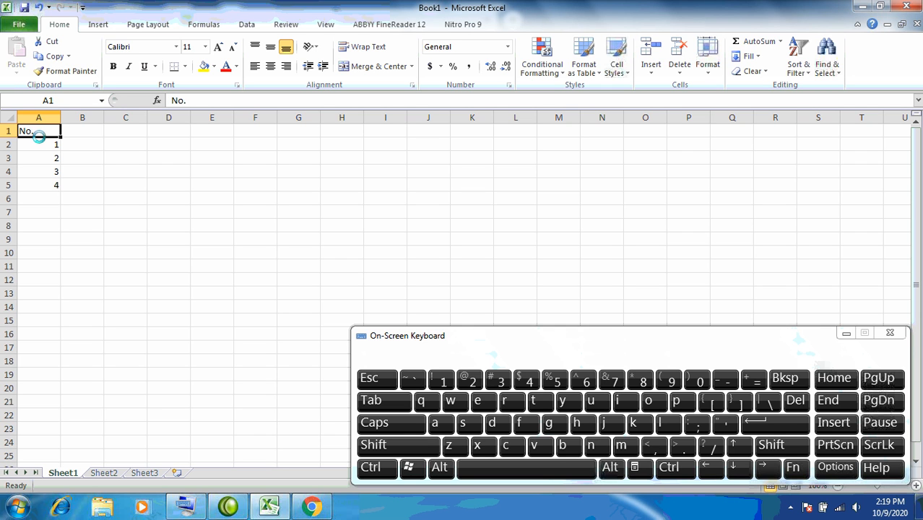
left_click_drag(38, 136, 245, 228)
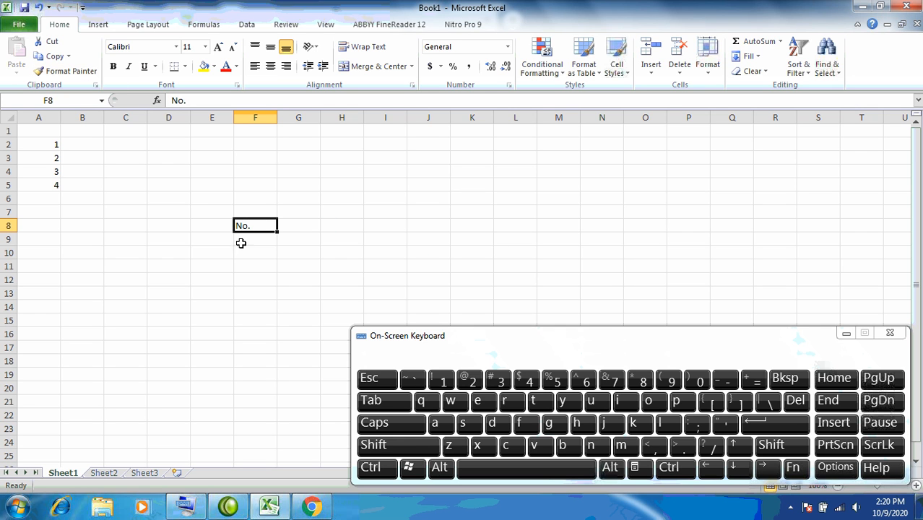
left_click(39, 8)
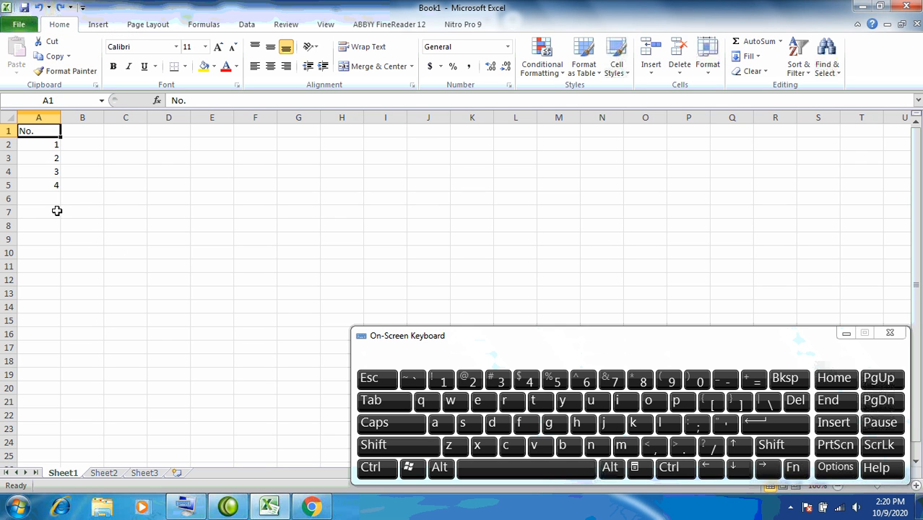
Step: Select the range A1:A6 and clear the "No." heading and all the numbers in it
left_click(55, 211)
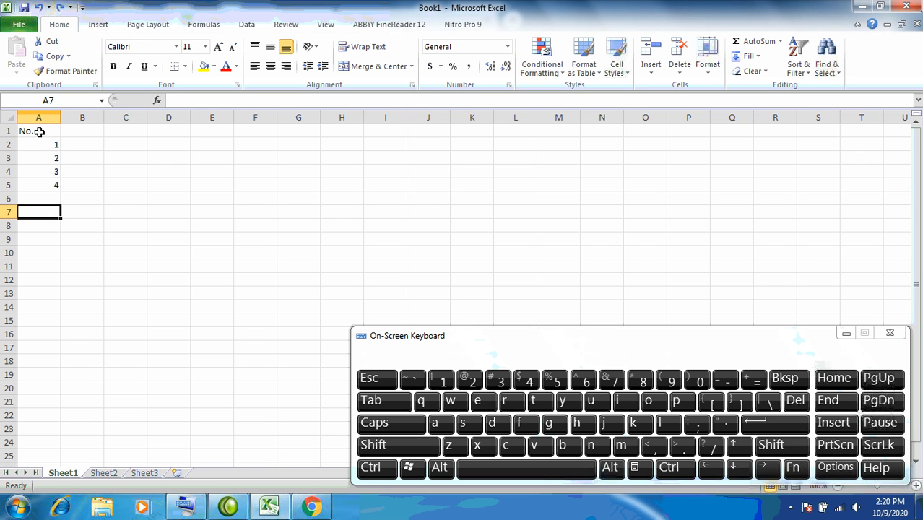
left_click_drag(36, 130, 39, 188)
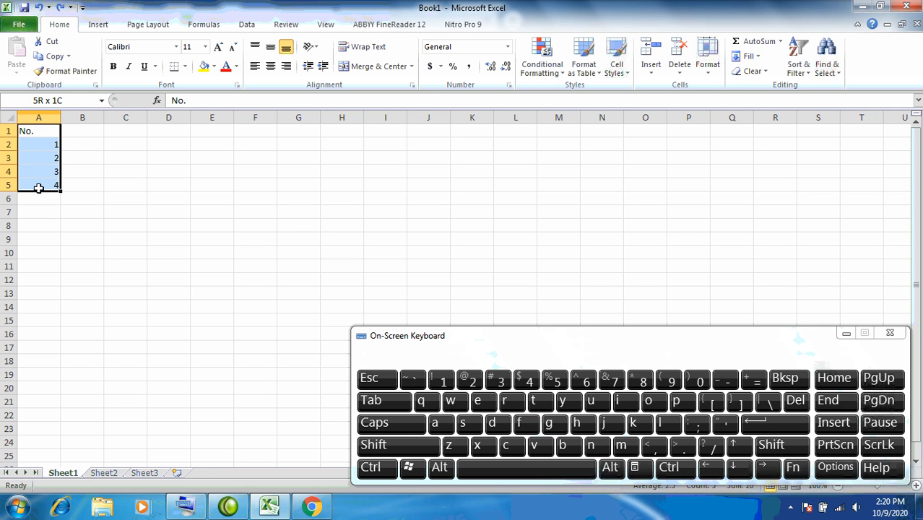
left_click(38, 131)
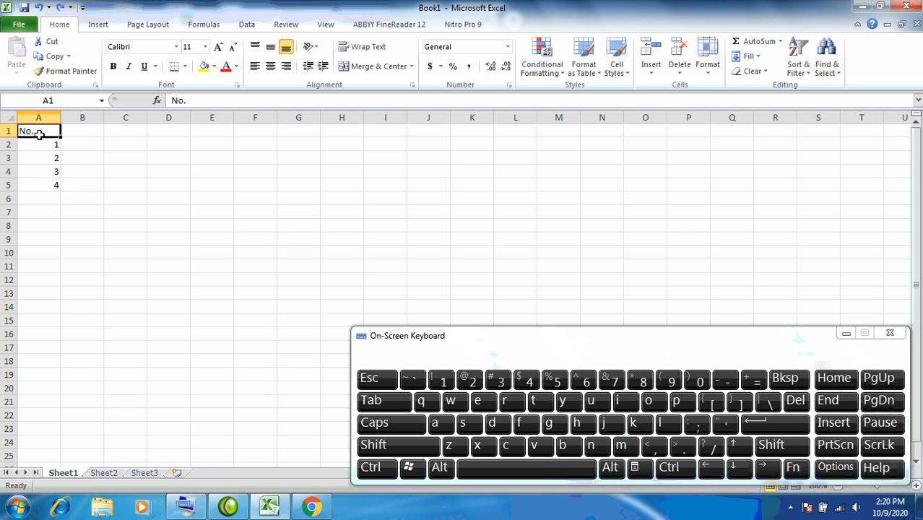
left_click_drag(39, 134, 35, 197)
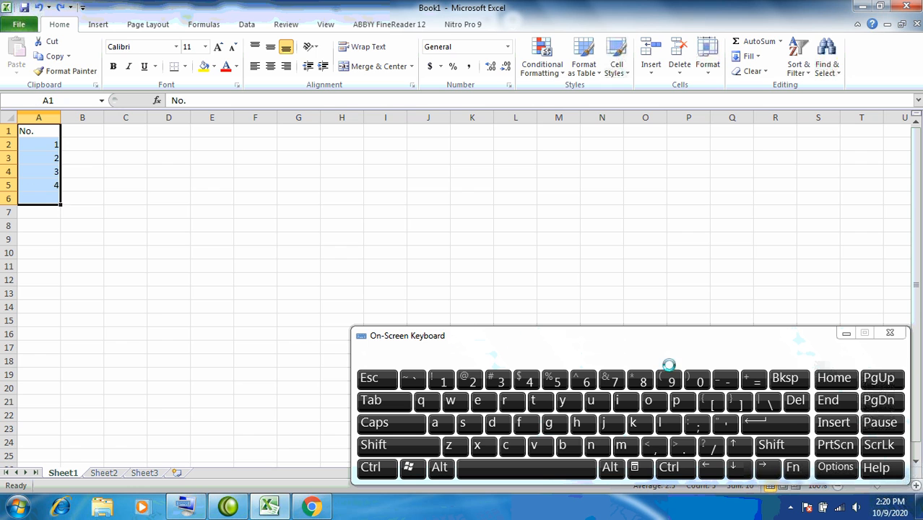
left_click(795, 401)
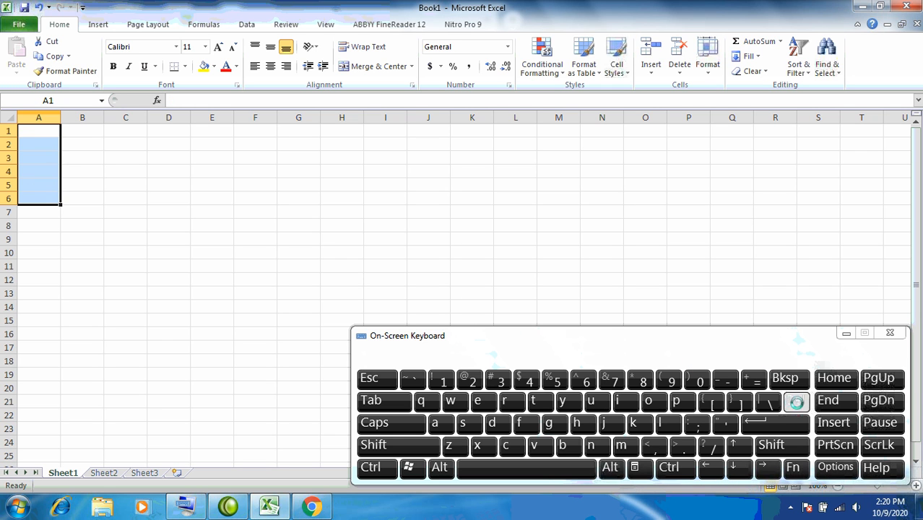
Step: Enter the heading "No." in cell A1
left_click(47, 137)
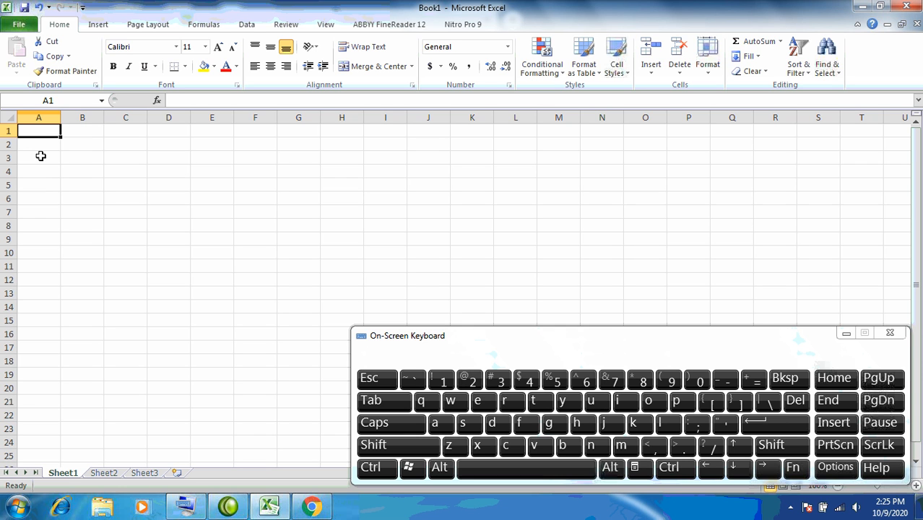
left_click(43, 147)
left_click(46, 132)
left_click(44, 143)
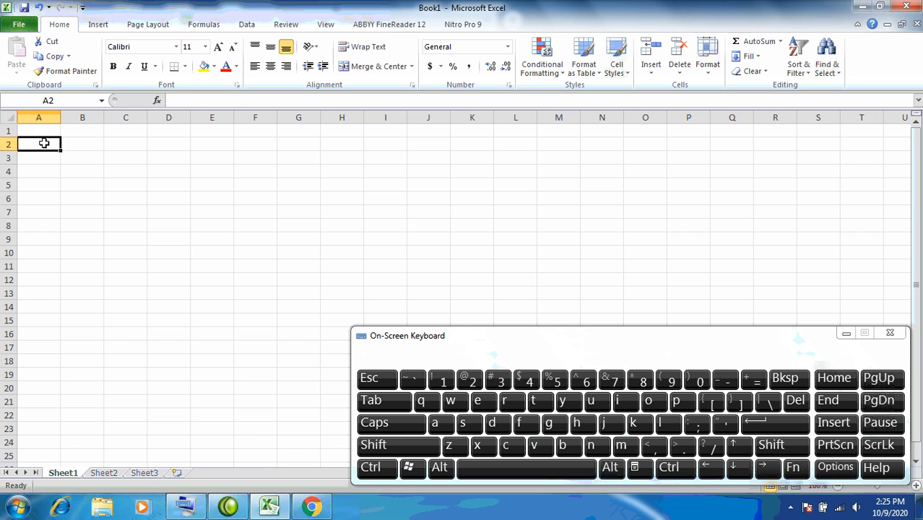
left_click(42, 131)
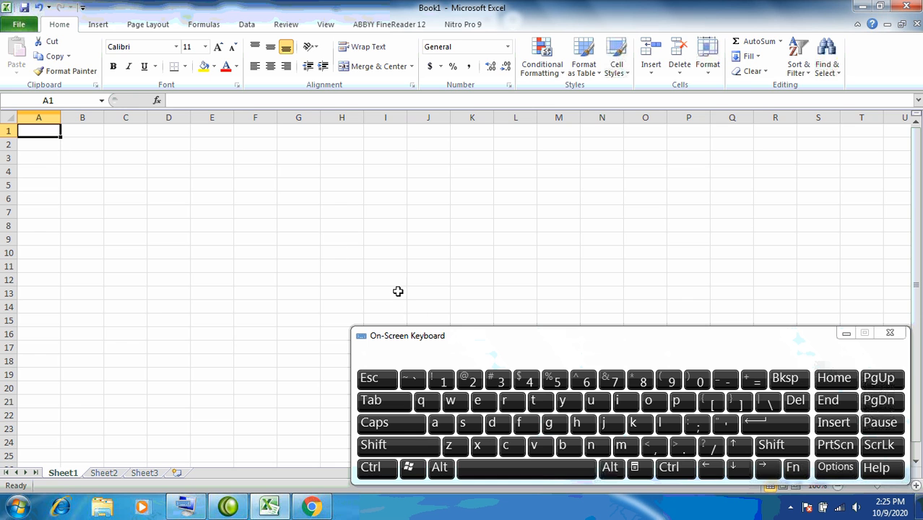
left_click(401, 447)
left_click(592, 445)
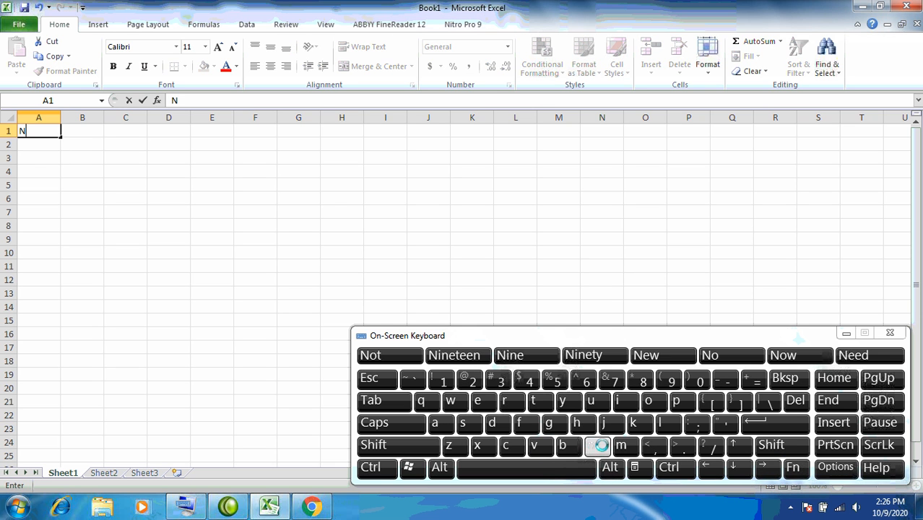
left_click(648, 401)
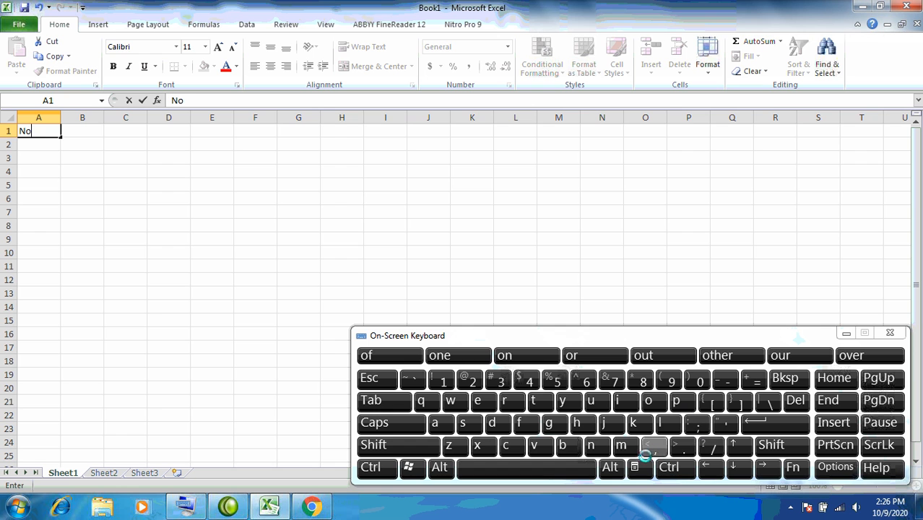
left_click(683, 445)
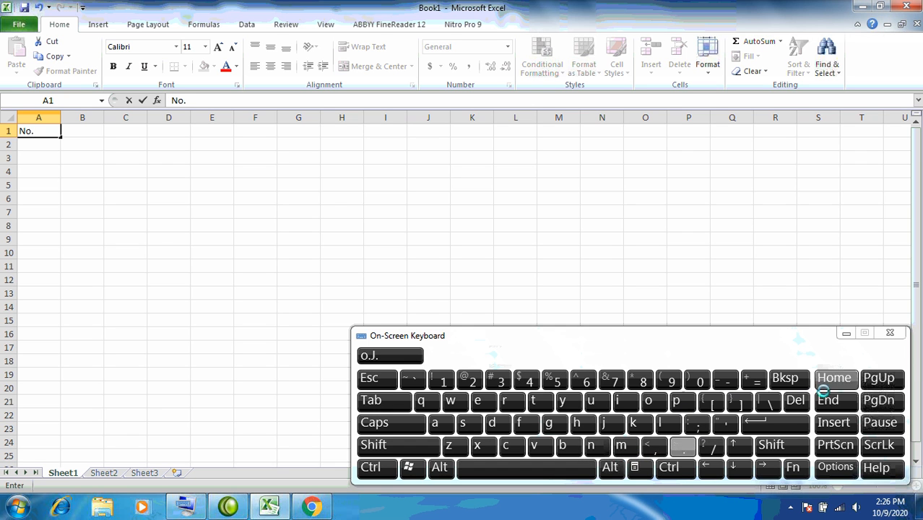
left_click(776, 424)
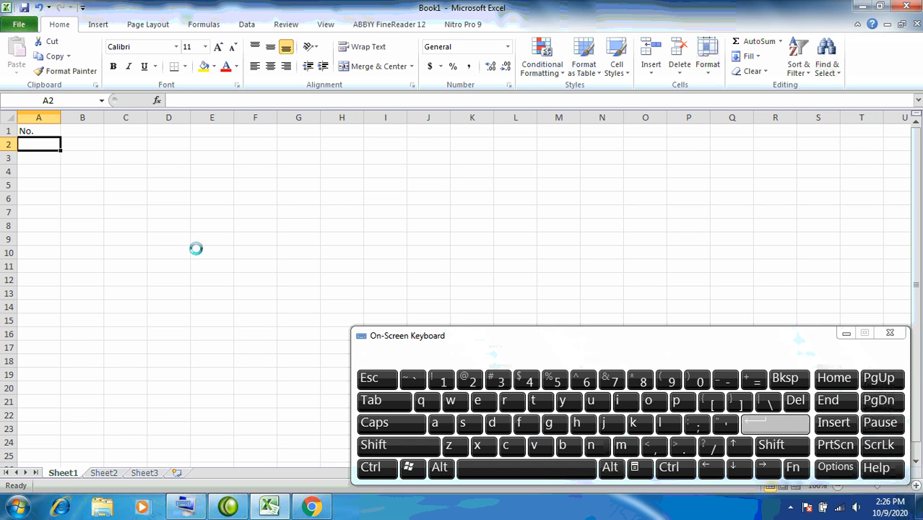
Step: Enter the numbers 1, 2, 3, 4 and 5 one by one in cells A2 to A6
left_click(442, 379)
left_click(775, 424)
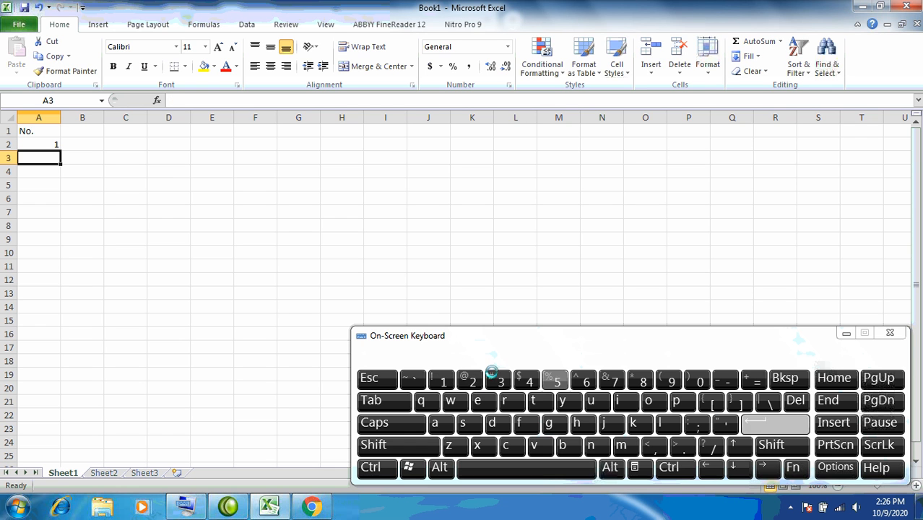
left_click(471, 380)
left_click(775, 424)
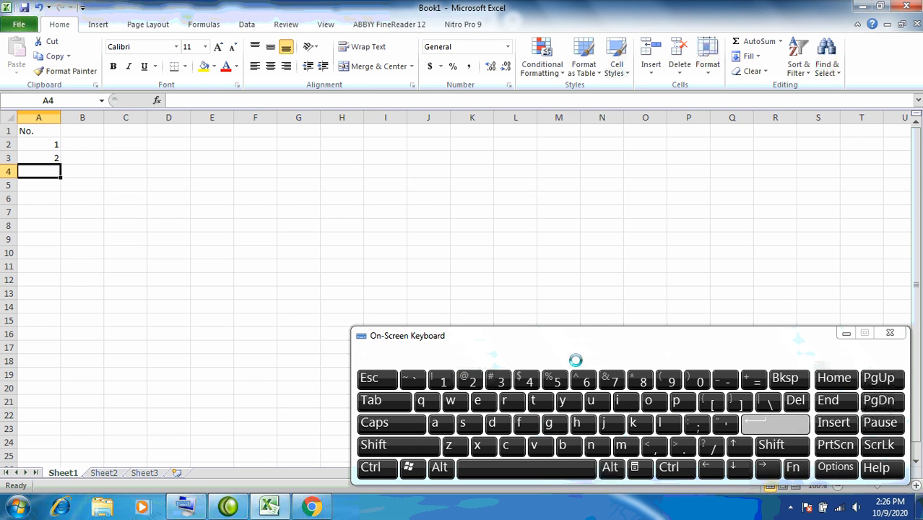
left_click(500, 381)
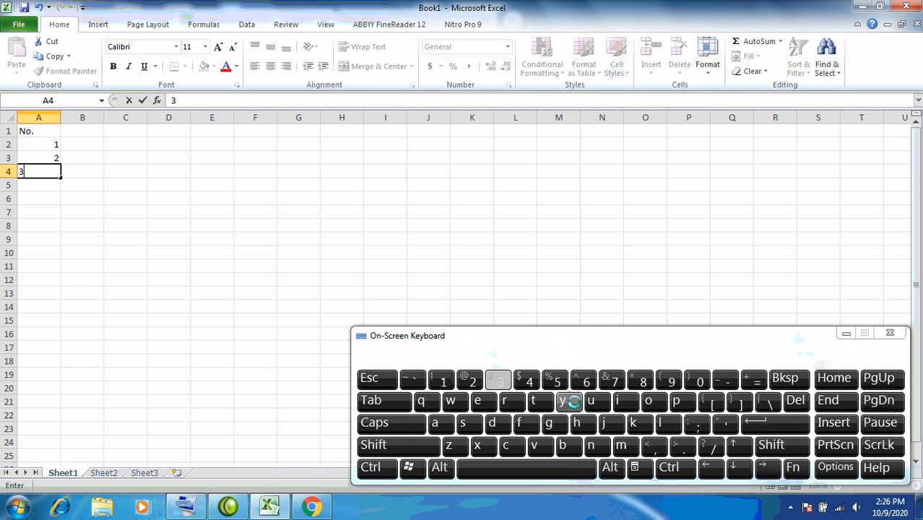
left_click(765, 424)
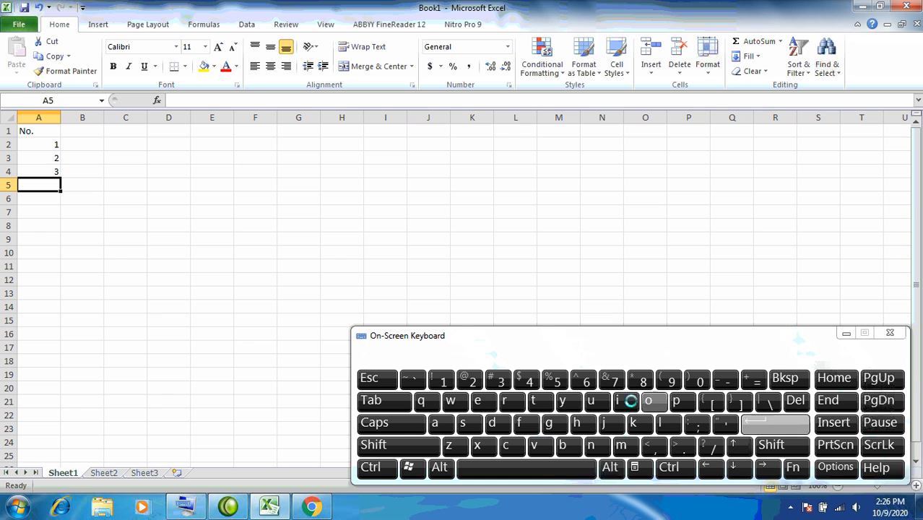
left_click(530, 381)
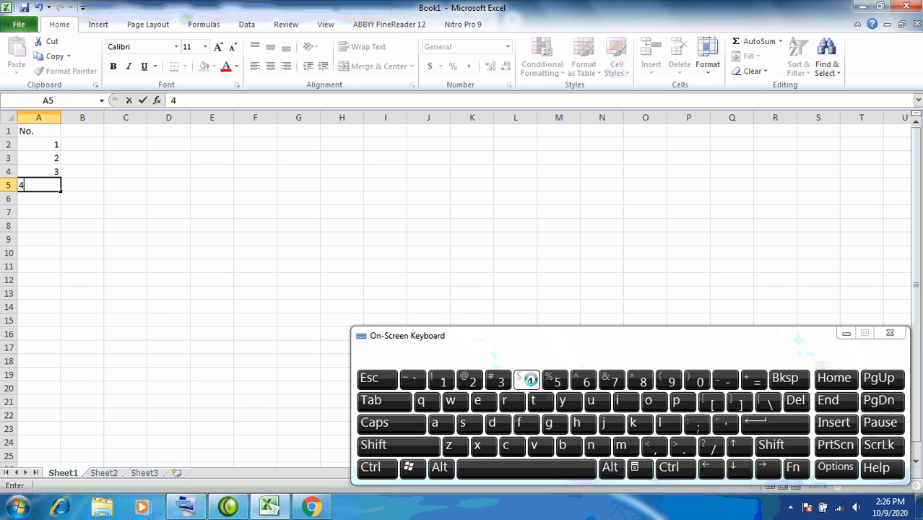
left_click(760, 423)
left_click(556, 380)
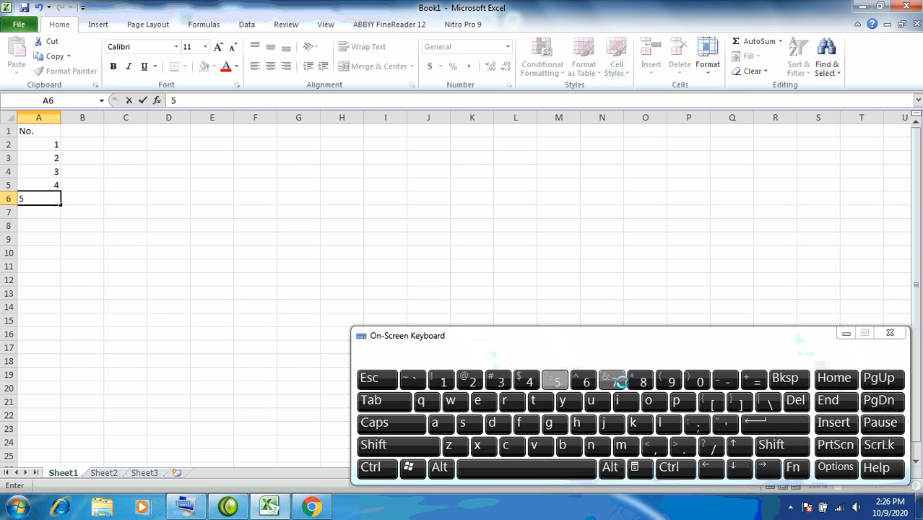
left_click(760, 423)
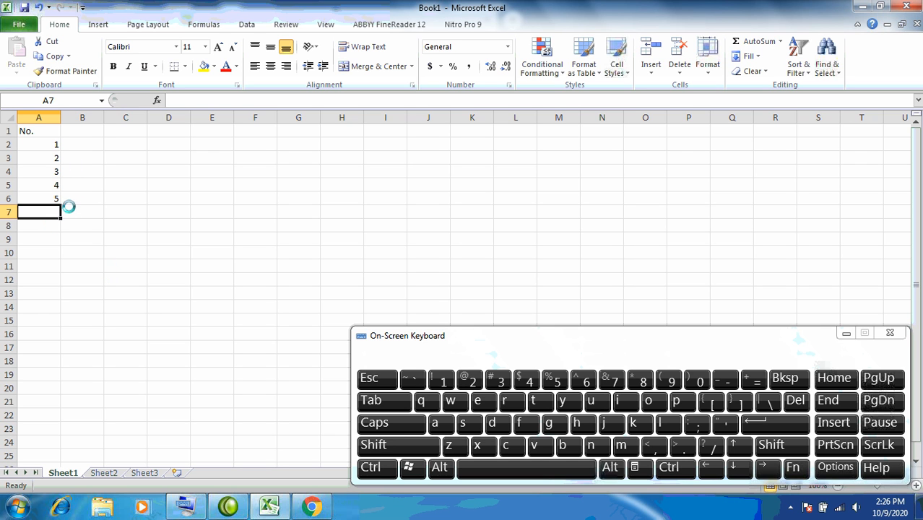
Step: Clear the numbers 3, 4 and 5 from the range A4:A6
left_click_drag(32, 167, 36, 196)
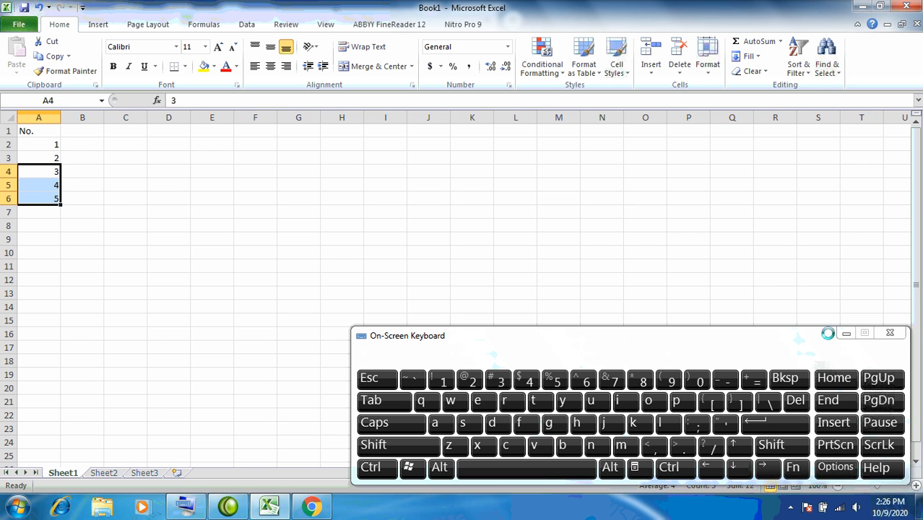
left_click(795, 401)
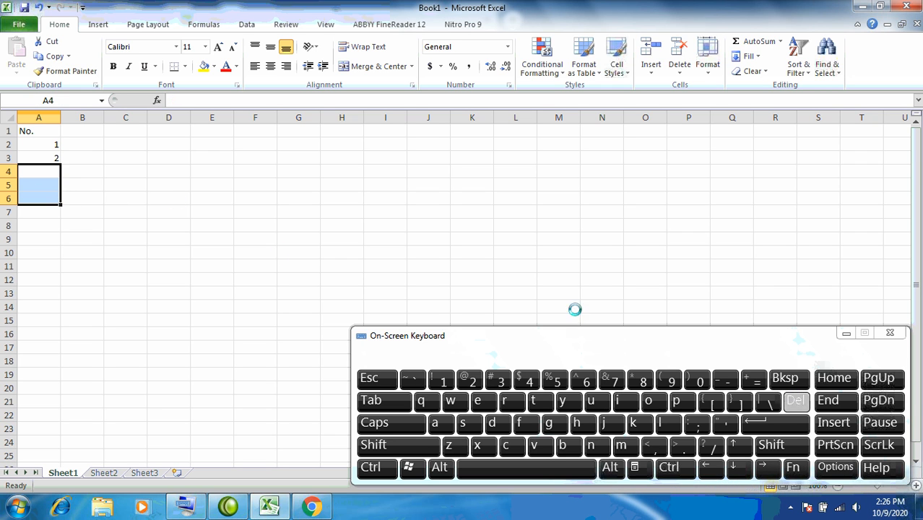
left_click(57, 182)
Step: Select cells A2:A3 and extend their number series down to cell A24 with the fill handle
left_click(45, 149)
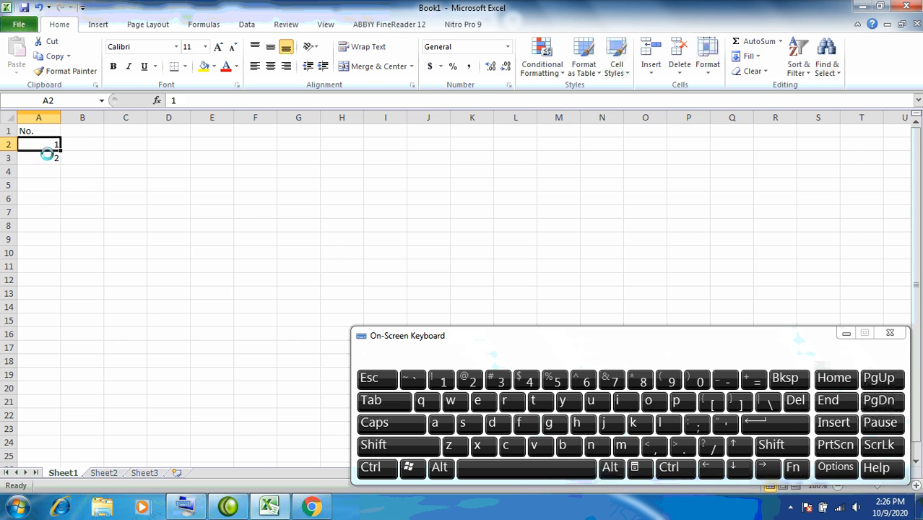
left_click(46, 158)
left_click(48, 184)
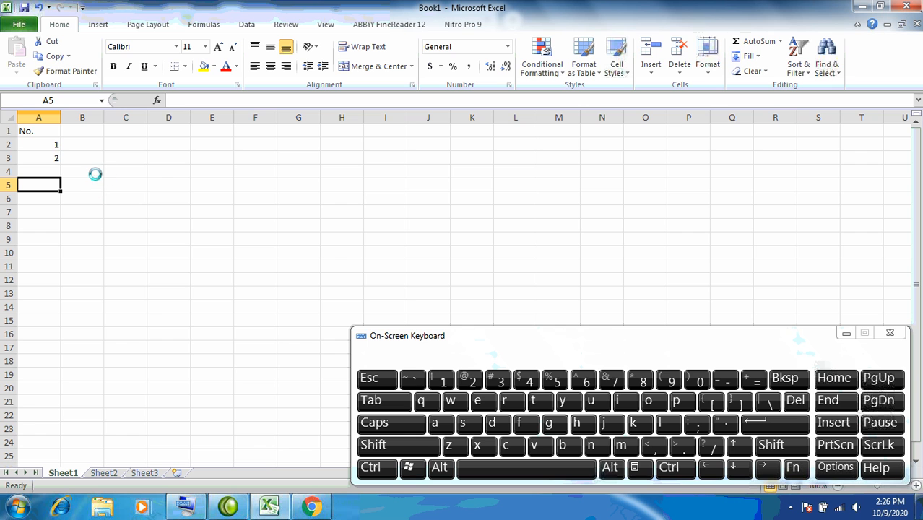
left_click(37, 142)
left_click(41, 156)
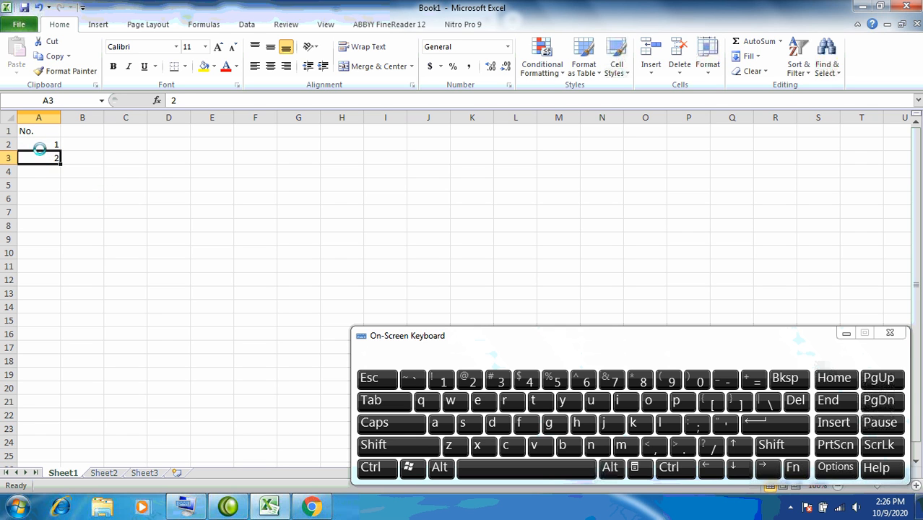
left_click(39, 144)
left_click_drag(39, 145, 38, 157)
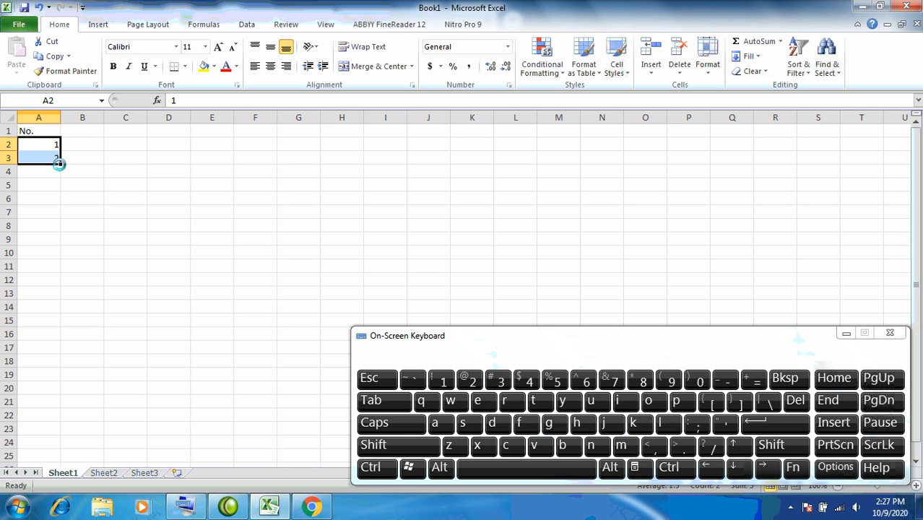
left_click_drag(59, 164, 59, 164)
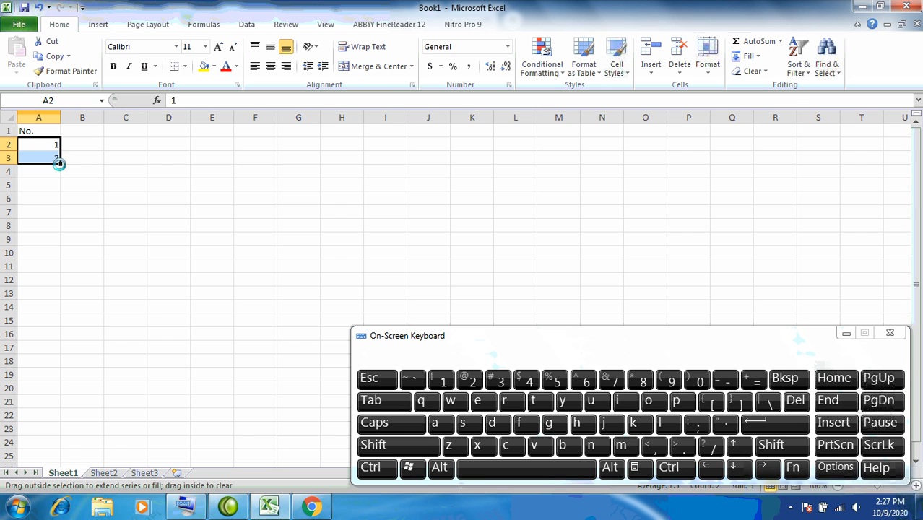
left_click_drag(59, 164, 46, 446)
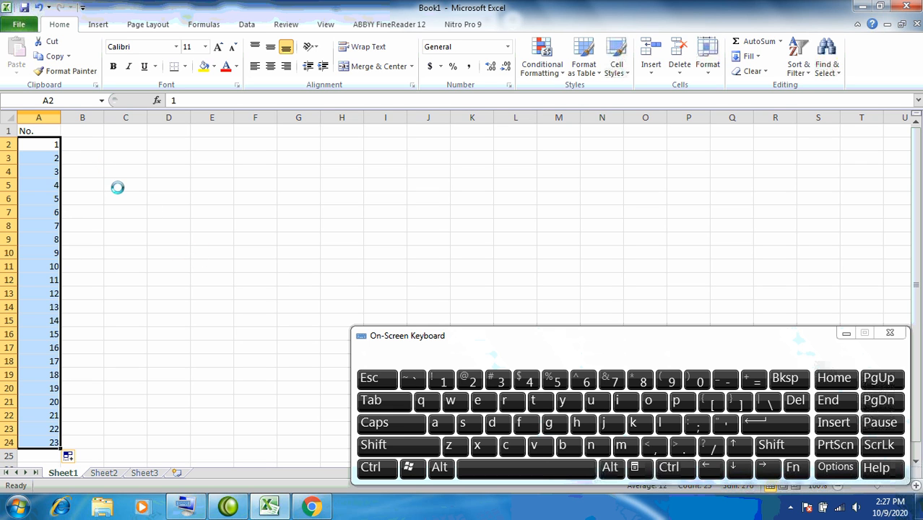
Step: Clear the number series from A2:A24 and enter 1 in cell A2 and 2 in cell A3
left_click(796, 401)
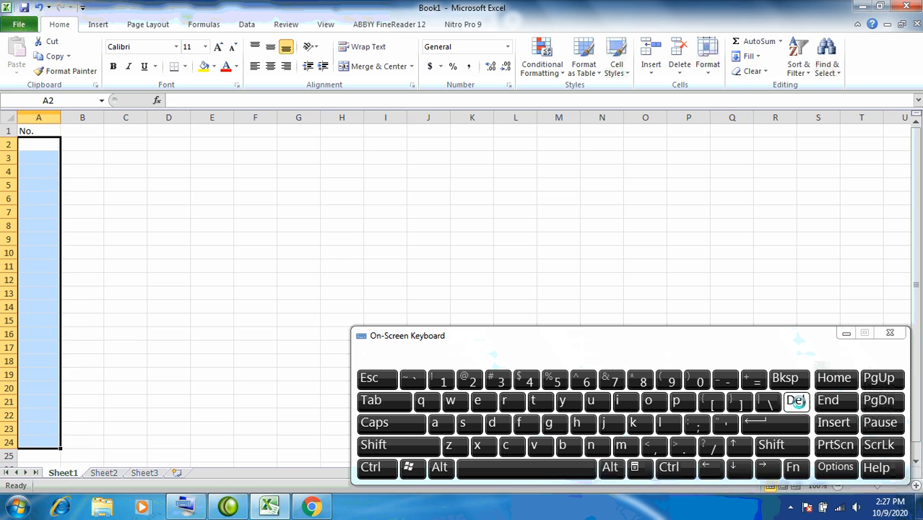
left_click(40, 147)
left_click(443, 381)
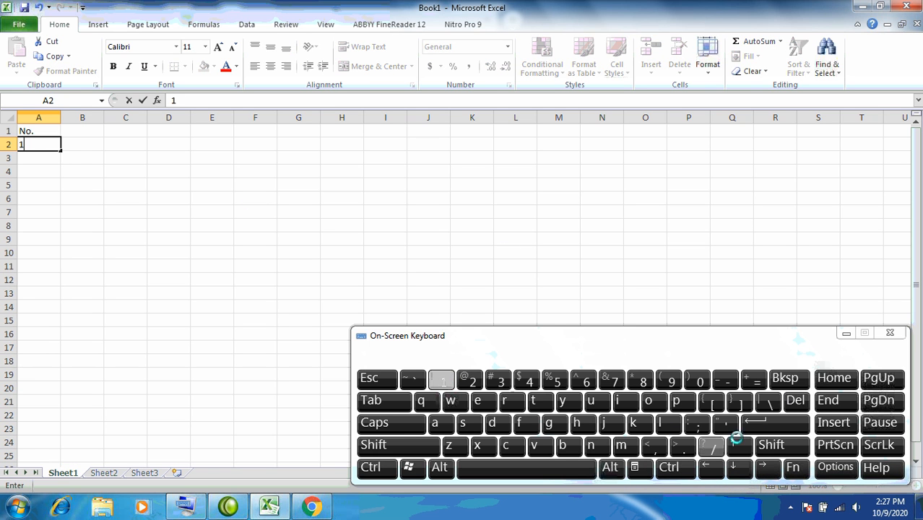
left_click(775, 424)
left_click(474, 380)
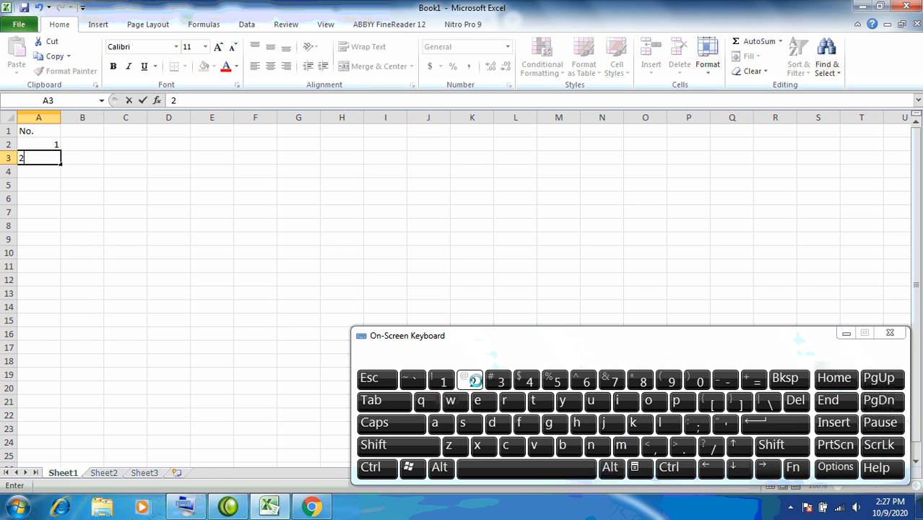
left_click(760, 422)
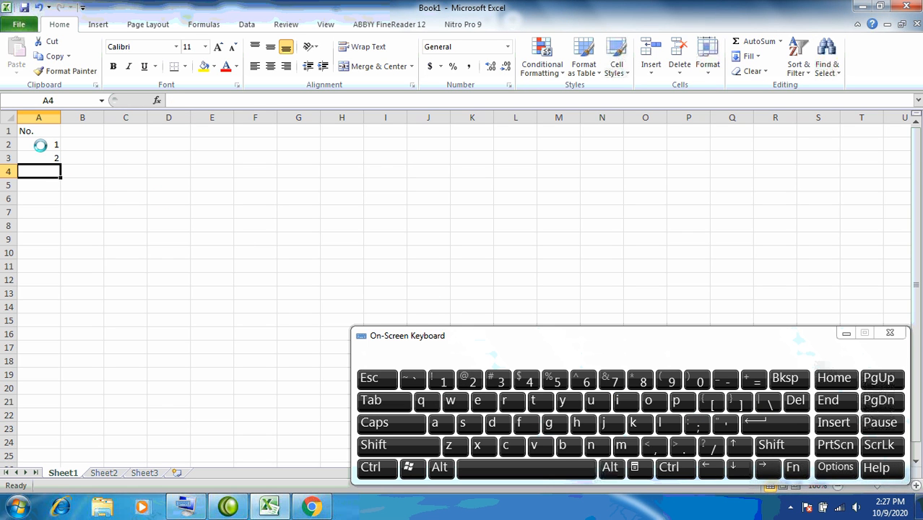
Step: Extend the number series of cells A2:A3 down to A6 with the fill handle, and select cell B1
left_click_drag(41, 144, 40, 152)
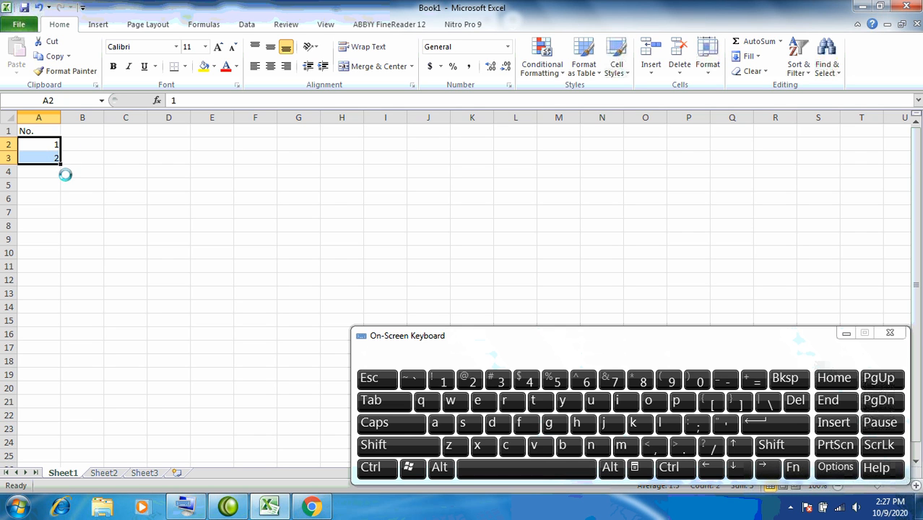
left_click_drag(57, 163, 56, 206)
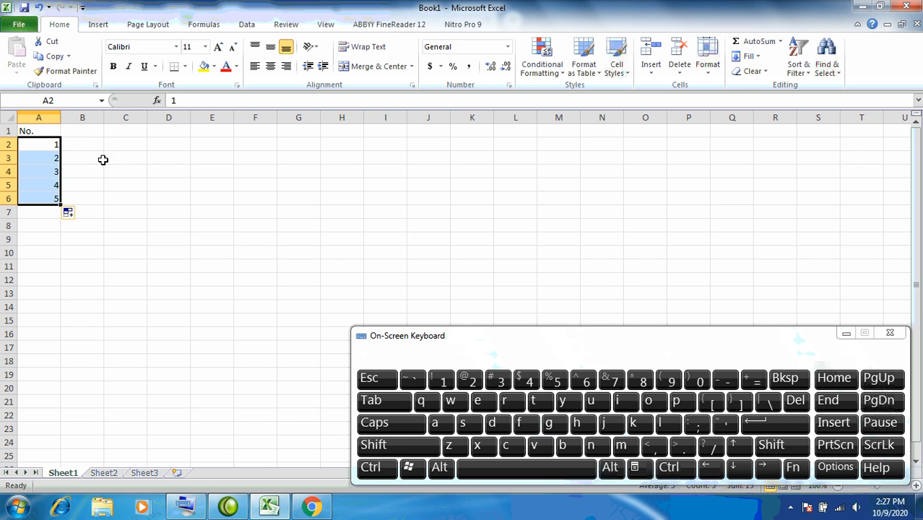
left_click(36, 132)
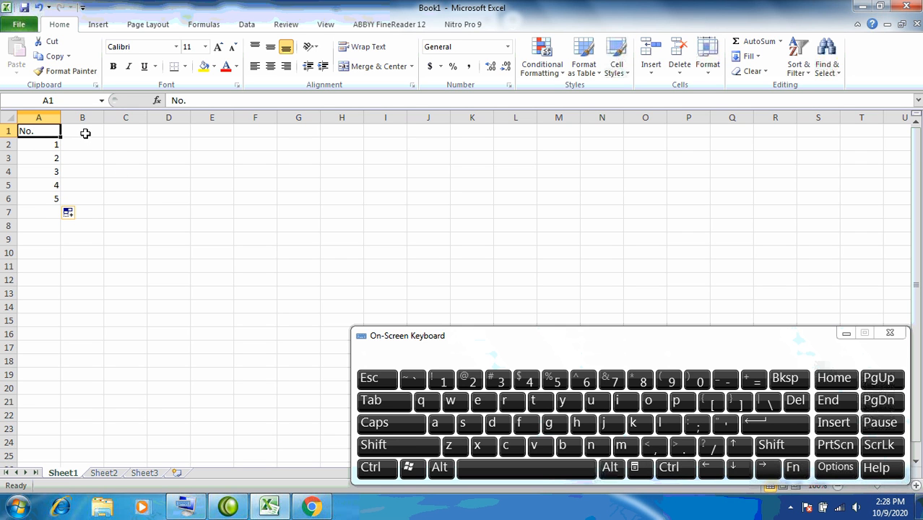
left_click(78, 131)
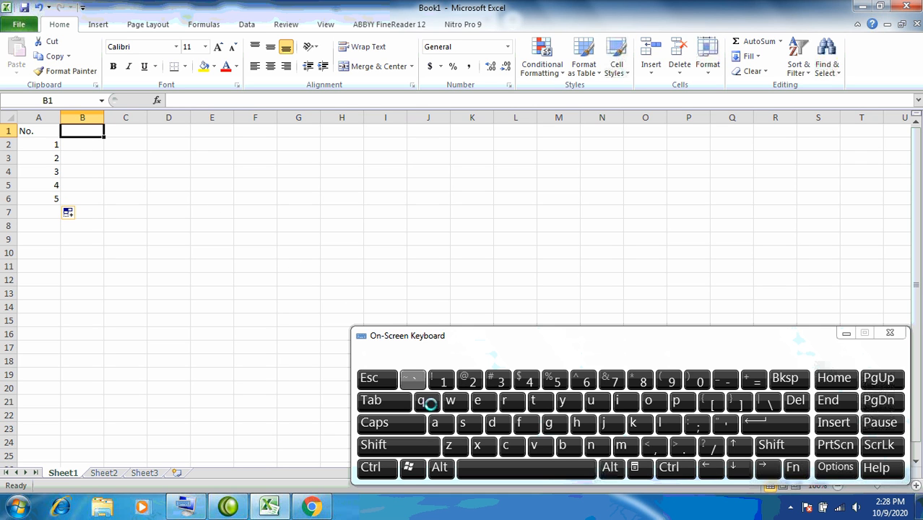
Step: Enter the heading NAMA BARANG in cell B1
left_click(396, 447)
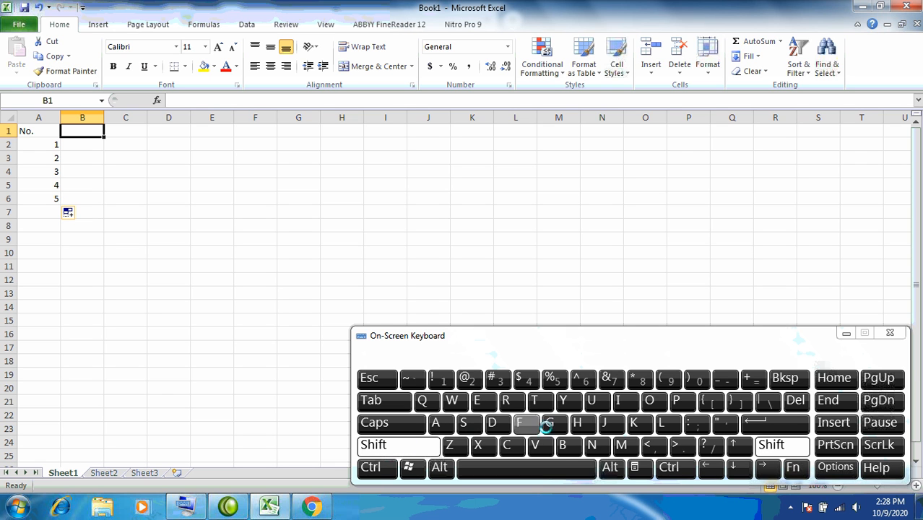
left_click(594, 445)
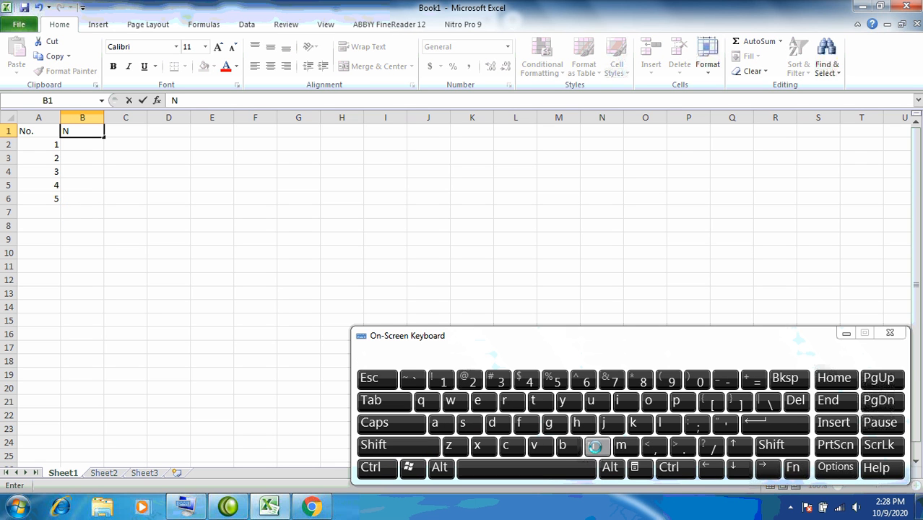
left_click(409, 443)
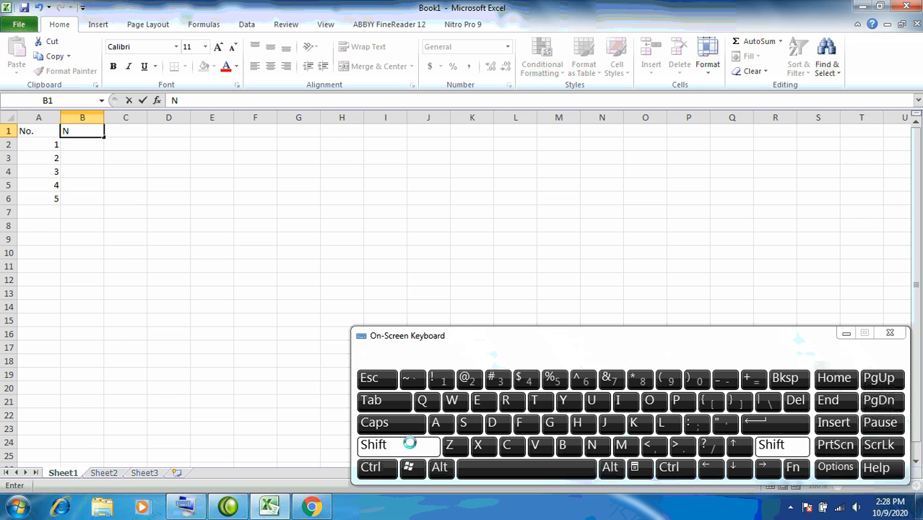
left_click(436, 422)
left_click(409, 444)
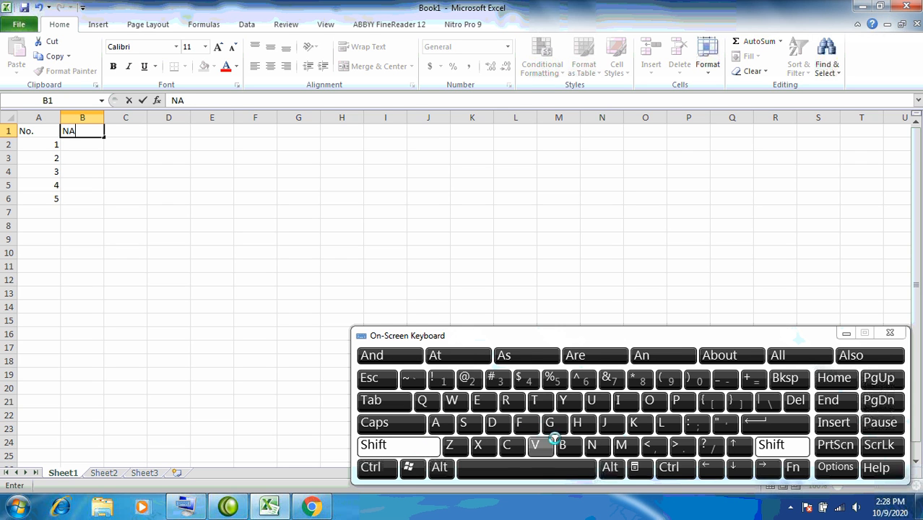
left_click(621, 445)
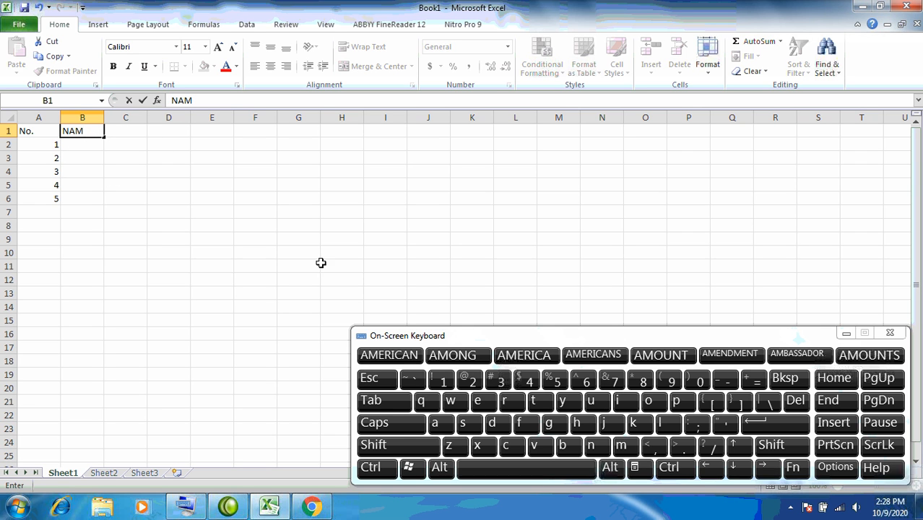
left_click(391, 425)
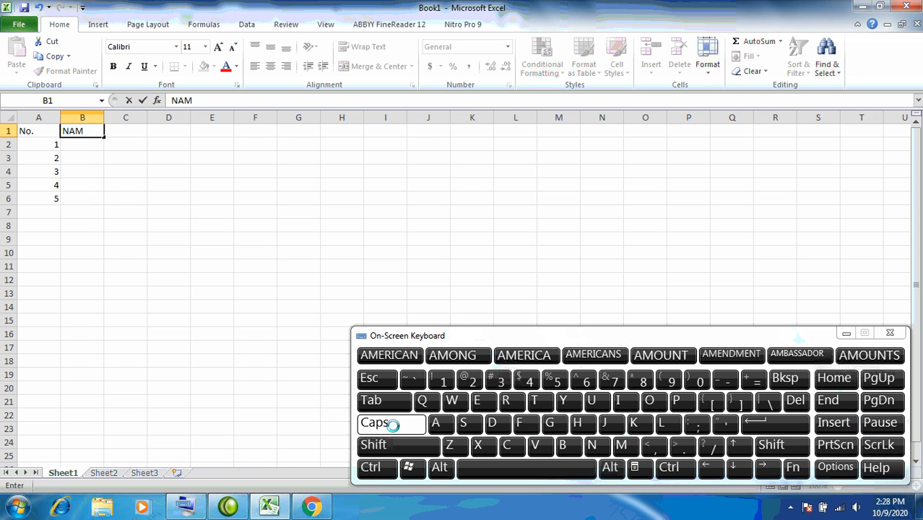
left_click(438, 424)
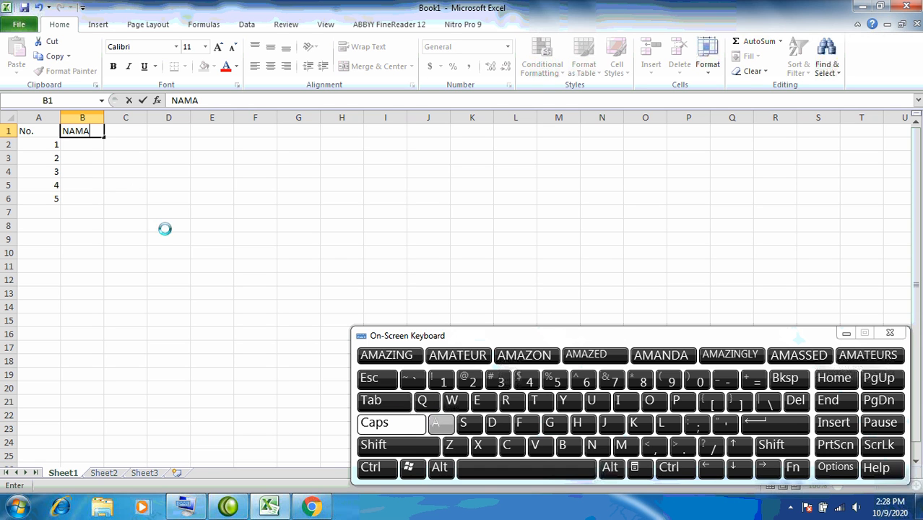
left_click(549, 473)
left_click(563, 445)
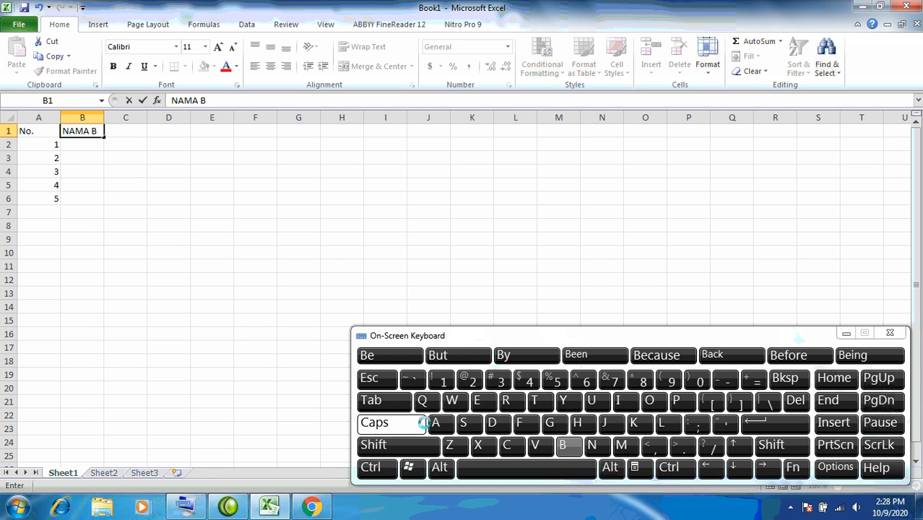
left_click(436, 424)
left_click(506, 401)
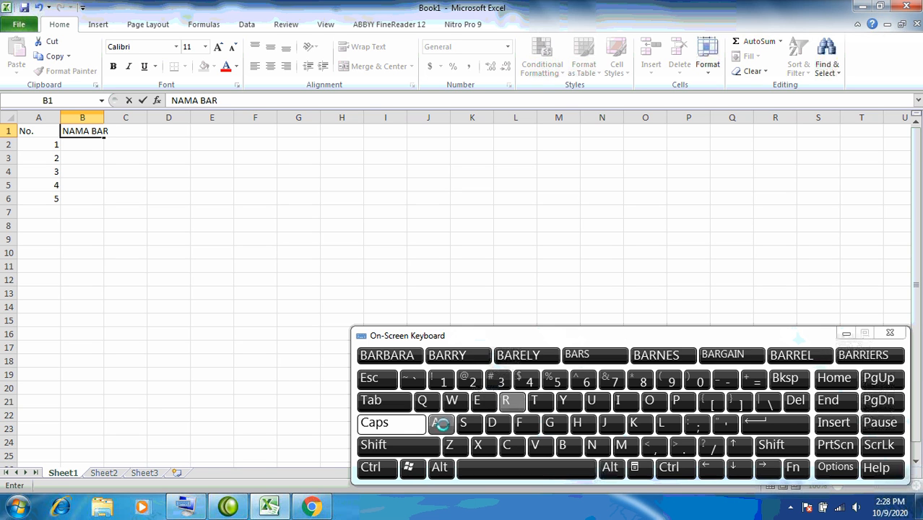
left_click(437, 424)
left_click(592, 445)
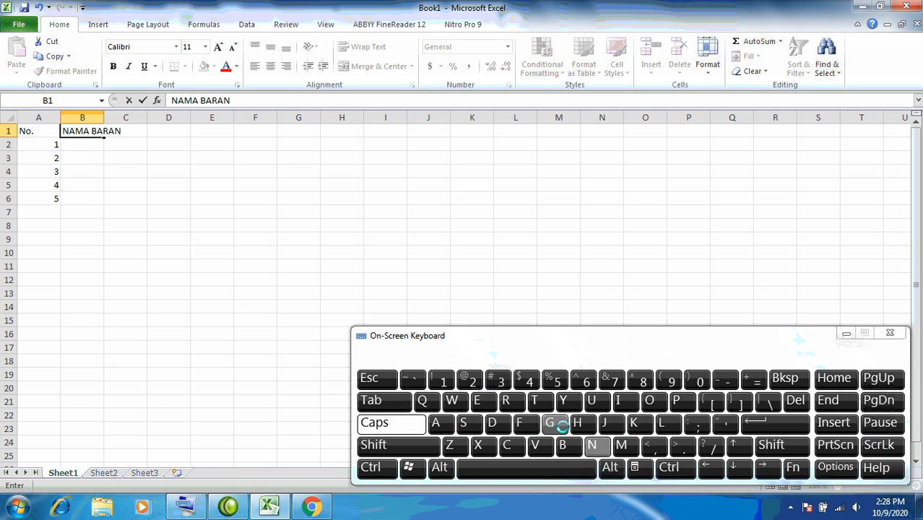
left_click(562, 425)
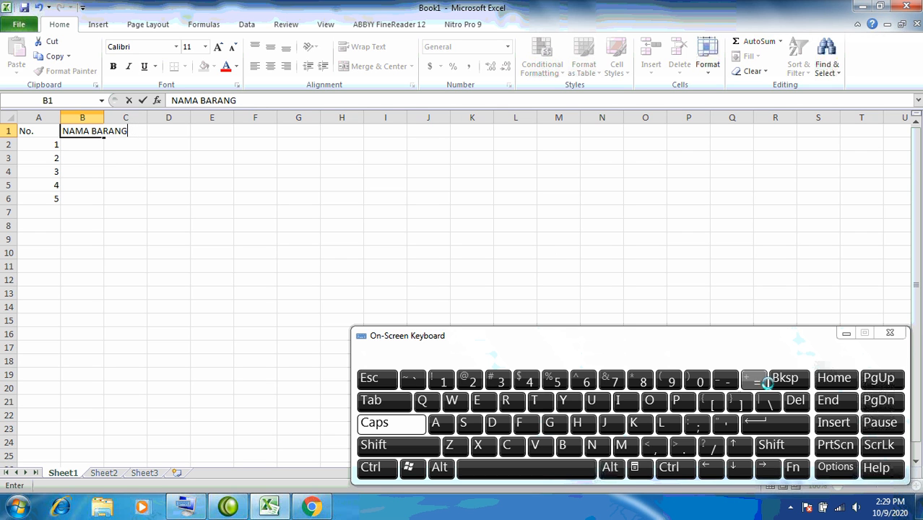
left_click(774, 424)
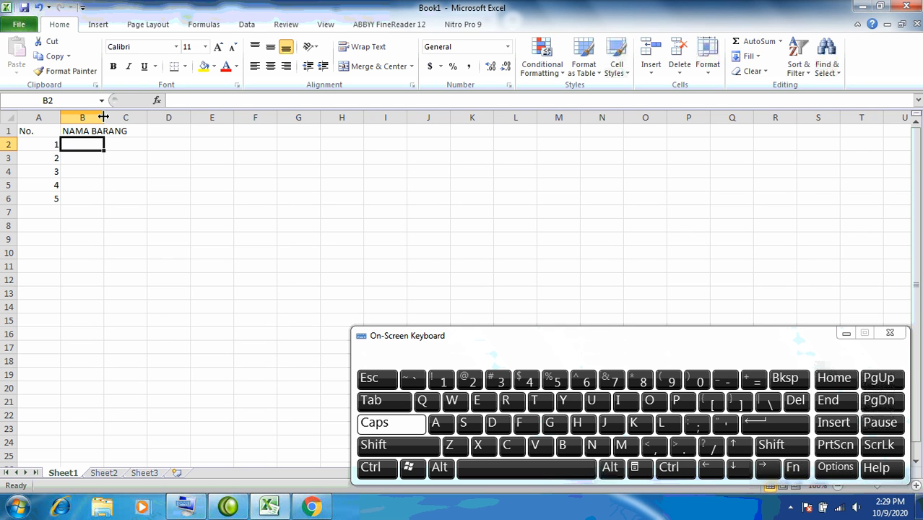
Step: Widen column B so the NAMA BARANG heading fits inside it, and narrow column A around its No. entries
left_click_drag(104, 117, 163, 118)
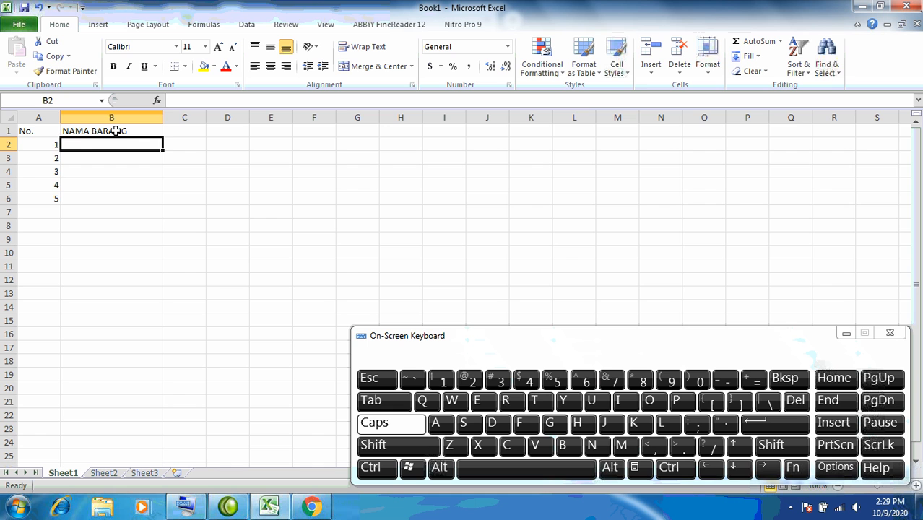
left_click(40, 134)
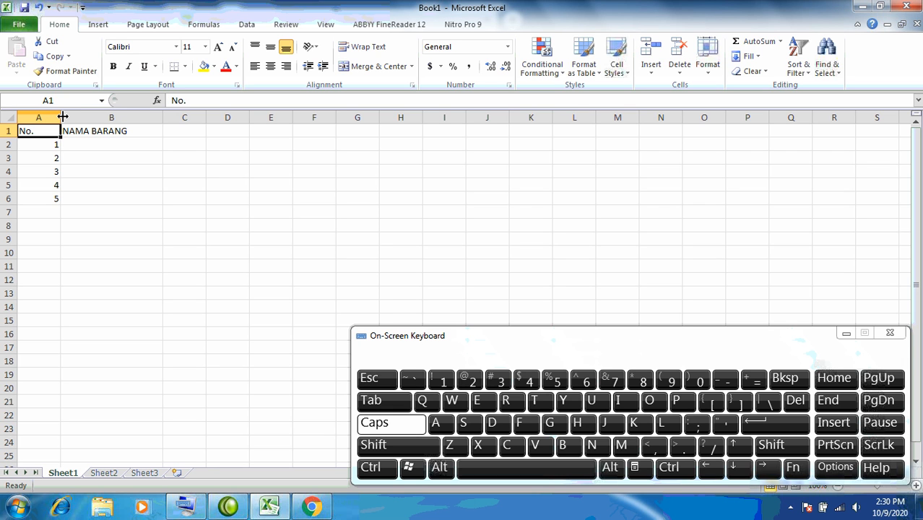
left_click_drag(63, 116, 48, 122)
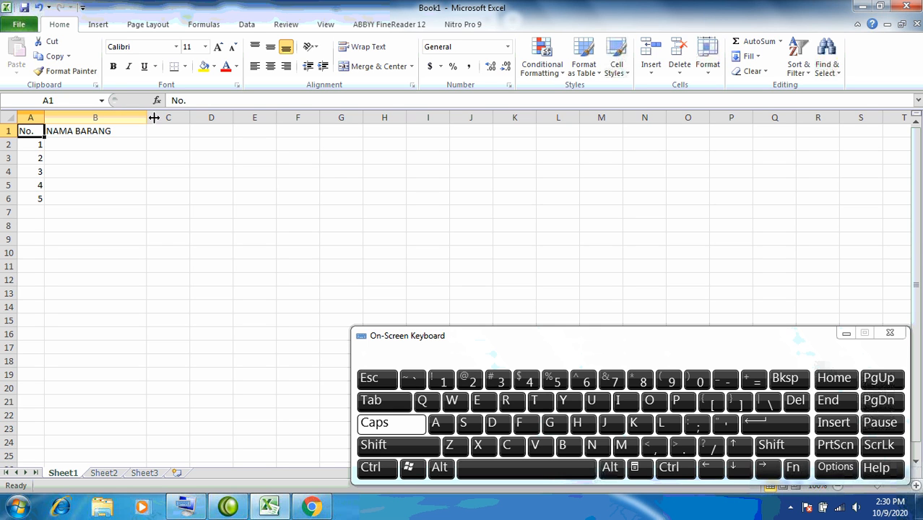
Step: Enter the item names Pensil in cell B2 and Buku Tuuuliss in cell B3
left_click(103, 146)
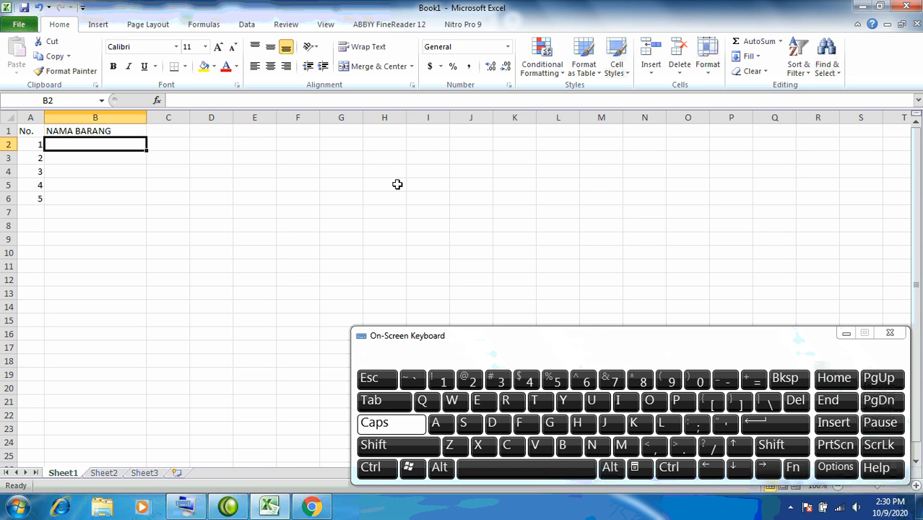
key("Caps_Lock")
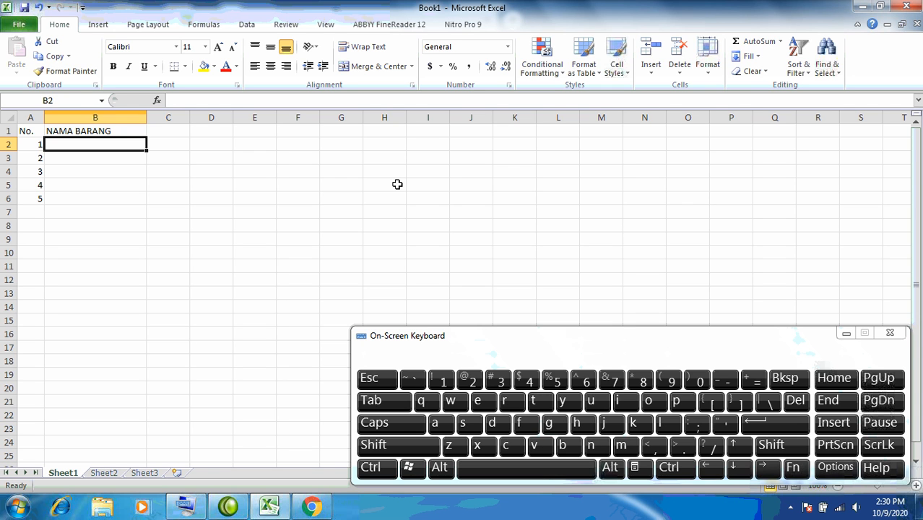
type("Pen")
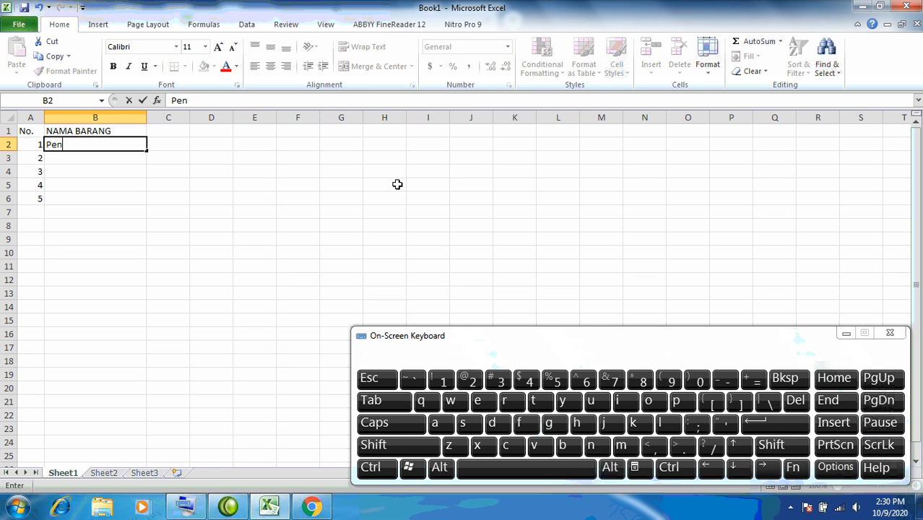
type("sil")
key("Return")
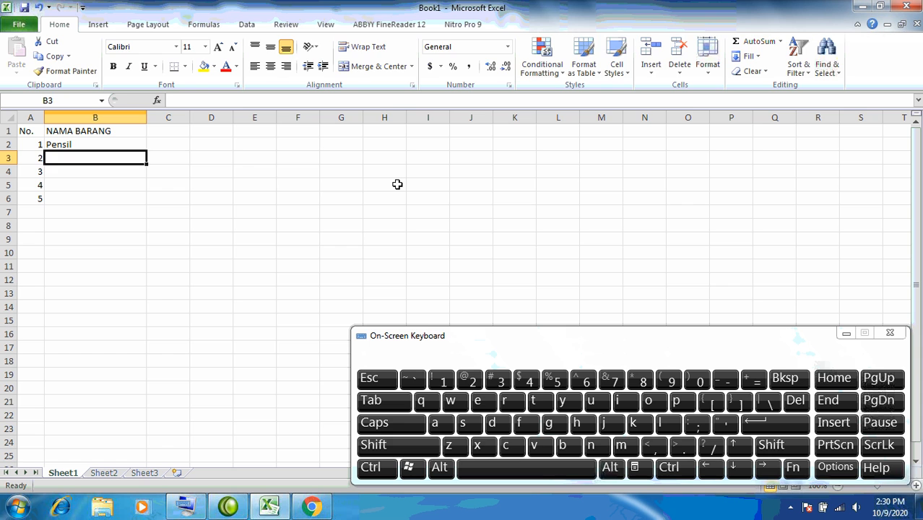
type("Buu")
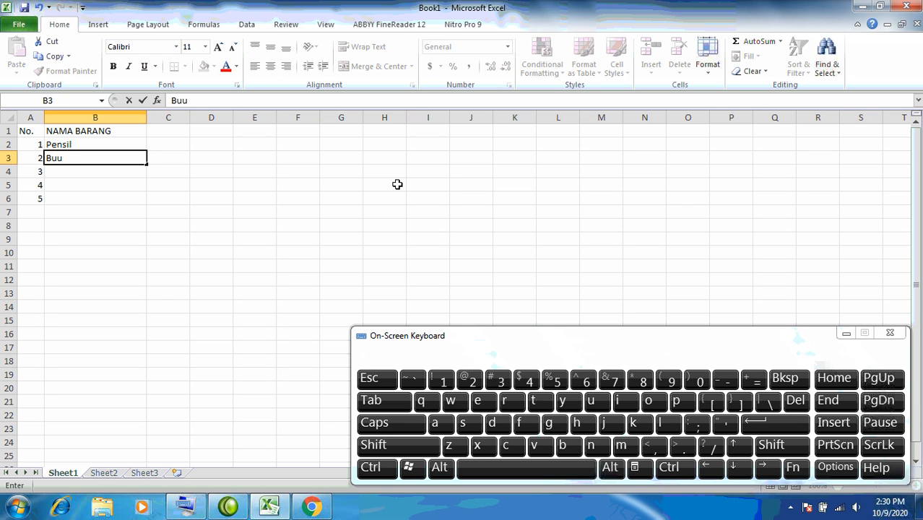
type("ku Tuuuliss")
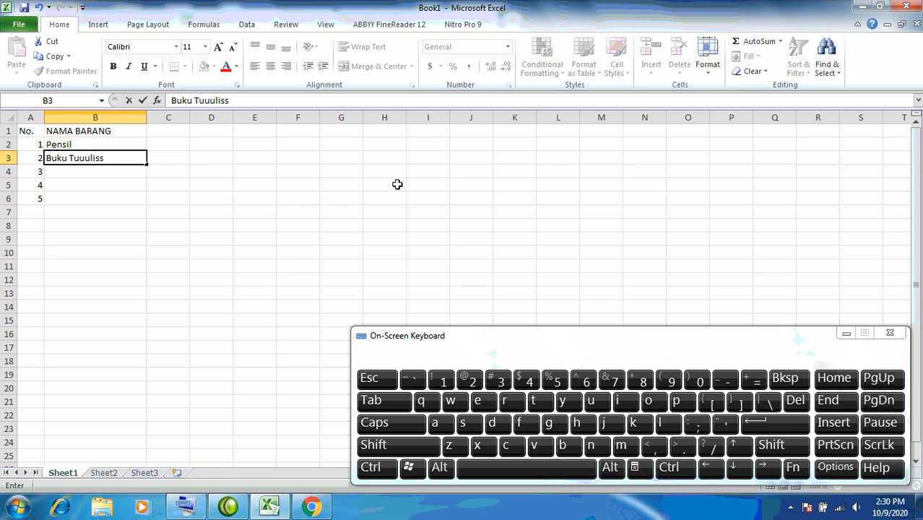
key("Return")
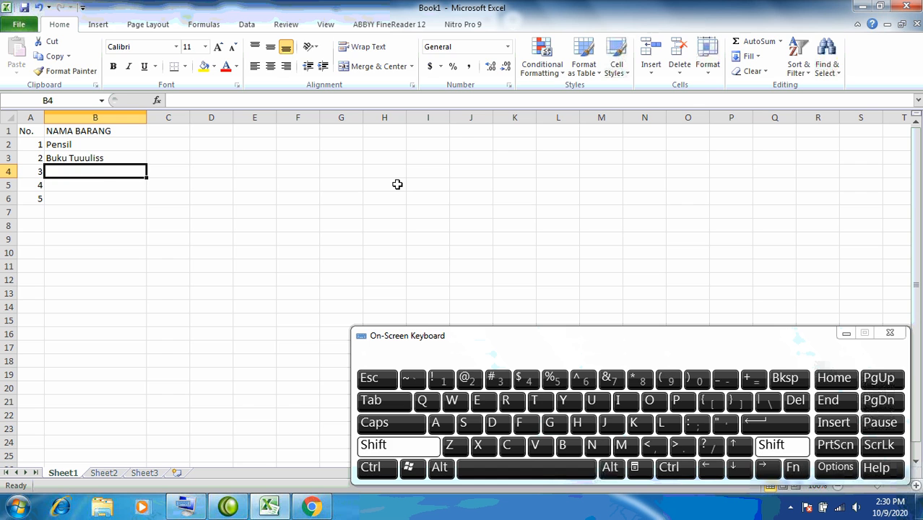
Step: Fill cells B4 to B6 with the item names Bolpen, Hasduk and Penhapus pensi
type("Bolpe")
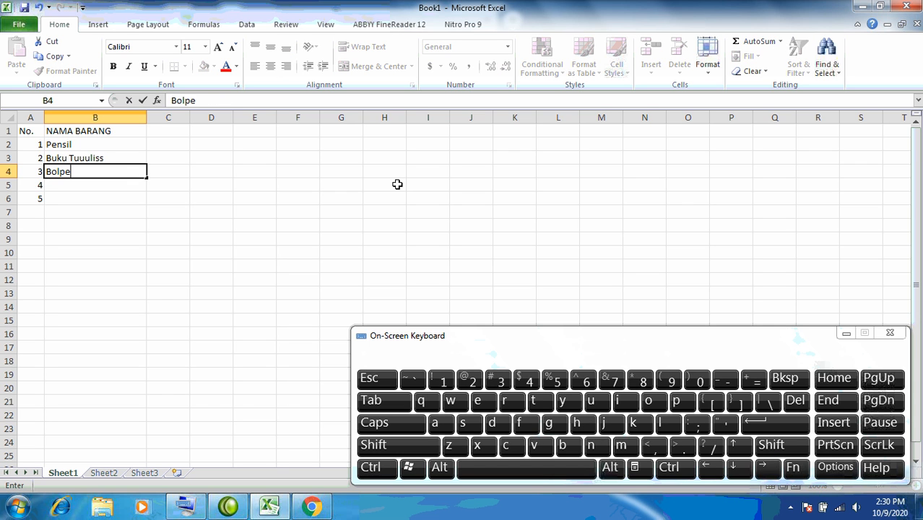
type("n")
key("Return")
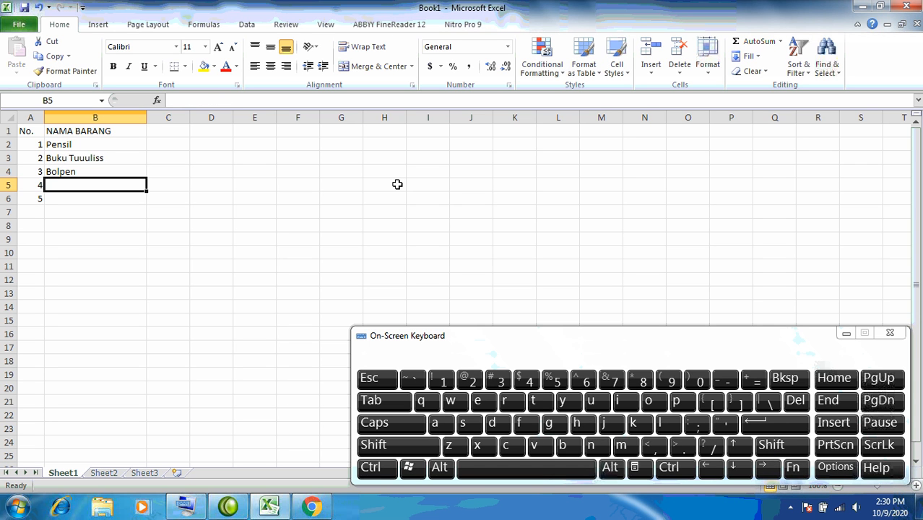
type("Ha")
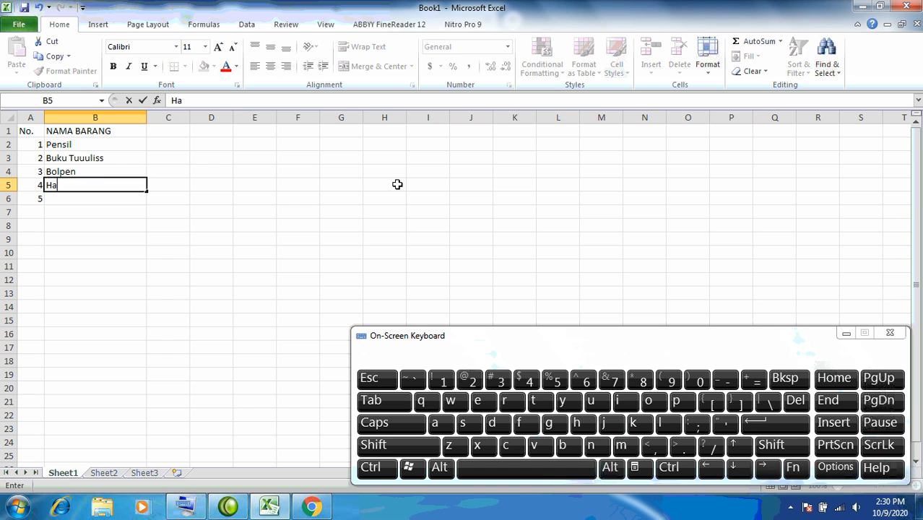
type("sduk")
key("Return")
type("Pe")
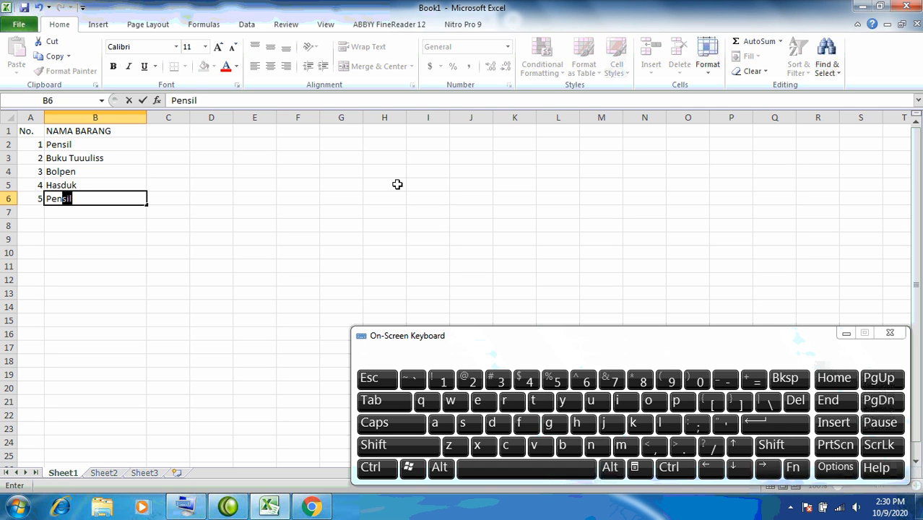
type("nhapus")
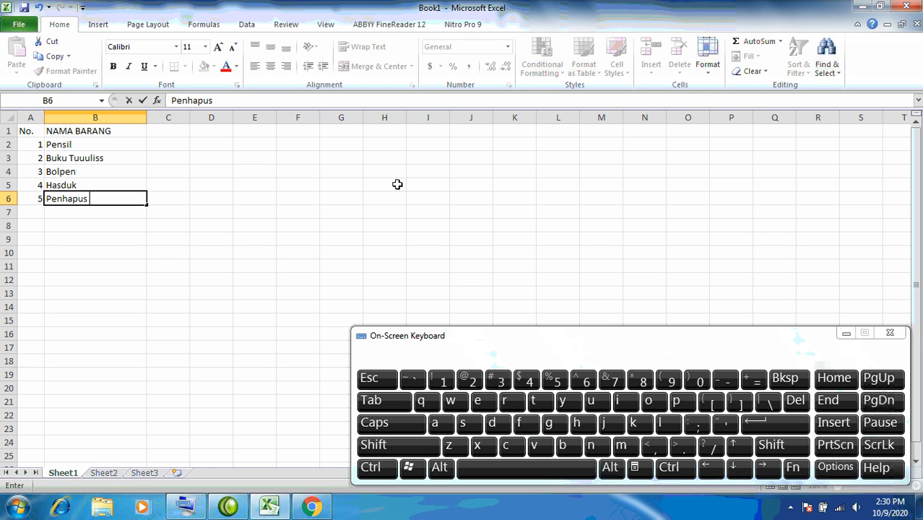
type(" pensi")
key("Return")
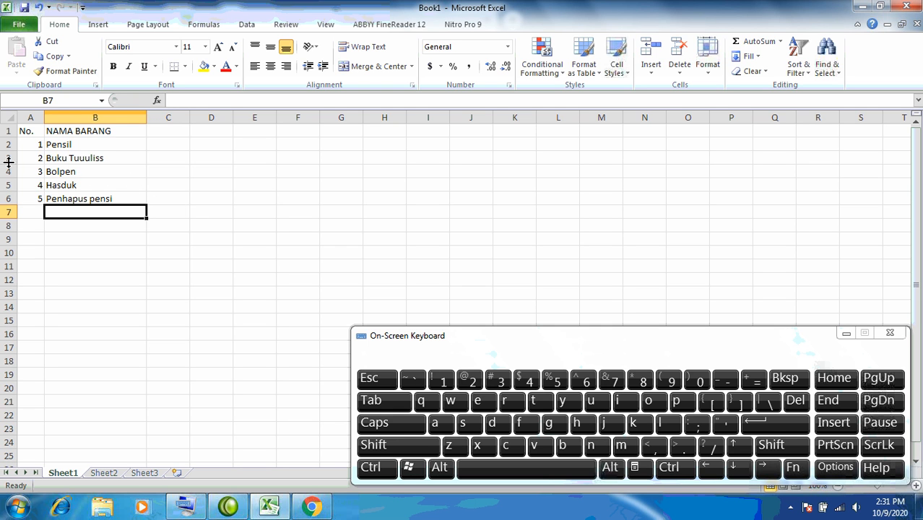
Step: Correct the misspelled item name in cell B3 to Buku Tulis
left_click(55, 158)
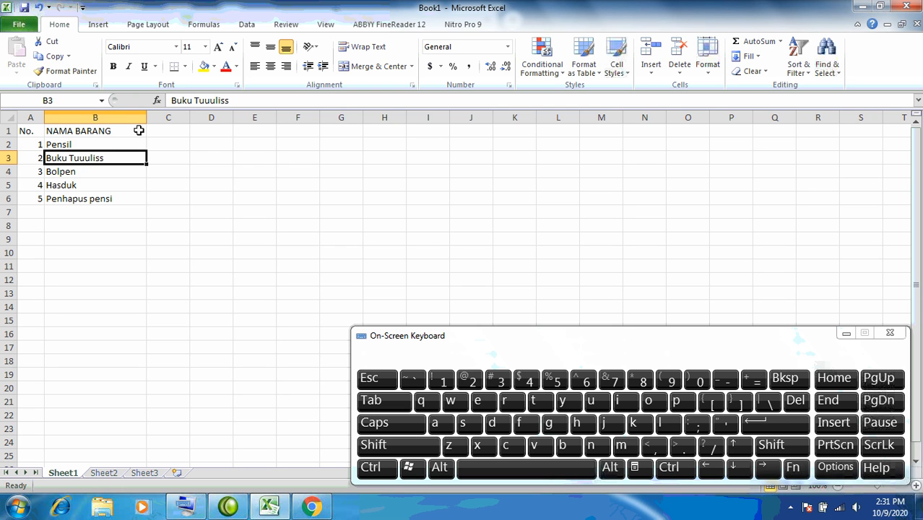
left_click(211, 101)
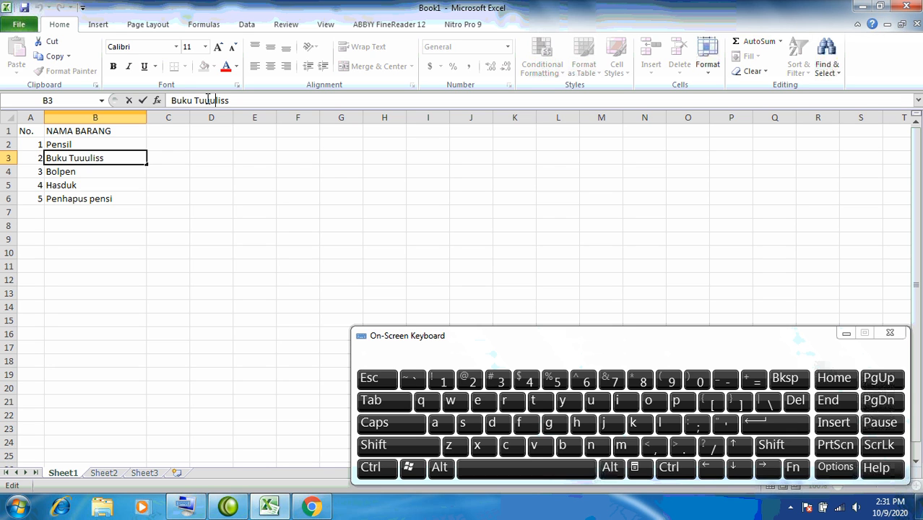
left_click(789, 377)
left_click(788, 377)
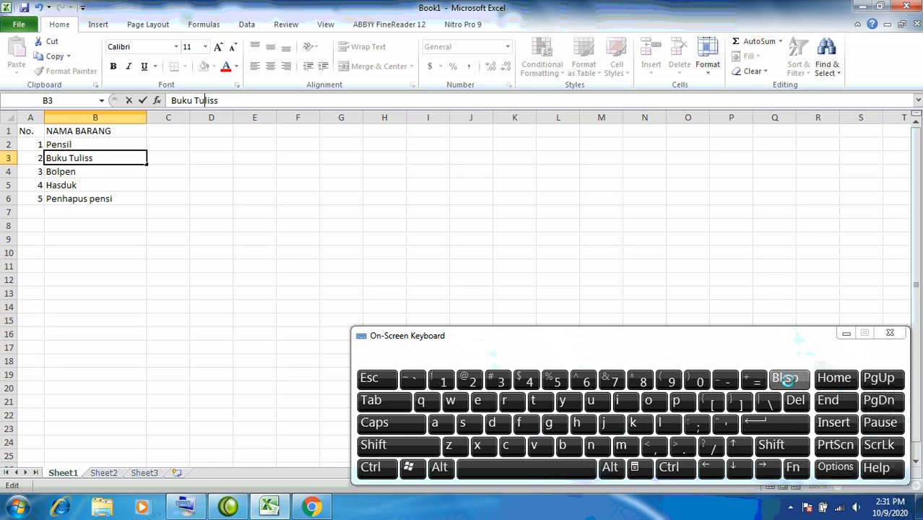
left_click(779, 377)
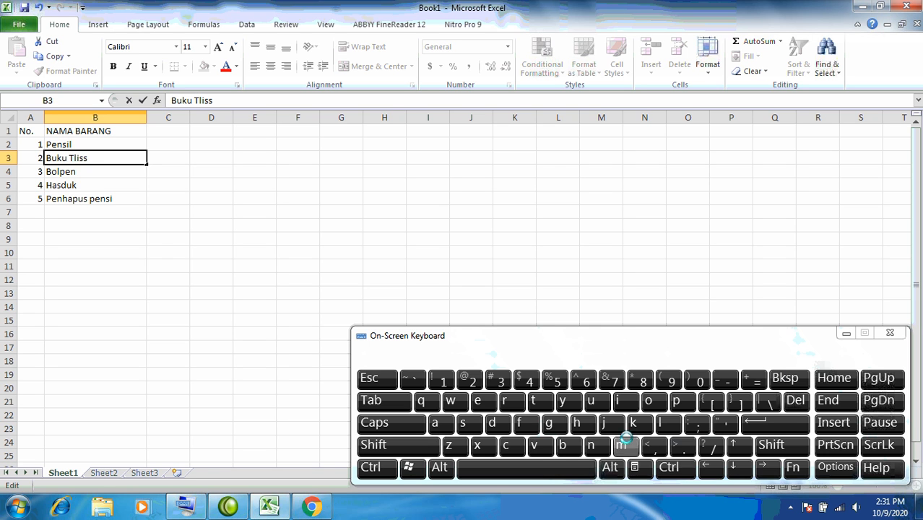
left_click(598, 402)
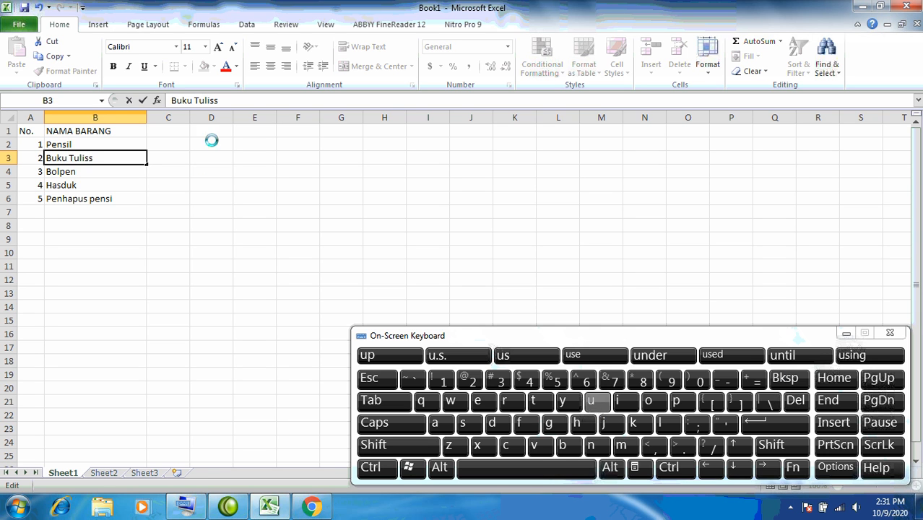
left_click(222, 100)
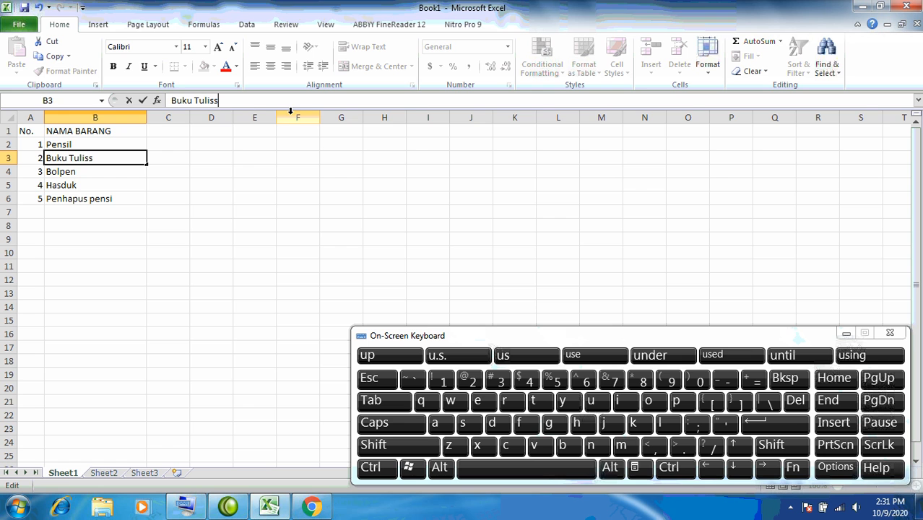
left_click(785, 378)
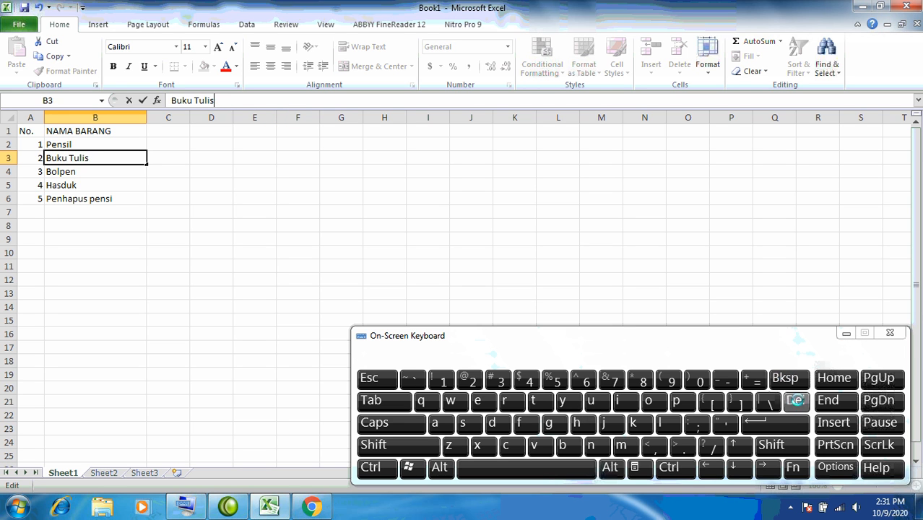
left_click(780, 425)
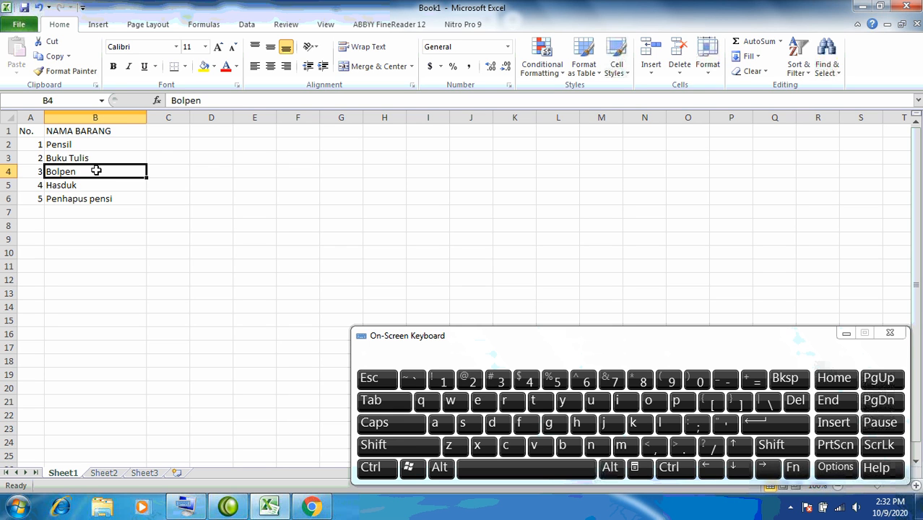
Step: Change the item name in cell B4 to Bulpen by replacing only its second letter
left_click(184, 101)
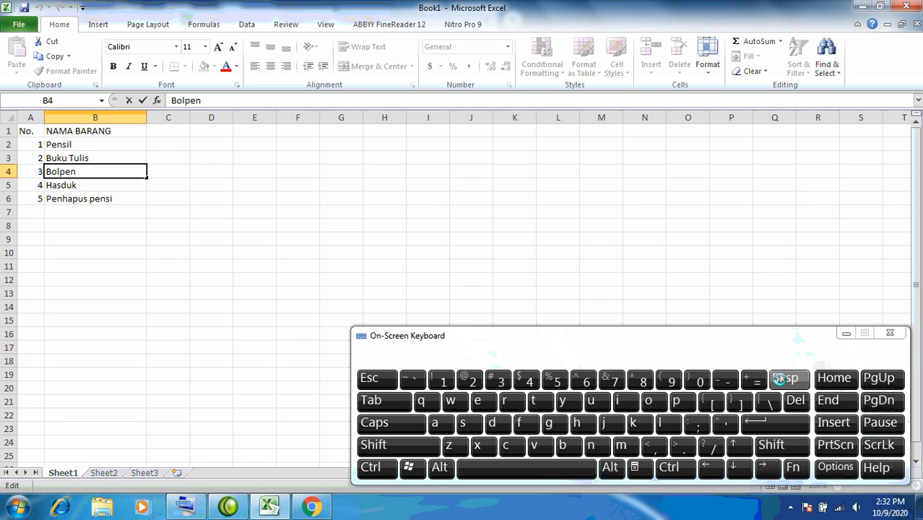
left_click(782, 380)
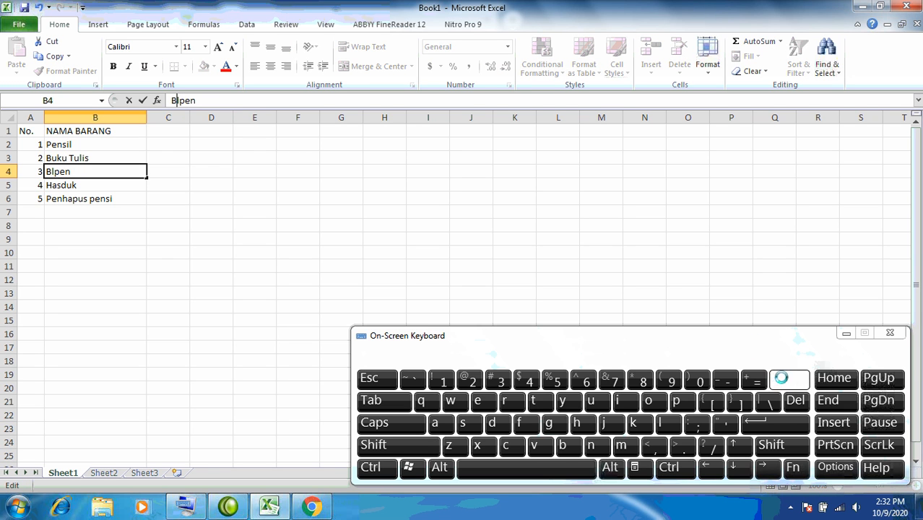
left_click(594, 402)
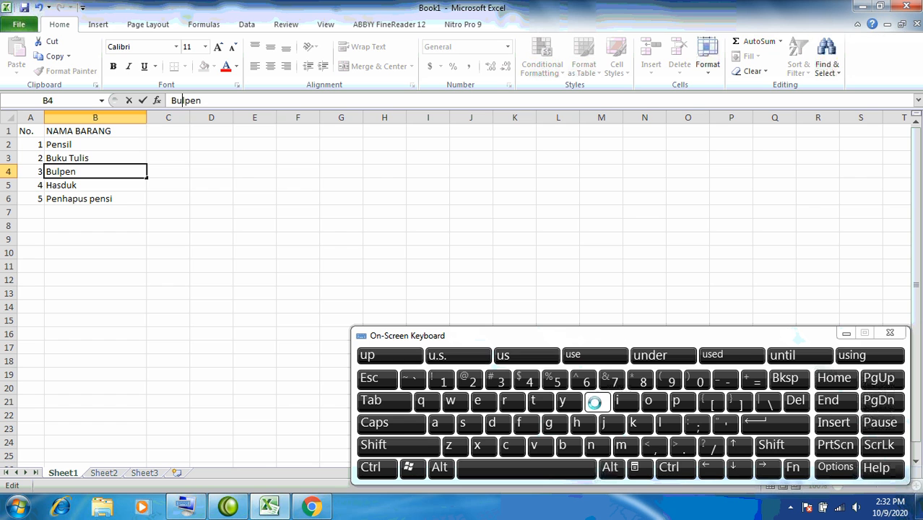
left_click(770, 425)
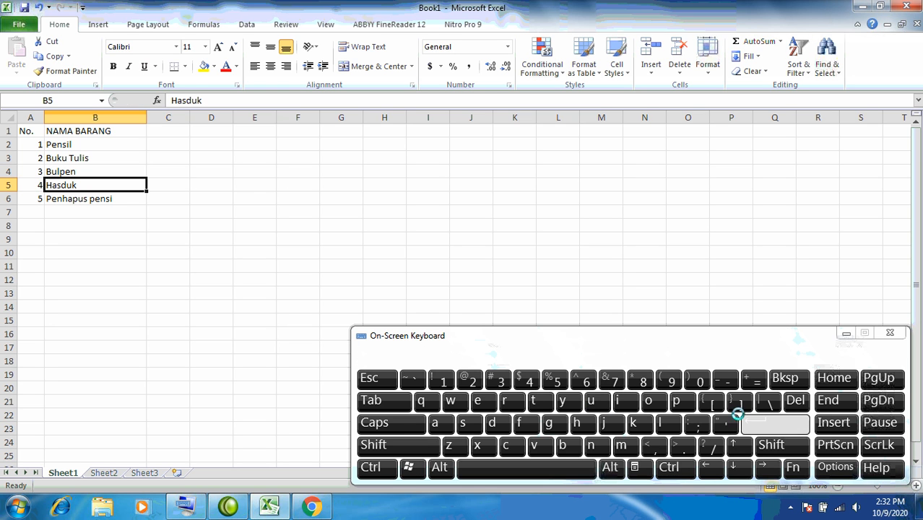
Step: Correct the item name in cell B6 to Penghapus pensil by adding the missing letters
left_click(81, 200)
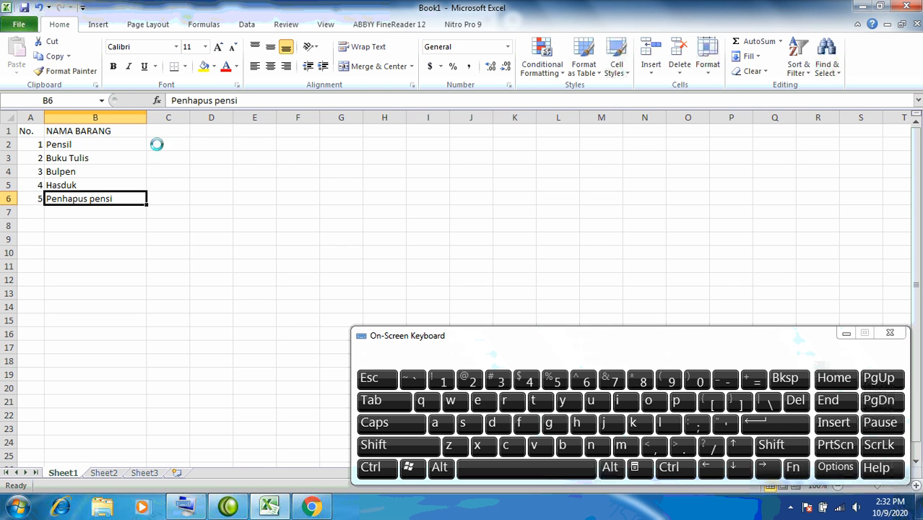
double_click(69, 200)
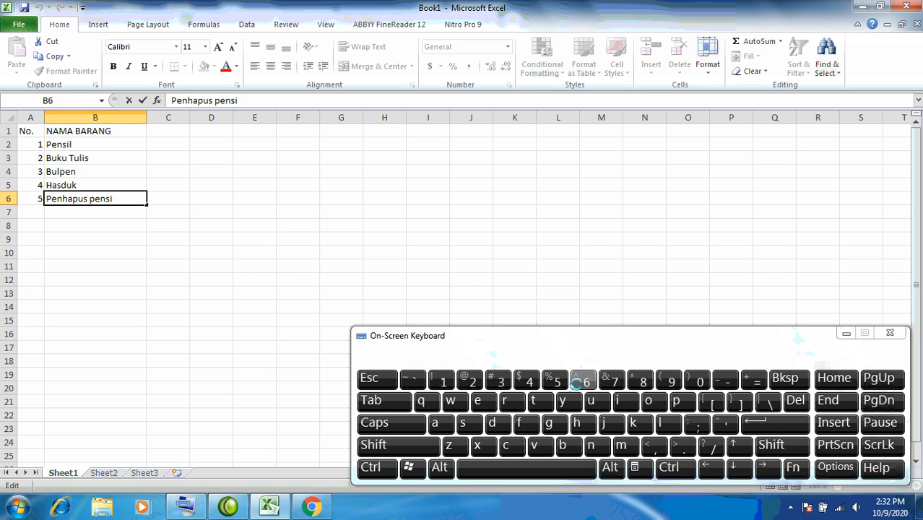
left_click(549, 422)
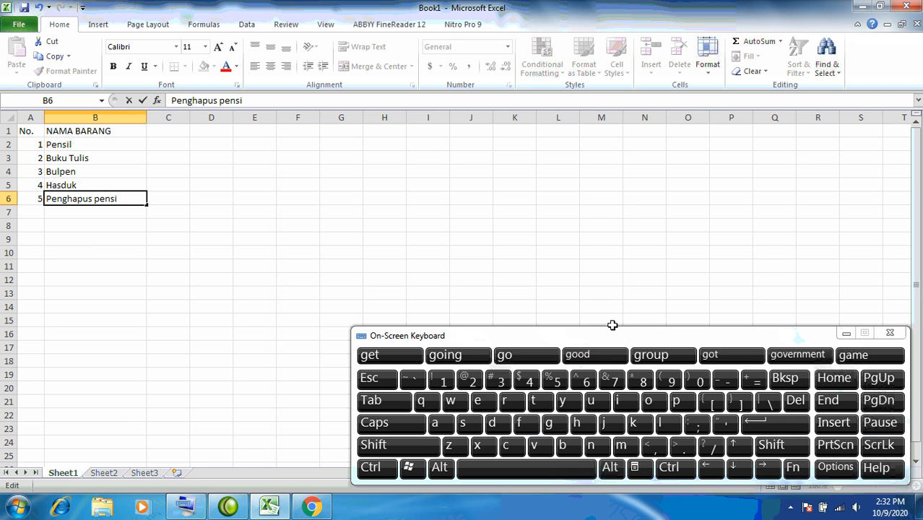
left_click(666, 424)
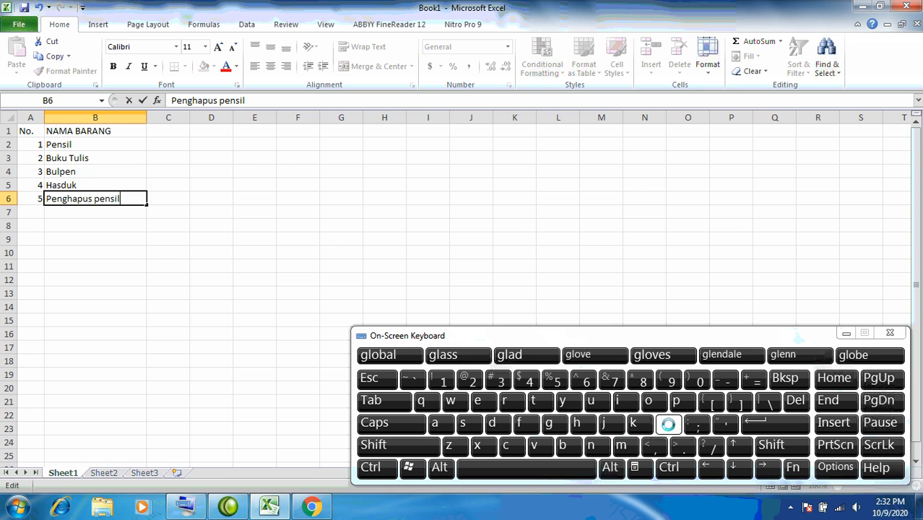
left_click(773, 424)
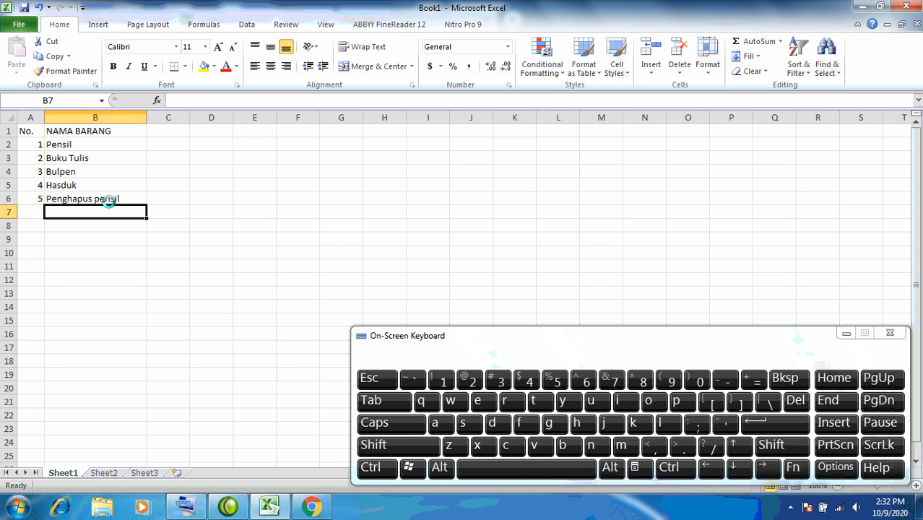
Step: Enter the heading Harga in cell C1, beside the NAMA BARANG heading
left_click(88, 132)
left_click(86, 144)
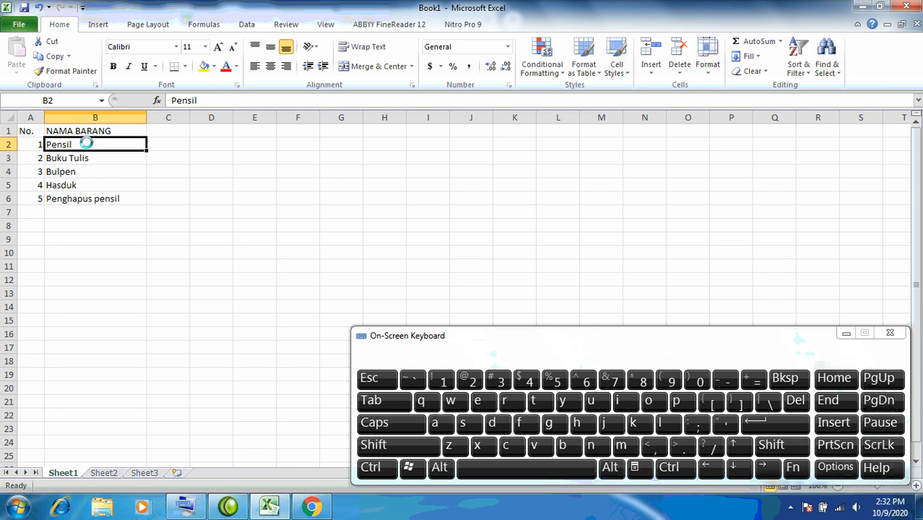
left_click(174, 131)
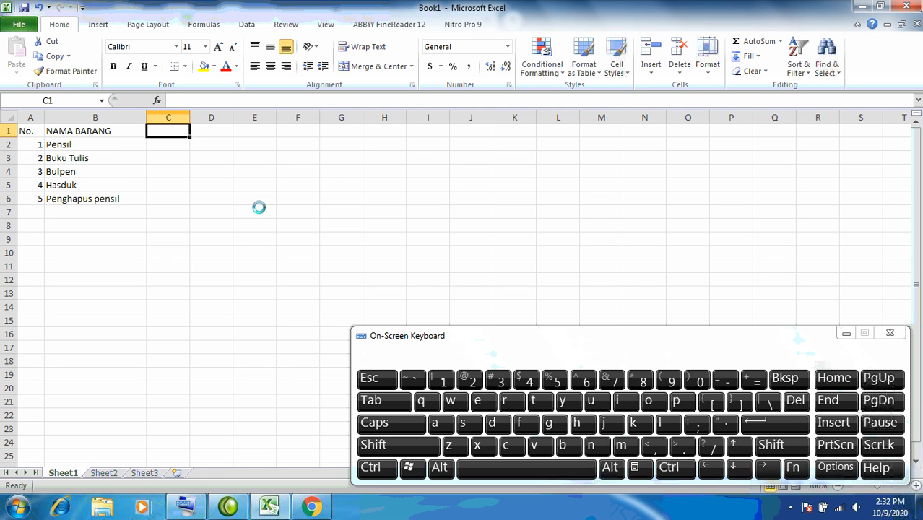
type("H")
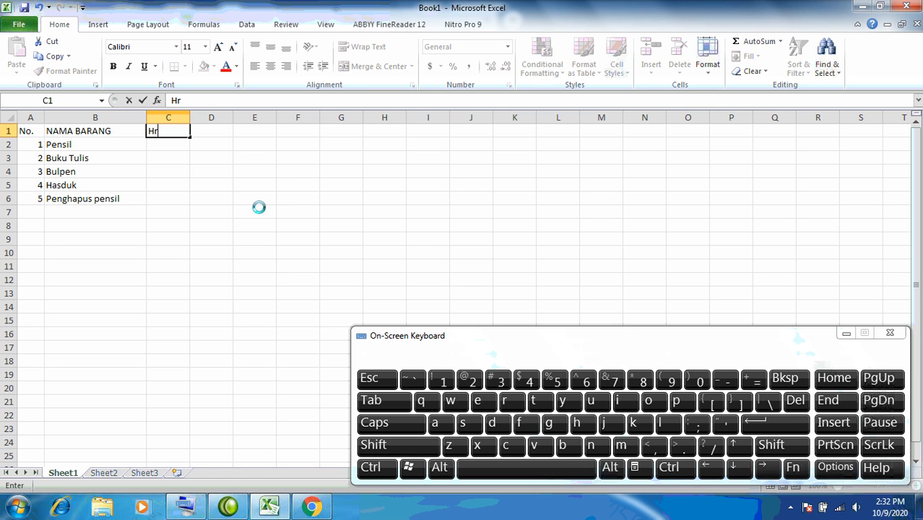
type("ar")
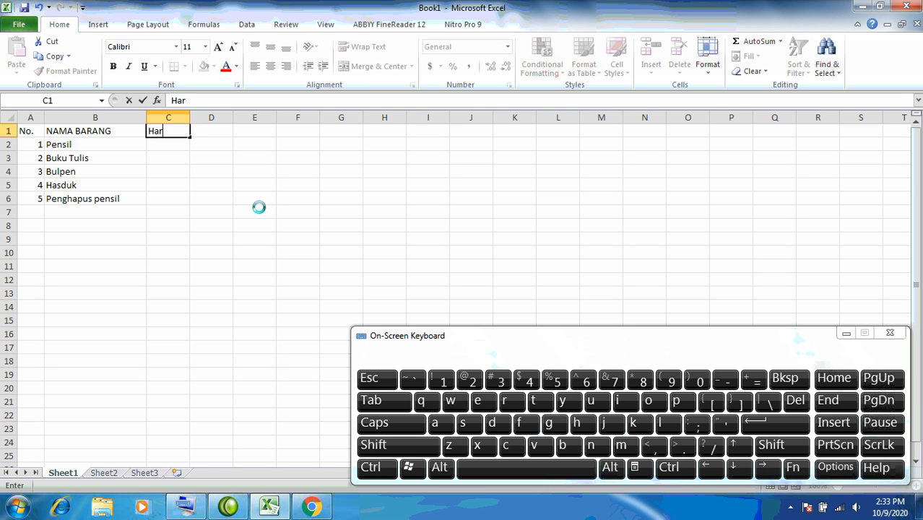
type("ga")
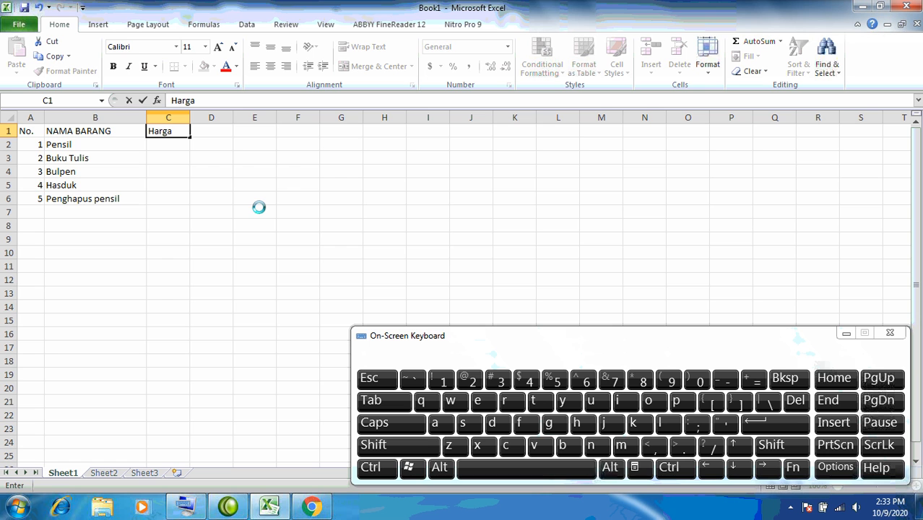
Step: Clear the price header in cell C1 and re-enter it in capitals as HARGA
left_click(757, 423)
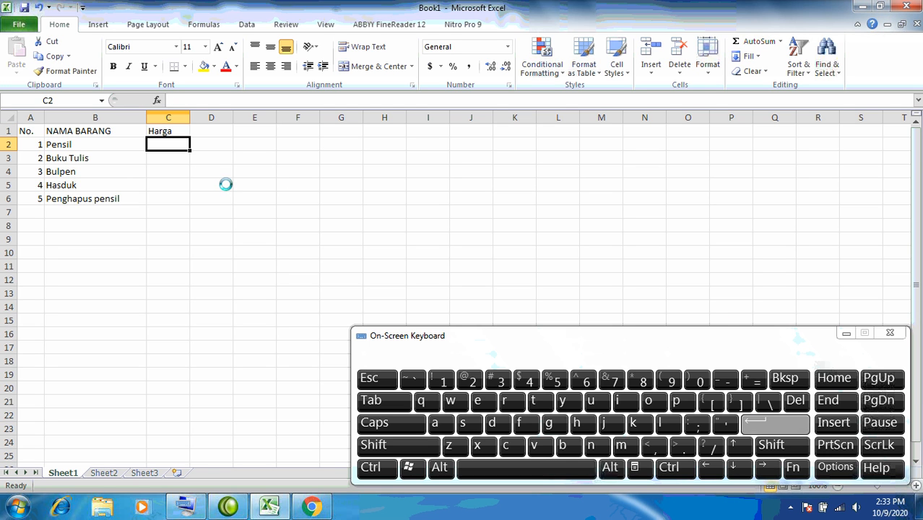
left_click(174, 130)
left_click(176, 143)
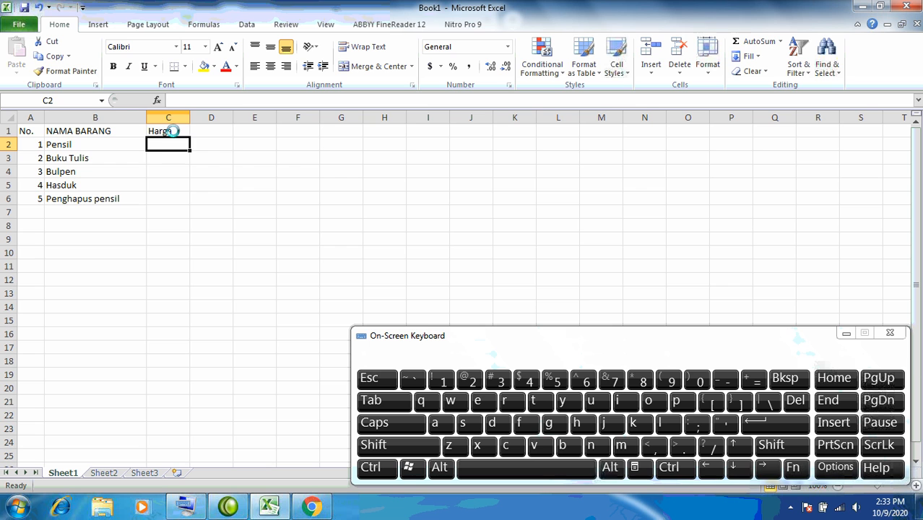
left_click(179, 131)
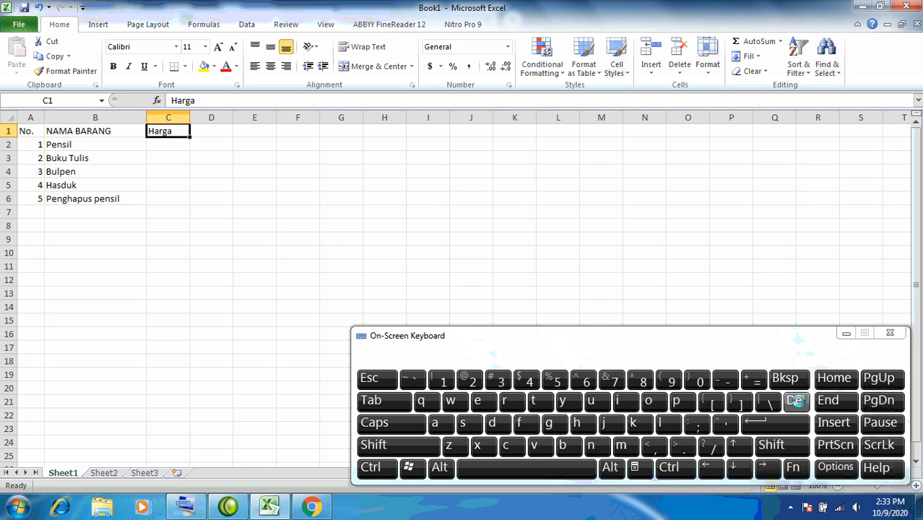
left_click(796, 401)
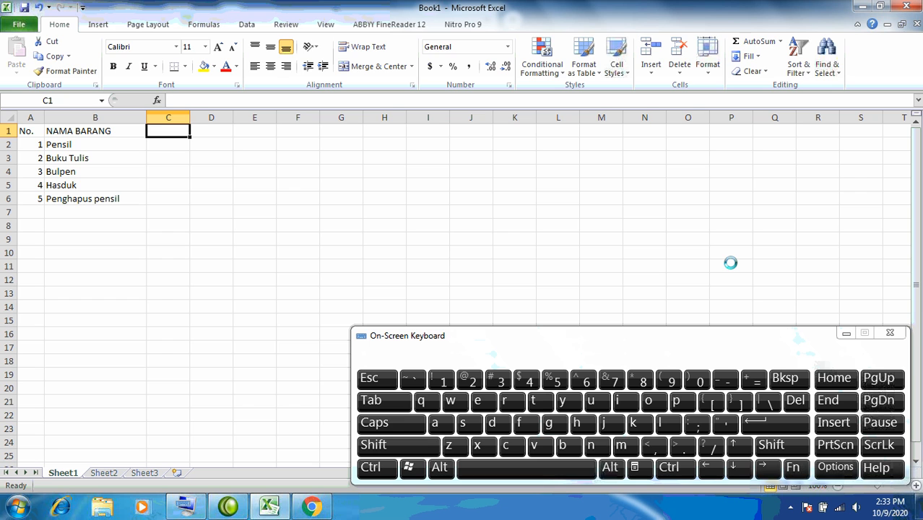
key("Caps_Lock")
type("HARGA")
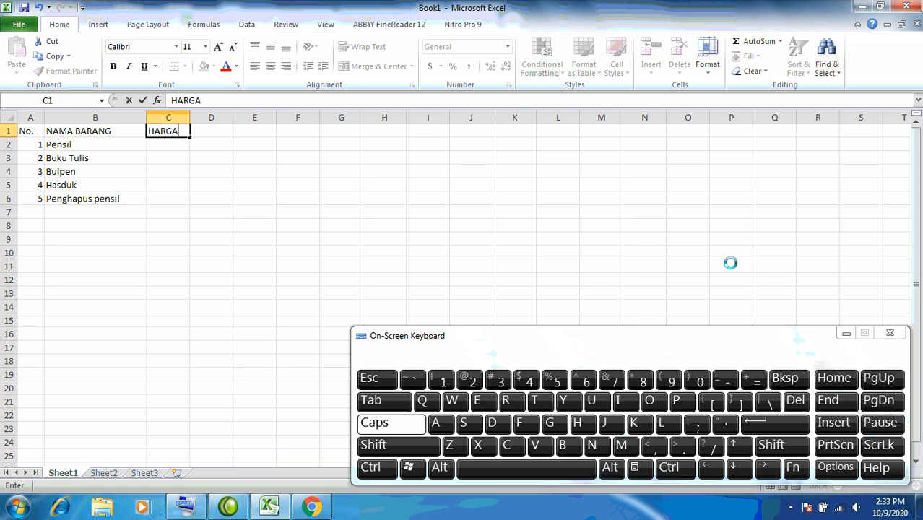
Step: Add the column headers JML in cell D1 and TOTAL in cell E1
left_click(219, 130)
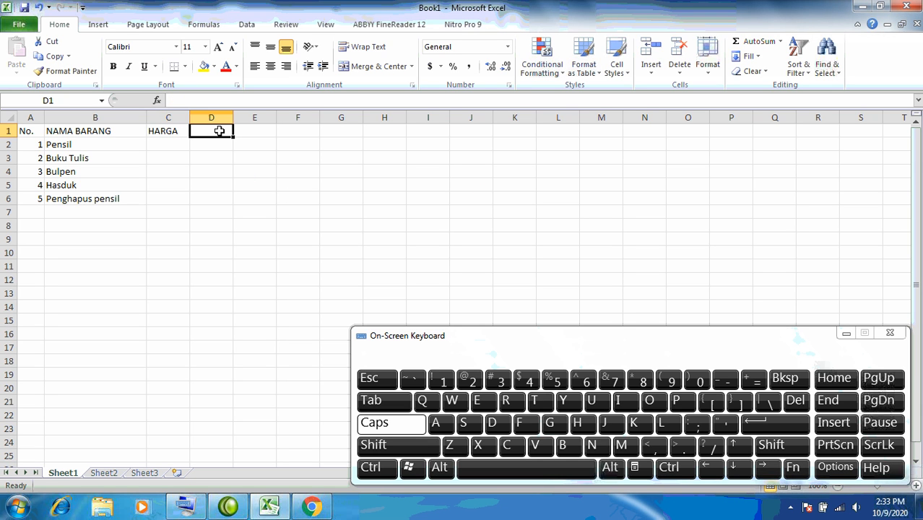
type("JM")
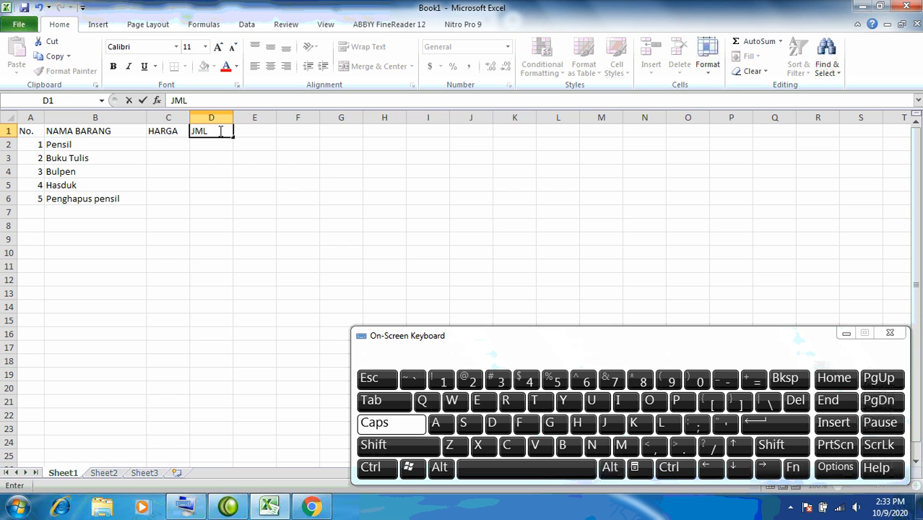
type("L")
left_click(258, 134)
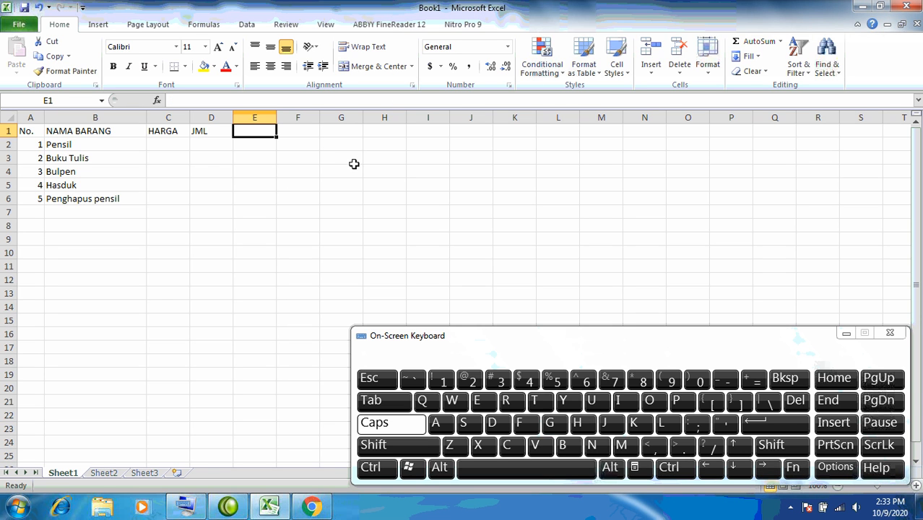
type("TOTAL")
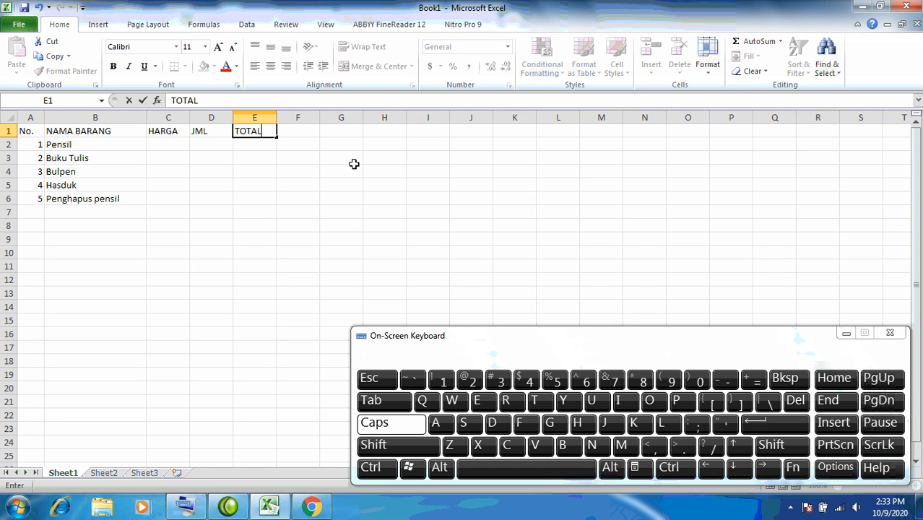
key("Return")
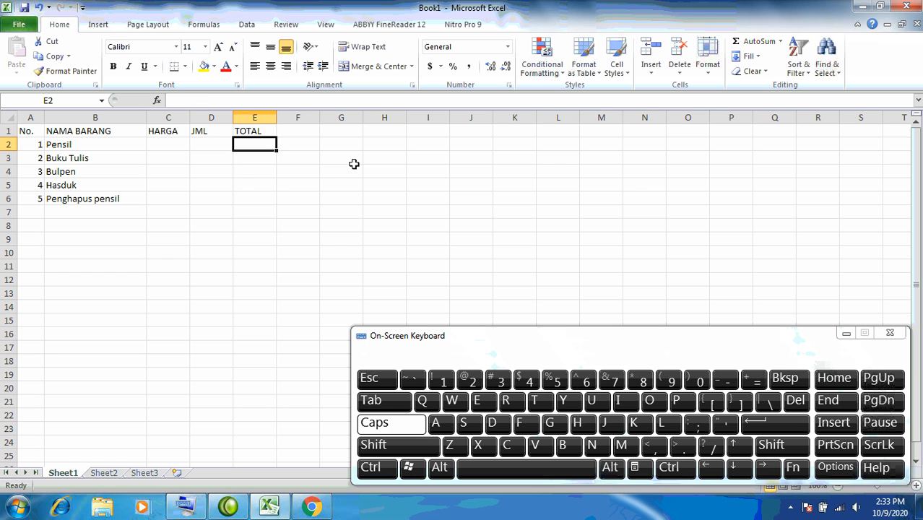
Step: Enter 2500 as the HARGA value for Pensil in cell C2
left_click(180, 142)
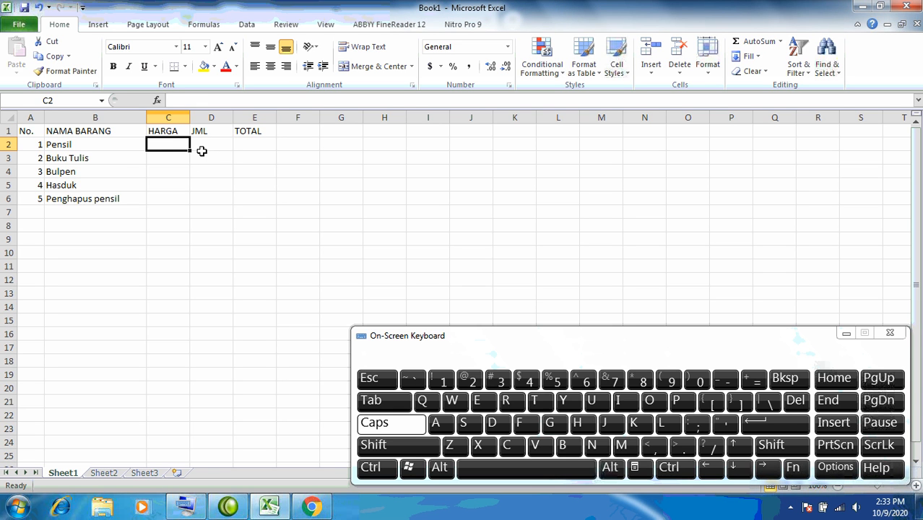
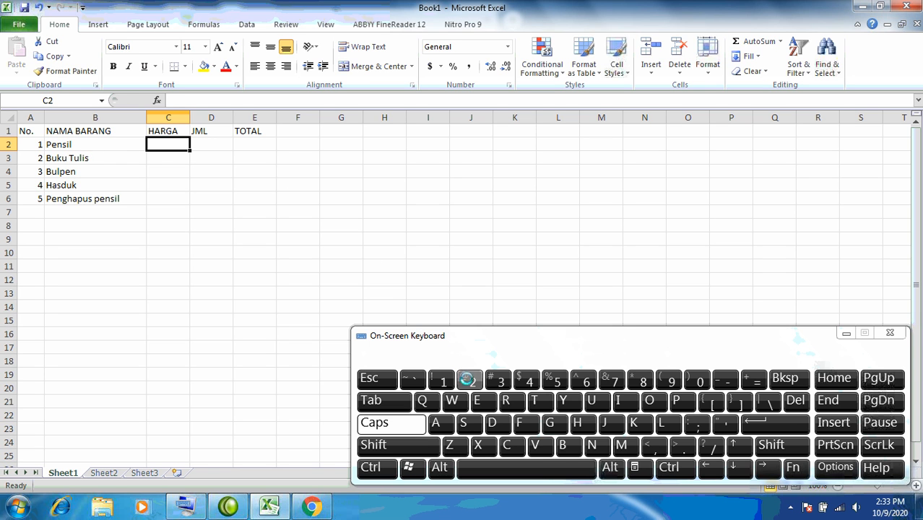
left_click(469, 380)
left_click(556, 380)
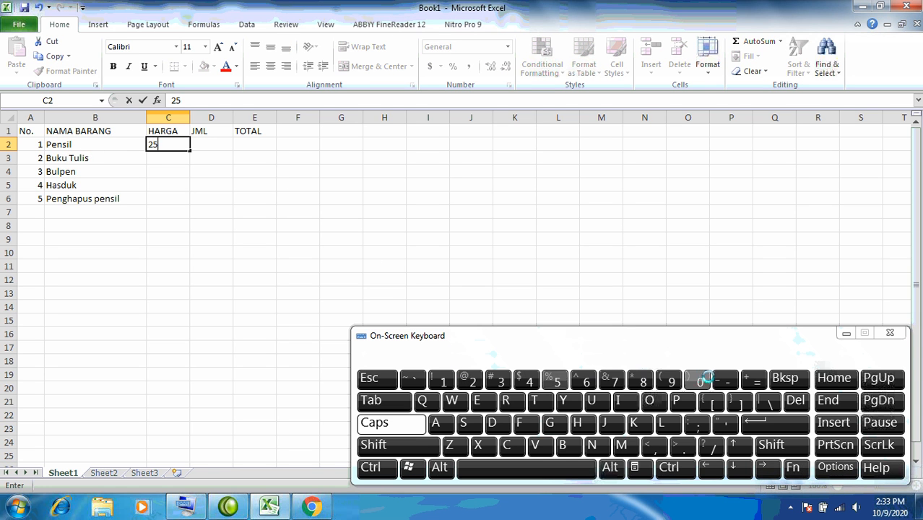
left_click(703, 379)
left_click(701, 379)
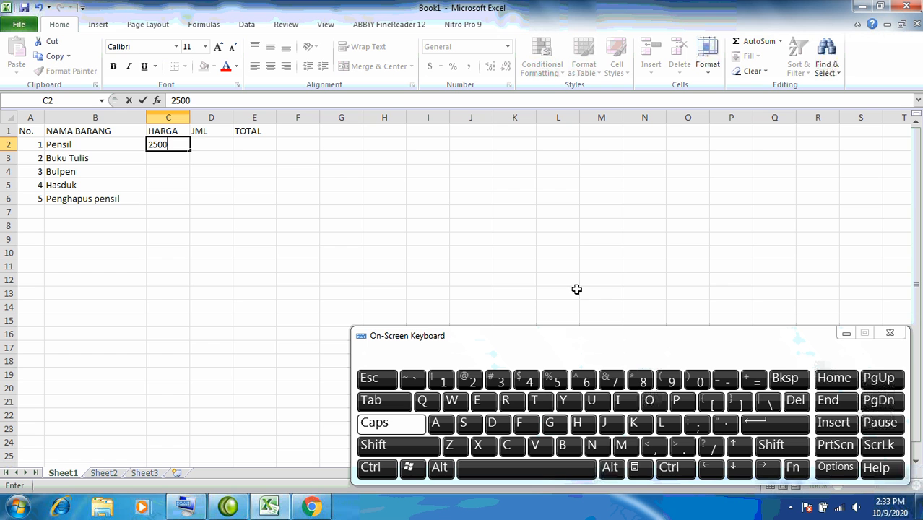
key("Return")
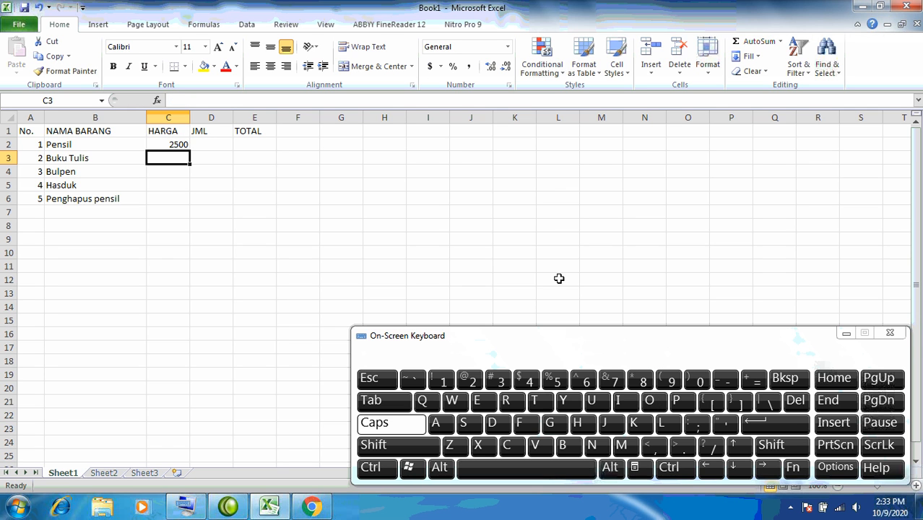
Step: Enter 5000 as the HARGA value for Buku Tulis in cell C3
left_click(557, 379)
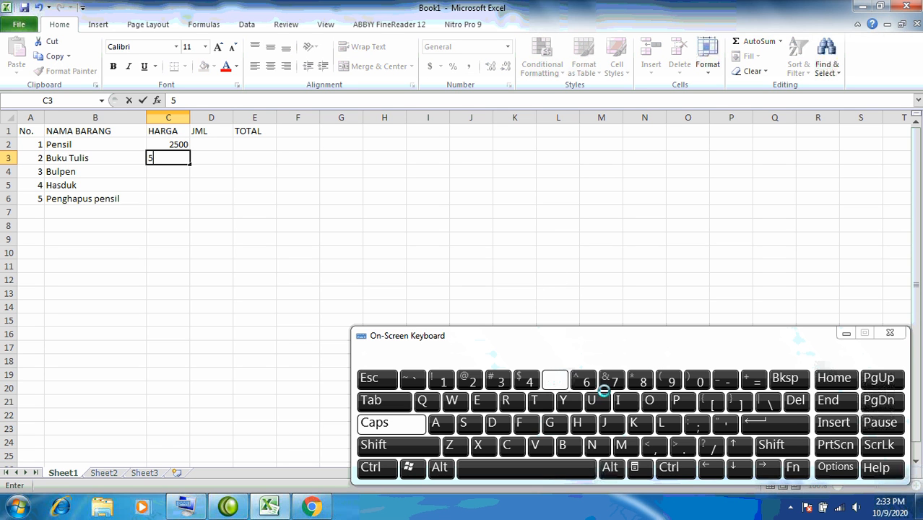
left_click(695, 380)
left_click(695, 379)
left_click(696, 379)
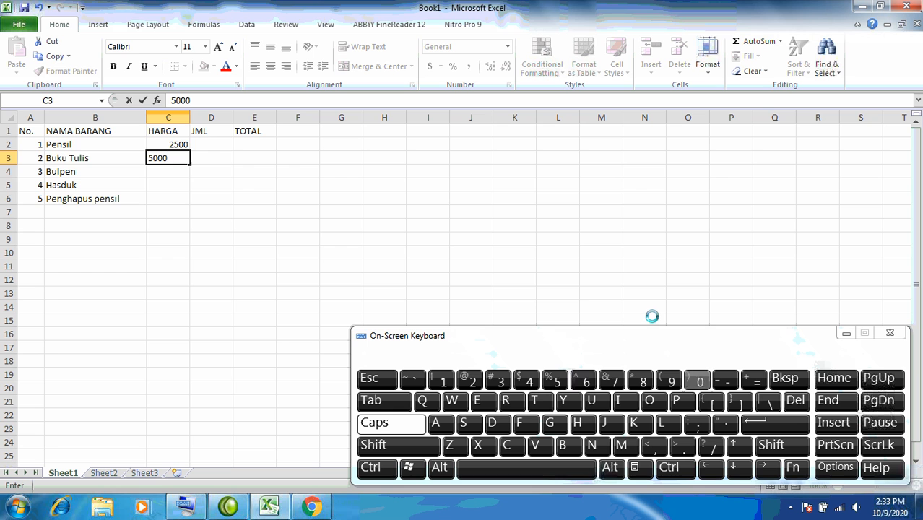
key("Return")
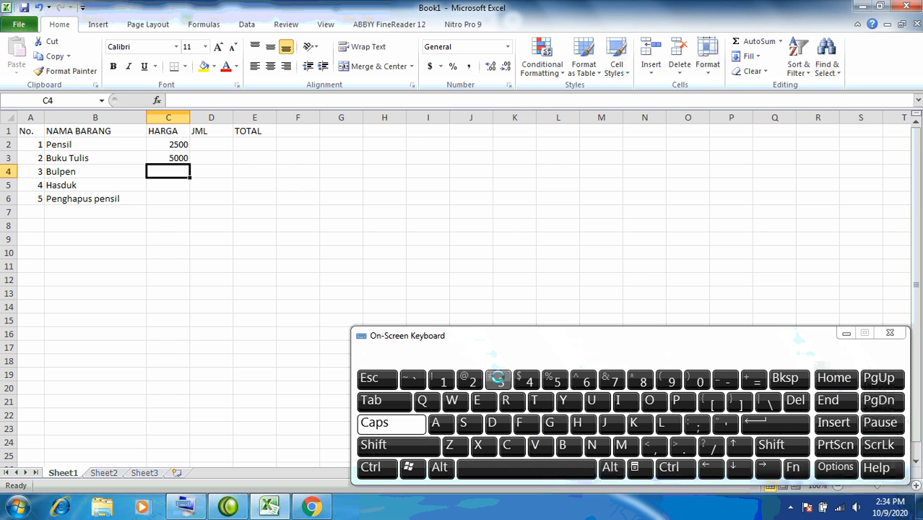
Step: Enter 3500 as the HARGA value for Bulpen in cell C4
left_click(499, 380)
left_click(557, 380)
left_click(696, 379)
left_click(696, 379)
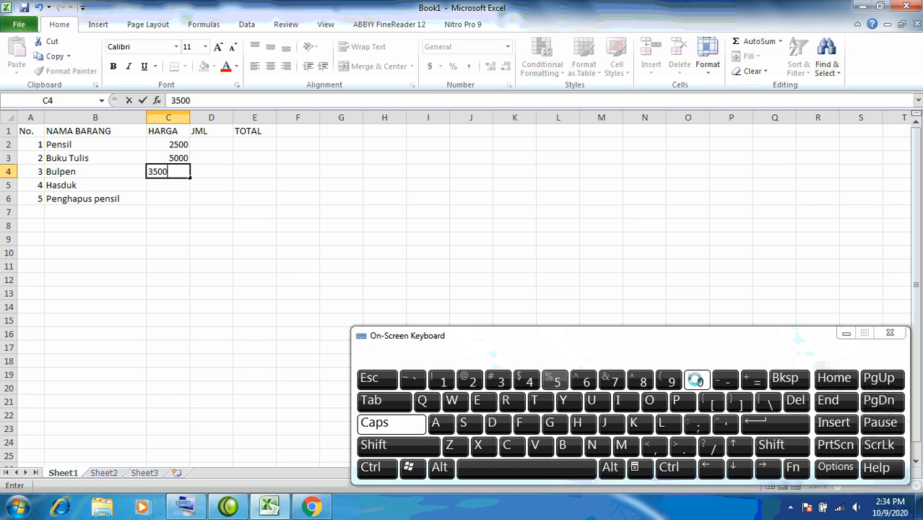
left_click(775, 423)
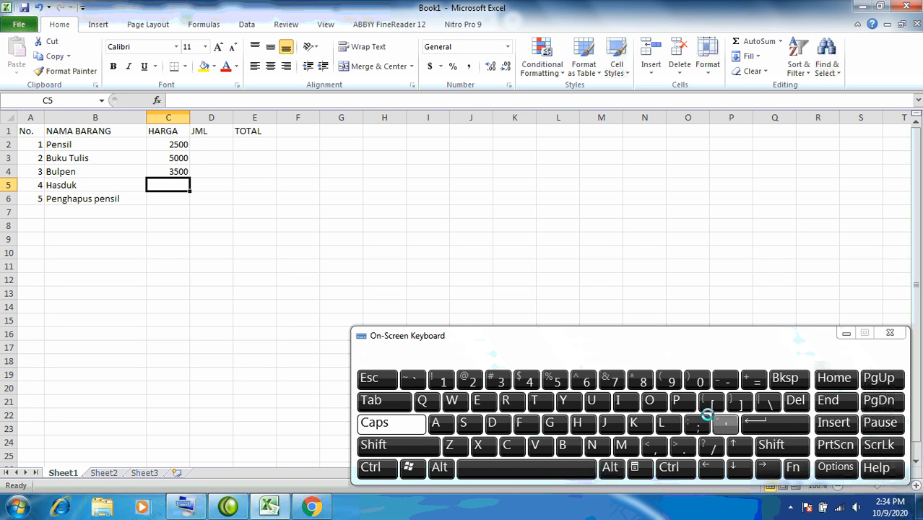
Step: Enter 18000 as the HARGA value for Hasduk in cell C5
left_click(442, 380)
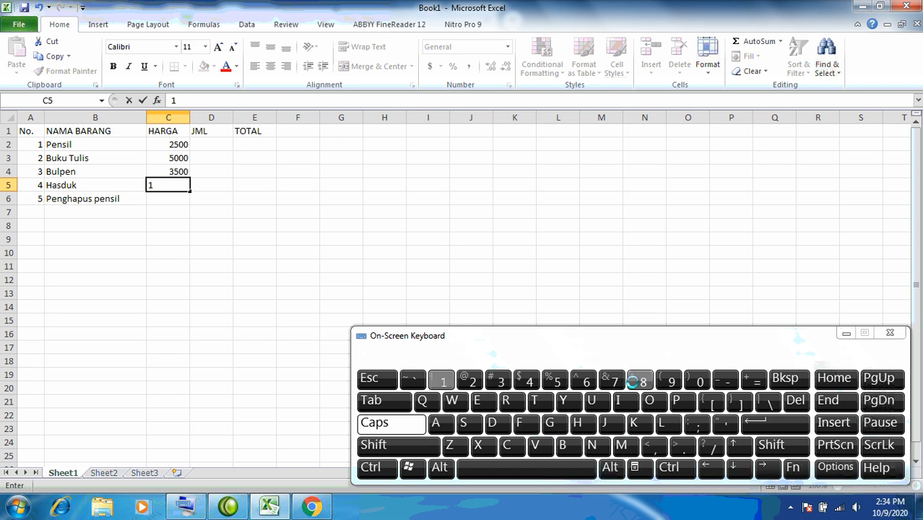
left_click(633, 381)
left_click(699, 380)
left_click(700, 380)
left_click(699, 380)
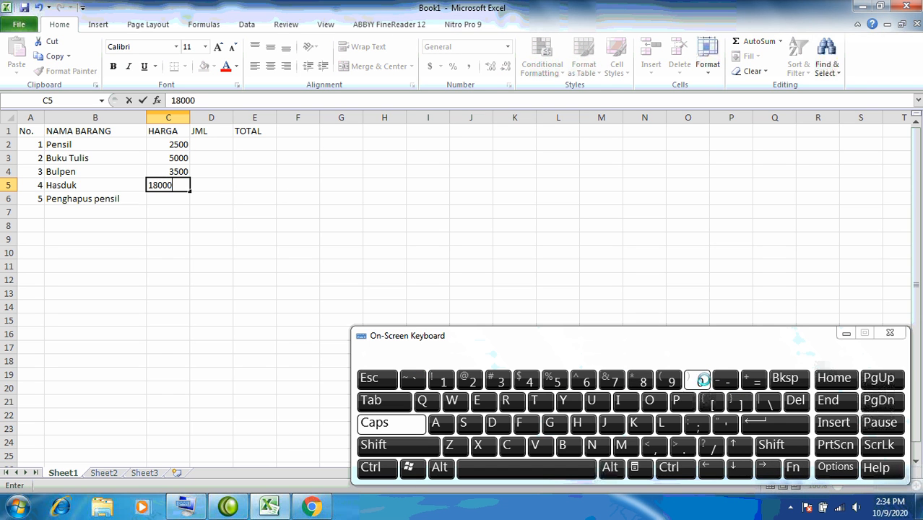
left_click(751, 422)
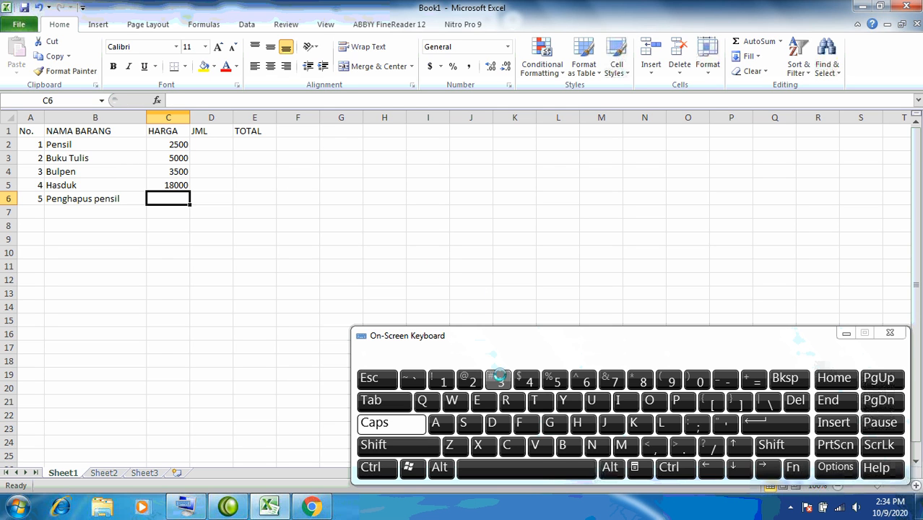
Step: Enter 3000 as the HARGA value for Penghapus pensil in cell C6 and turn off capital-letter input
left_click(500, 380)
left_click(696, 380)
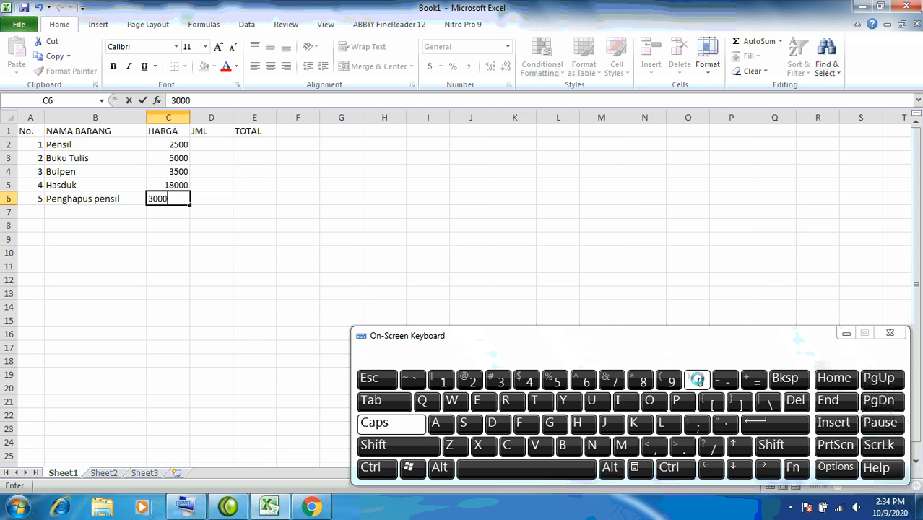
left_click(768, 423)
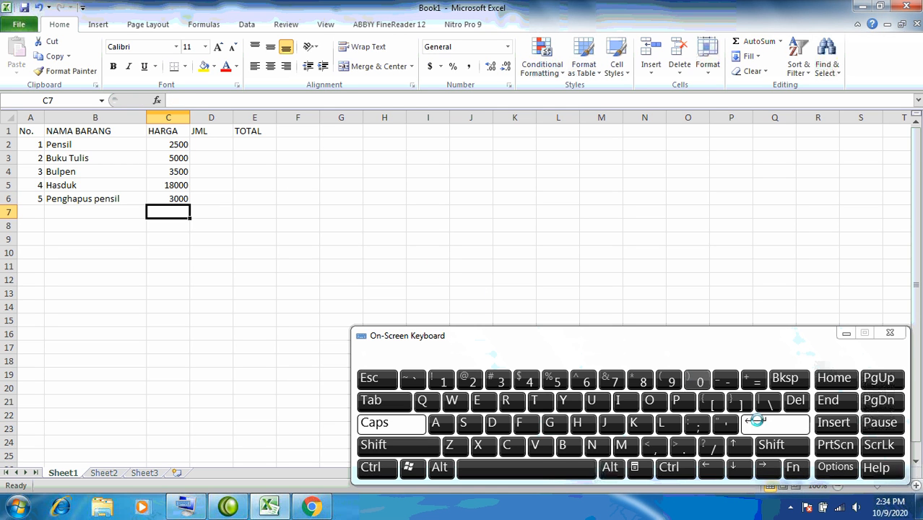
left_click(375, 423)
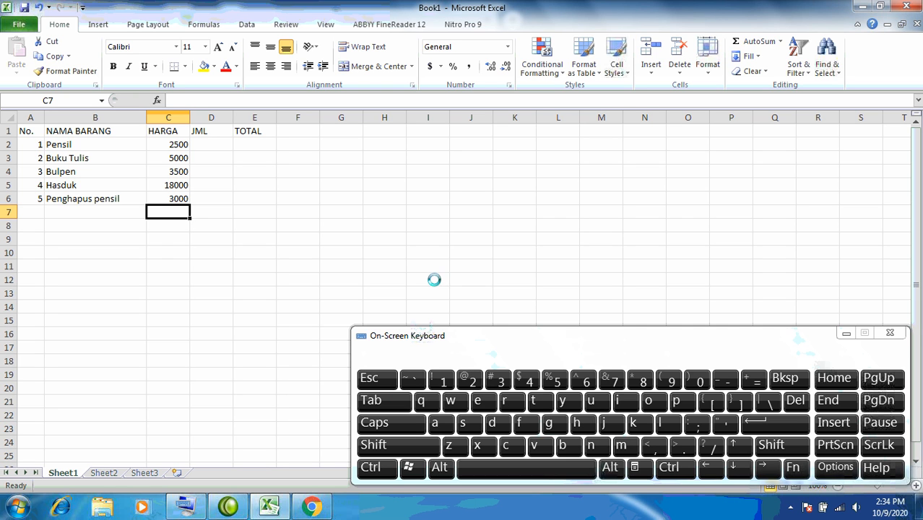
Step: Enter the JML quantities 10 for Pensil in D2 and 5 for Buku Tulis in D3
left_click(219, 142)
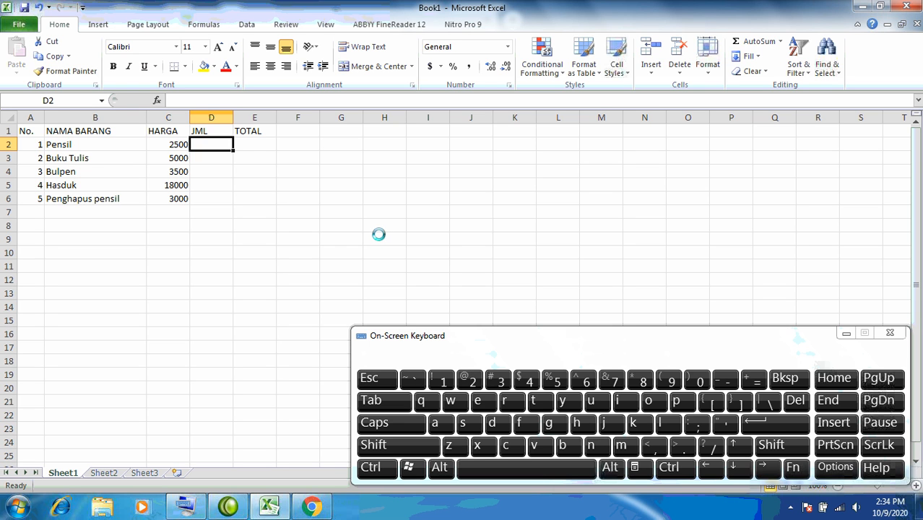
left_click(442, 379)
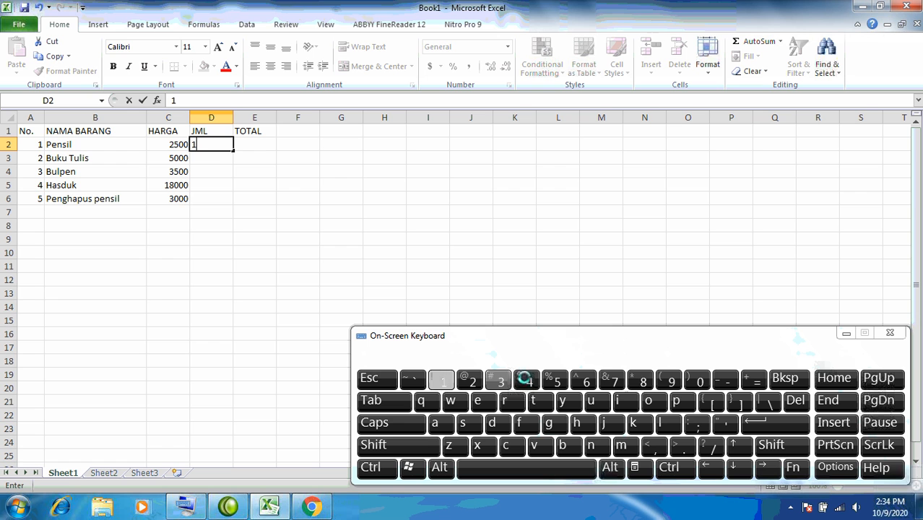
left_click(698, 378)
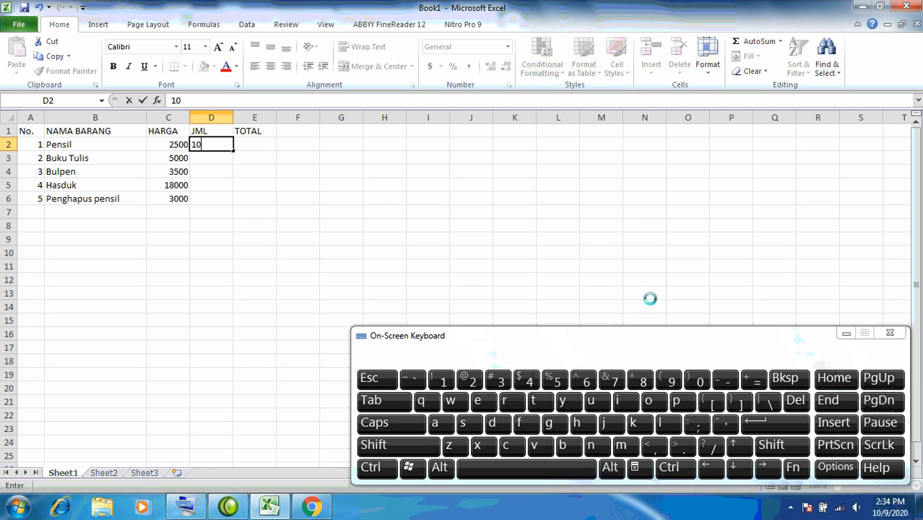
left_click(774, 422)
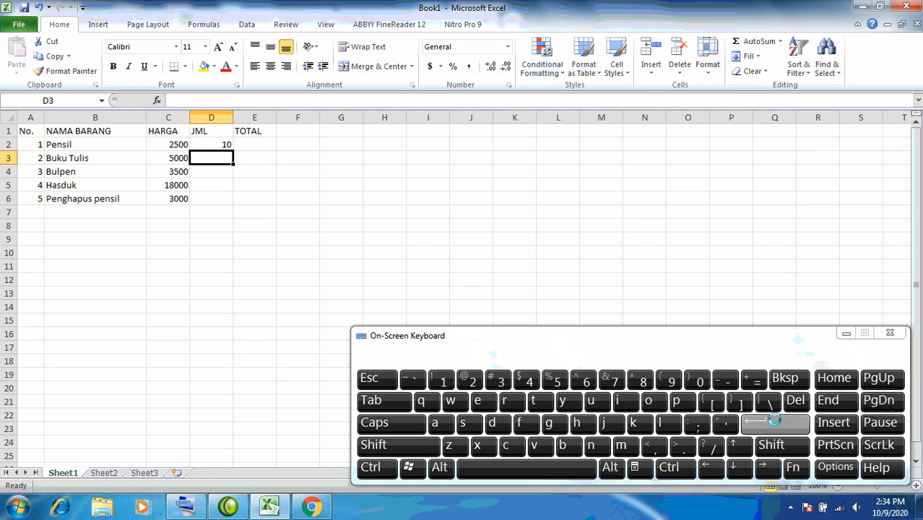
left_click(557, 382)
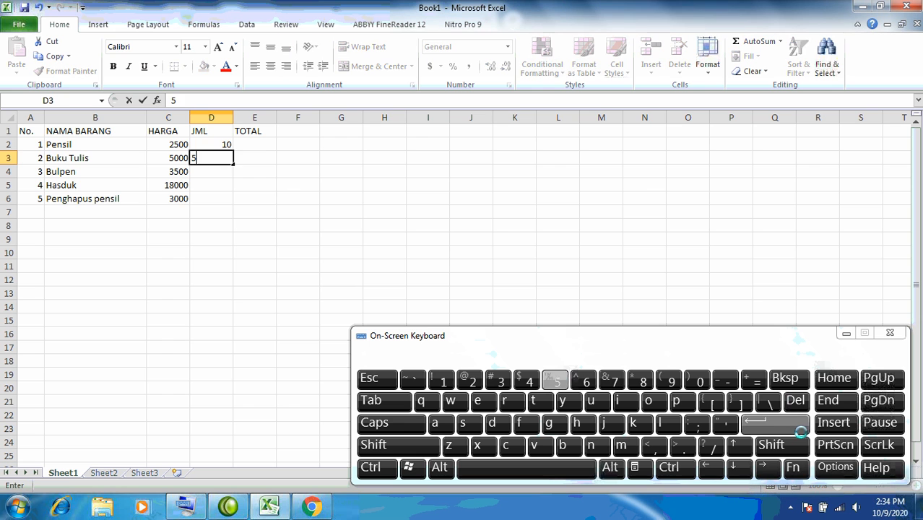
left_click(785, 422)
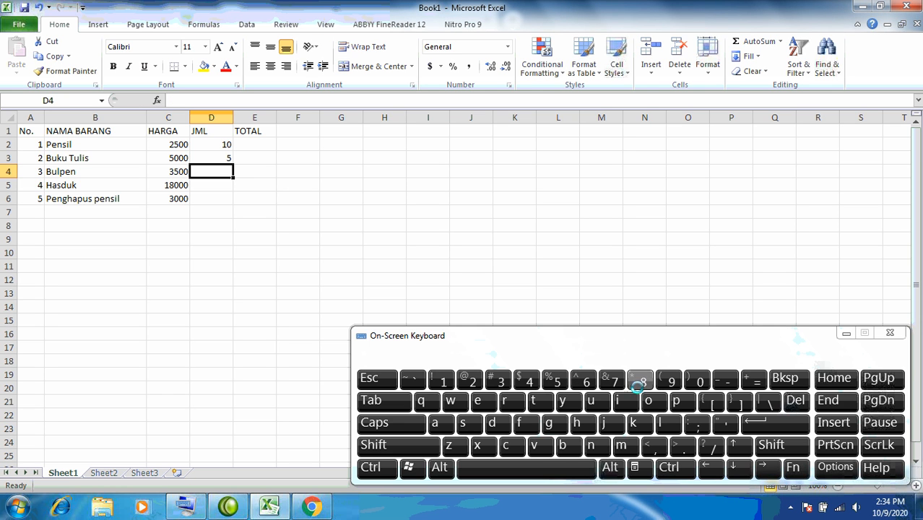
Step: Enter the JML quantities 7 for Bulpen in D4 and 2 for Hasduk in D5
left_click(615, 381)
left_click(773, 422)
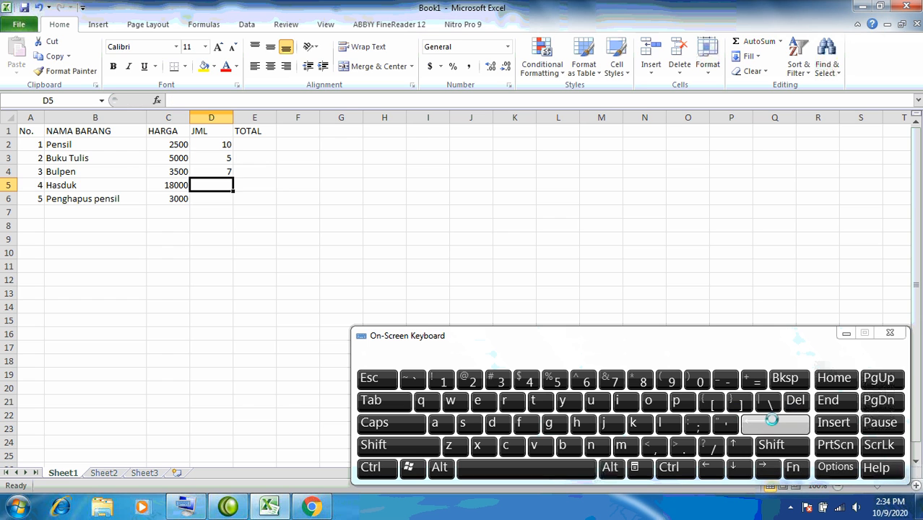
left_click(471, 380)
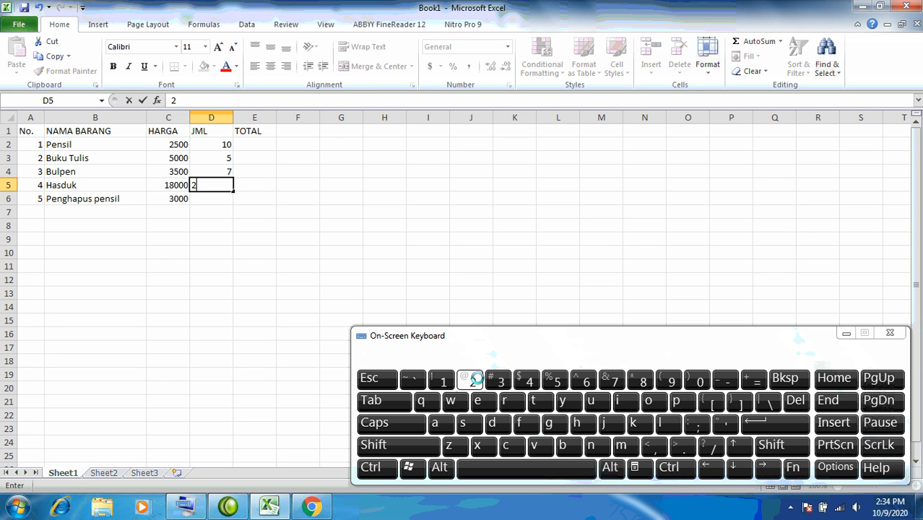
left_click(781, 423)
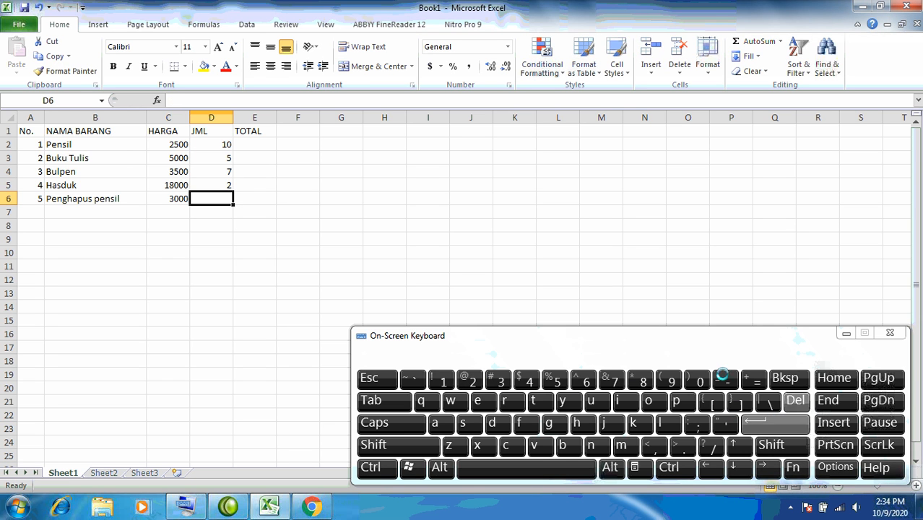
Step: Enter 9 as the JML quantity for Penghapus pensil in cell D6
left_click(670, 378)
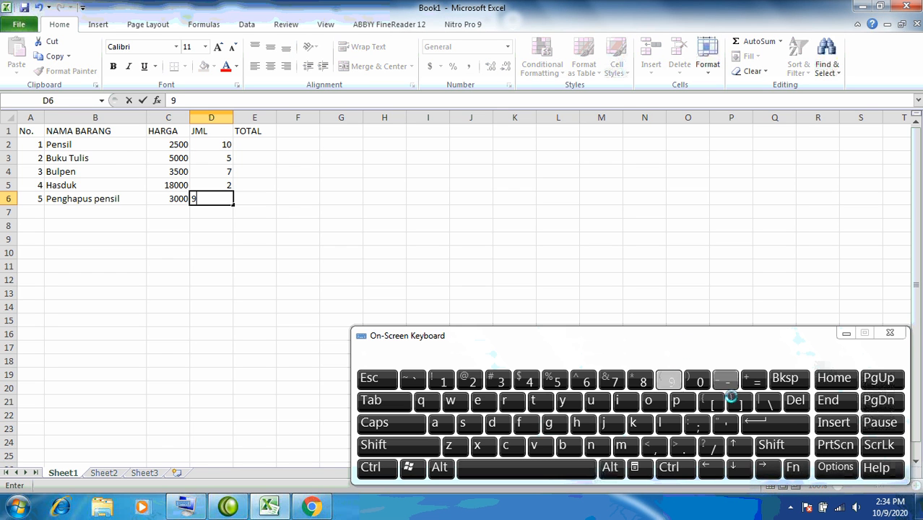
left_click(775, 423)
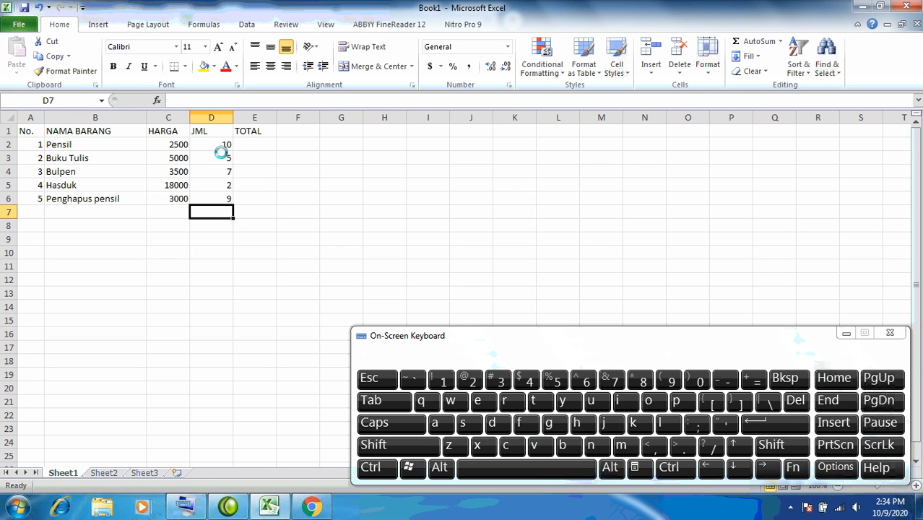
left_click(252, 144)
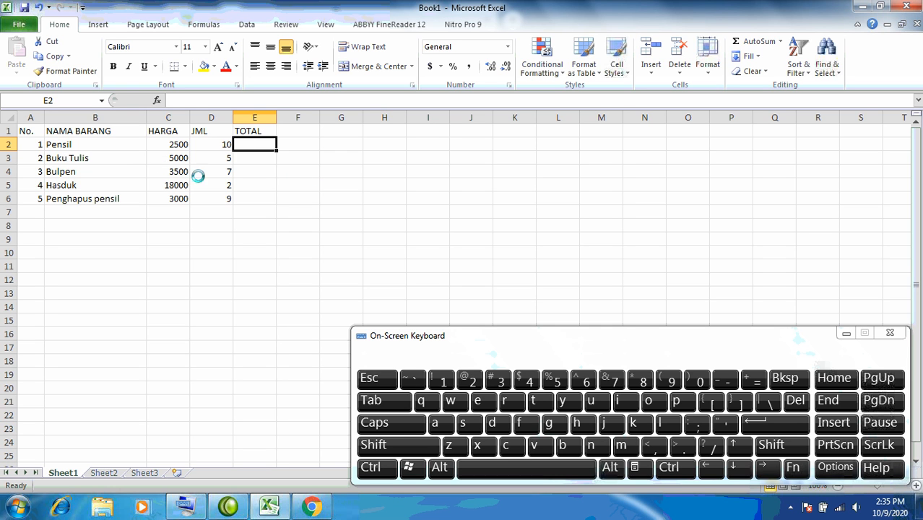
left_click(266, 161)
Step: Try applying all borders to the range A1:D9 and undo them
left_click(31, 132)
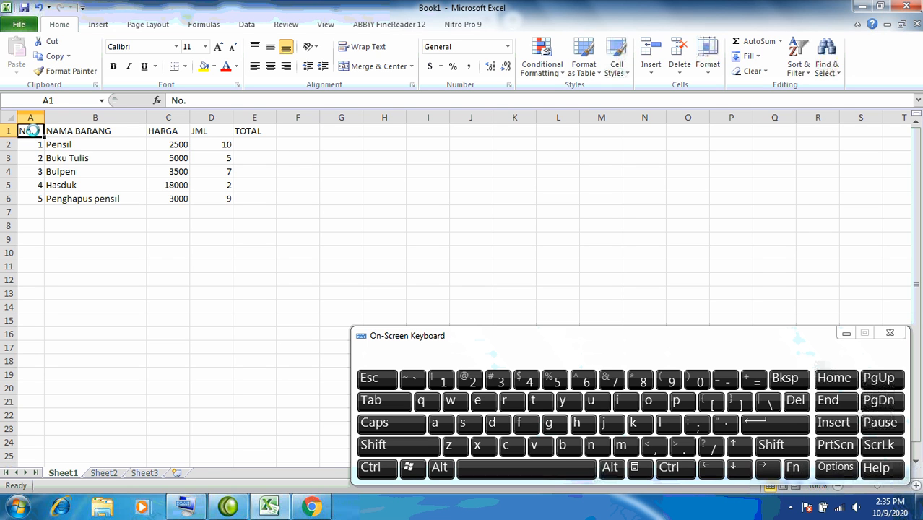
left_click_drag(32, 131, 198, 239)
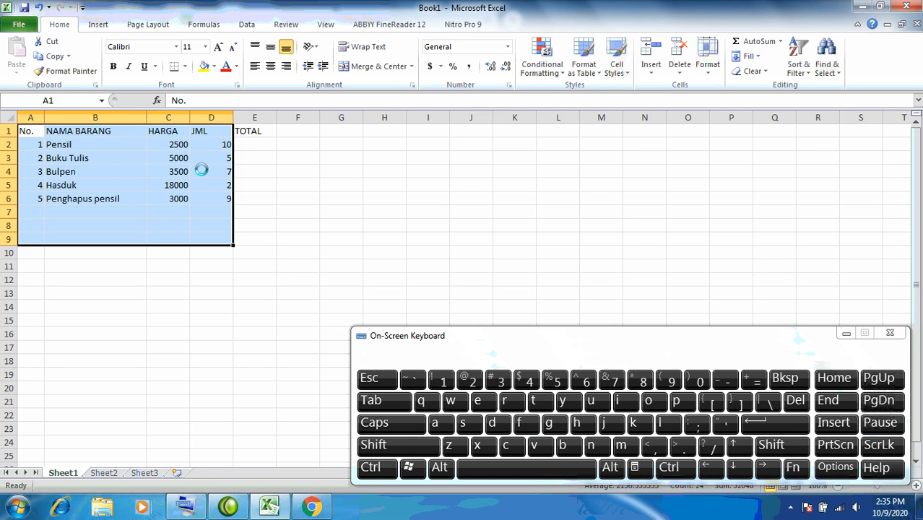
left_click(94, 25)
left_click(69, 26)
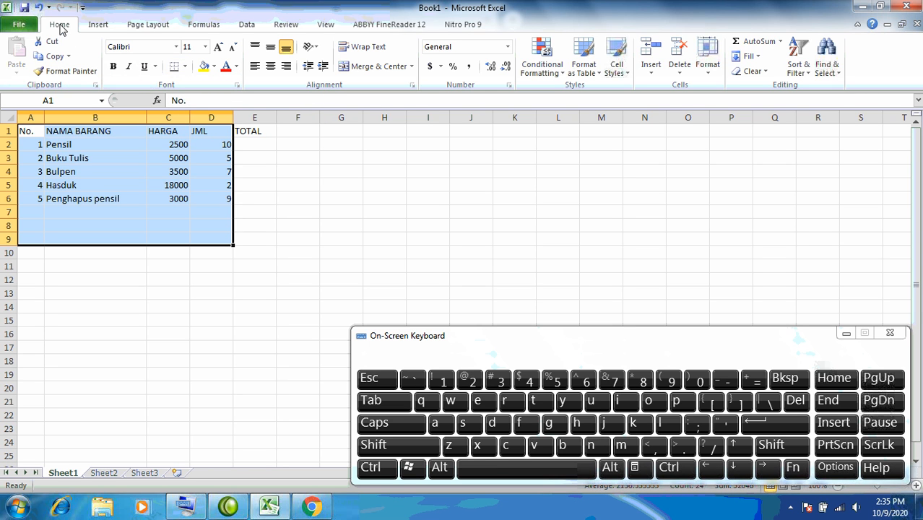
left_click(185, 67)
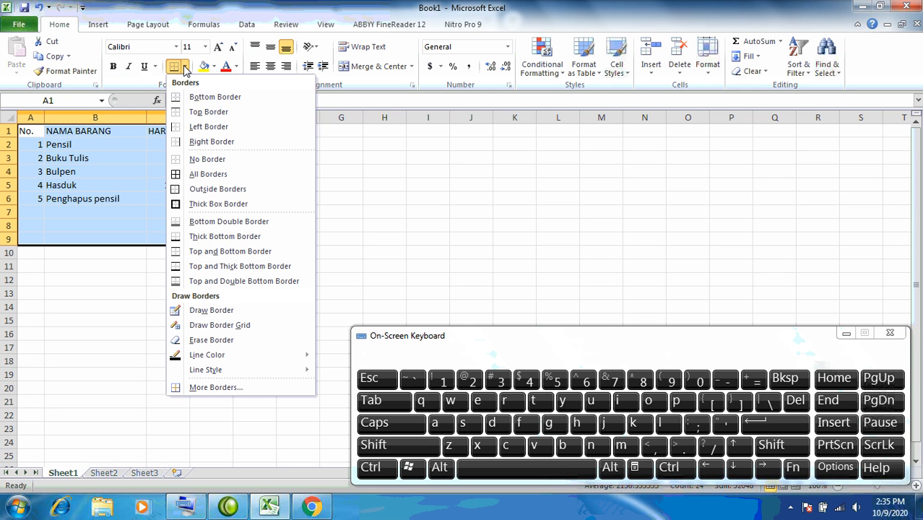
left_click(222, 179)
left_click(396, 181)
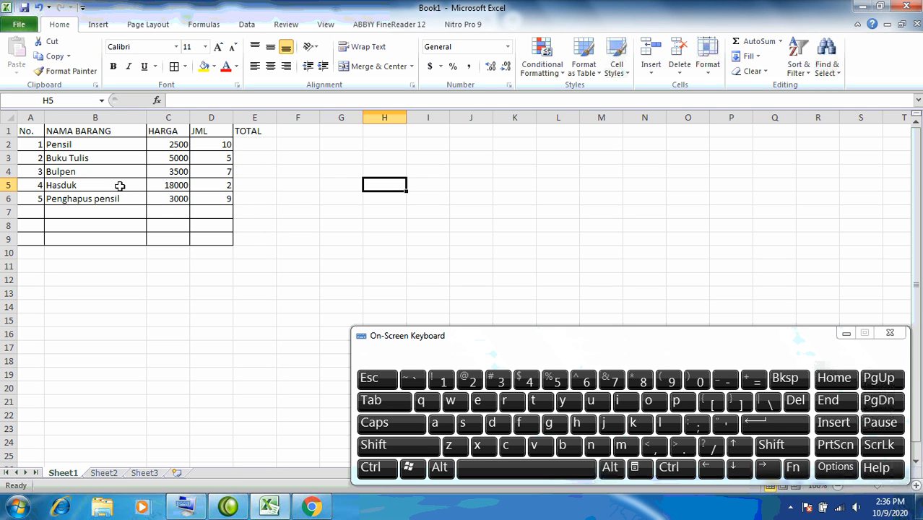
left_click(40, 7)
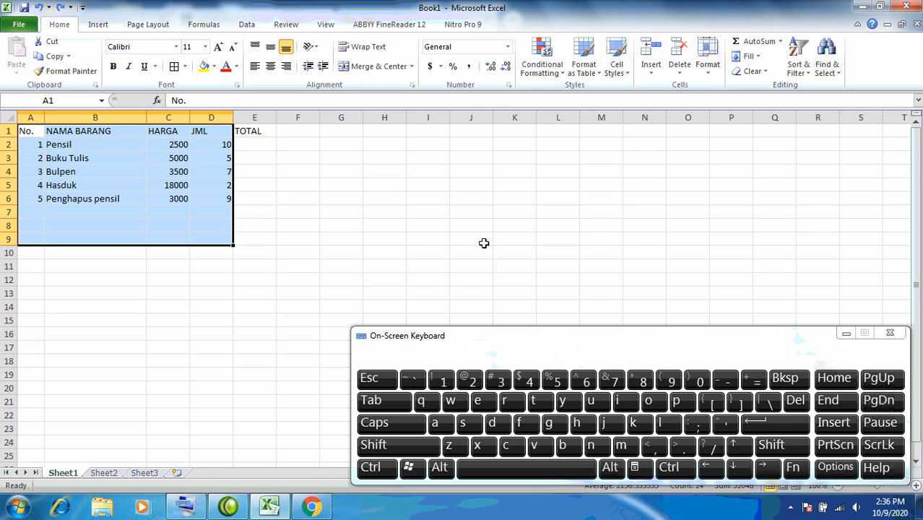
left_click(372, 214)
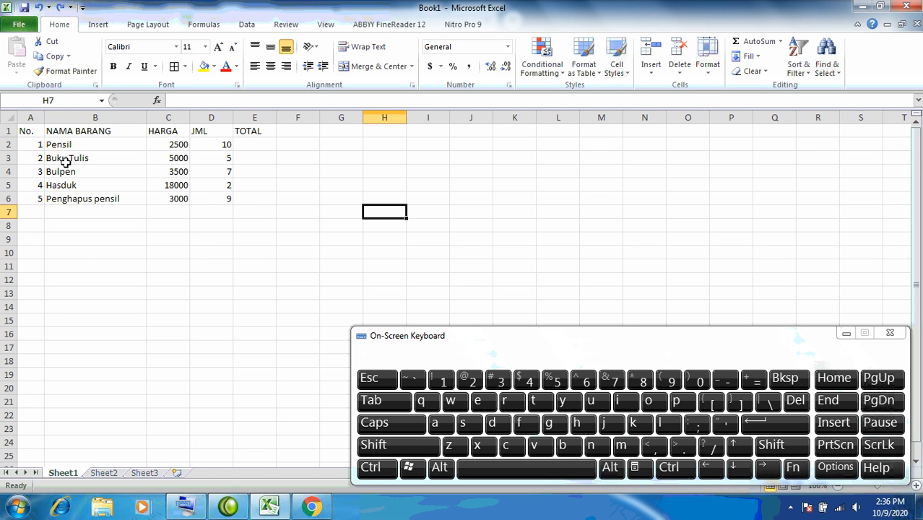
Step: Apply All Borders to the whole item table in A1:E6, including the TOTAL column
left_click(24, 130)
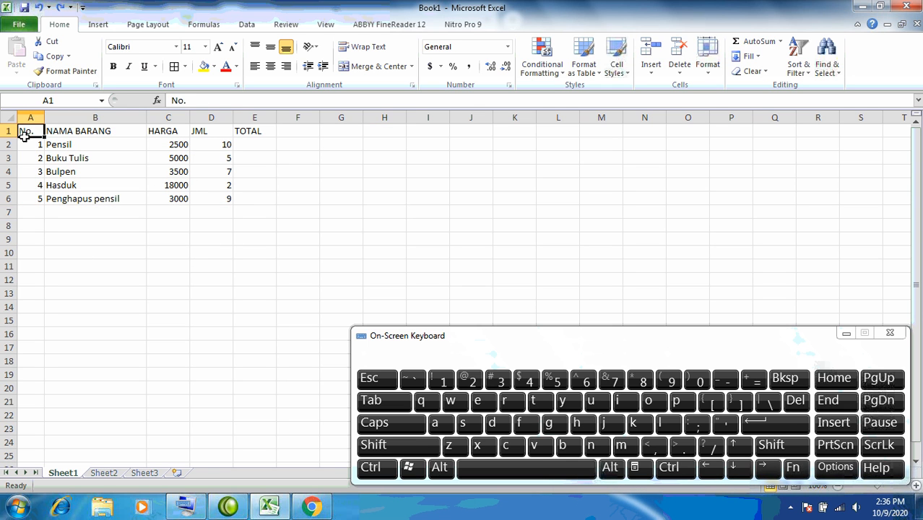
left_click_drag(24, 136, 257, 198)
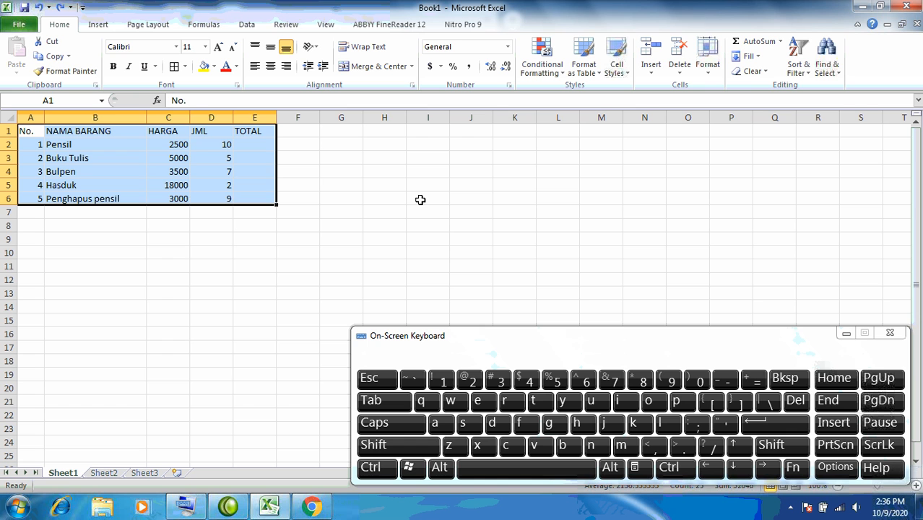
left_click(185, 67)
left_click(185, 68)
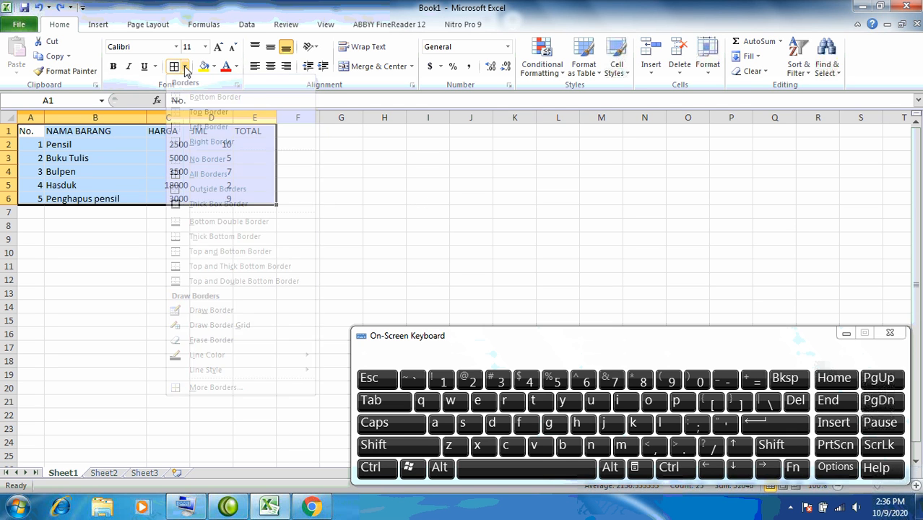
left_click(185, 67)
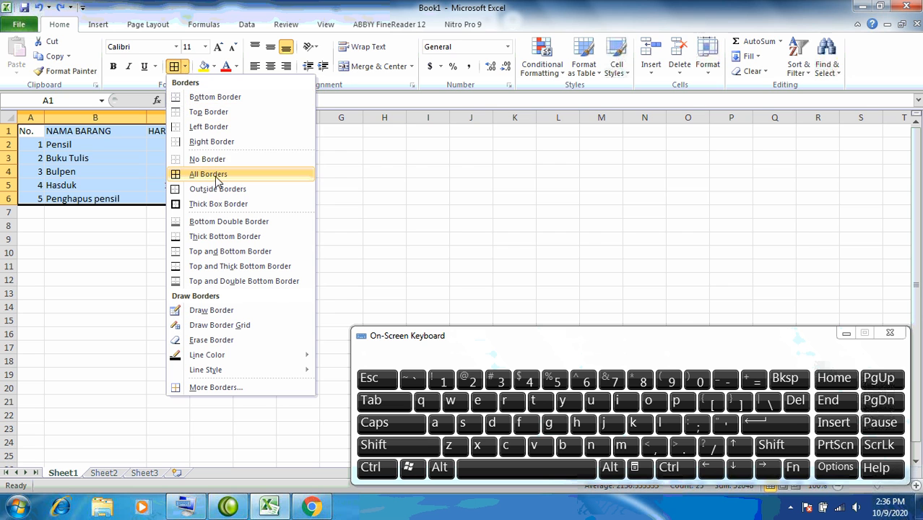
left_click(222, 175)
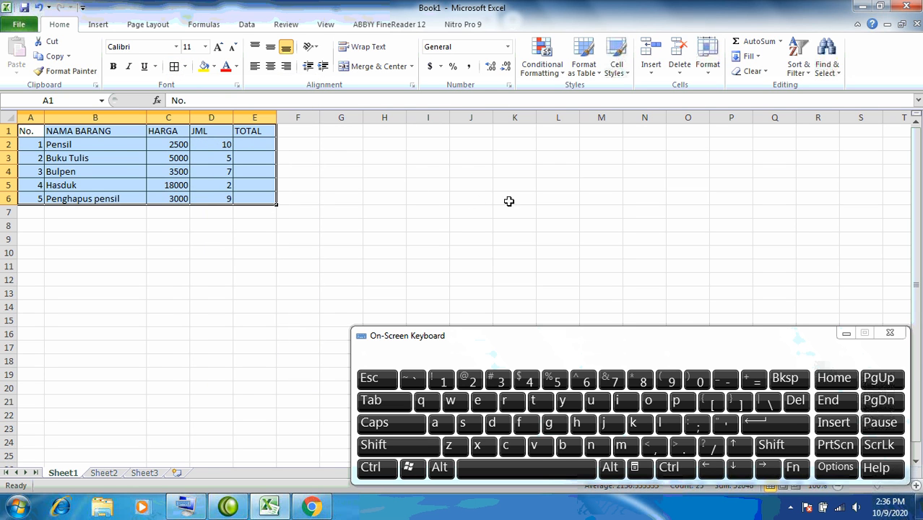
left_click(379, 222)
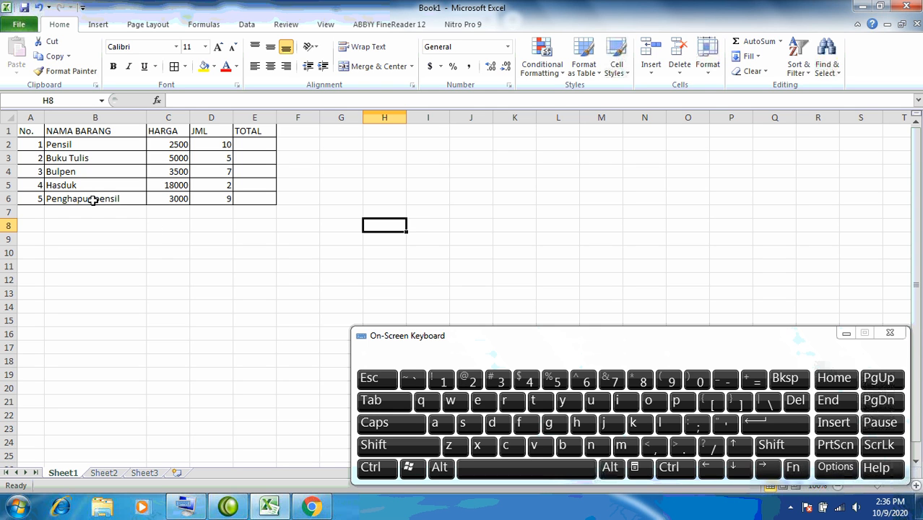
Step: Center the No. header in A1 and the item numbers 1 to 5 in A2:A6
left_click(35, 146)
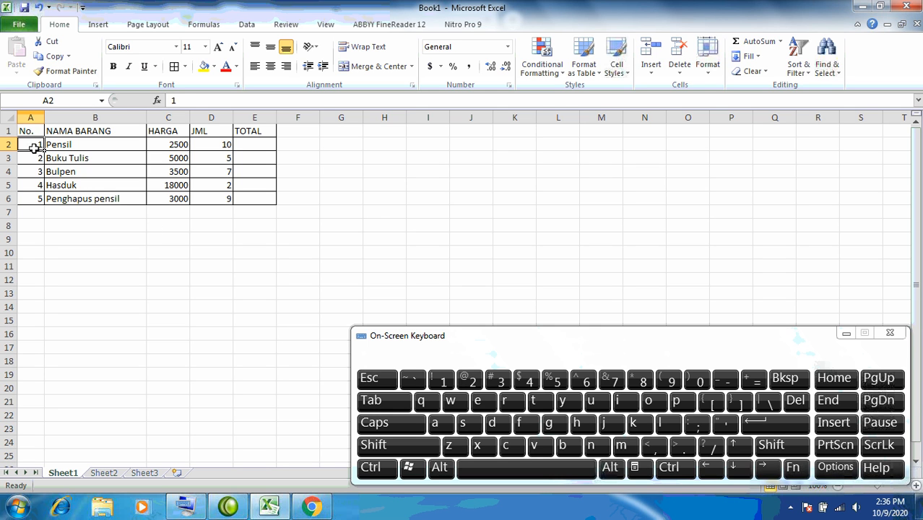
left_click(31, 135)
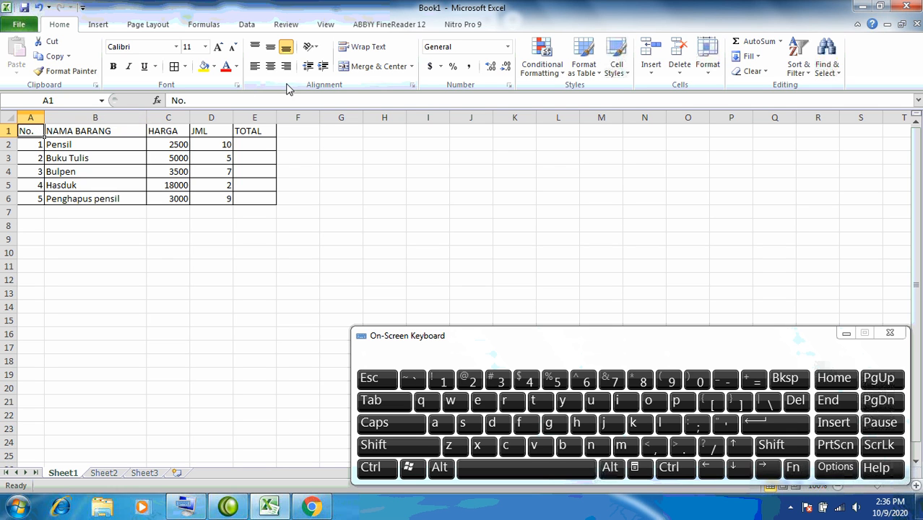
left_click(271, 67)
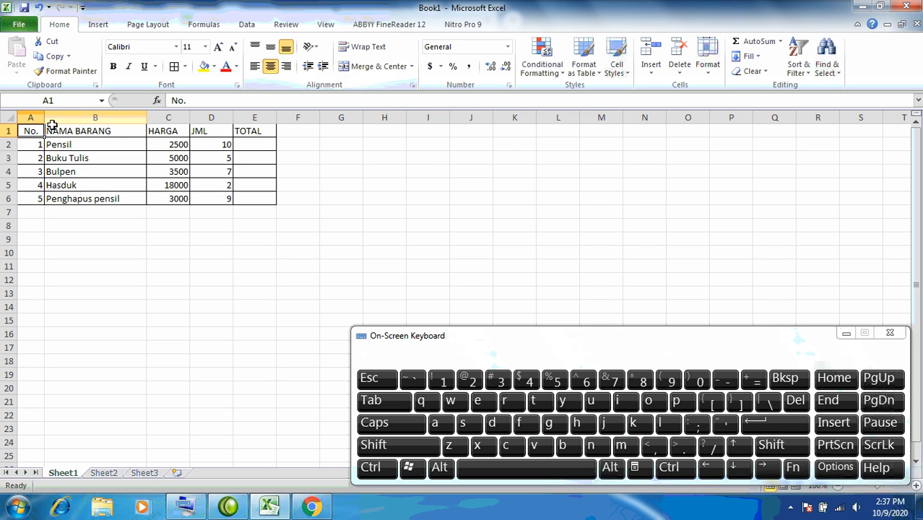
left_click(33, 144)
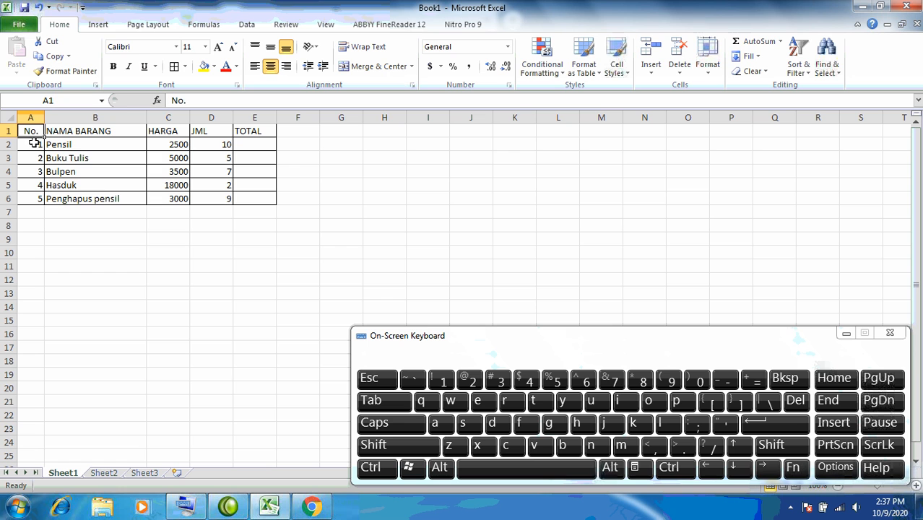
left_click(270, 66)
left_click(38, 158)
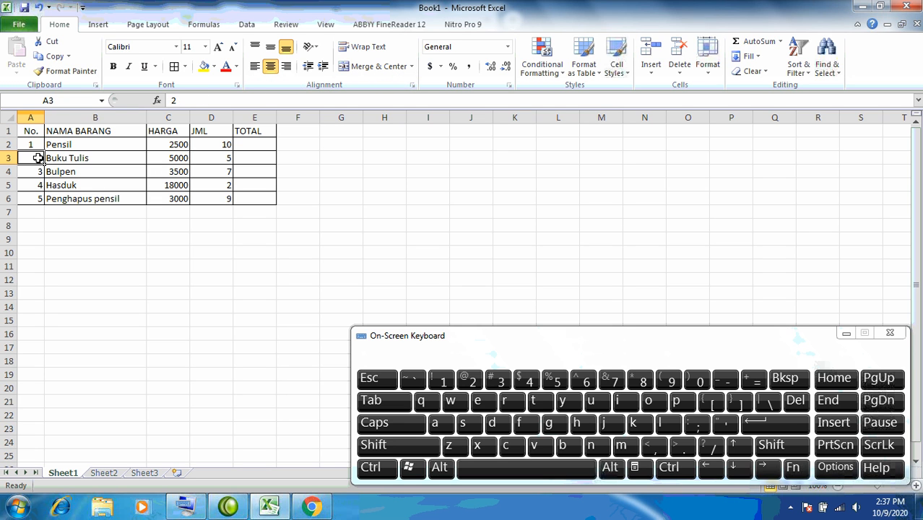
left_click(270, 67)
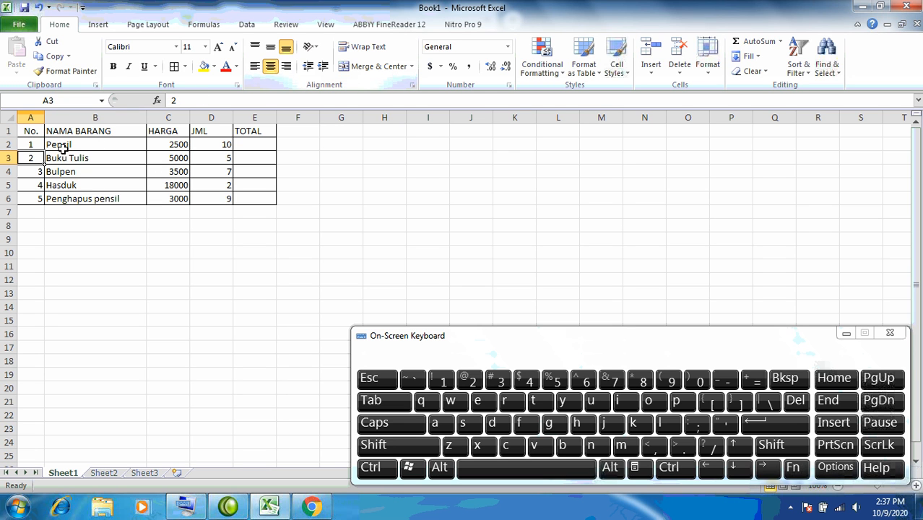
left_click(32, 171)
left_click_drag(31, 144, 32, 200)
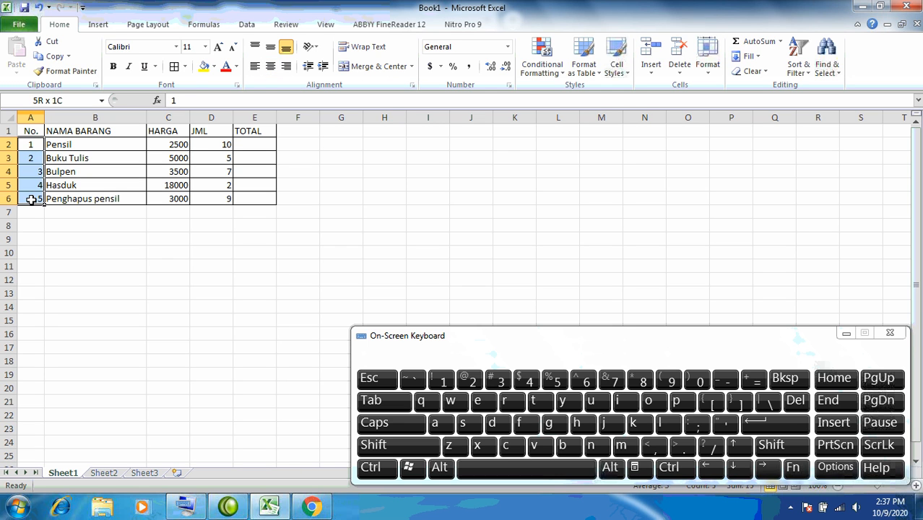
left_click(270, 67)
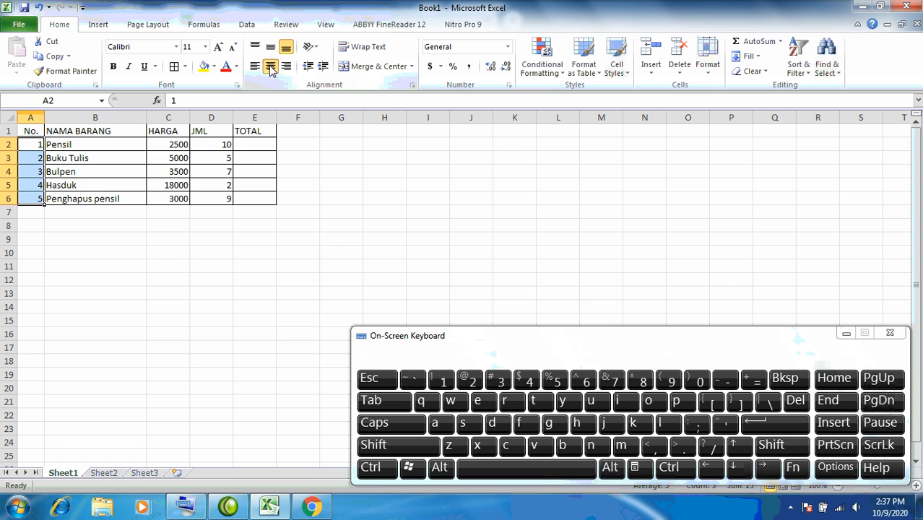
left_click(270, 66)
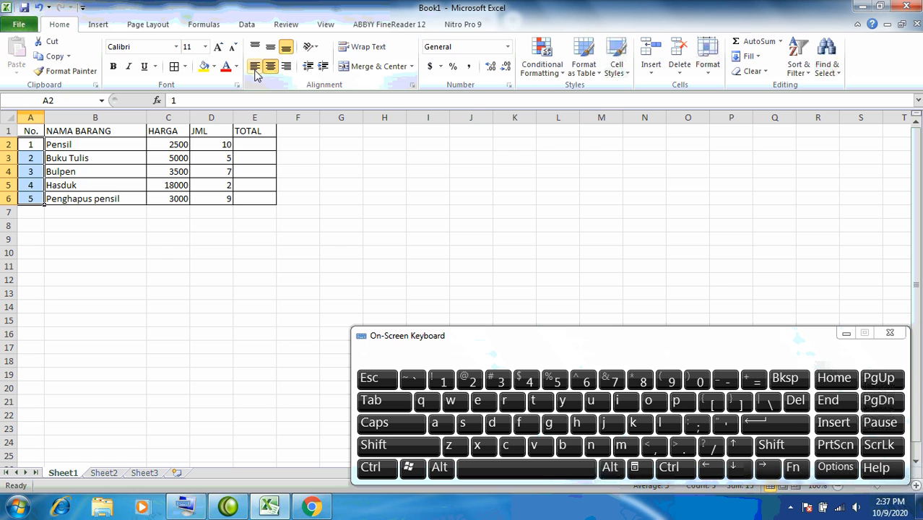
Step: Center the NAMA BARANG header and all item names in B1:B6
left_click(65, 132)
left_click(65, 147)
left_click(66, 157)
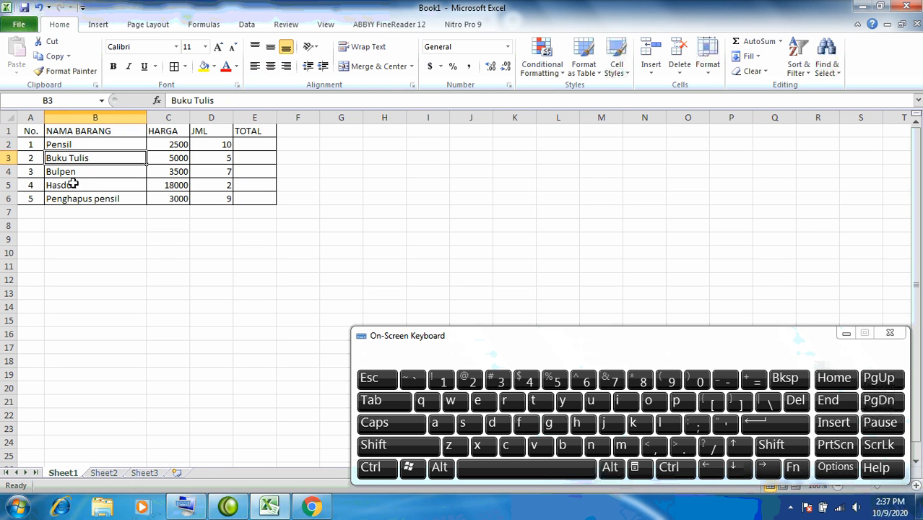
left_click(80, 200)
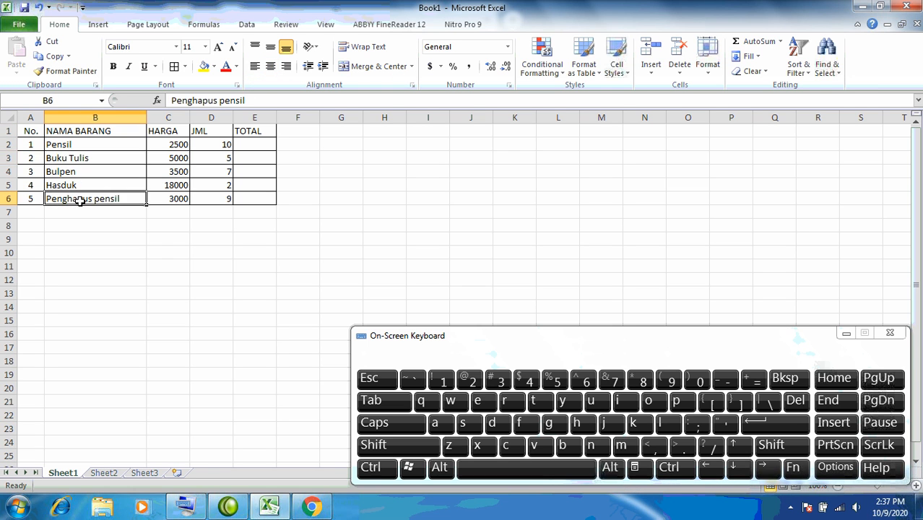
left_click(86, 147)
left_click_drag(83, 128, 75, 198)
left_click(271, 66)
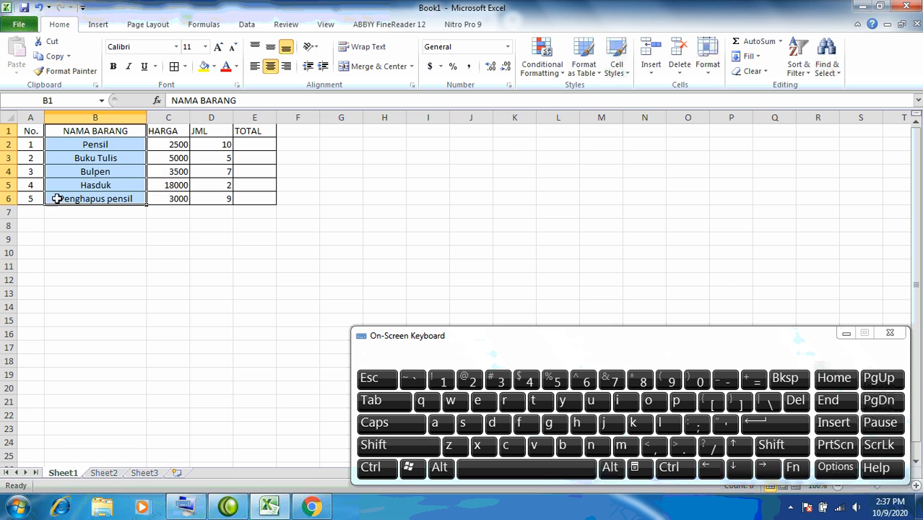
Step: Left-align the item names in B2:B6, keeping the NAMA BARANG header centered
left_click(85, 145)
left_click_drag(90, 145, 79, 199)
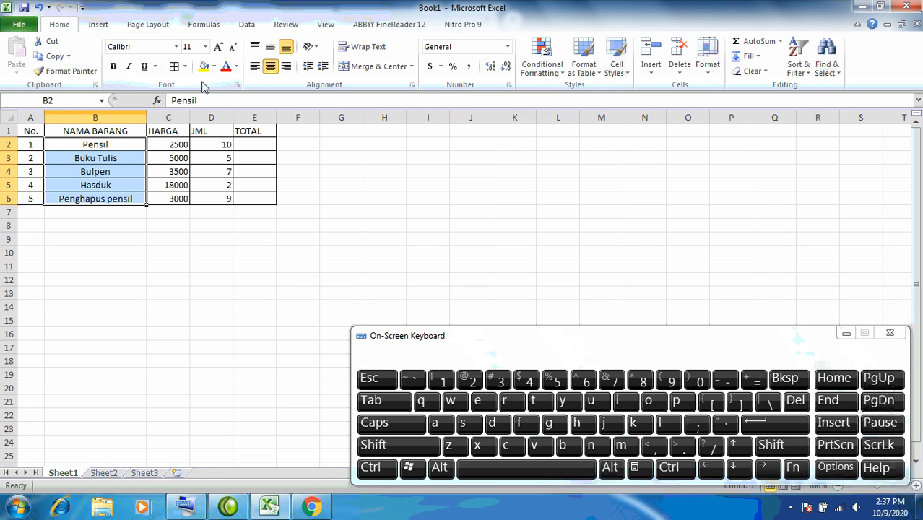
left_click(254, 66)
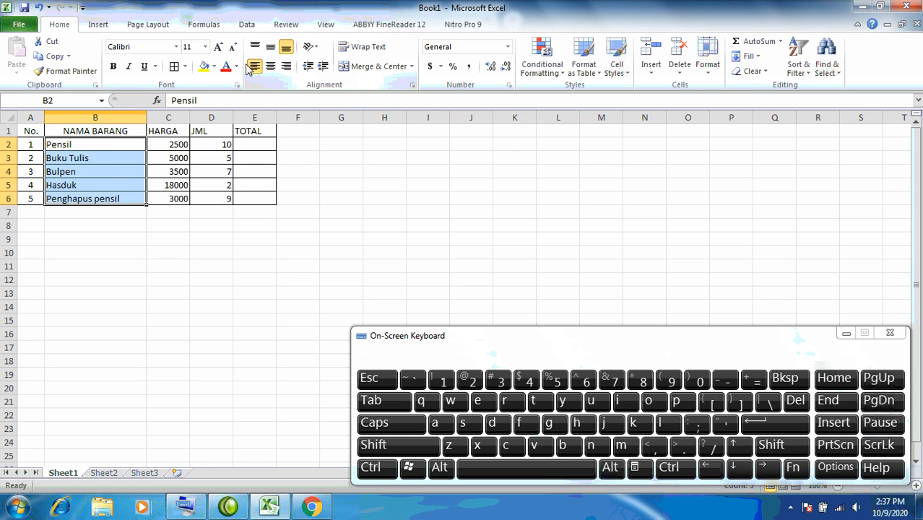
left_click(168, 134)
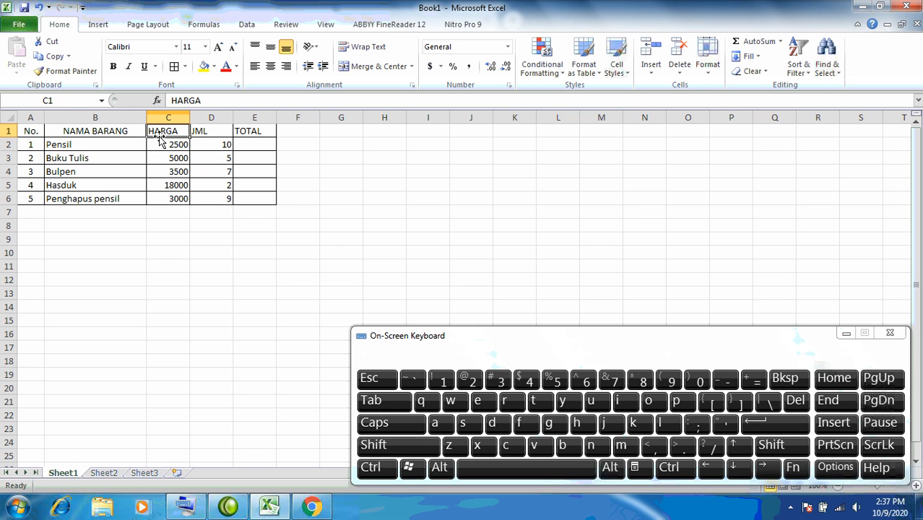
Step: Enter the sample numbers 67, 5, 109 and 128 down cells G2:G5 beside the item table
left_click(345, 147)
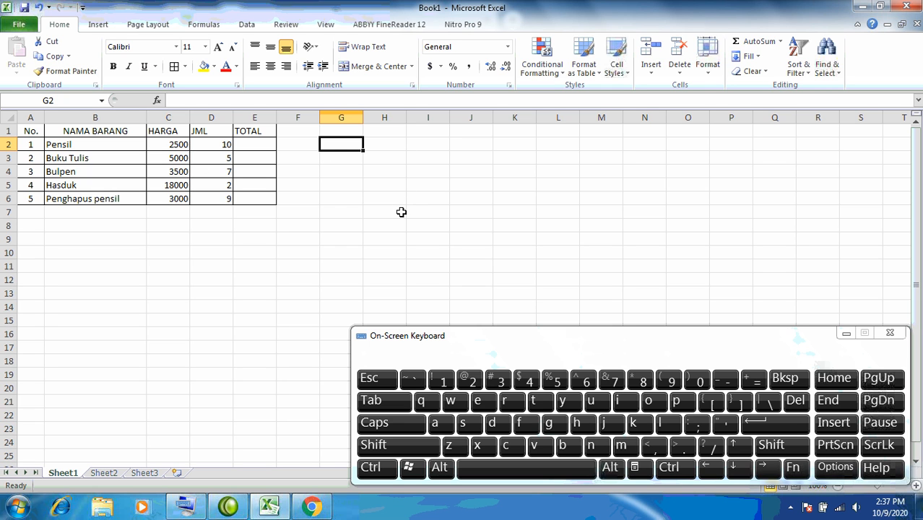
type("67")
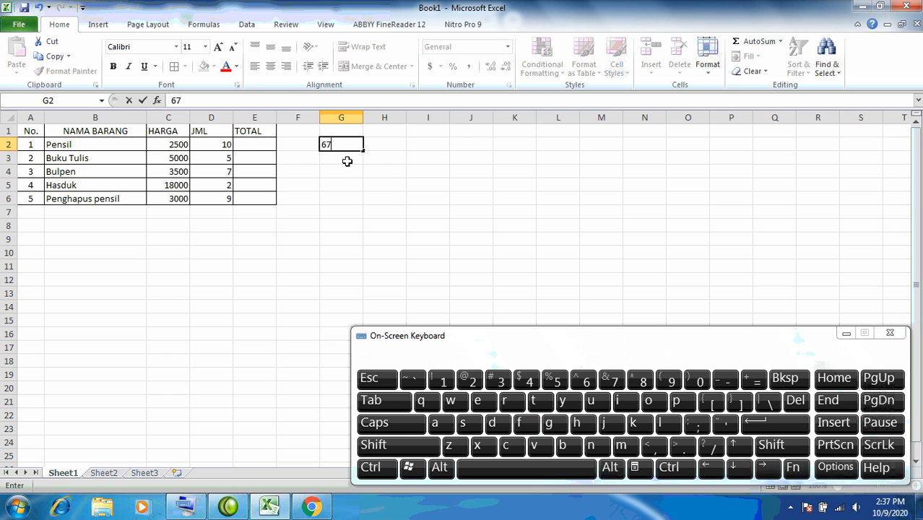
key("Return")
type("5")
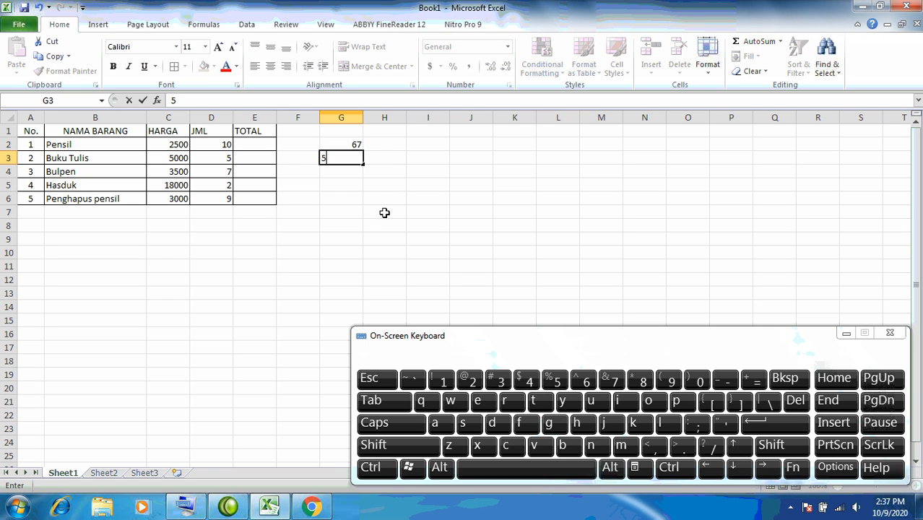
key("Return")
type("1")
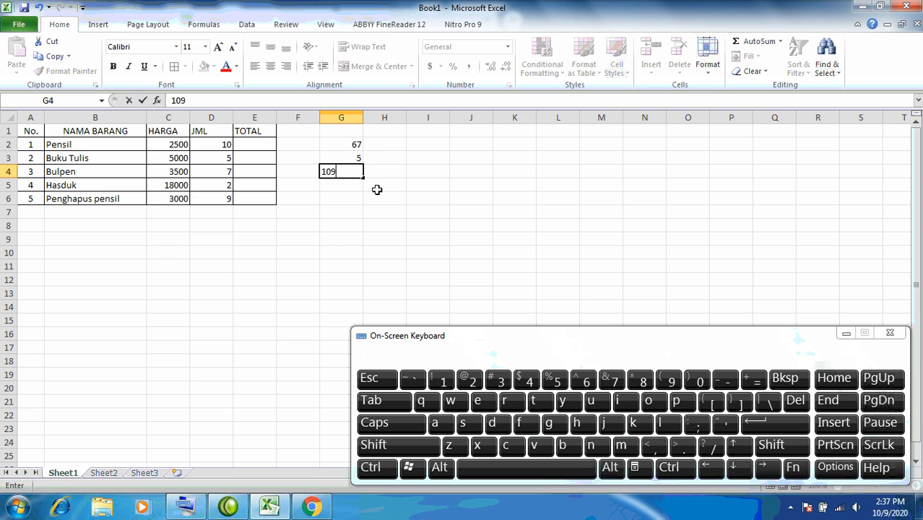
type("09")
key("Return")
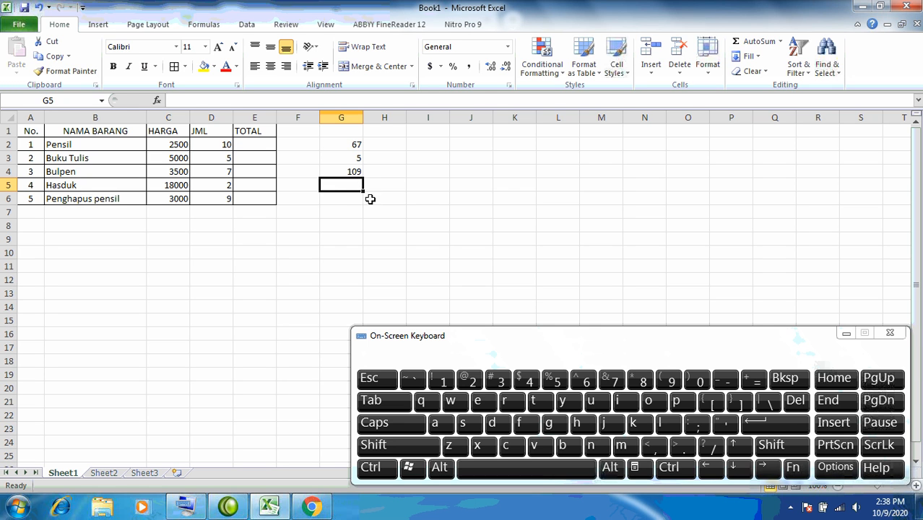
type("1")
type("0")
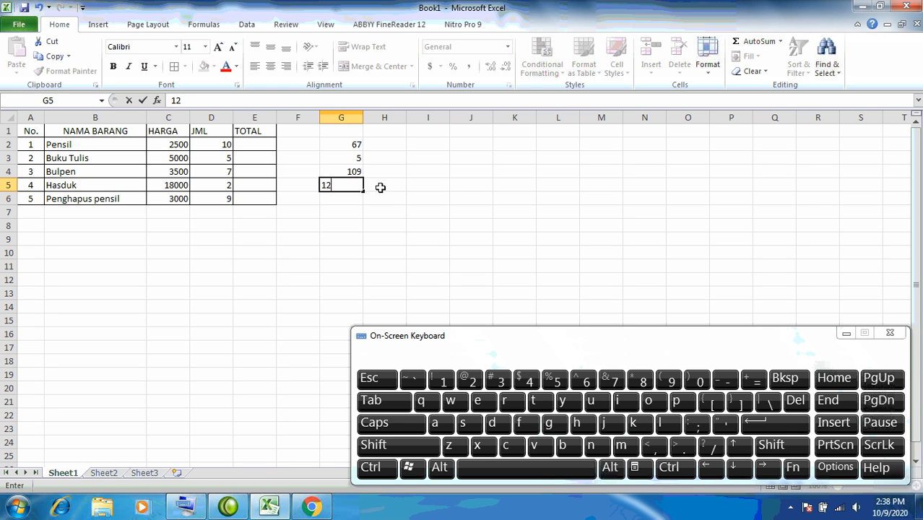
key("Return")
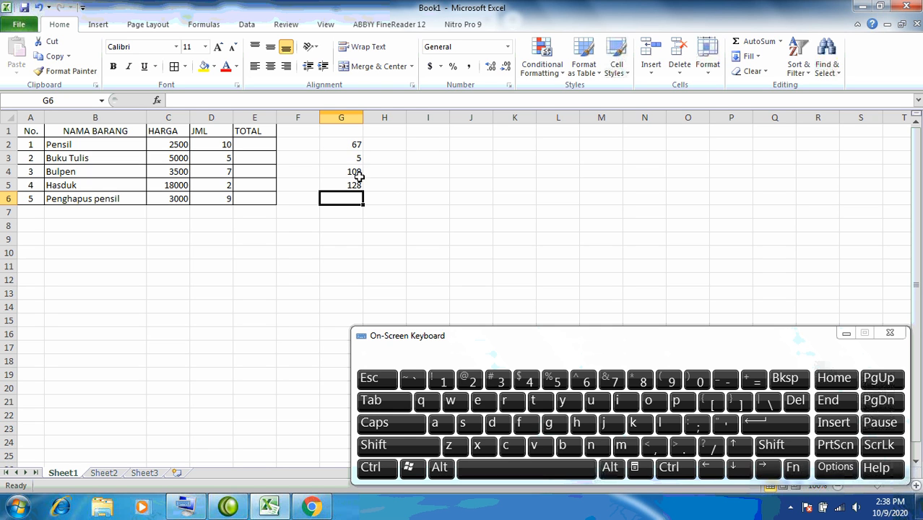
Step: Edit the sample number in G5 to 188 by replacing its middle digit
left_click(345, 185)
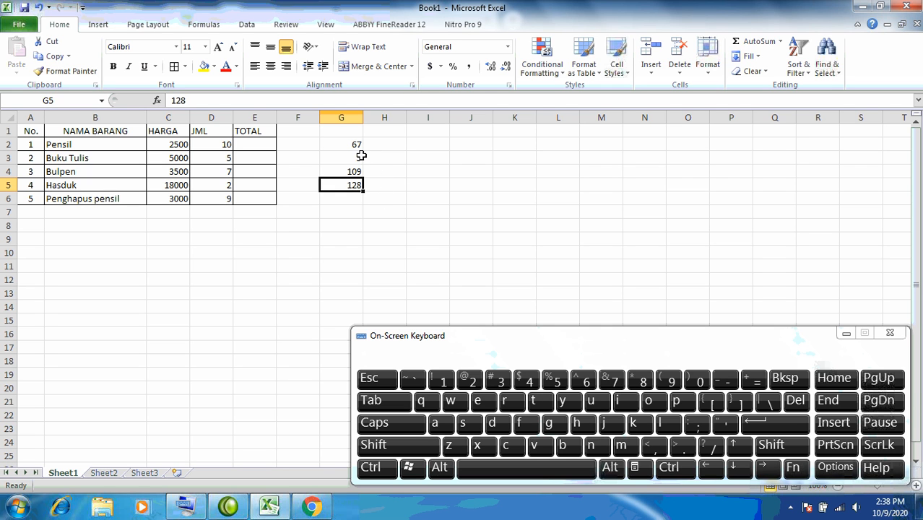
double_click(354, 187)
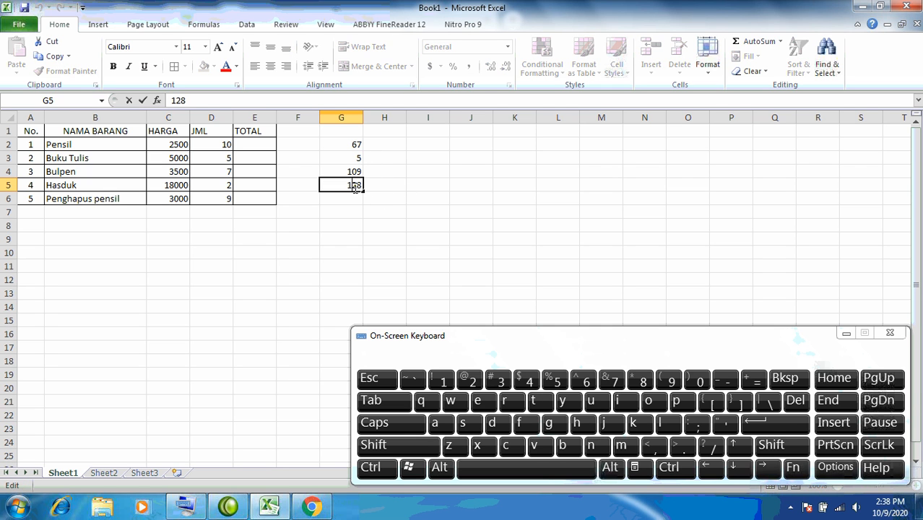
left_click_drag(351, 186, 361, 185)
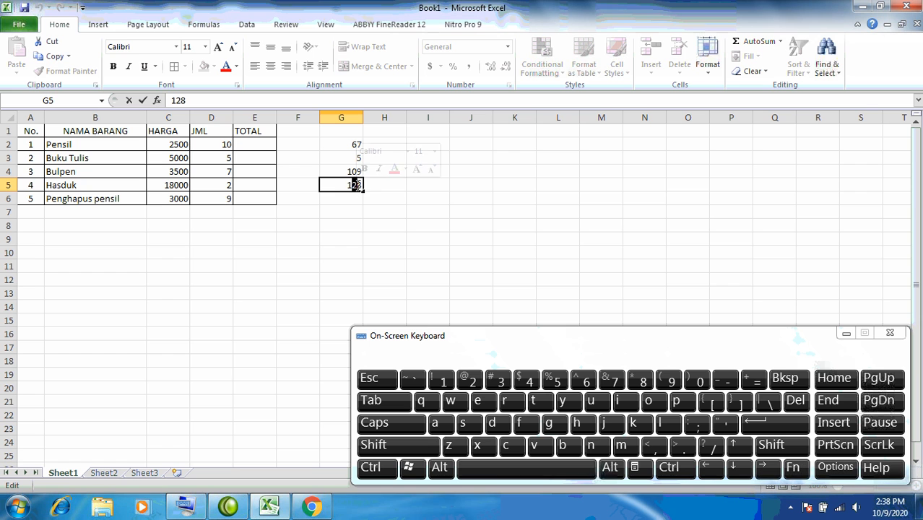
type("8")
key("Return")
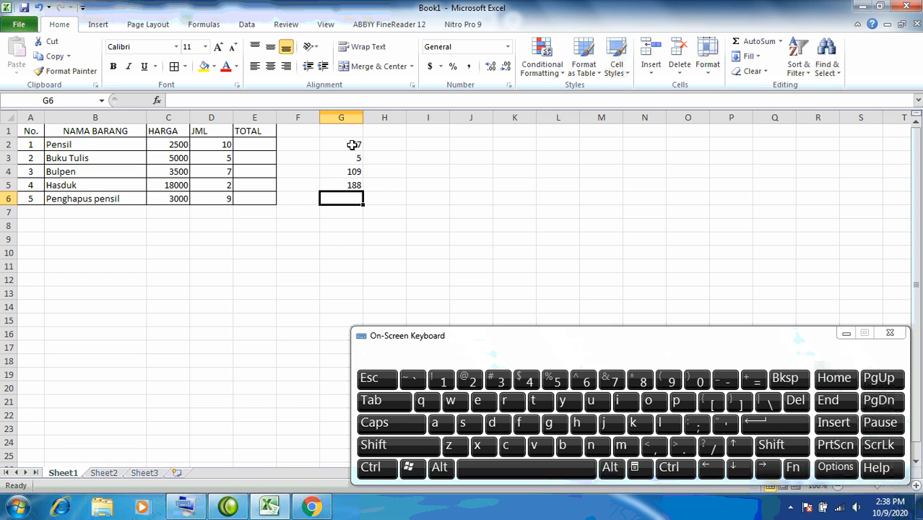
Step: Clear the sample number in G5 and left-align the numbers in G2:G4
left_click_drag(350, 145, 349, 172)
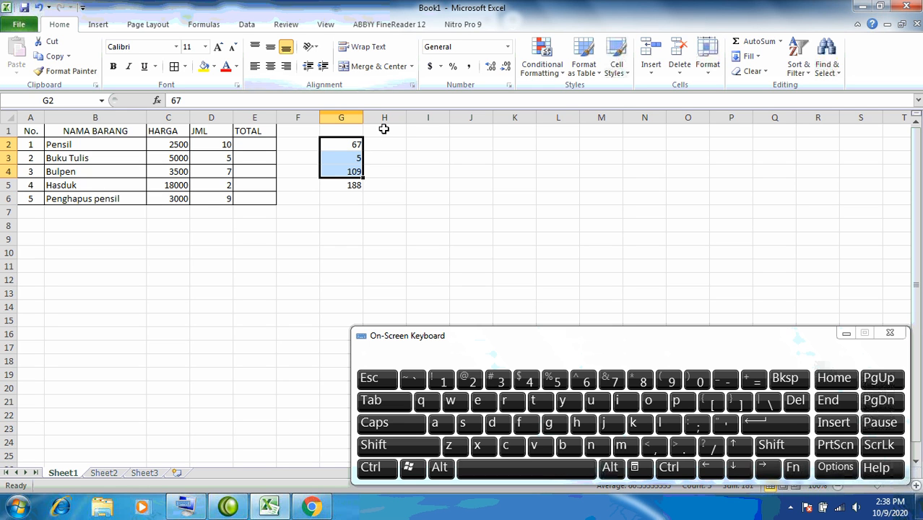
left_click(355, 185)
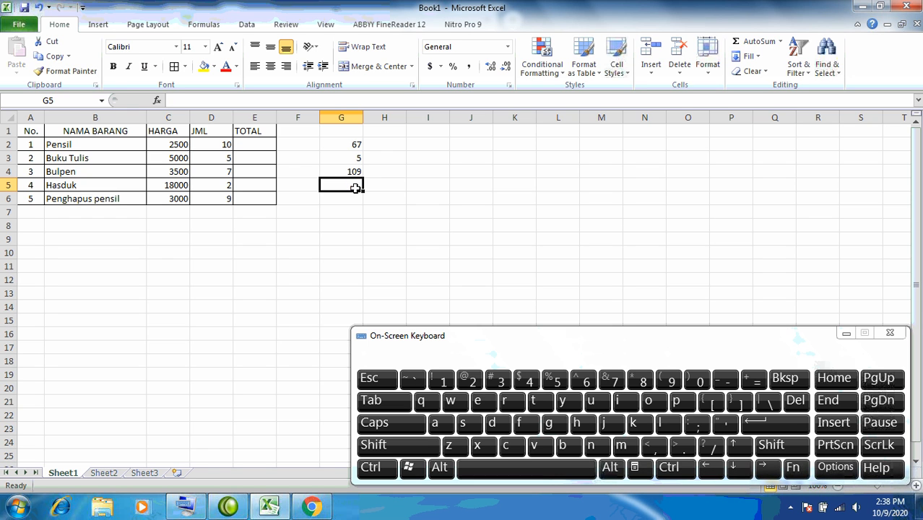
left_click_drag(352, 144, 344, 169)
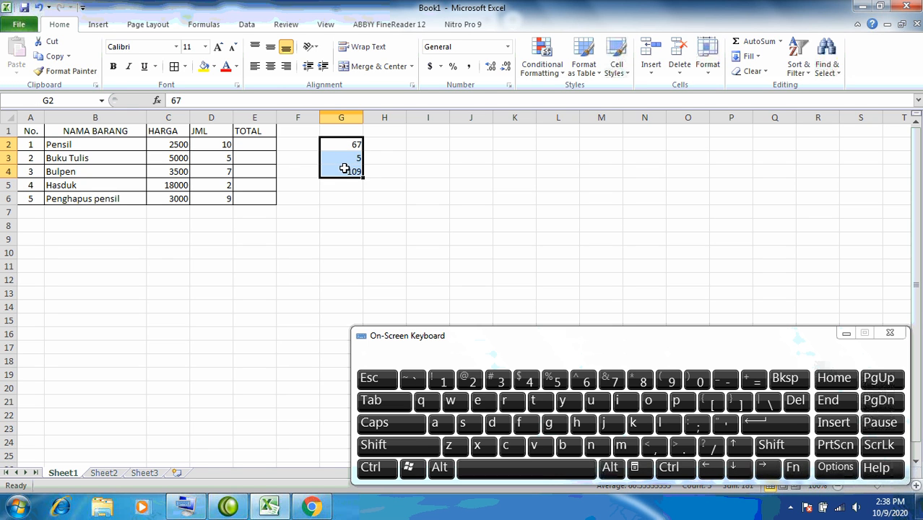
left_click(254, 66)
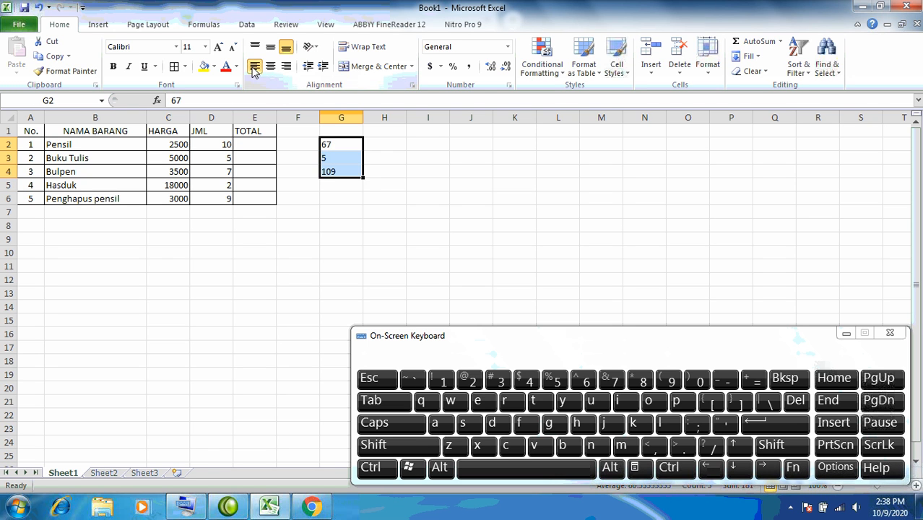
Step: Enter 1279 in G5 below the left-aligned sample numbers
left_click(340, 183)
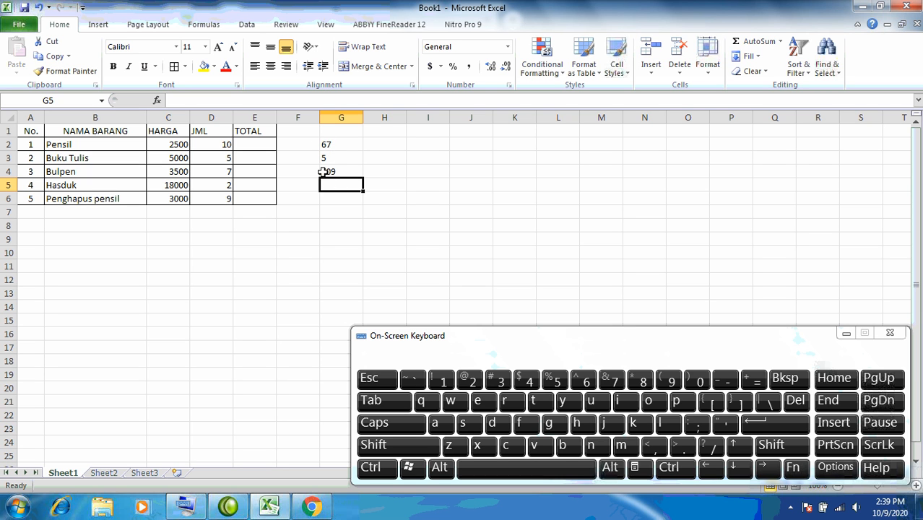
type("1")
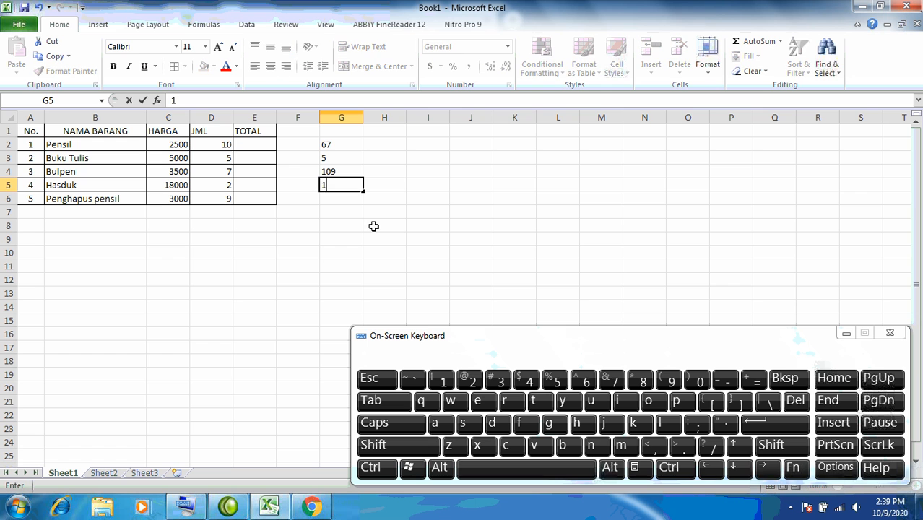
type("279")
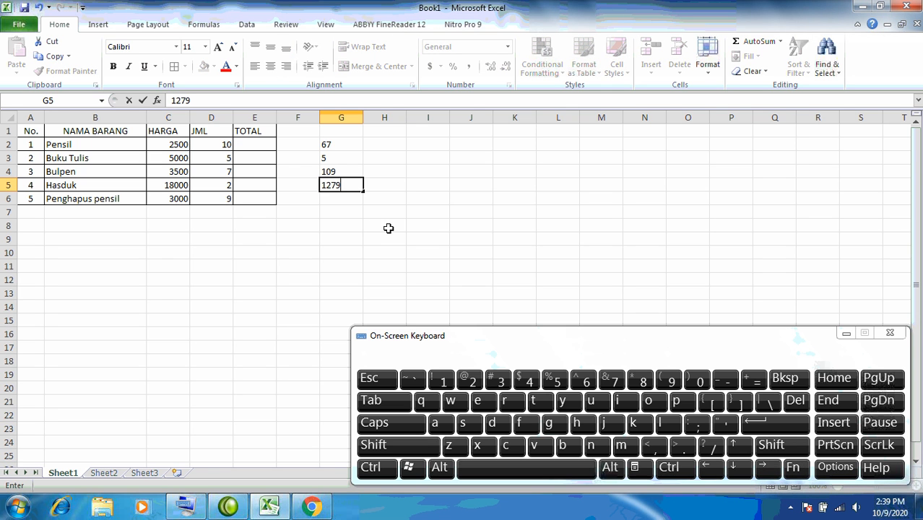
key("Return")
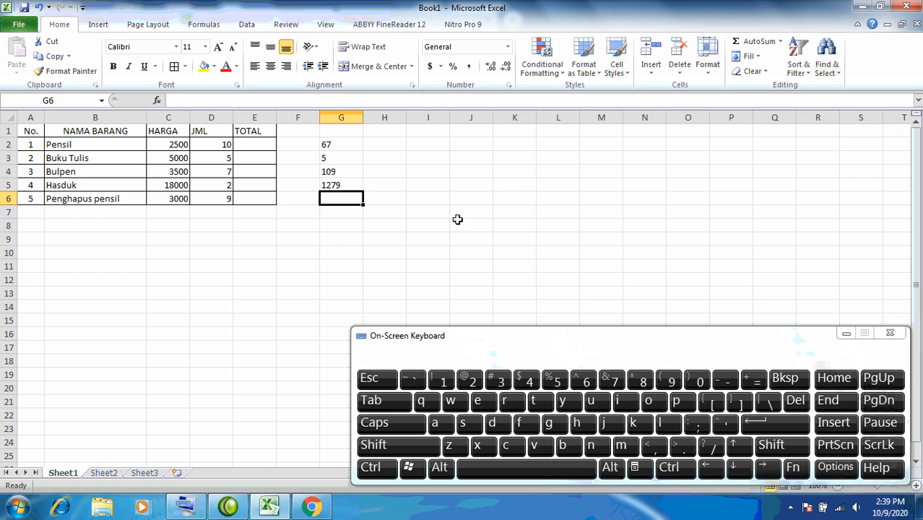
Step: Undo the latest entry and alignment changes in column G, and clear all the sample numbers from G2:G7
left_click(349, 145)
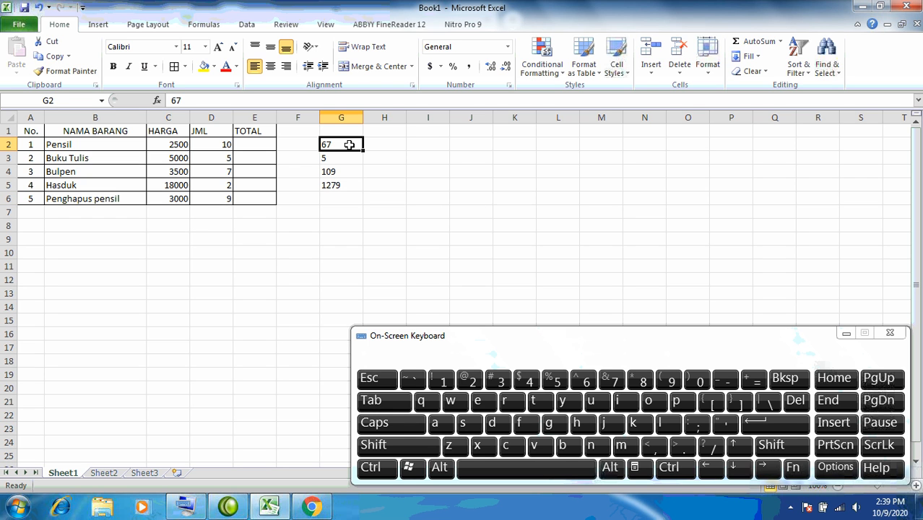
left_click(39, 8)
left_click(39, 8)
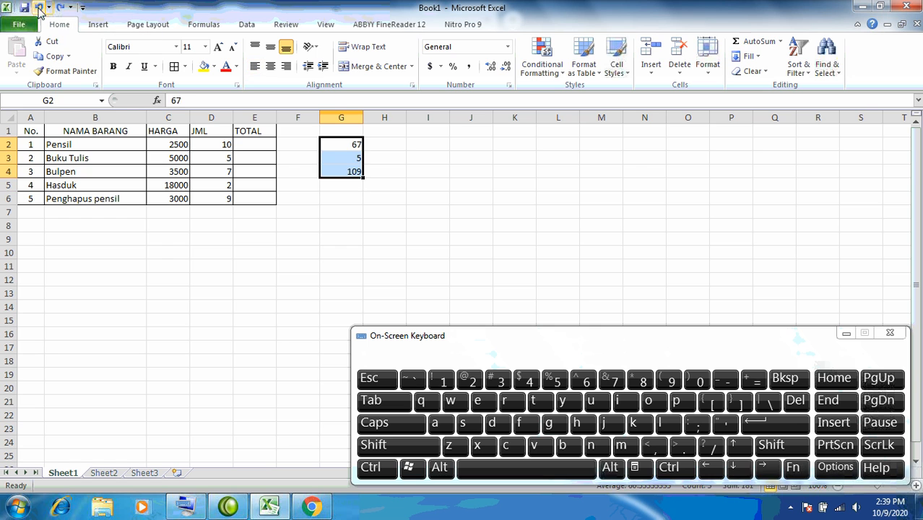
left_click(39, 7)
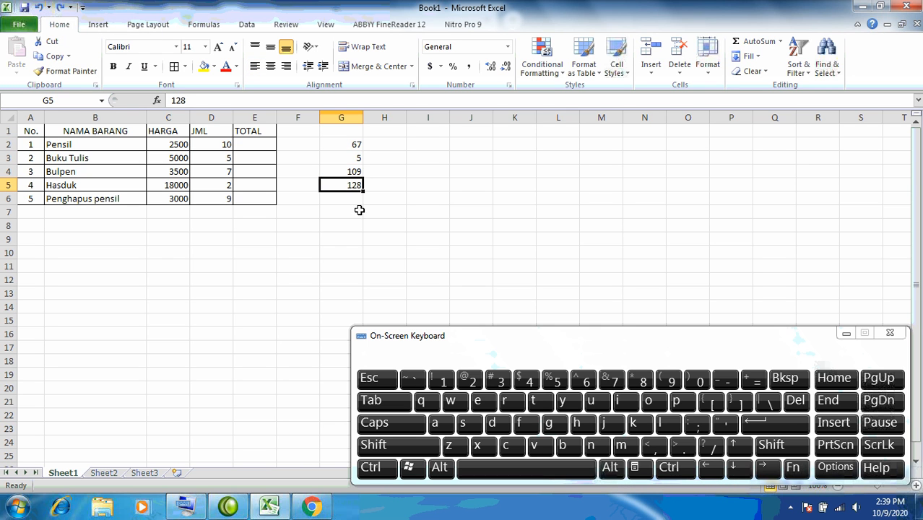
left_click_drag(344, 145, 338, 206)
key("Delete")
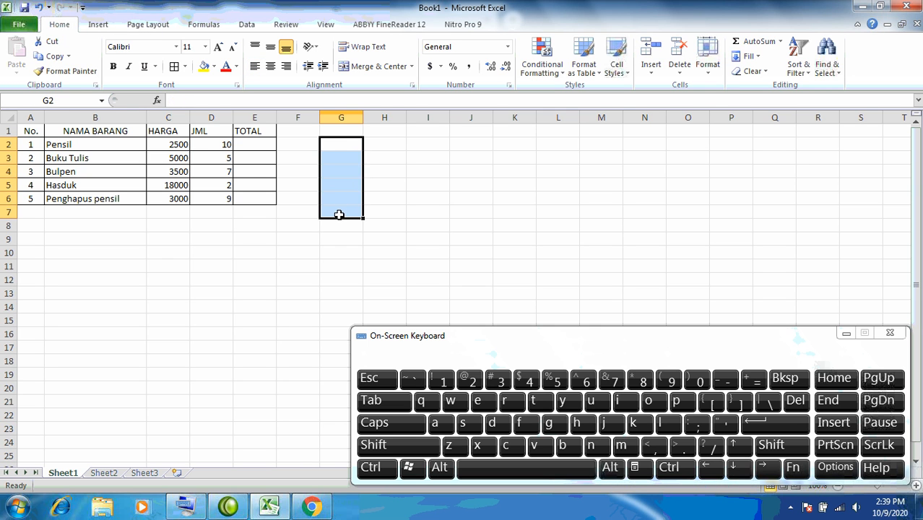
Step: Center the HARGA, JML and TOTAL headers in C1:E1
left_click(181, 143)
left_click(171, 131)
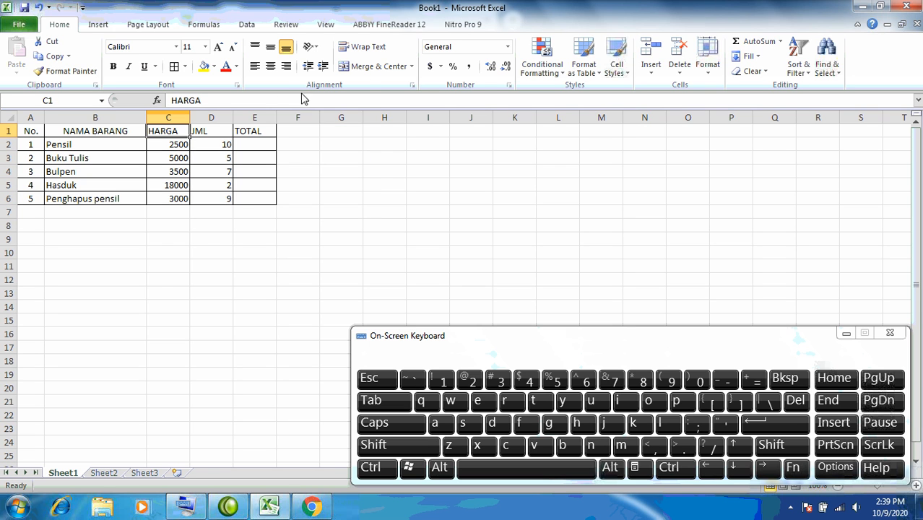
left_click(270, 67)
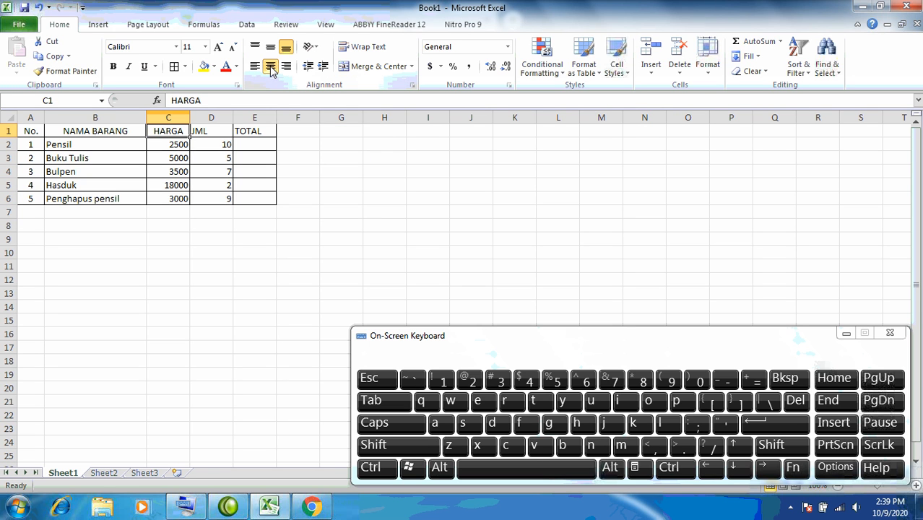
left_click(230, 131)
left_click_drag(230, 131, 254, 131)
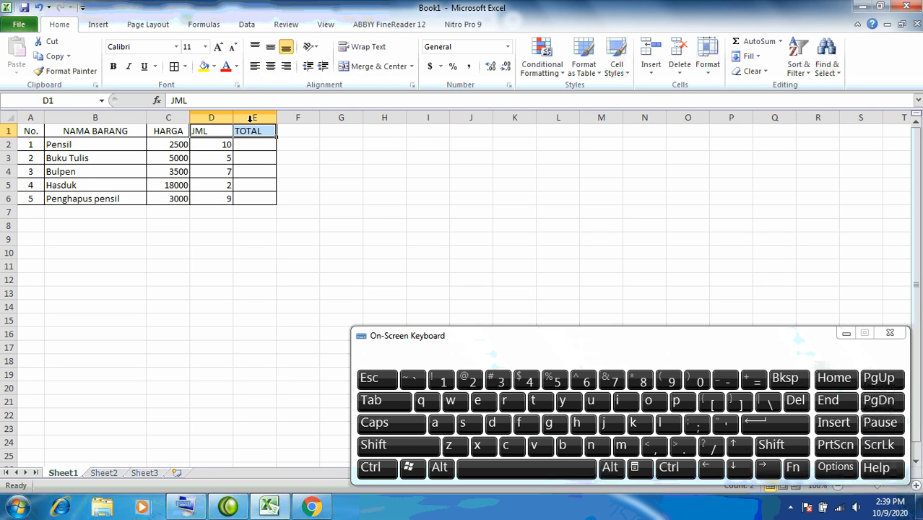
left_click(272, 69)
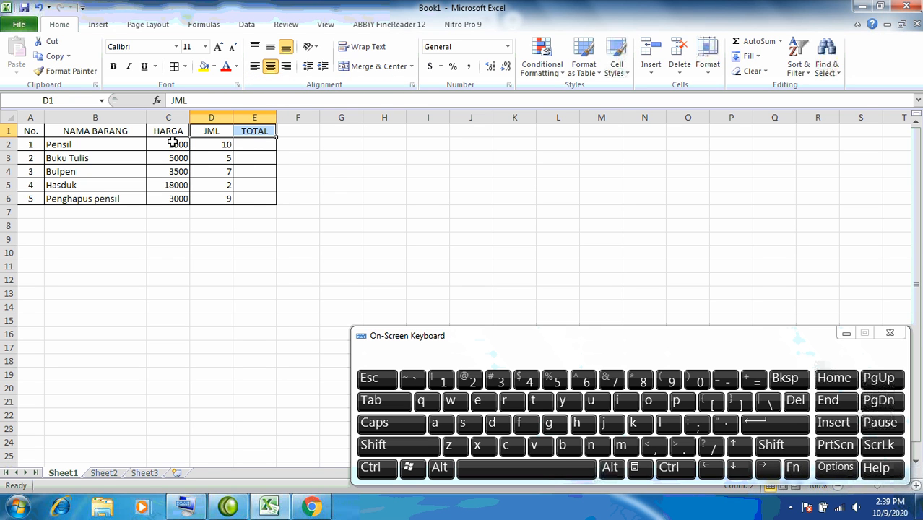
Step: Narrow the JML column to about three quarters of its width so it fits its short numbers
left_click_drag(180, 146, 221, 184)
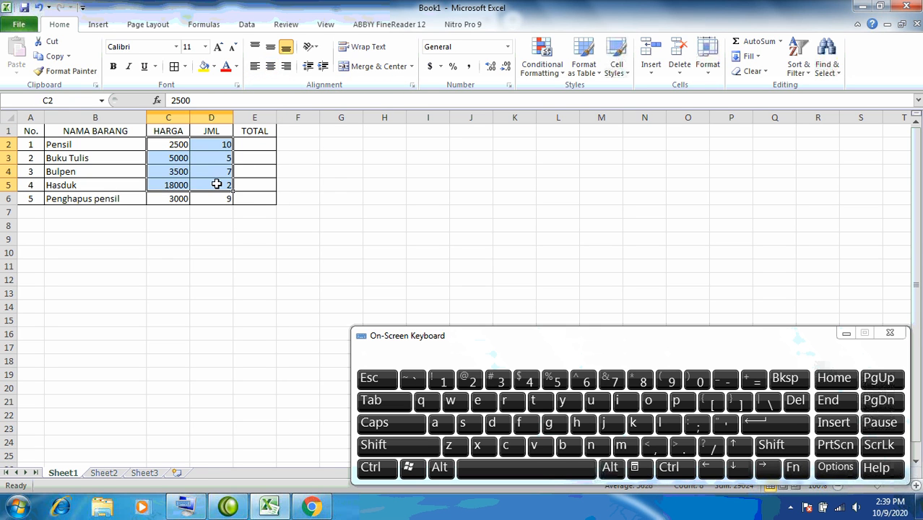
left_click(220, 185)
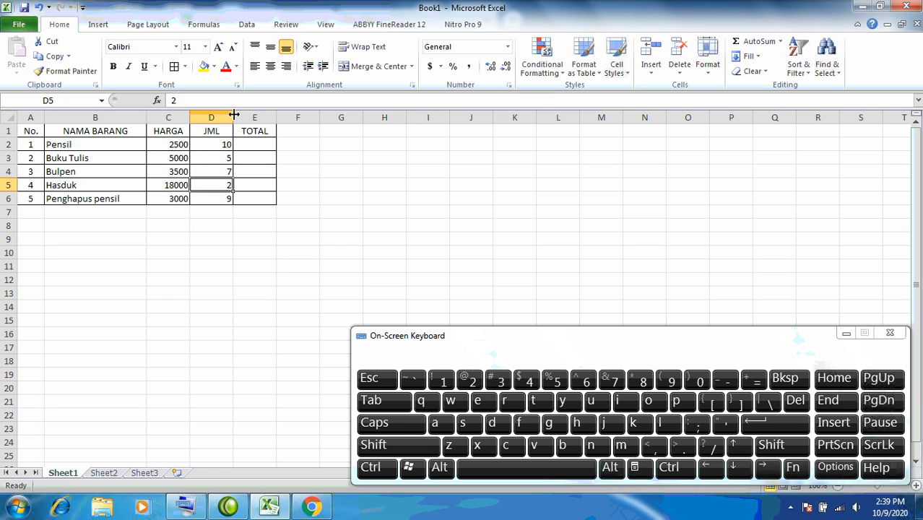
left_click_drag(233, 116, 223, 119)
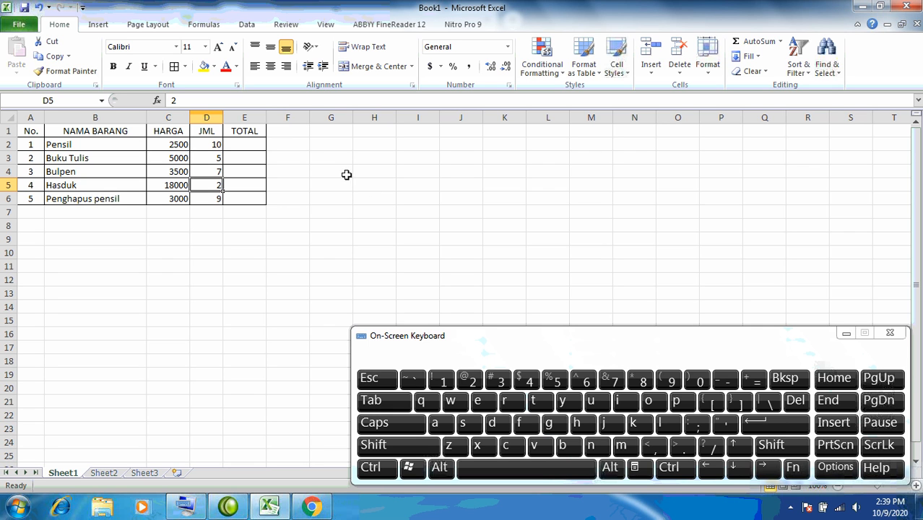
Step: Enter 25000 as the TOTAL for Pensil in E2 and 25000 for Buku Tulis in E3
left_click(242, 146)
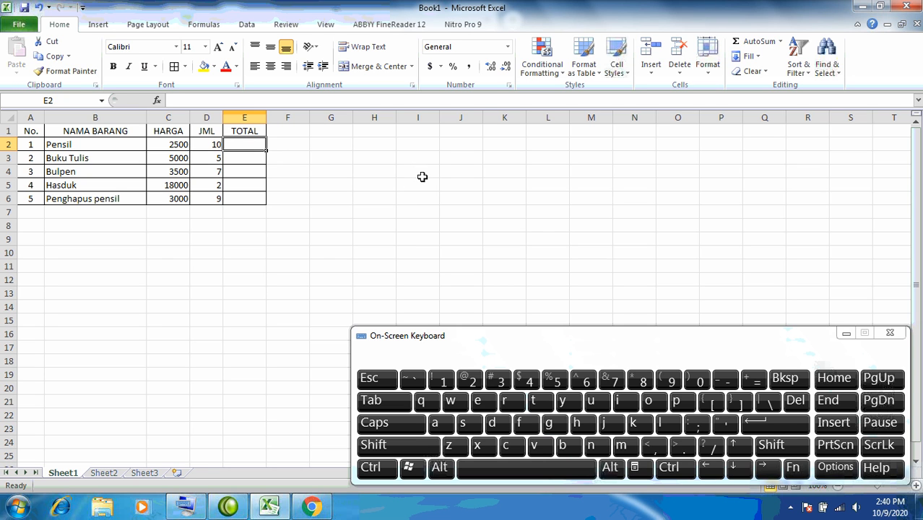
type("25000")
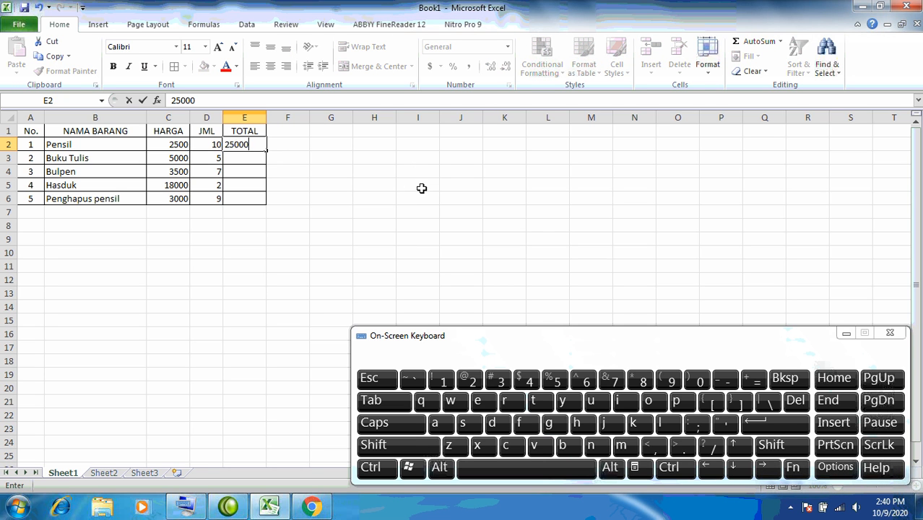
key("Return")
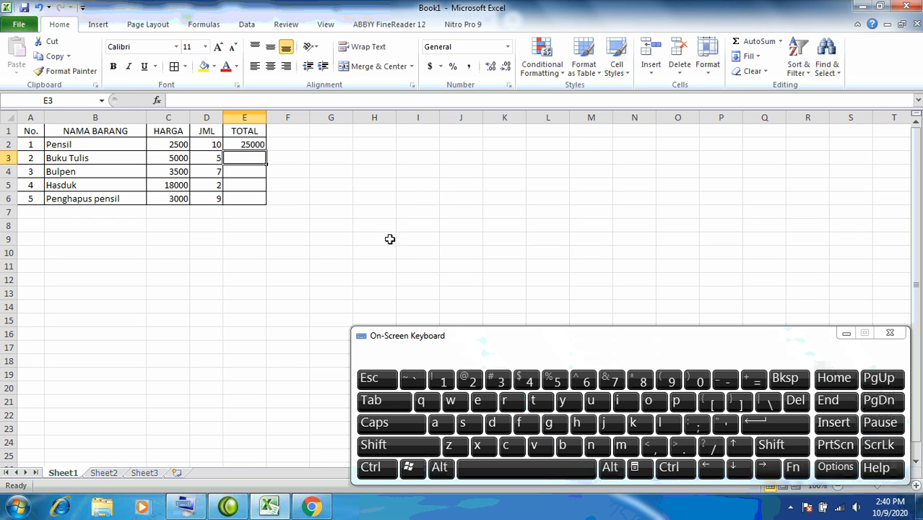
type("25000")
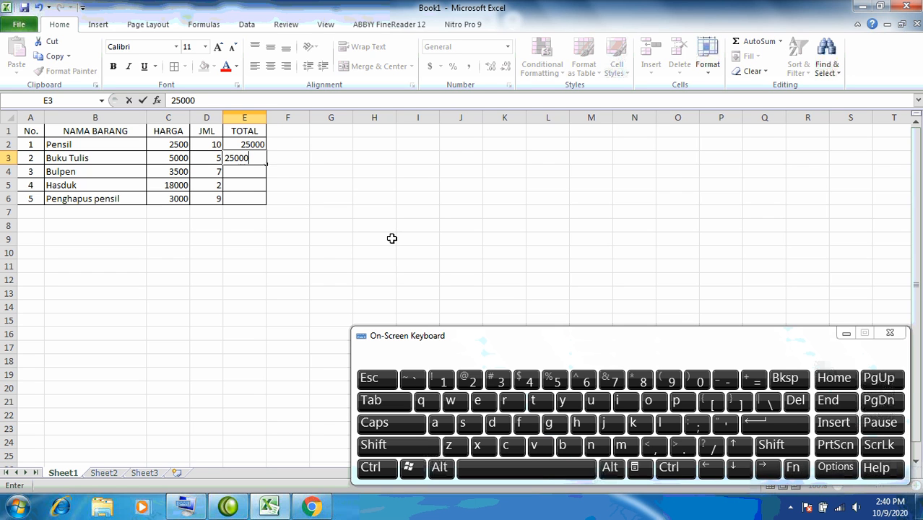
key("Return")
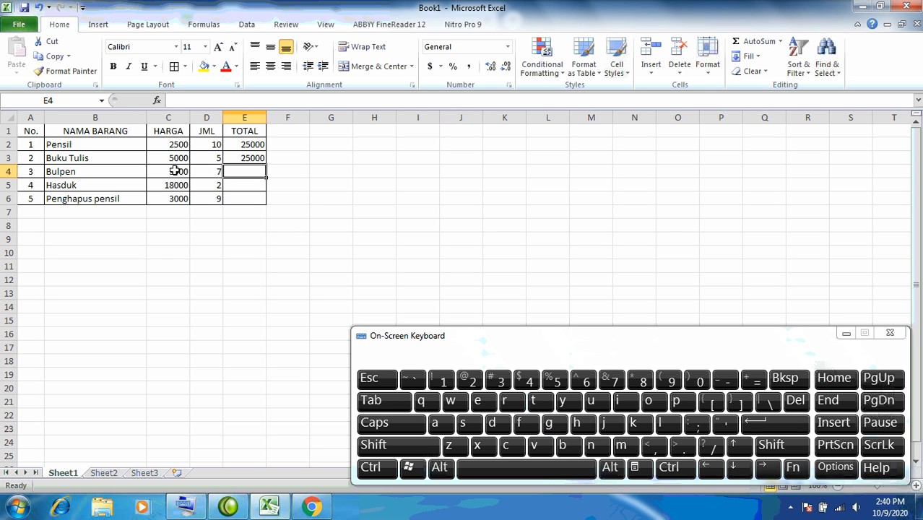
Step: Enter 24500 as the TOTAL for Bulpen in E4
type("2")
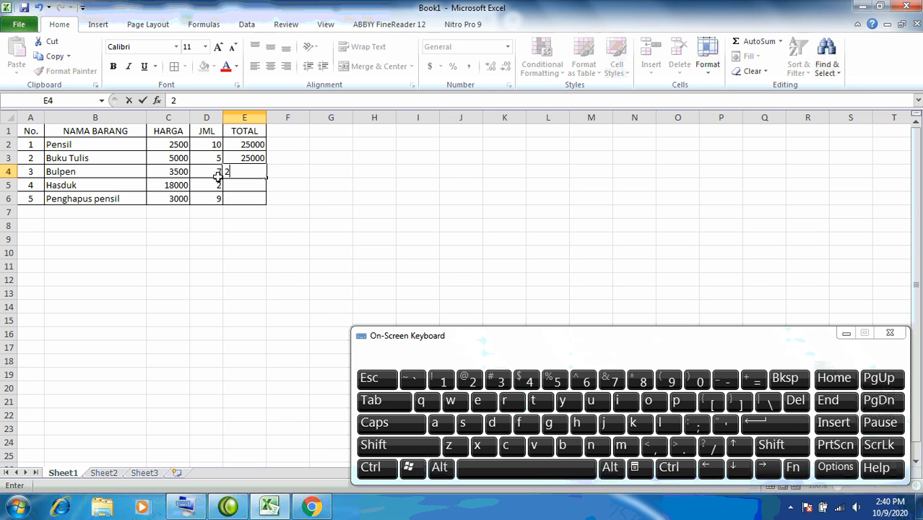
type("4500")
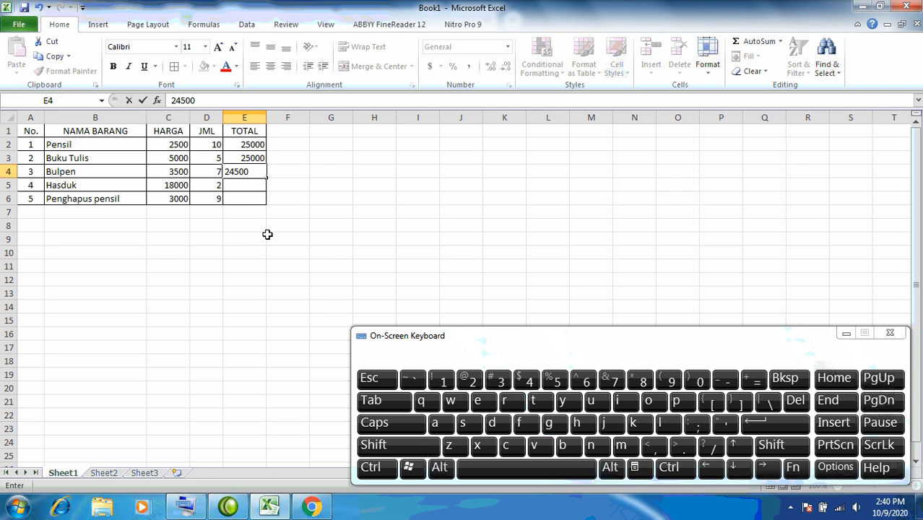
key("Return")
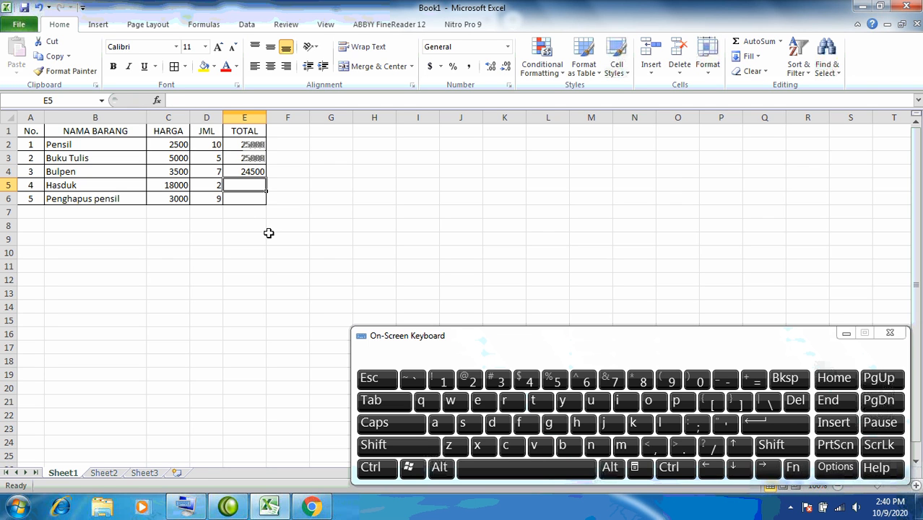
Step: Clear the manually entered totals from the TOTAL cells E2:E6
left_click(252, 160)
left_click(252, 148)
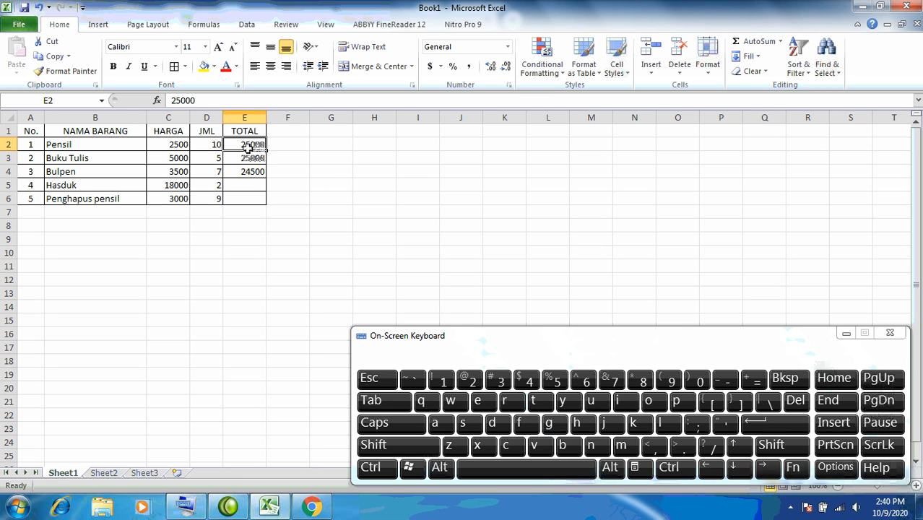
left_click_drag(247, 144, 242, 194)
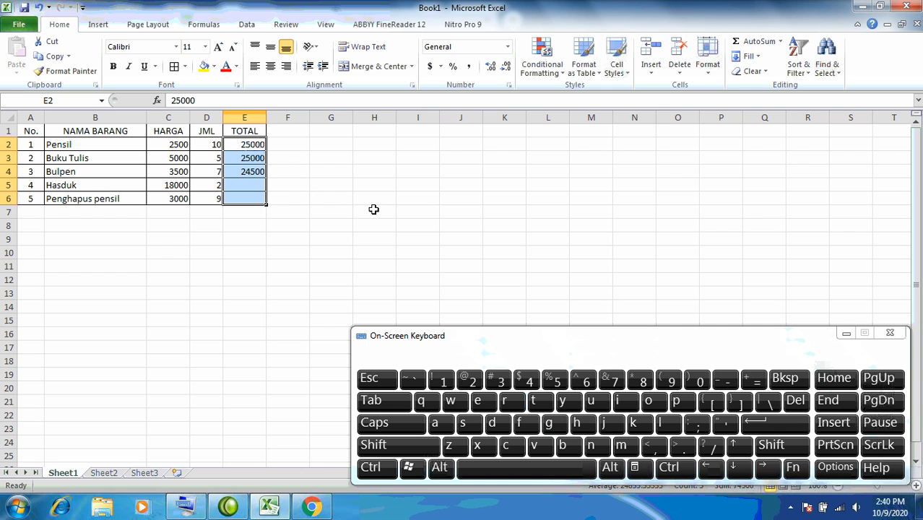
left_click(795, 400)
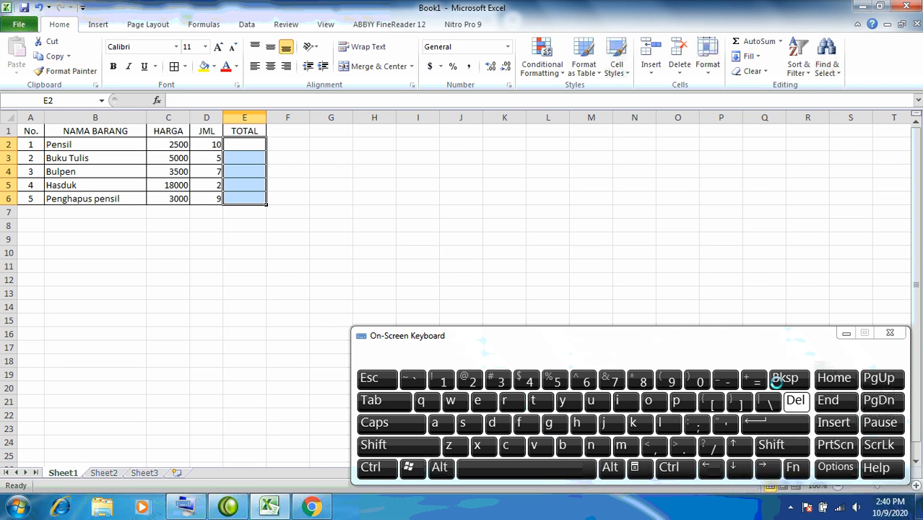
Step: Enter the formula =c2*d2 in E2 to multiply HARGA by JML for Pensil
left_click(238, 146)
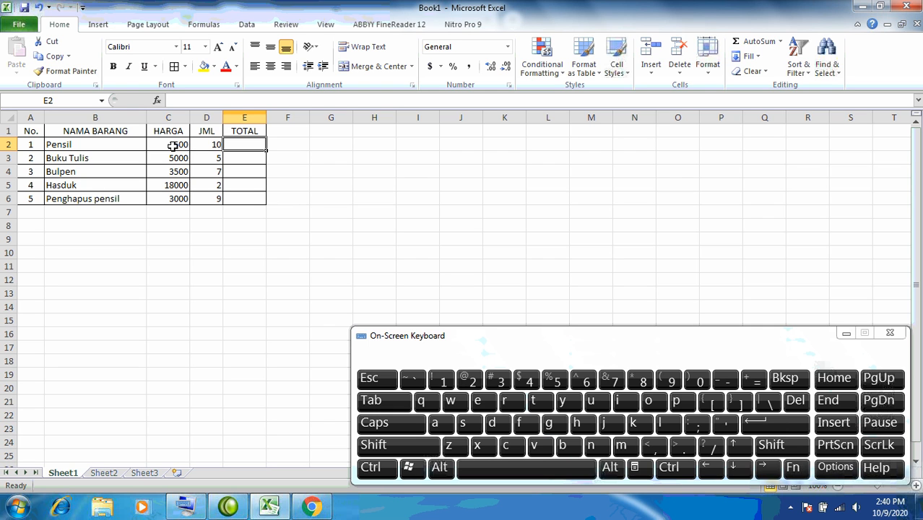
left_click(213, 145)
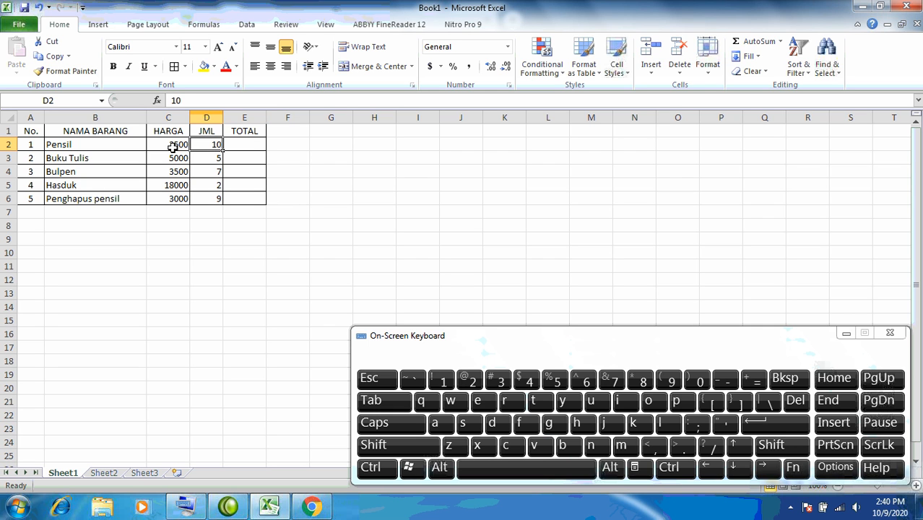
left_click(173, 146)
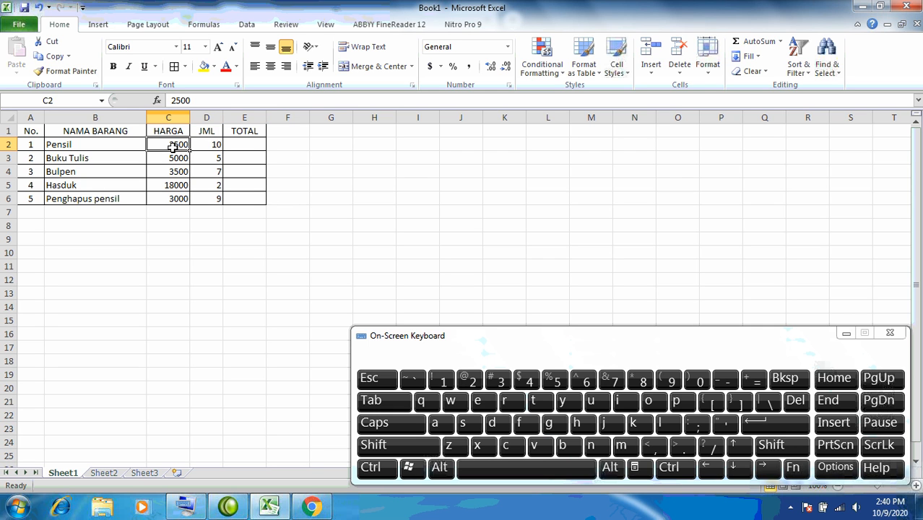
left_click(213, 145)
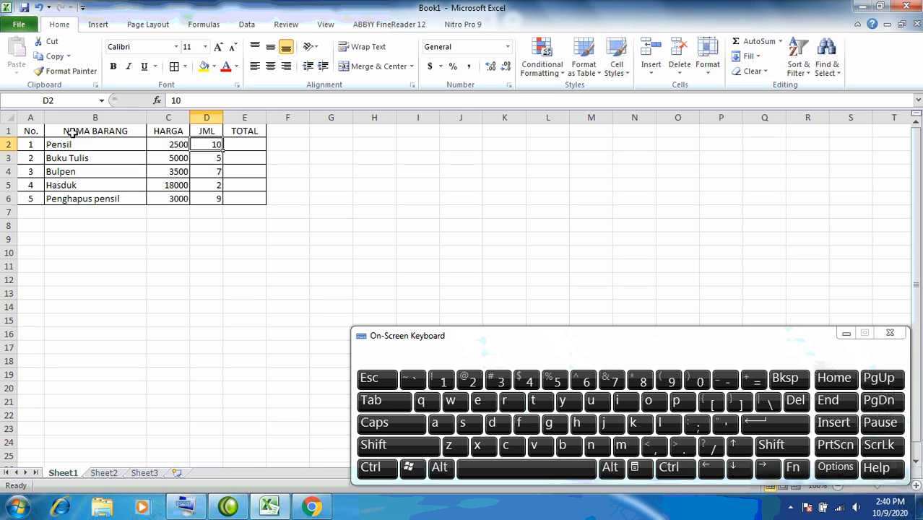
left_click(253, 146)
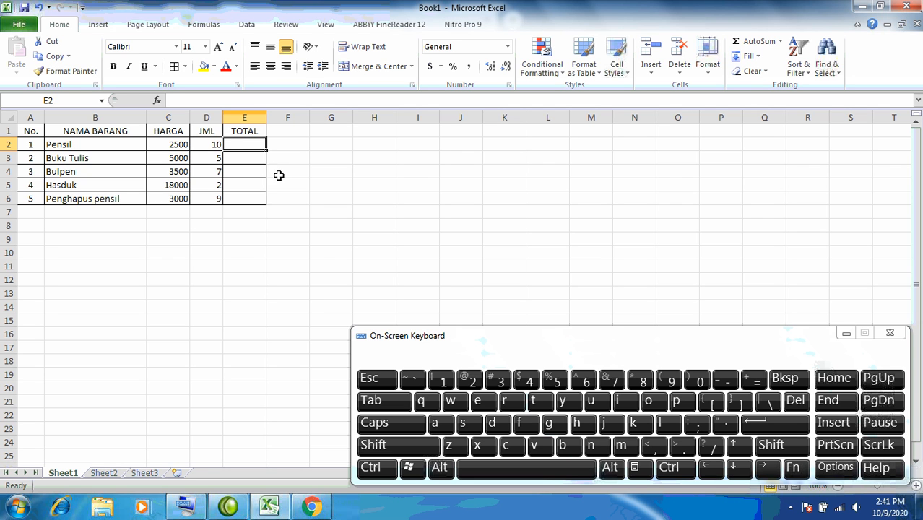
type("=")
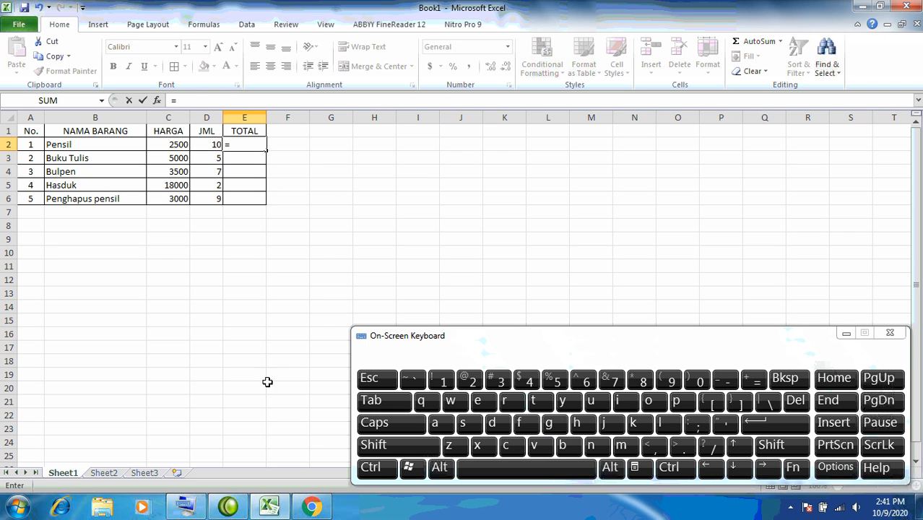
type("c")
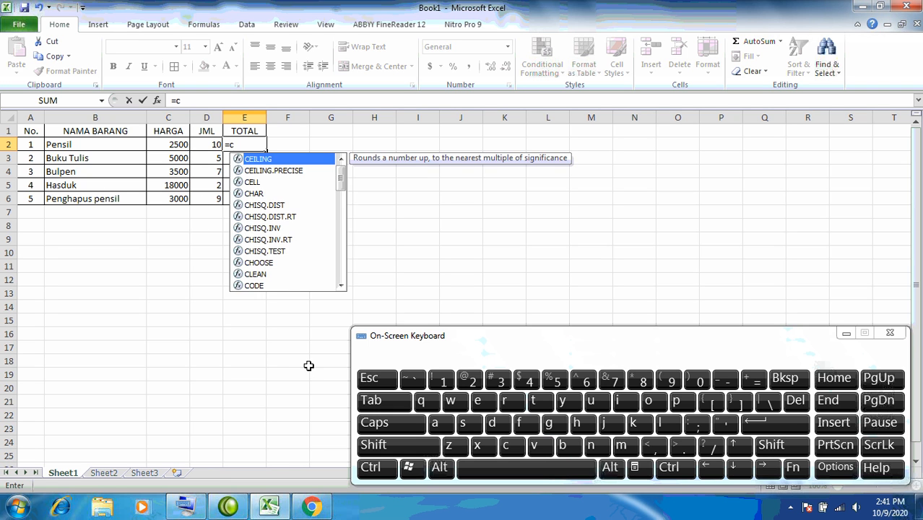
type("2")
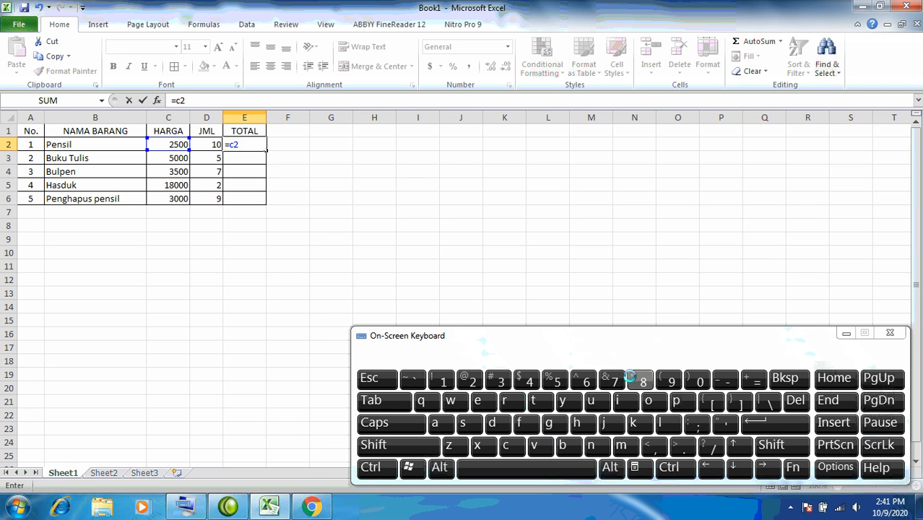
left_click(772, 445)
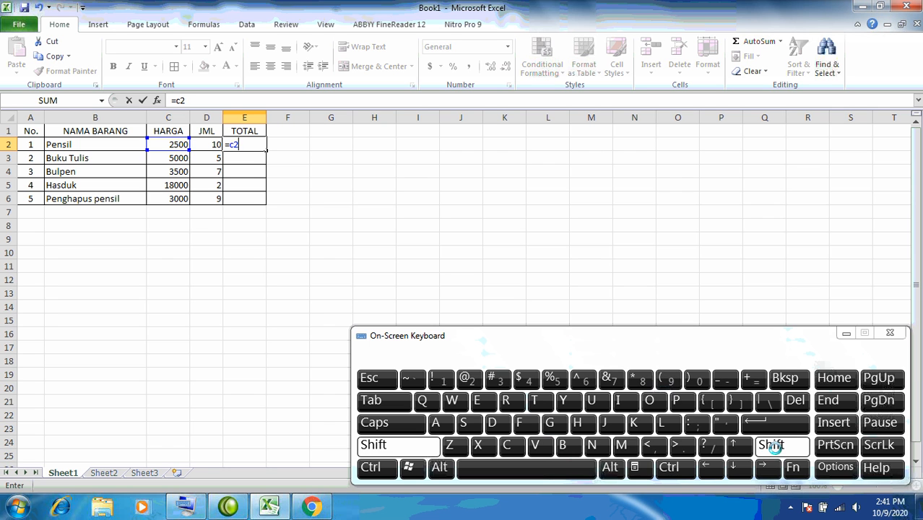
left_click(638, 378)
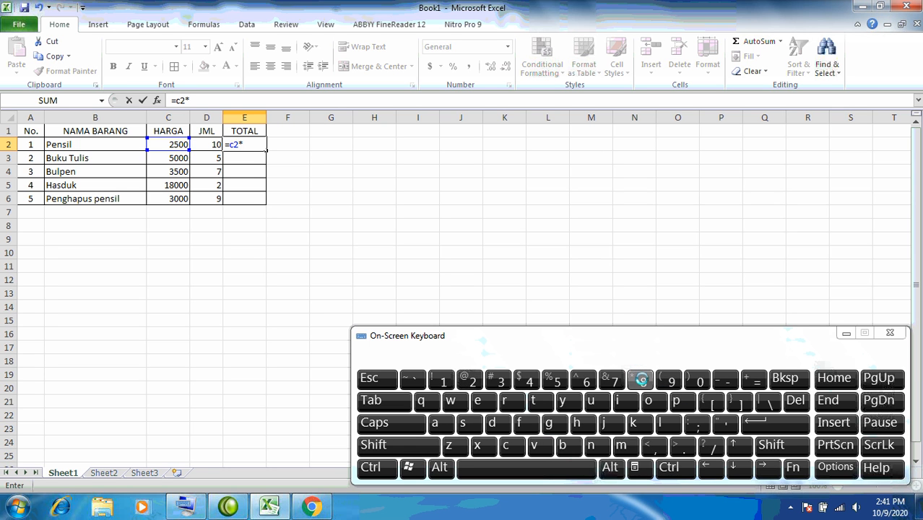
left_click(492, 423)
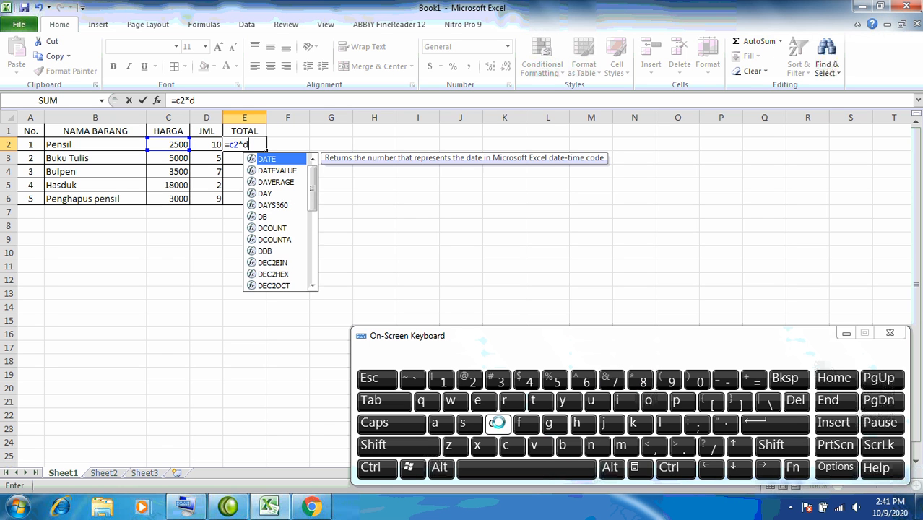
left_click(471, 380)
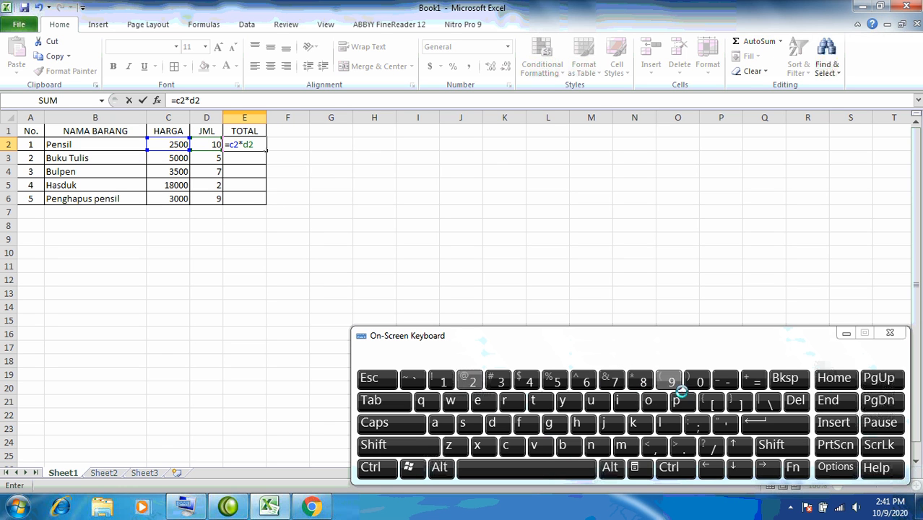
left_click(744, 422)
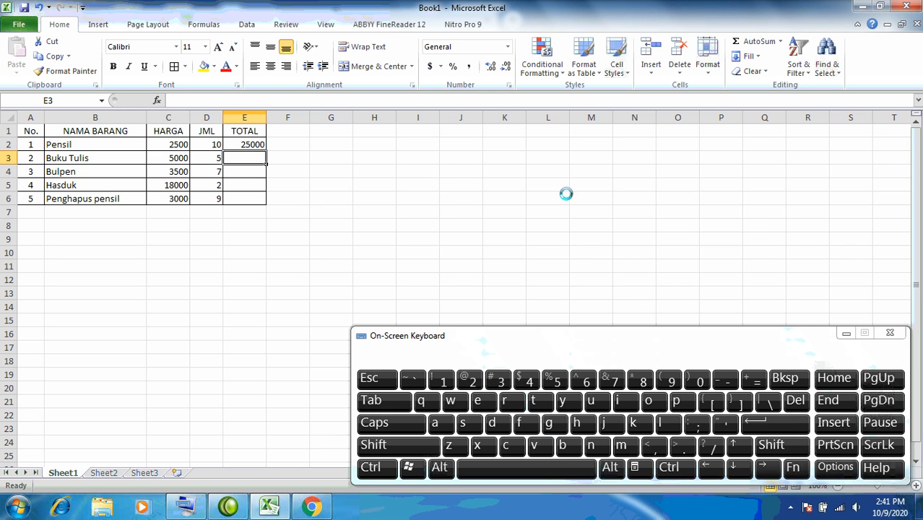
Step: Calculate the TOTAL for Buku Tulis in E3 with the formula =c3*d3
left_click(171, 159)
left_click(215, 159)
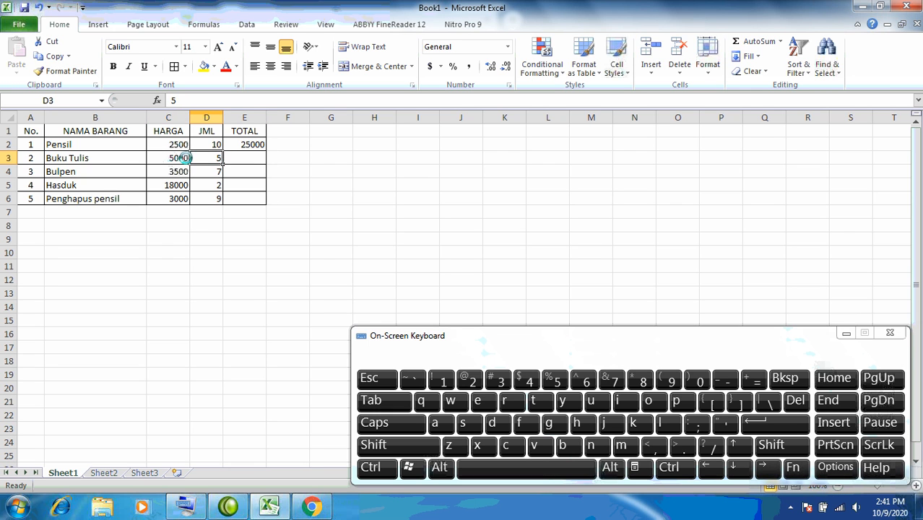
left_click(171, 158)
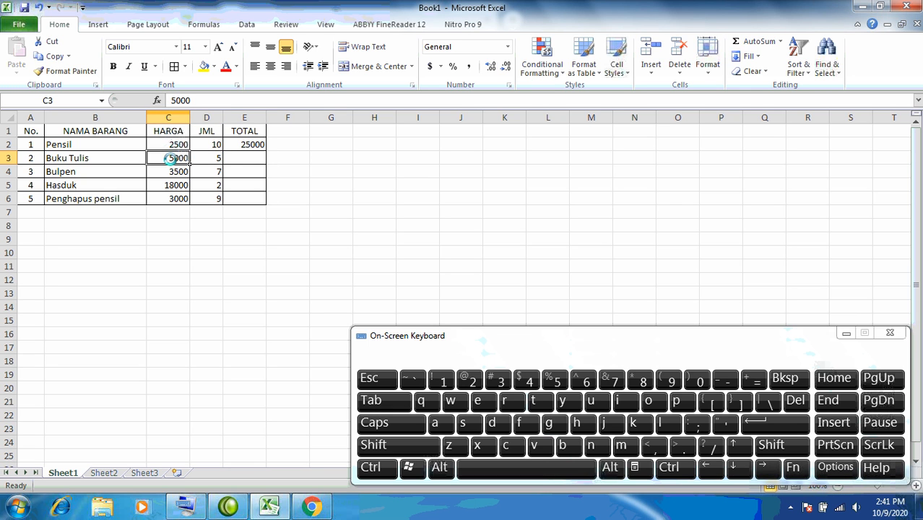
left_click(211, 157)
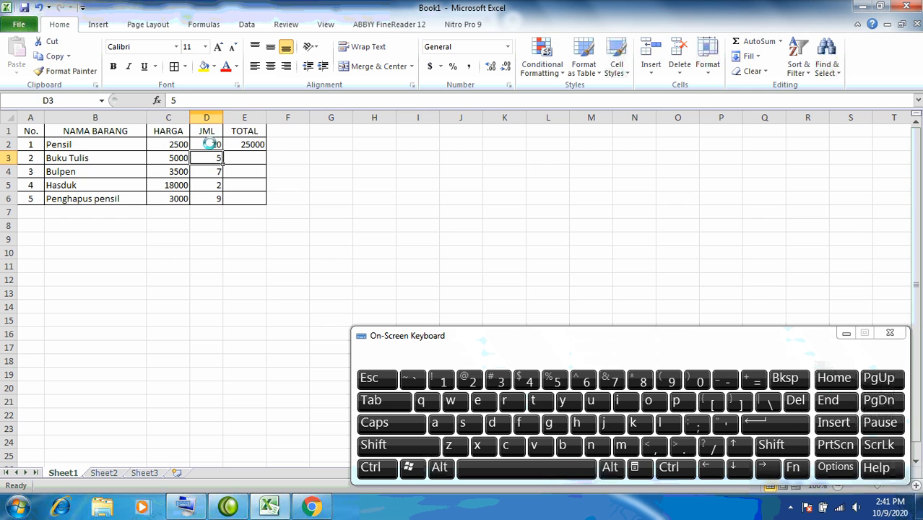
left_click(249, 157)
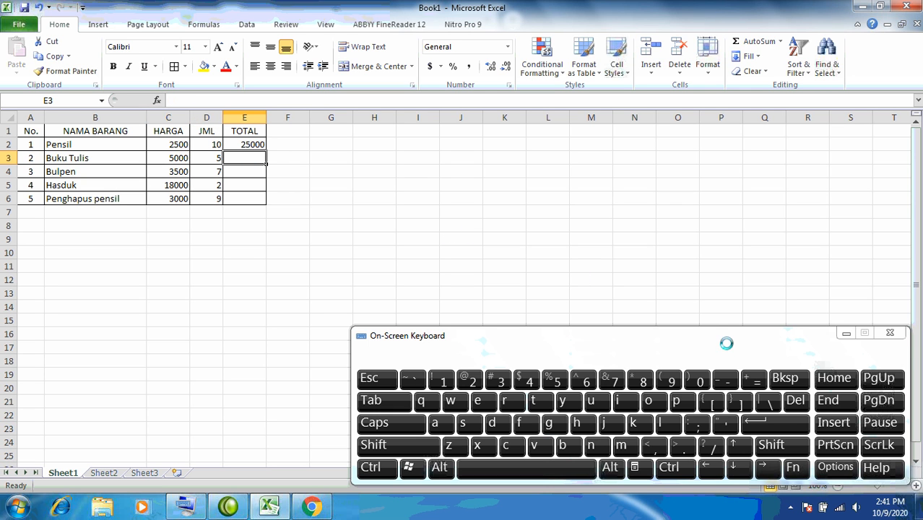
left_click(753, 381)
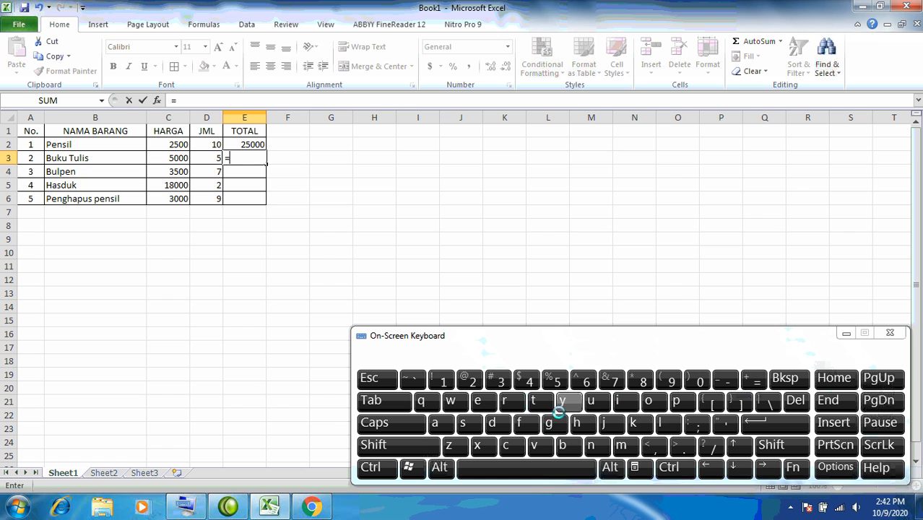
left_click(511, 444)
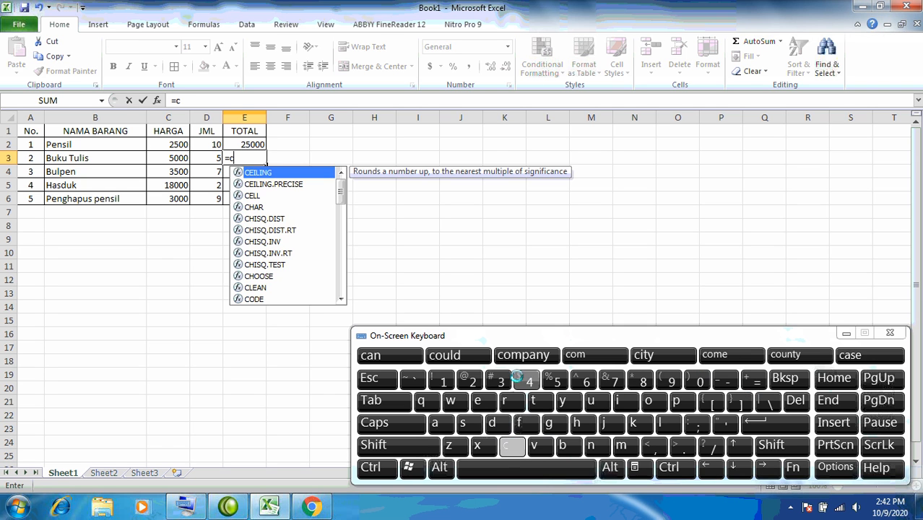
left_click(498, 382)
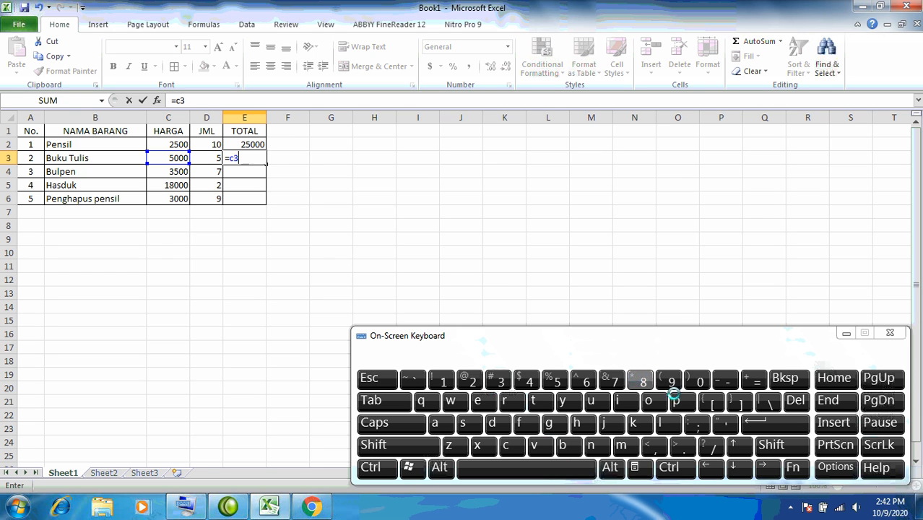
left_click(770, 445)
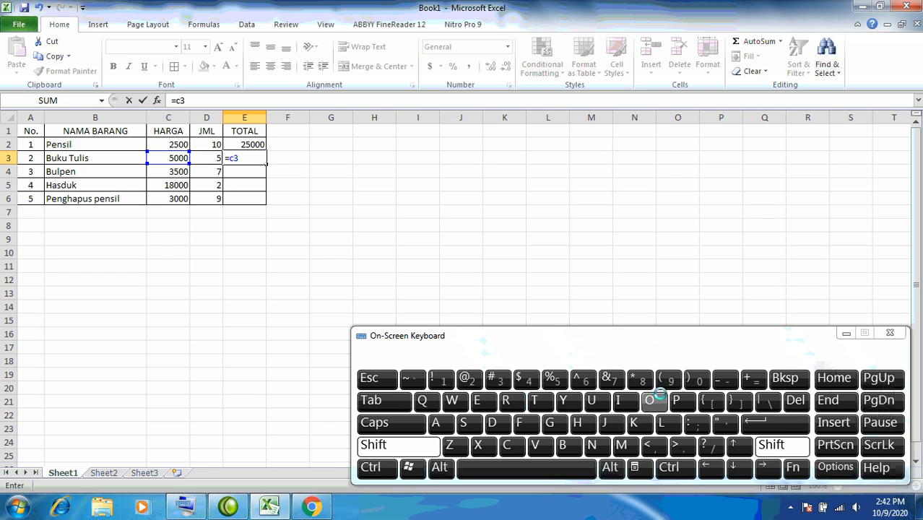
left_click(641, 379)
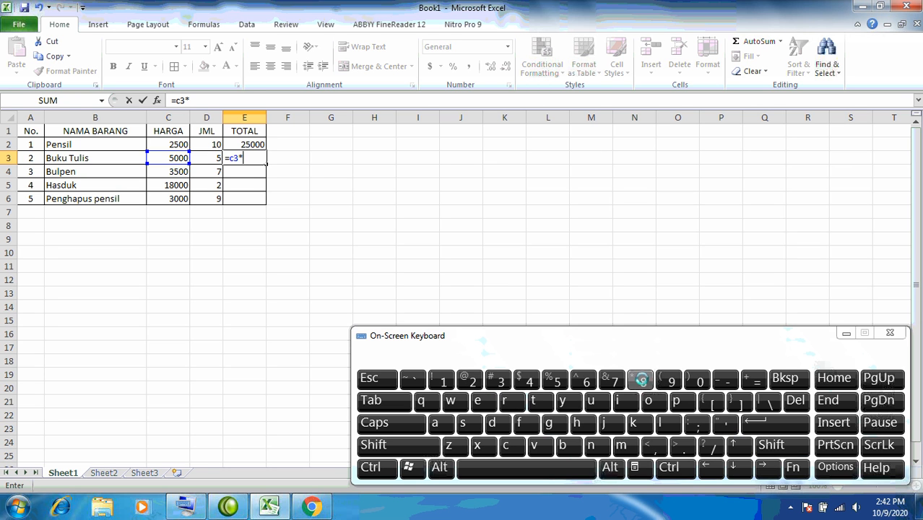
left_click(492, 423)
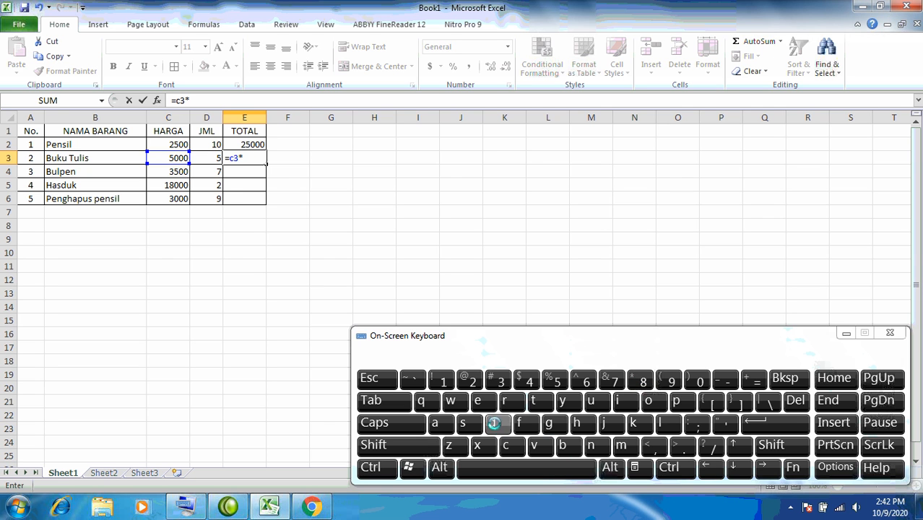
left_click(497, 380)
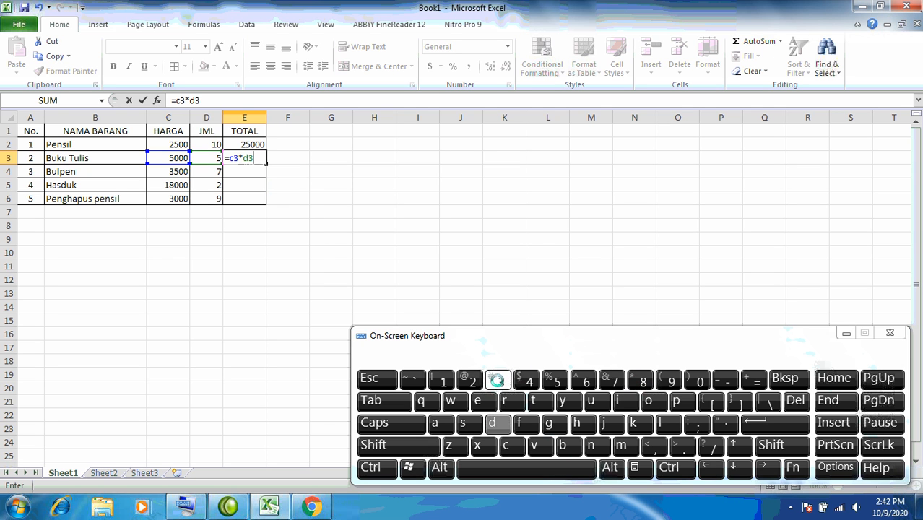
left_click(768, 423)
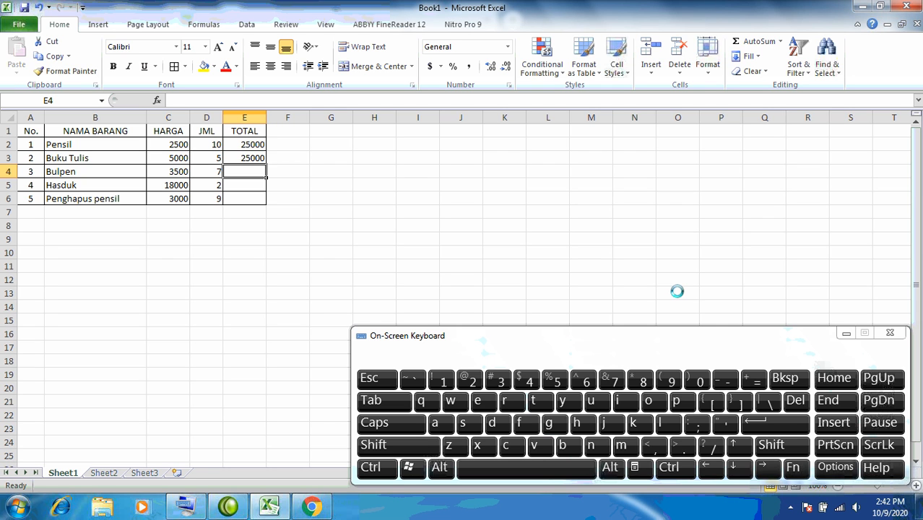
Step: Enter the formula =C4*D4 in E4 to calculate the TOTAL for Bulpen
left_click(755, 378)
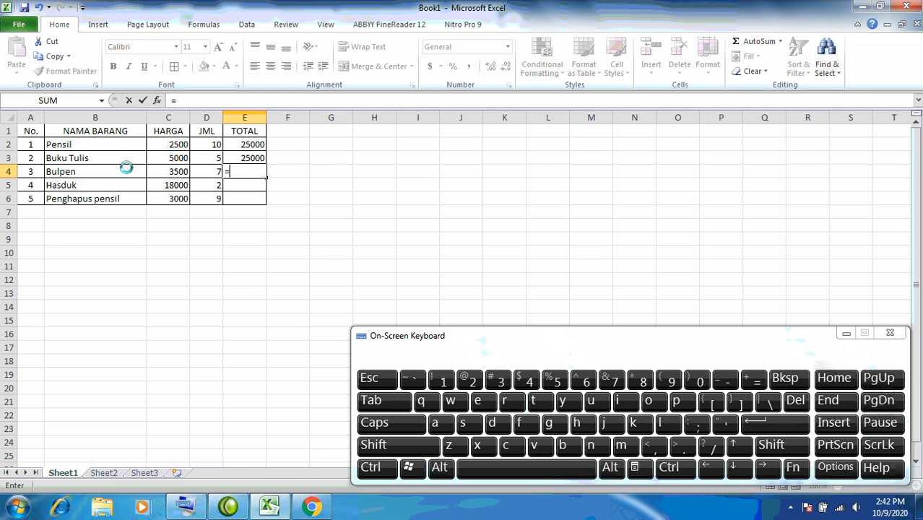
left_click(173, 171)
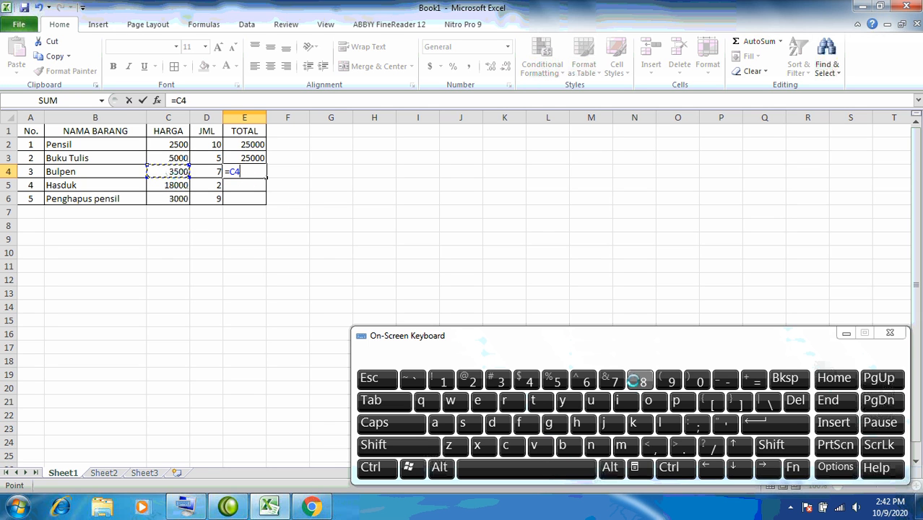
left_click(773, 445)
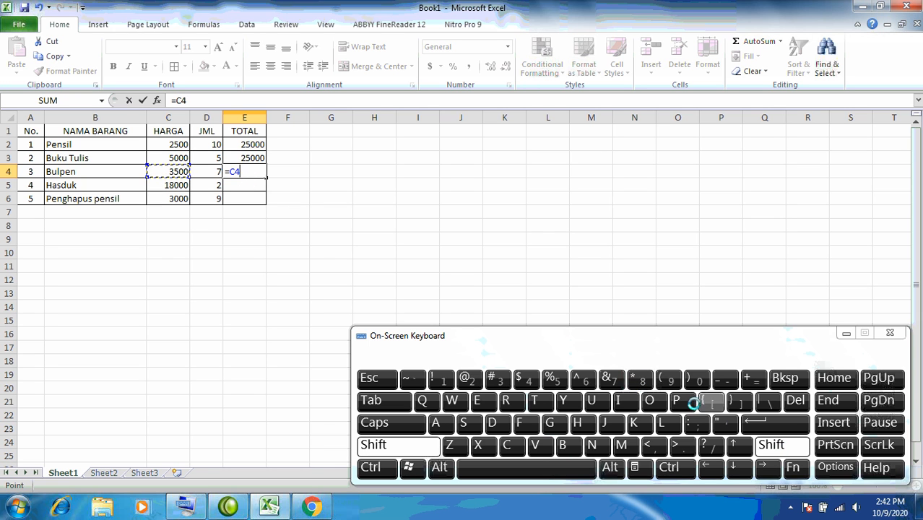
left_click(638, 379)
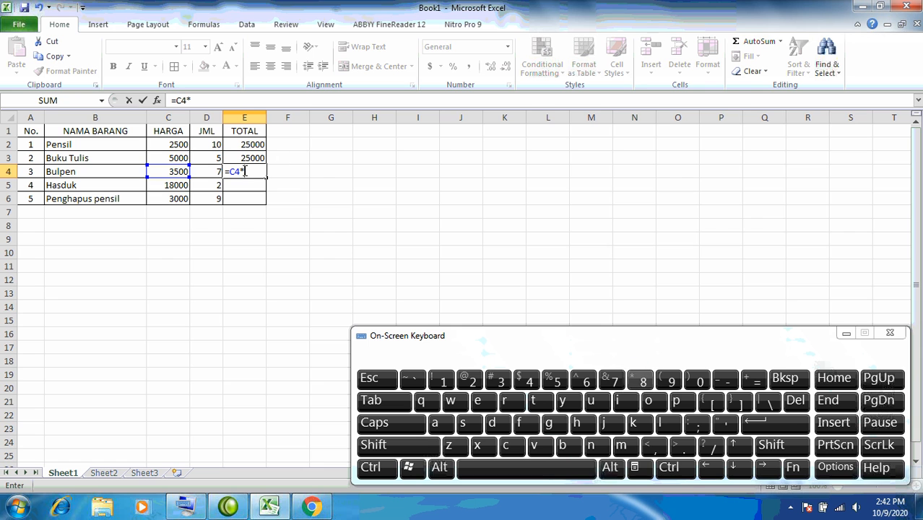
left_click(212, 172)
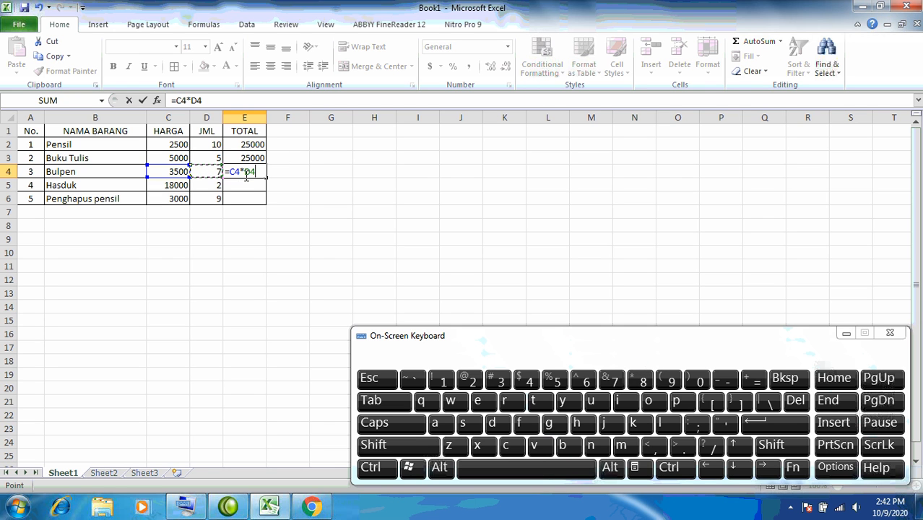
left_click(776, 423)
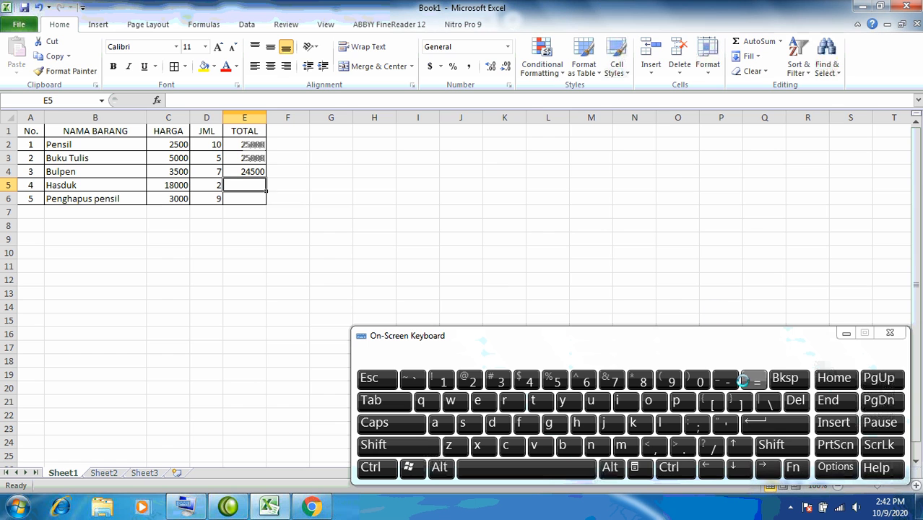
Step: Enter the formula =C5*D5 in E5 to calculate the TOTAL for Hasduk
left_click(754, 379)
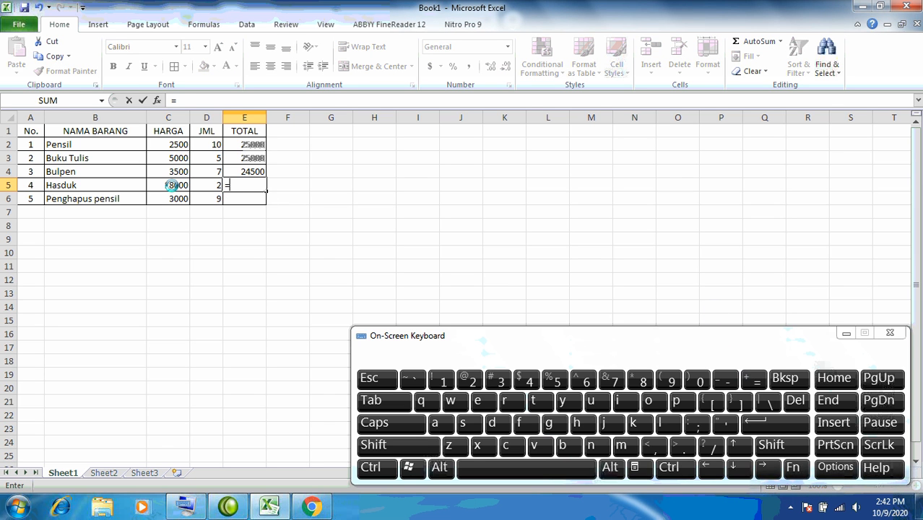
left_click(171, 185)
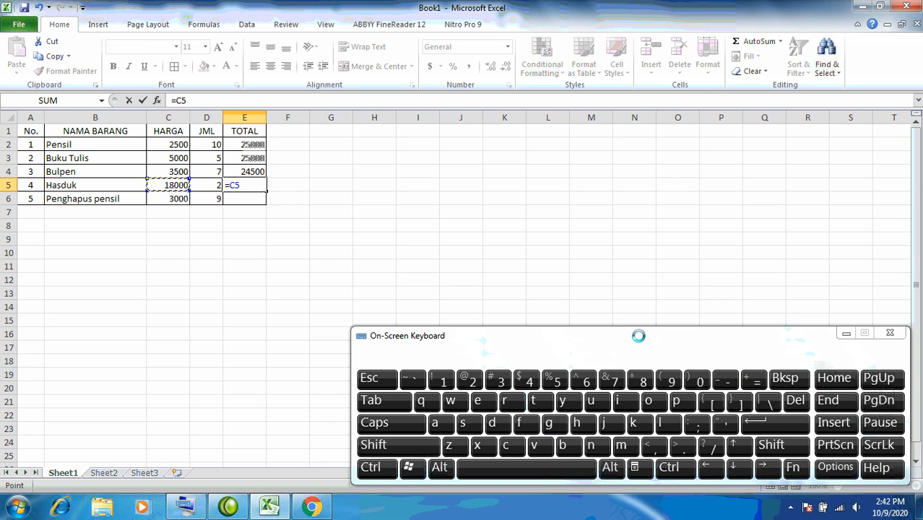
left_click(772, 445)
left_click(643, 381)
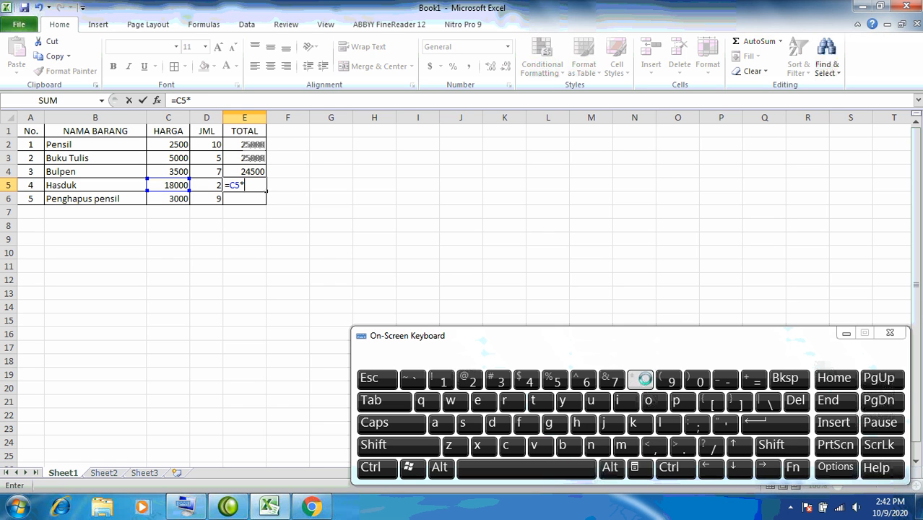
left_click(205, 185)
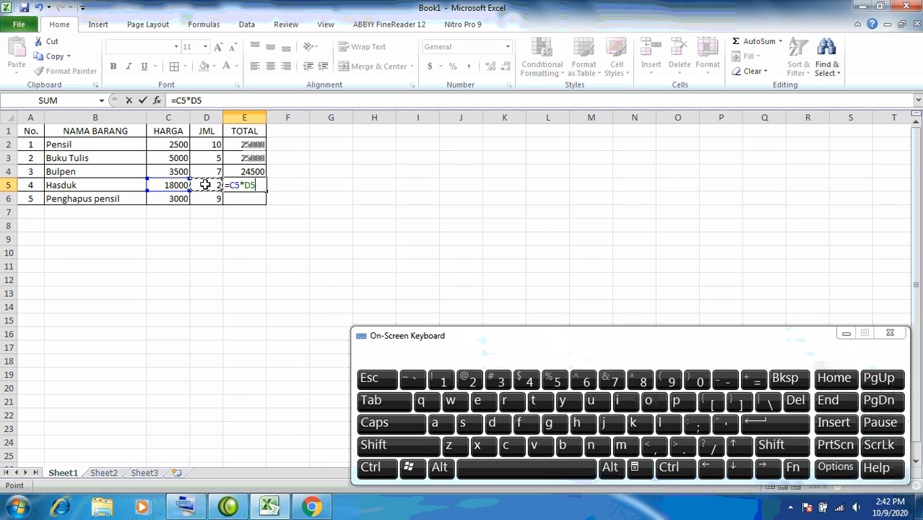
left_click(773, 422)
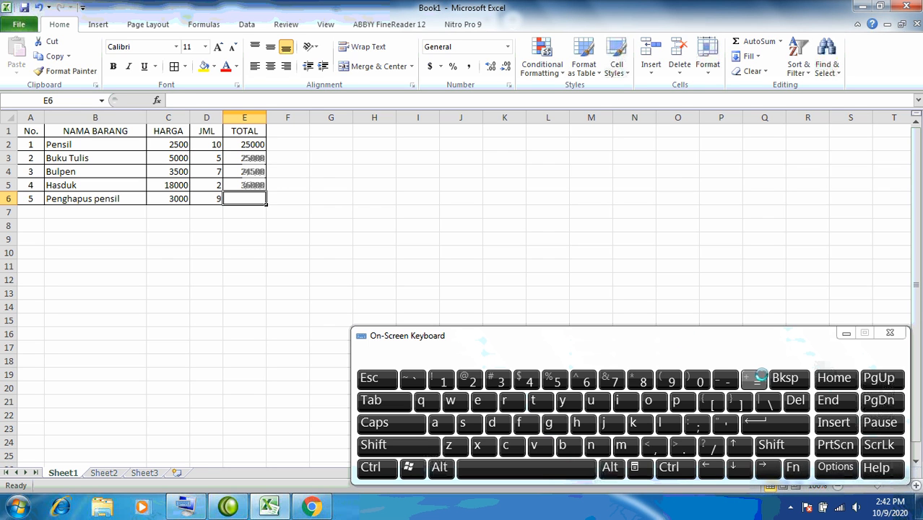
Step: Enter the formula =C6*D6 in E6 to calculate the TOTAL for Penghapus pensil
left_click(755, 377)
left_click(179, 198)
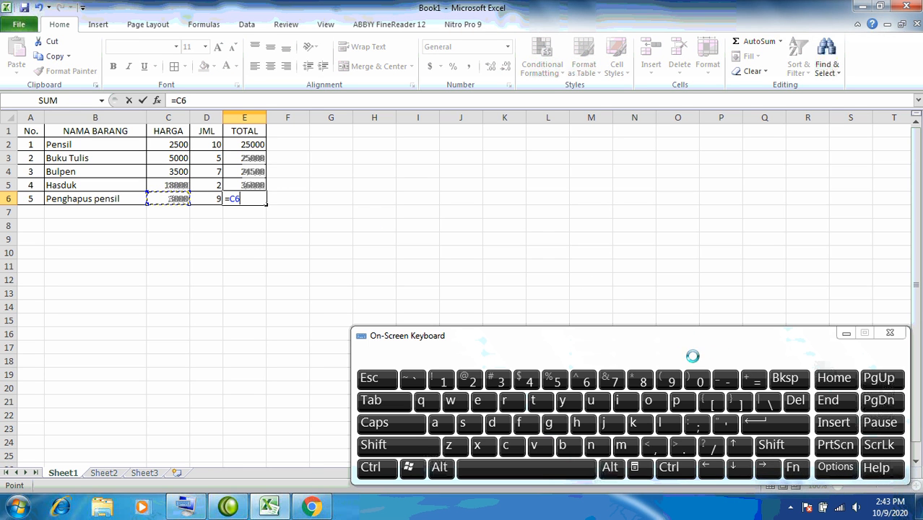
left_click(770, 444)
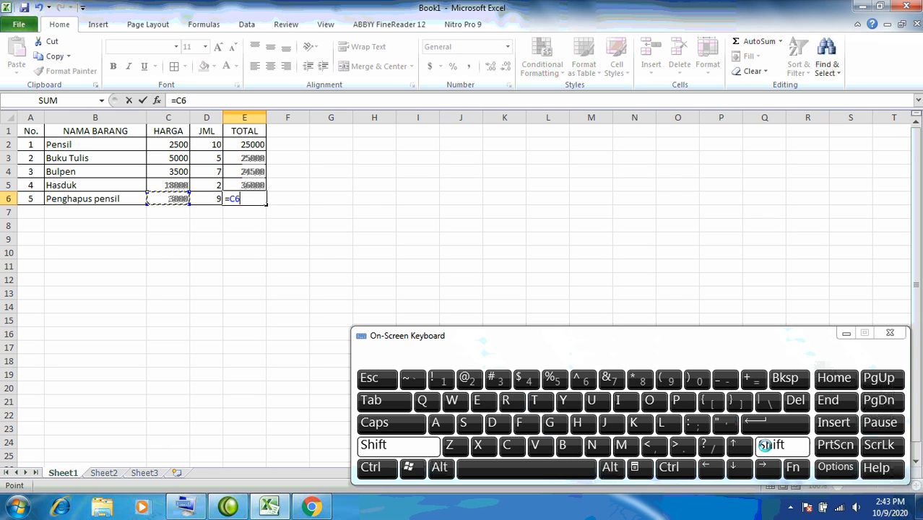
left_click(636, 378)
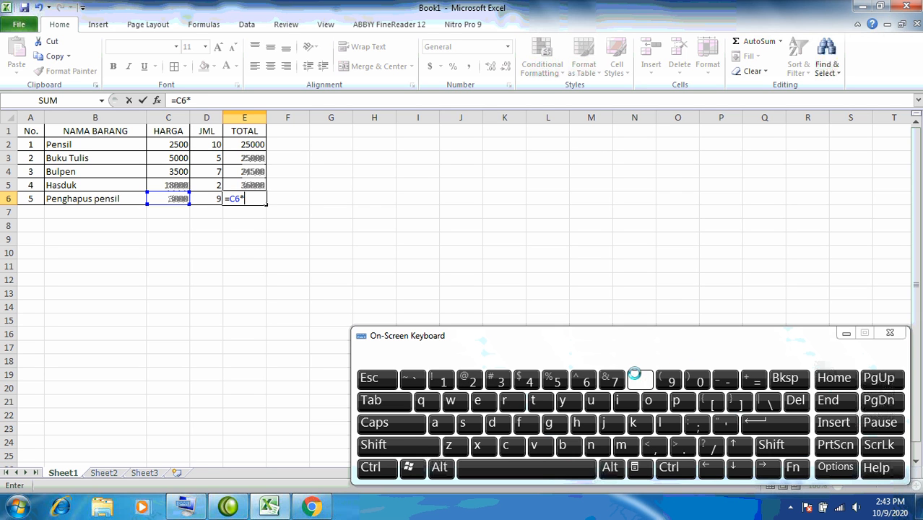
left_click(210, 197)
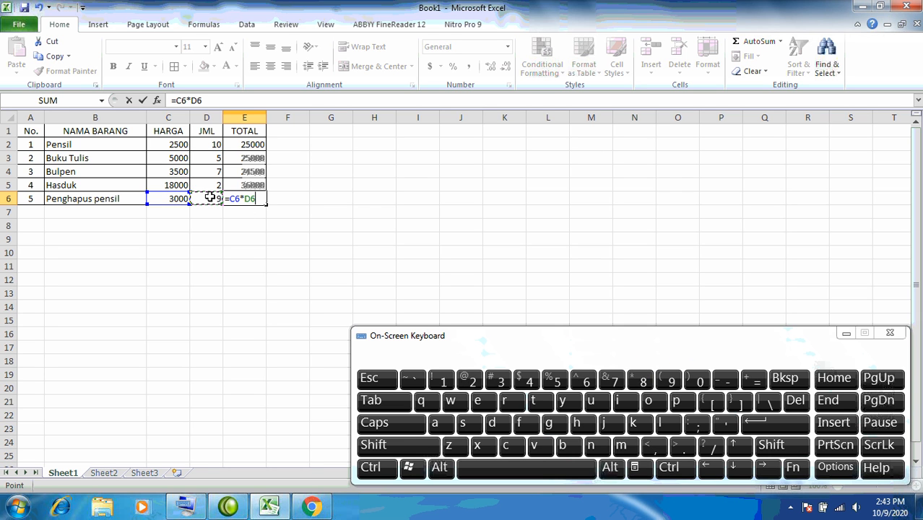
left_click(775, 422)
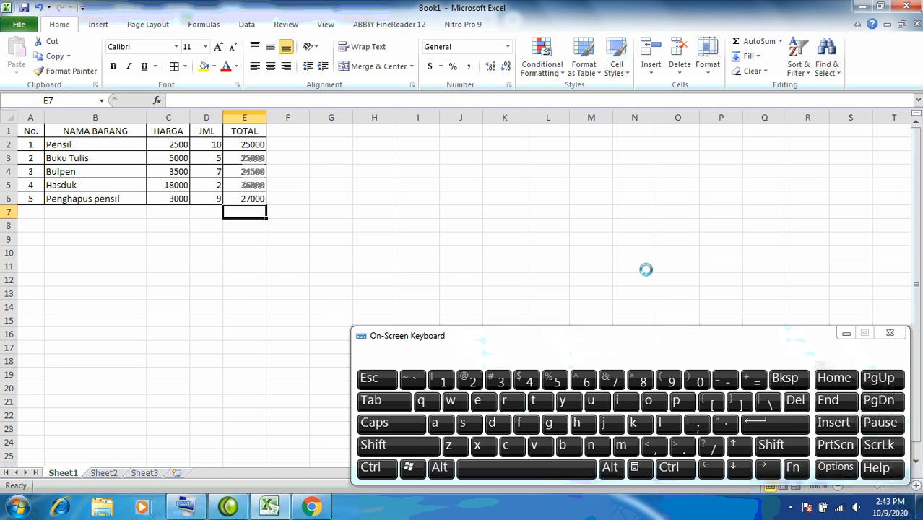
Step: Examine the formulas in the TOTAL column and the empty cells below the table
left_click(250, 157)
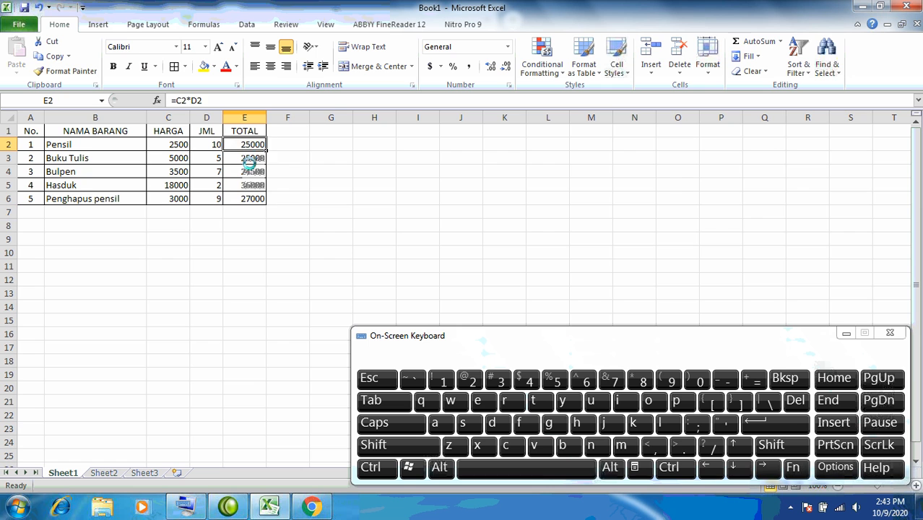
left_click(247, 187)
left_click(245, 206)
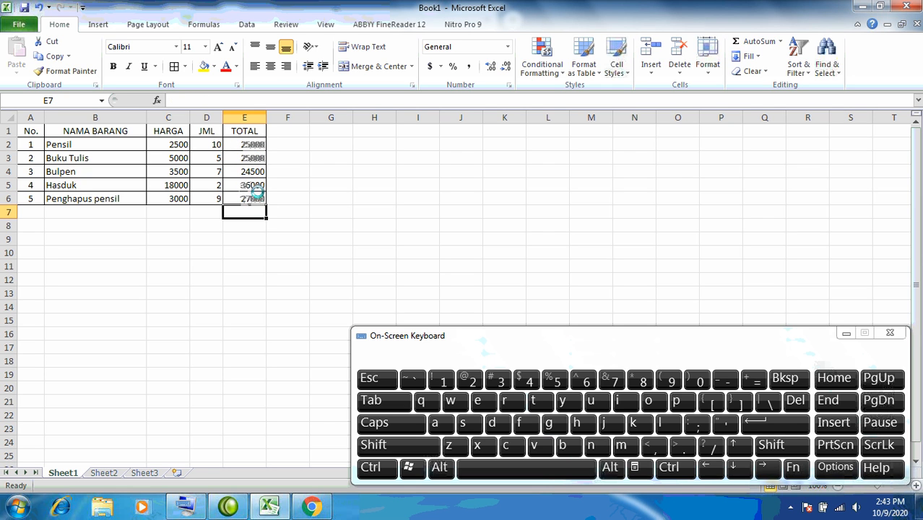
left_click(256, 196)
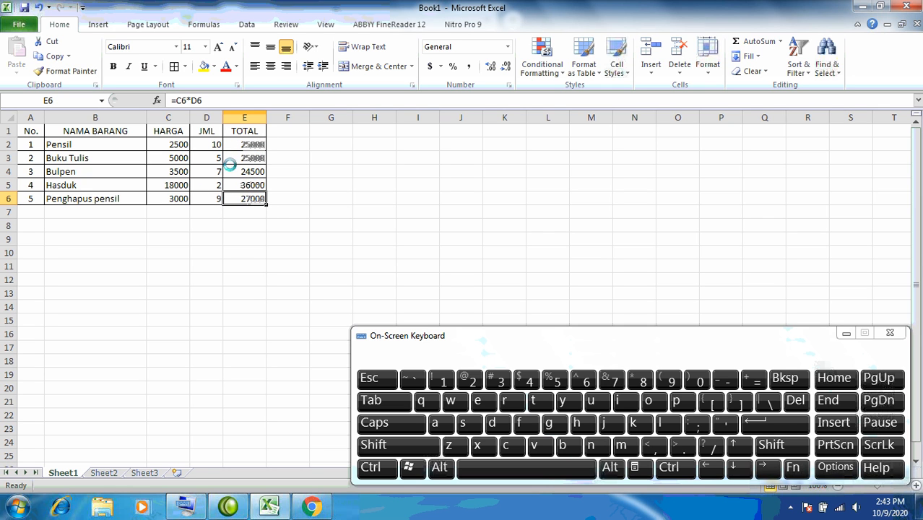
left_click(251, 215)
left_click(247, 227)
left_click(247, 248)
left_click(243, 278)
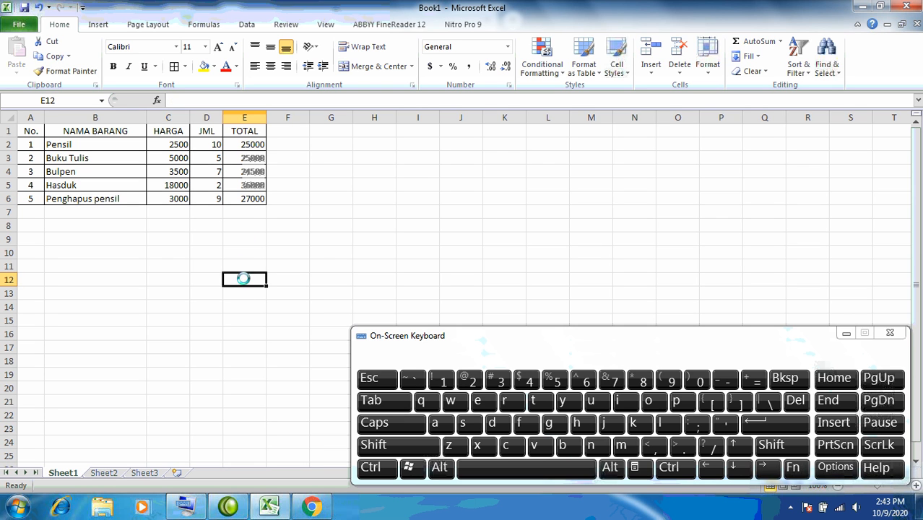
left_click(245, 297)
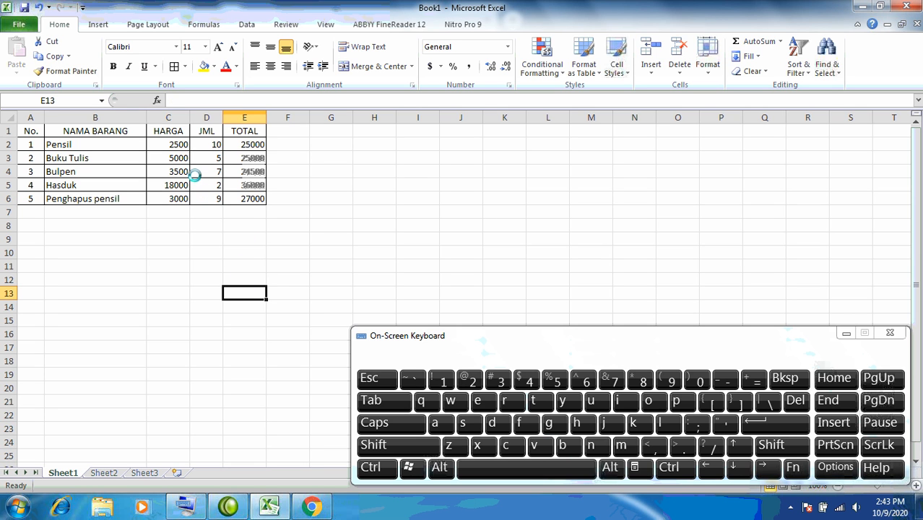
Step: Clear all the TOTAL formulas from cells E2:E6
left_click(253, 148)
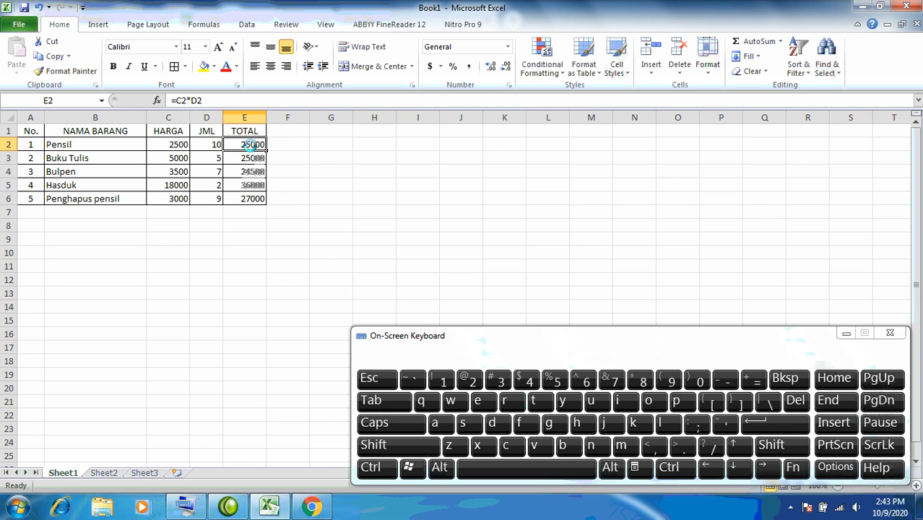
left_click_drag(237, 145, 253, 198)
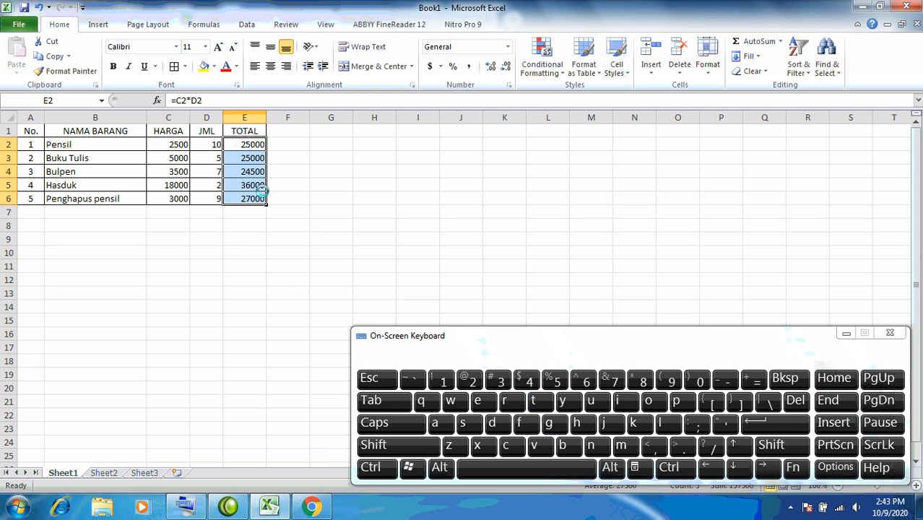
left_click(798, 400)
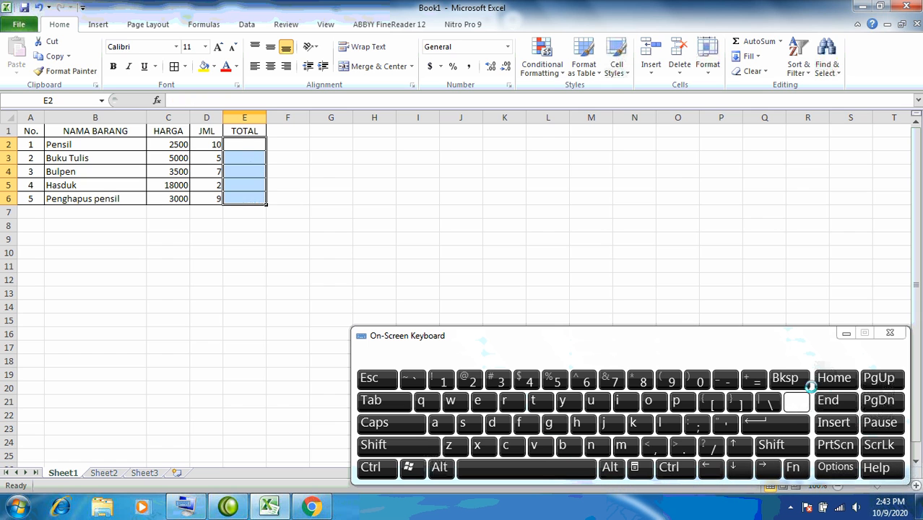
Step: Enter the formula =C2*D2 in E2 to multiply HARGA by JML for Pensil
left_click(244, 145)
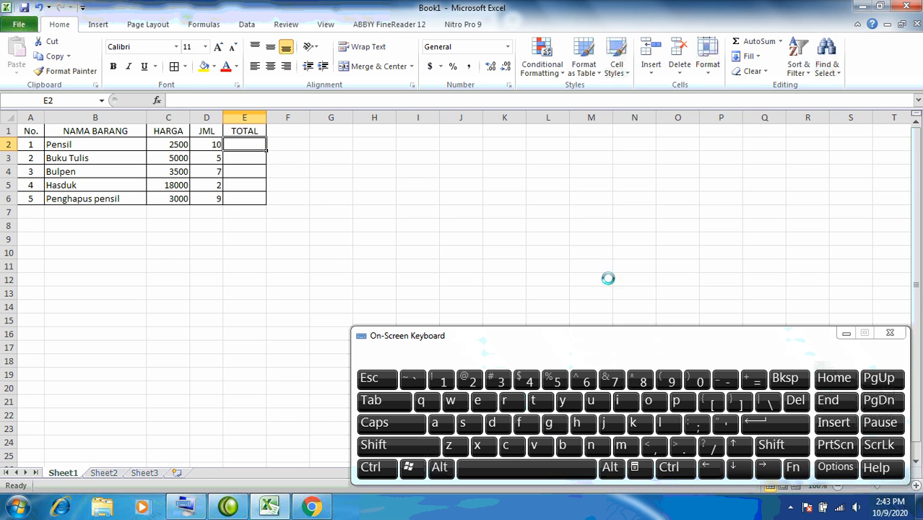
left_click(754, 377)
left_click(179, 145)
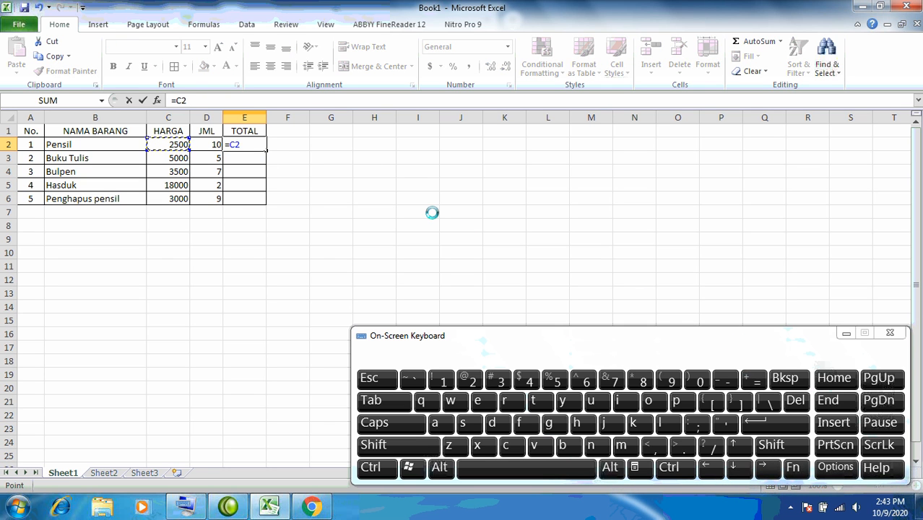
left_click(773, 446)
left_click(640, 380)
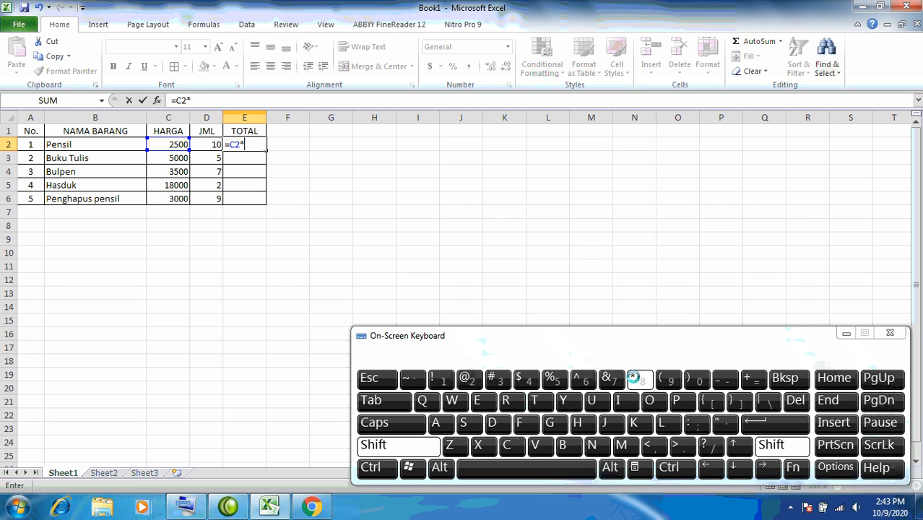
left_click(210, 145)
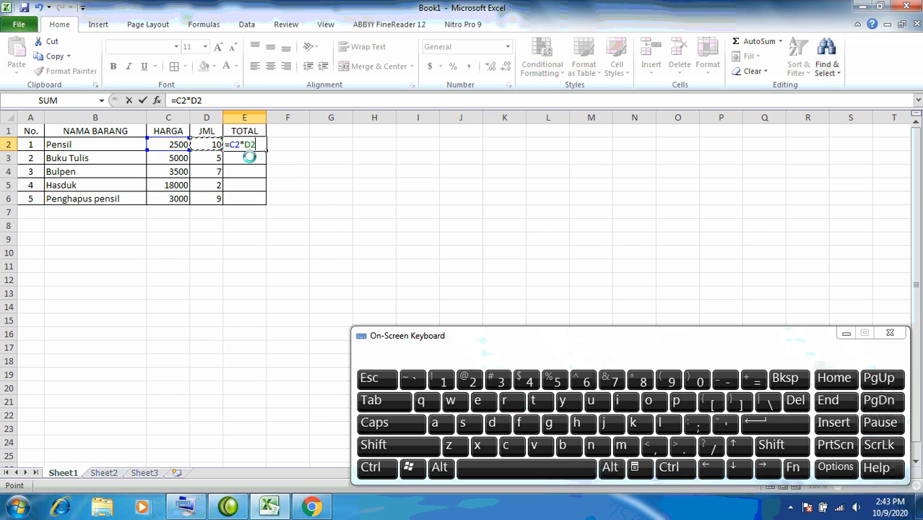
left_click(765, 423)
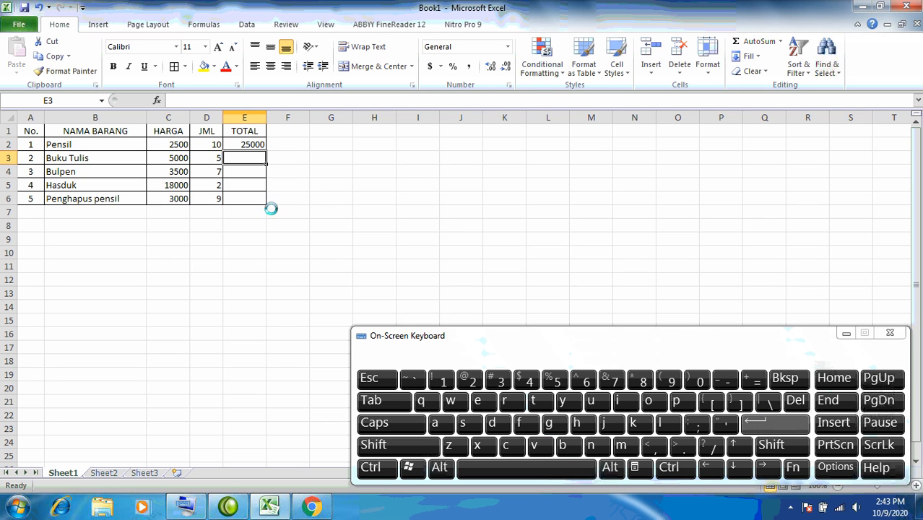
Step: Copy the TOTAL formula from E2 and paste it into E3:E6
left_click(230, 145)
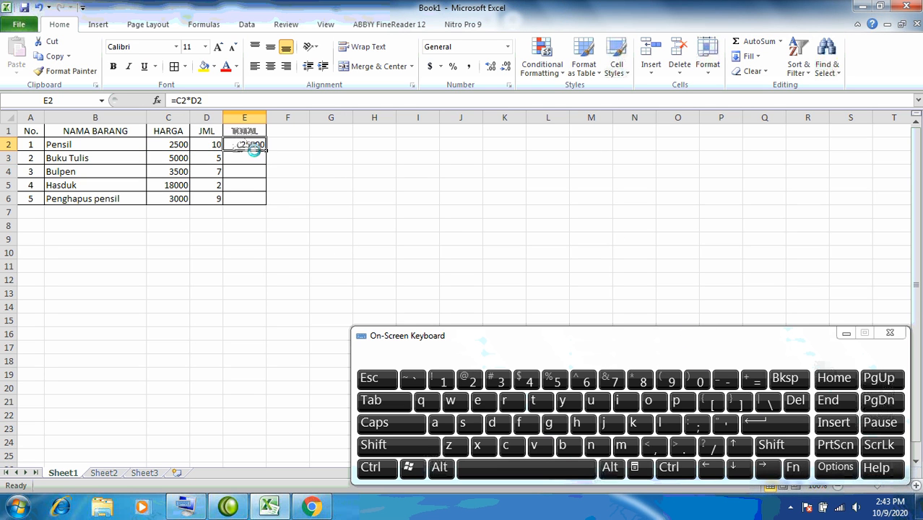
key("ctrl+c")
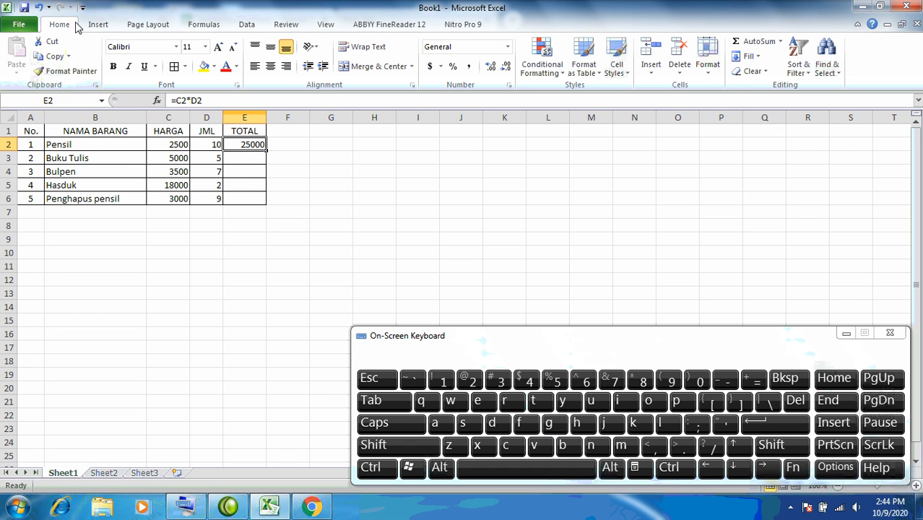
left_click(94, 28)
left_click(147, 27)
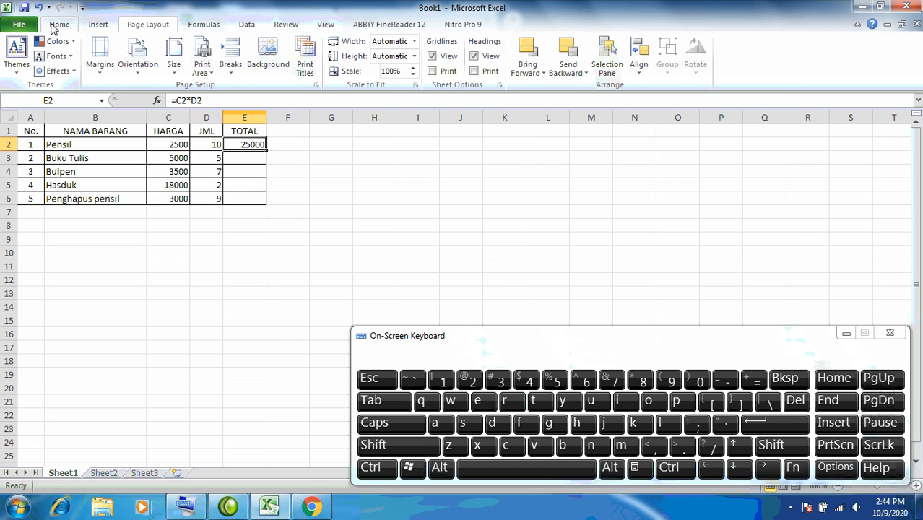
left_click(58, 25)
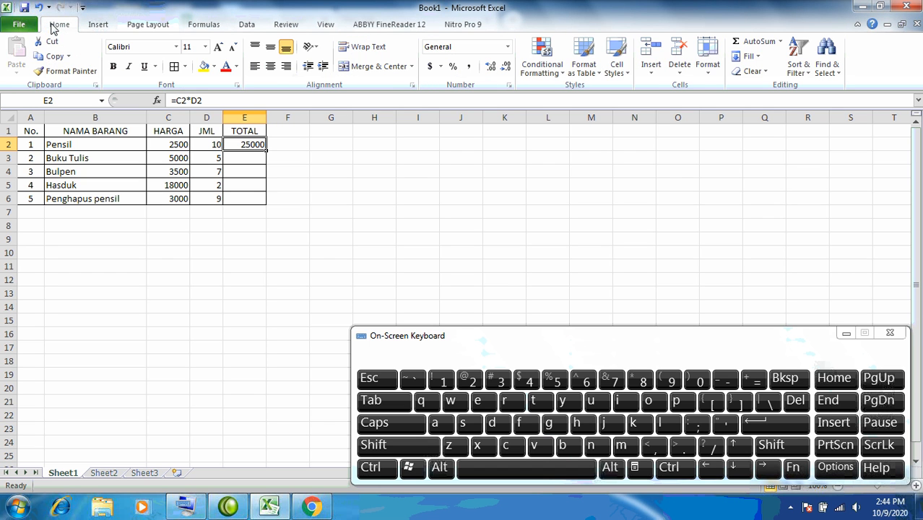
left_click(54, 57)
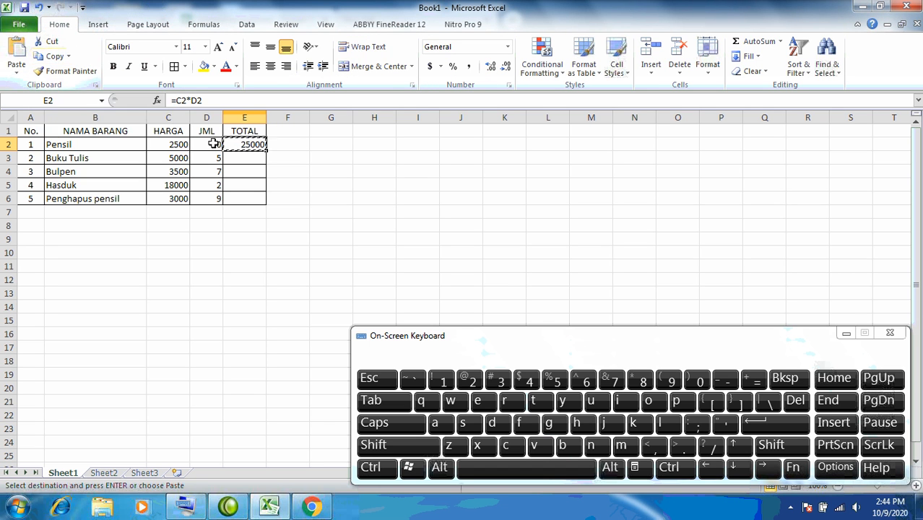
left_click(239, 156)
left_click_drag(238, 156, 248, 210)
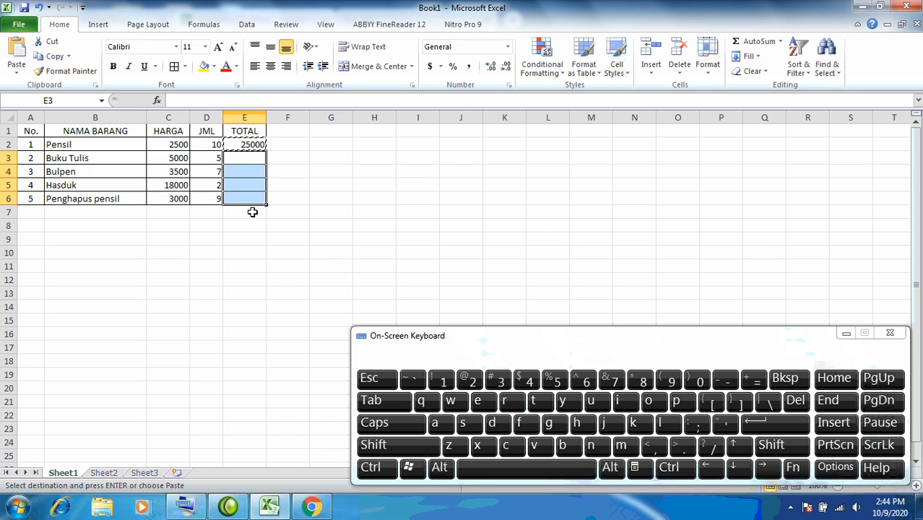
left_click(18, 49)
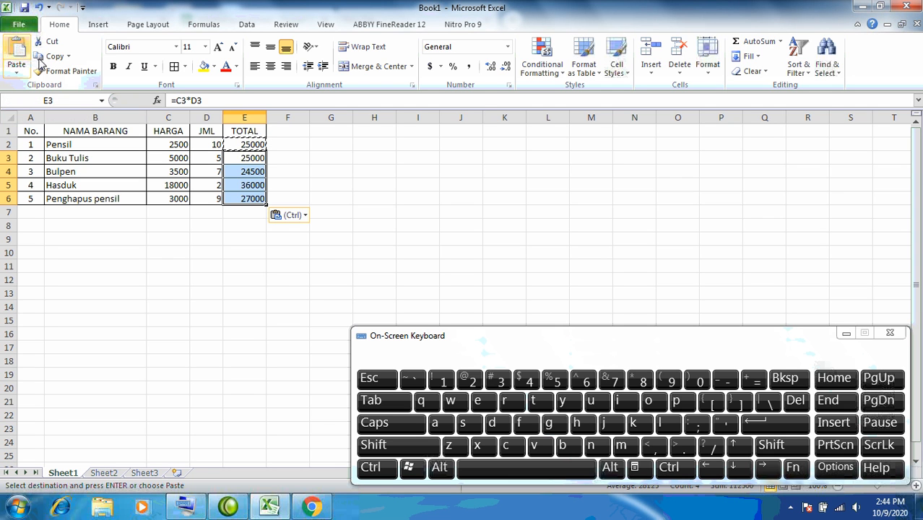
left_click(361, 173)
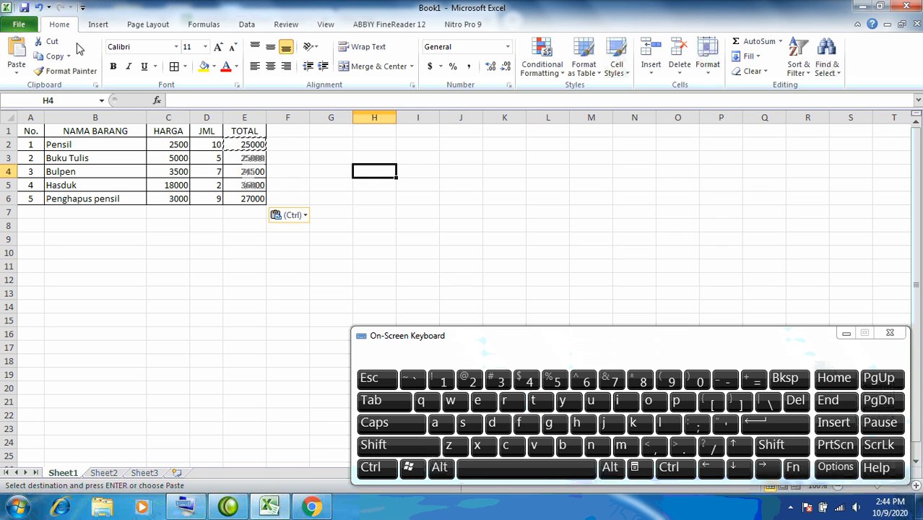
Step: Undo the formula paste in E3:E6 and reselect E2
left_click(38, 7)
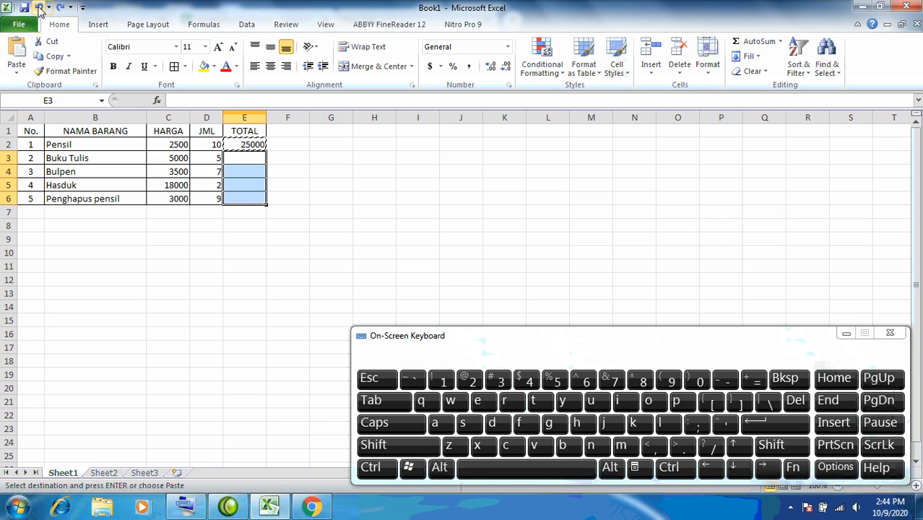
left_click(296, 174)
left_click(253, 145)
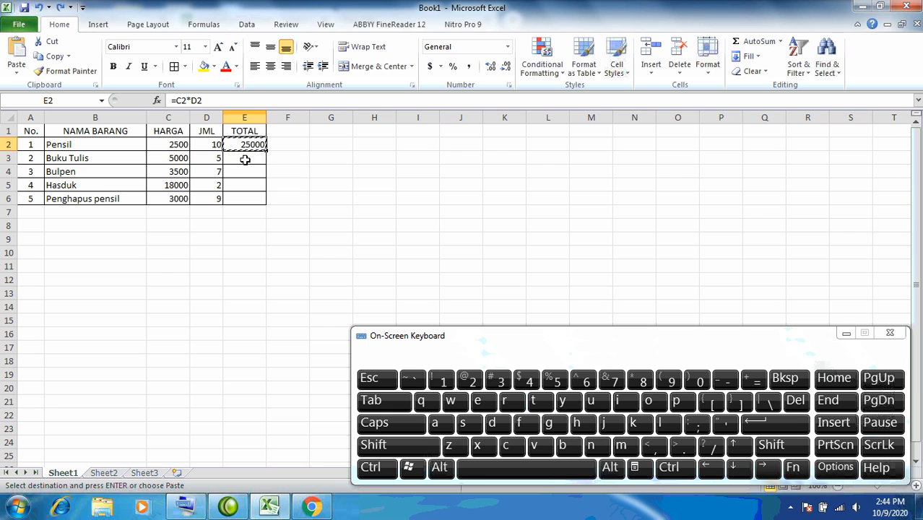
Step: Paste the copied E2 formula into E3:E6 once more, and clear the pasted cells
left_click(247, 158)
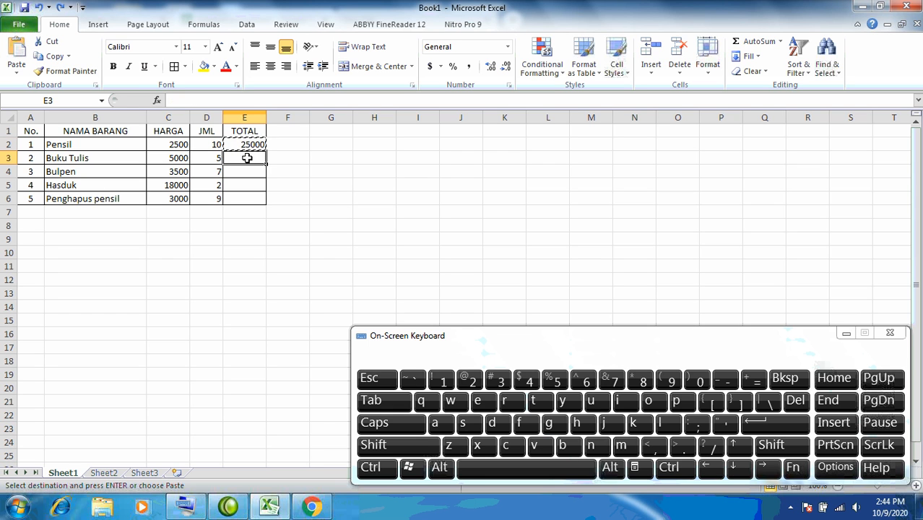
left_click_drag(246, 158, 248, 196)
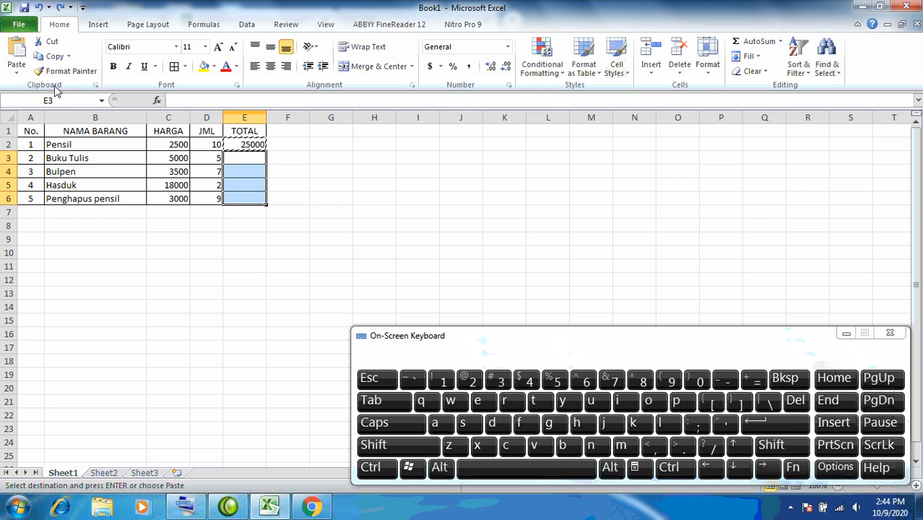
left_click(18, 51)
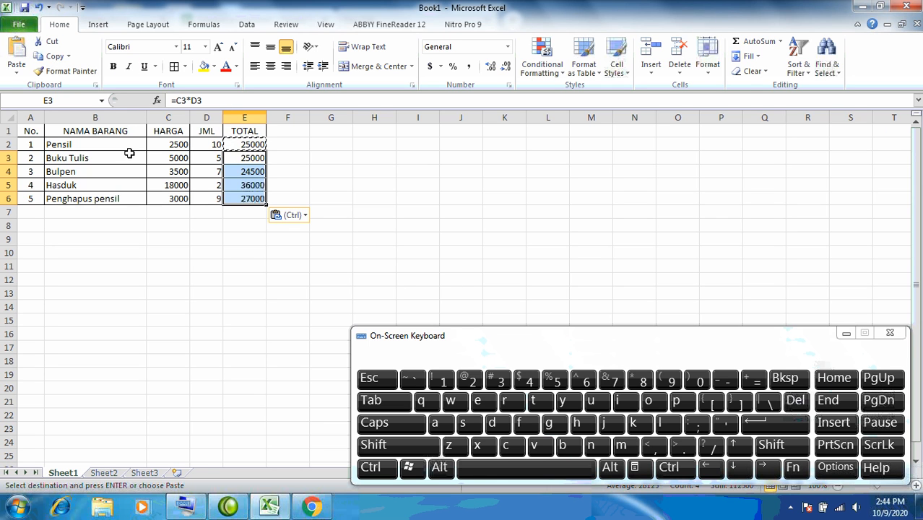
left_click(795, 400)
left_click(243, 252)
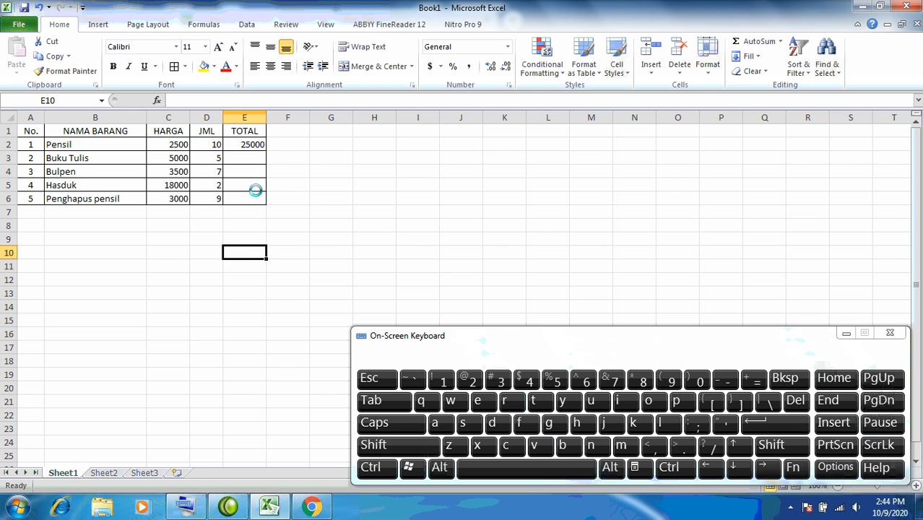
Step: Fill the TOTAL formula from E2 down to E6 three times, undoing each fill
left_click(249, 145)
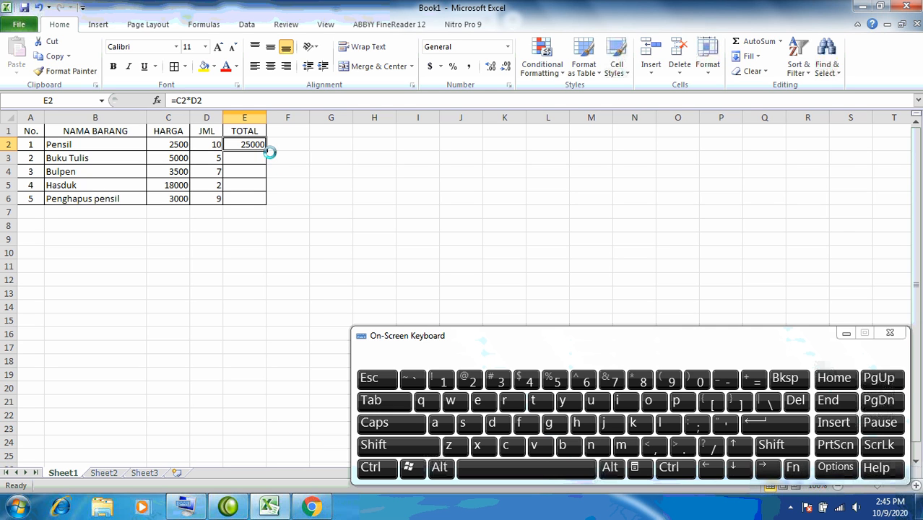
left_click_drag(266, 150, 258, 203)
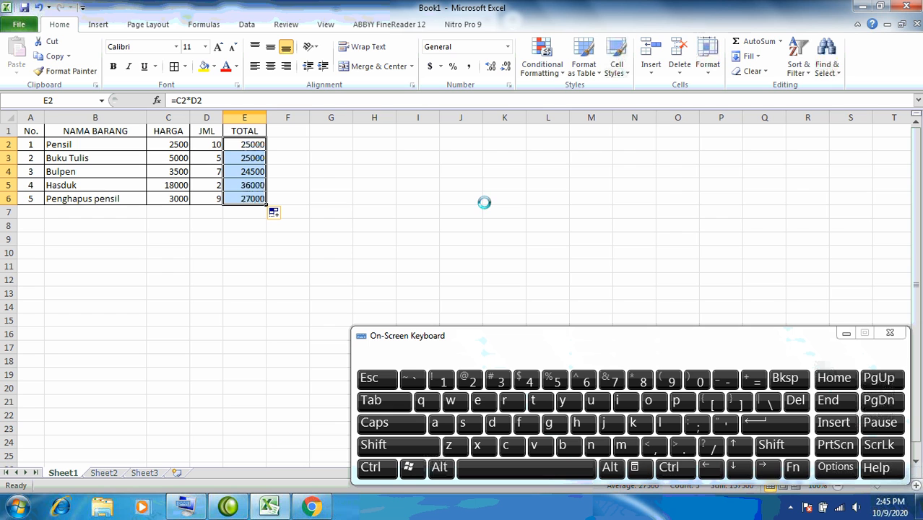
left_click(39, 7)
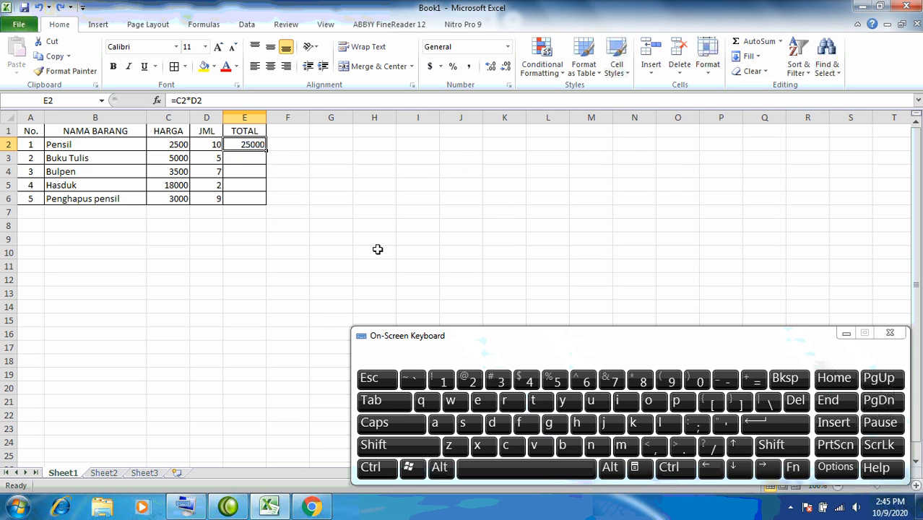
left_click(247, 162)
left_click(247, 145)
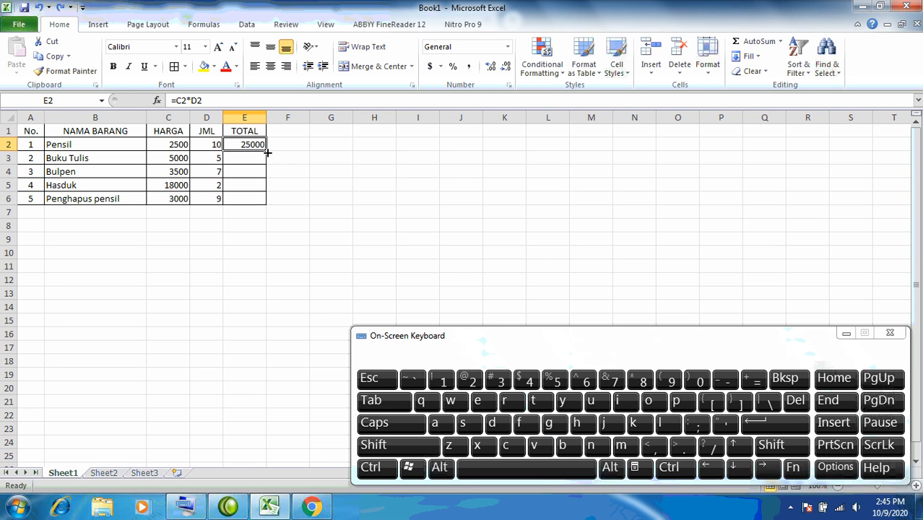
left_click_drag(268, 154, 268, 203)
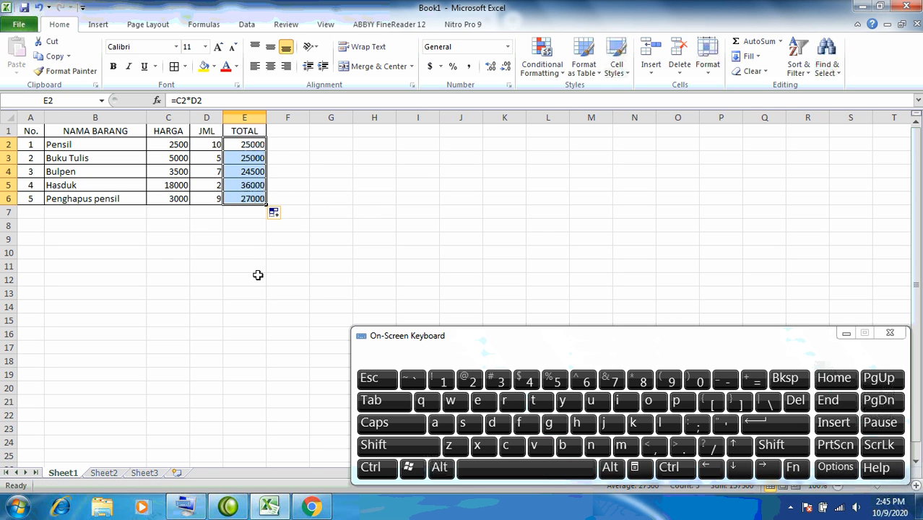
left_click(40, 8)
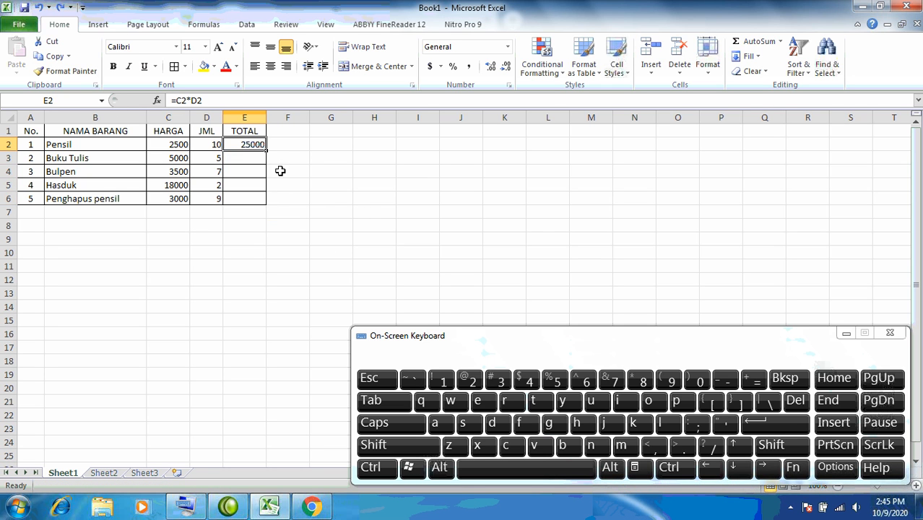
left_click(322, 198)
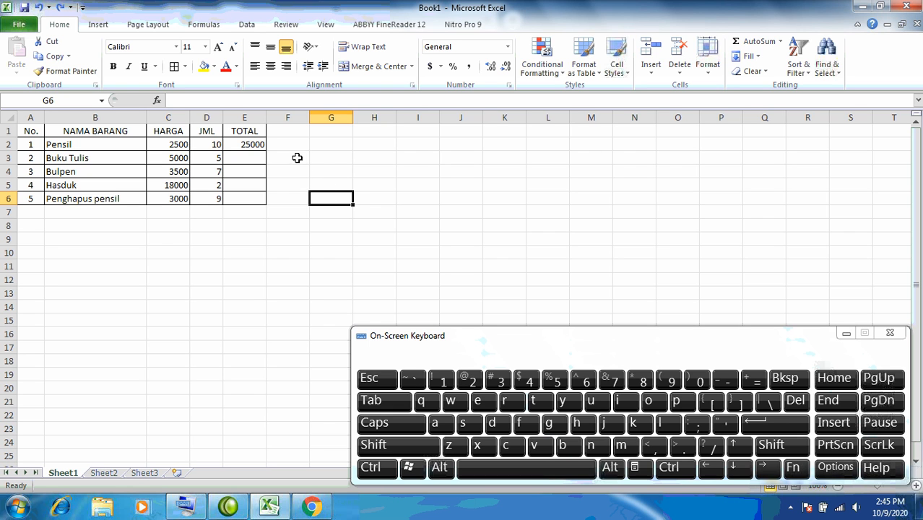
left_click(243, 145)
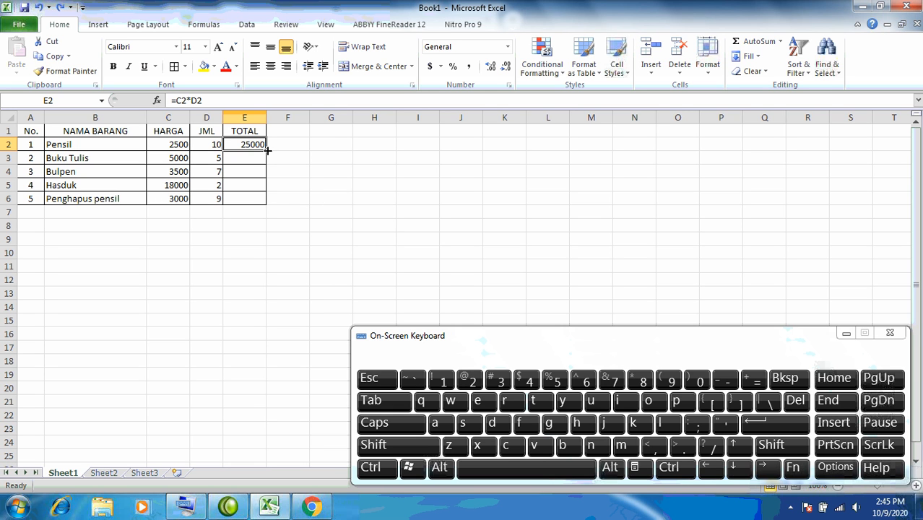
left_click_drag(266, 150, 269, 205)
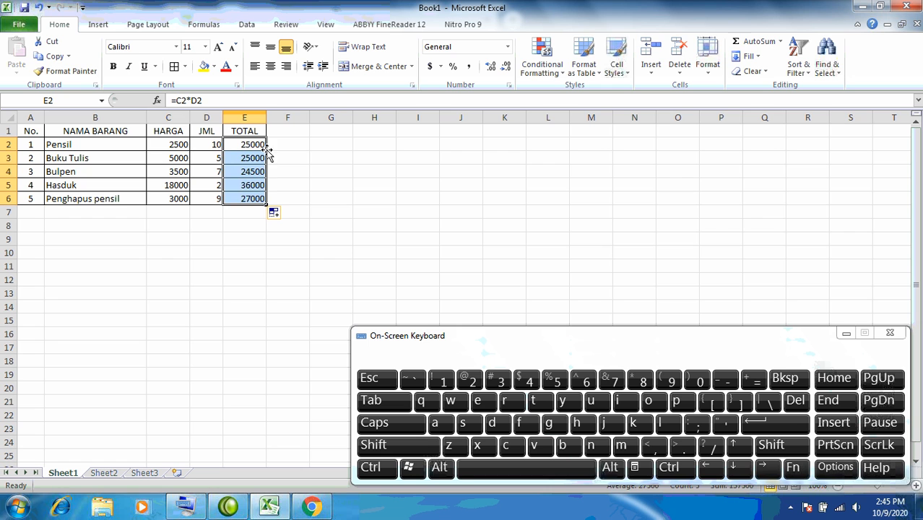
left_click(335, 211)
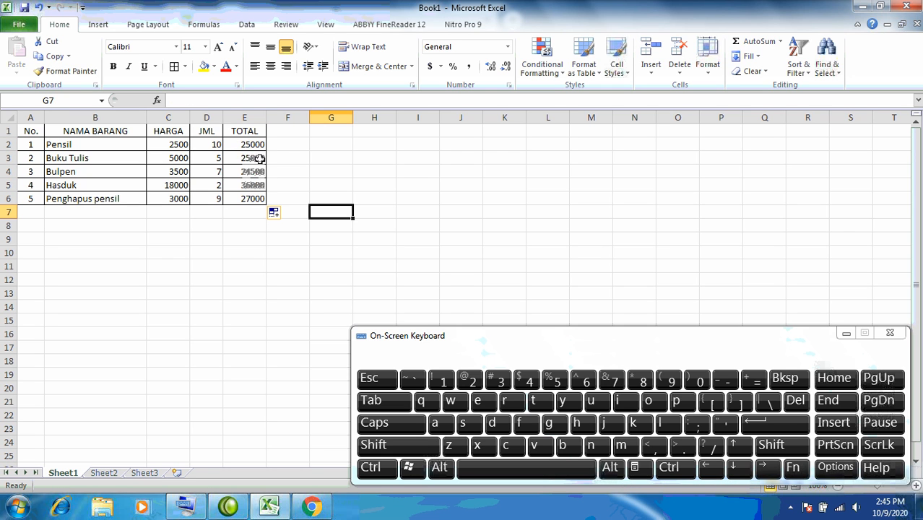
left_click(38, 7)
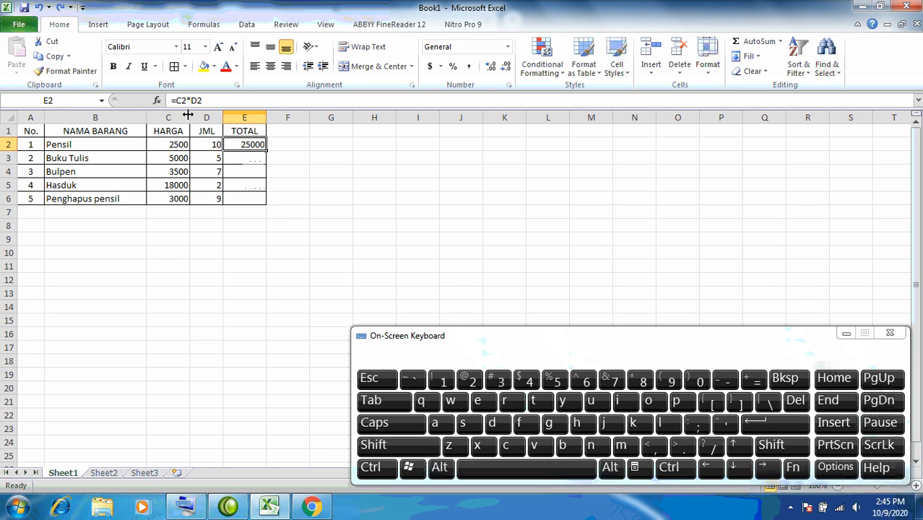
Step: Autofill the TOTAL formula from E2 down to E6 and minimize the on-screen keyboard
double_click(267, 150)
left_click(319, 183)
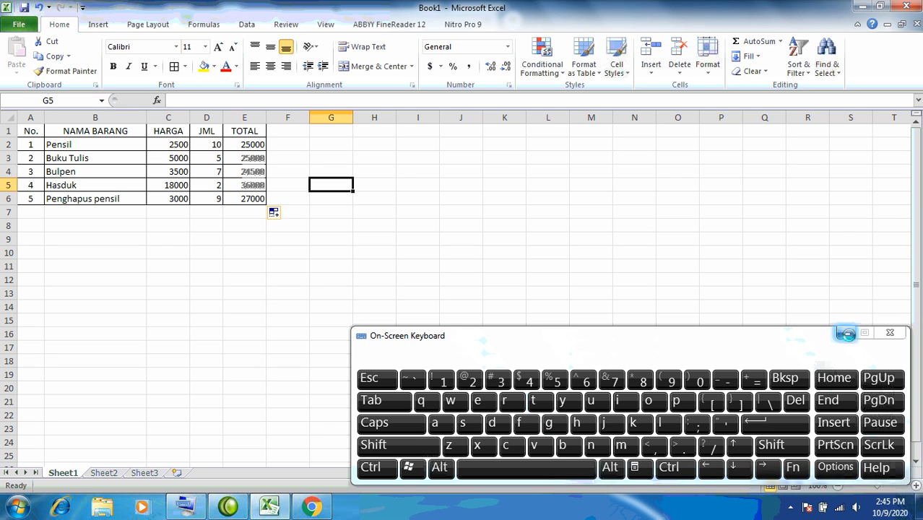
left_click(846, 333)
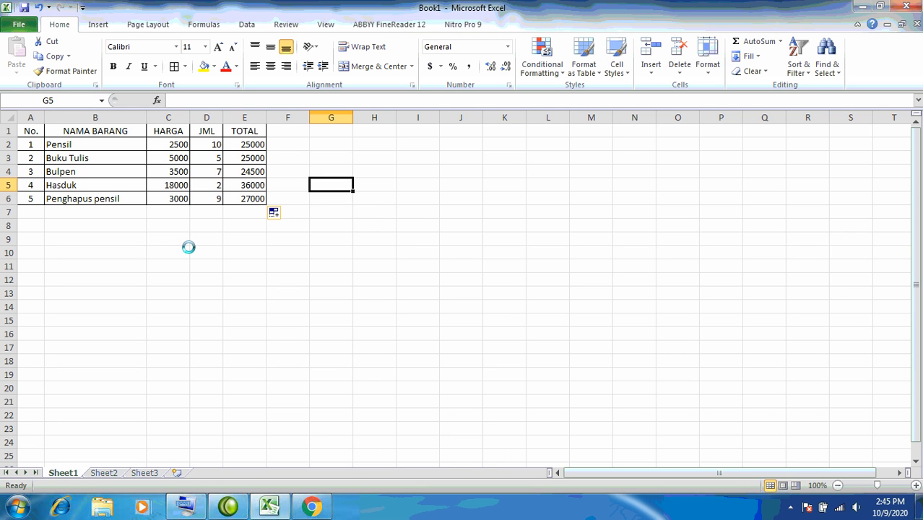
Step: Switch to the untitled Google Sheets spreadsheet in Chrome and examine its border, font size, font and horizontal alignment options
left_click(311, 508)
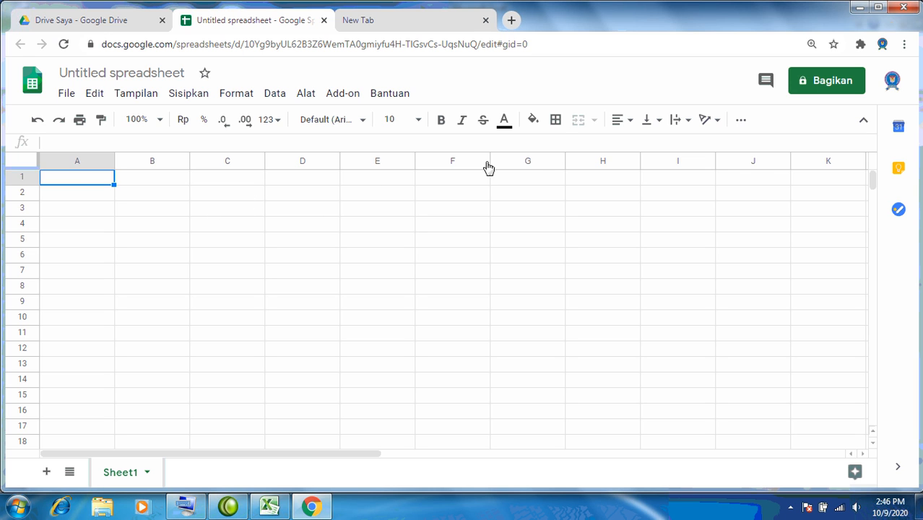
left_click(557, 121)
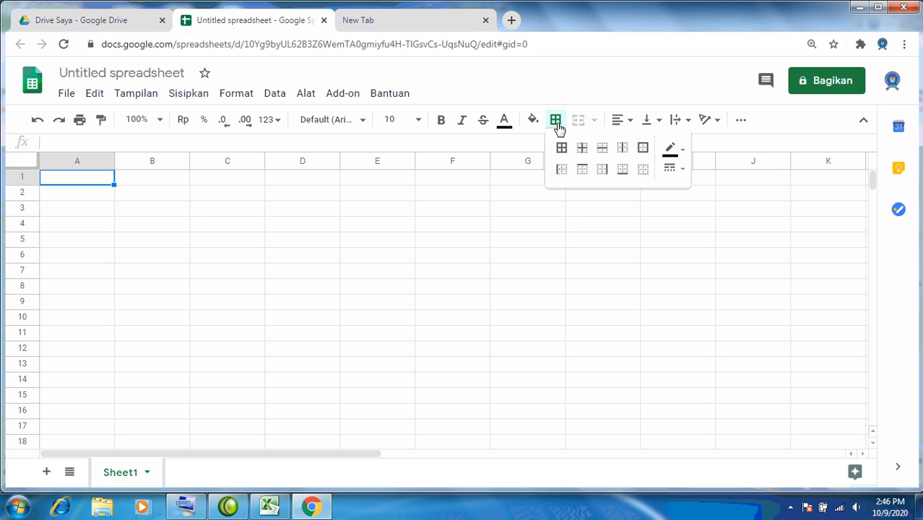
left_click(556, 124)
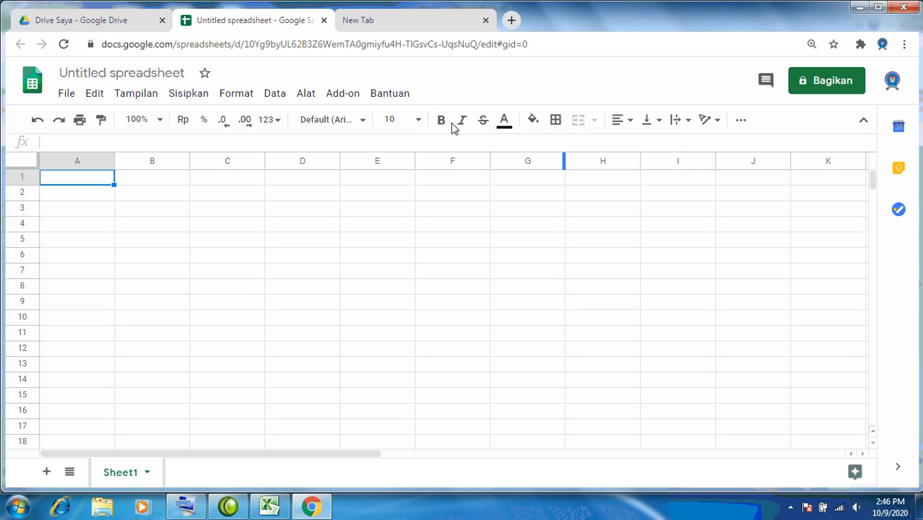
left_click(418, 123)
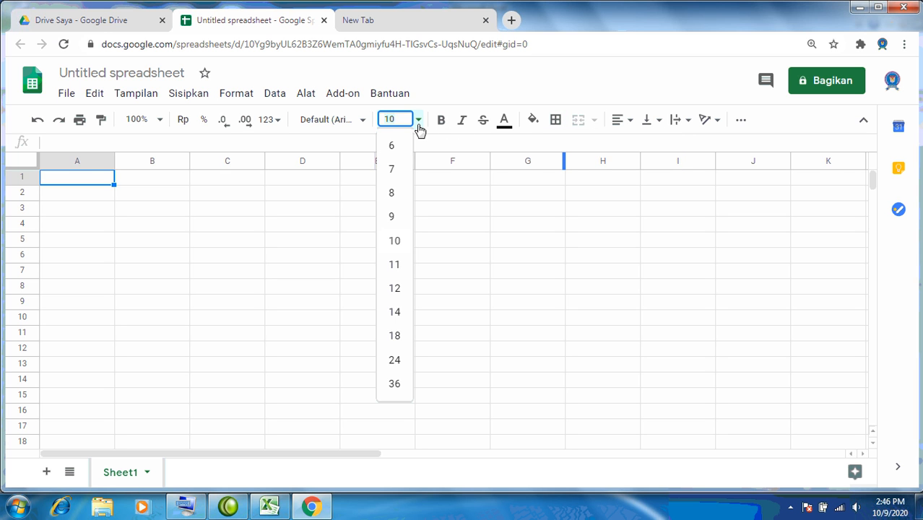
left_click(419, 125)
left_click(363, 123)
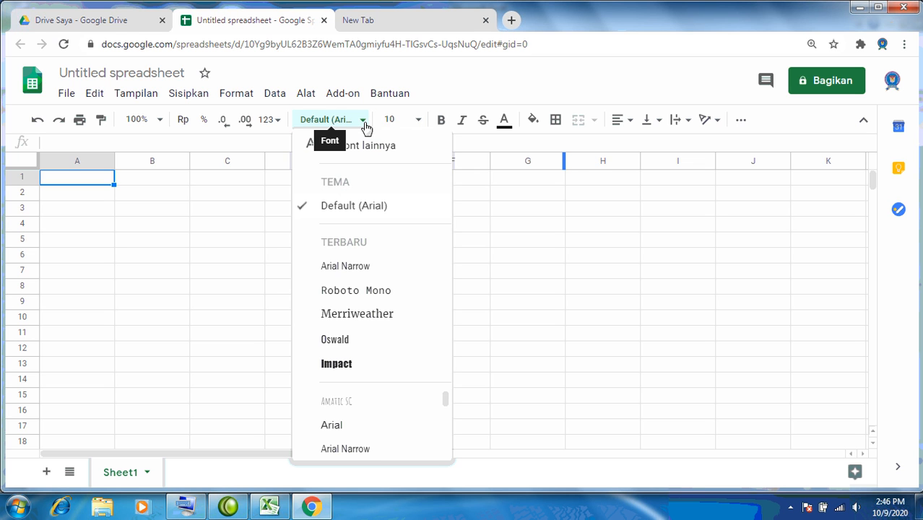
left_click(365, 124)
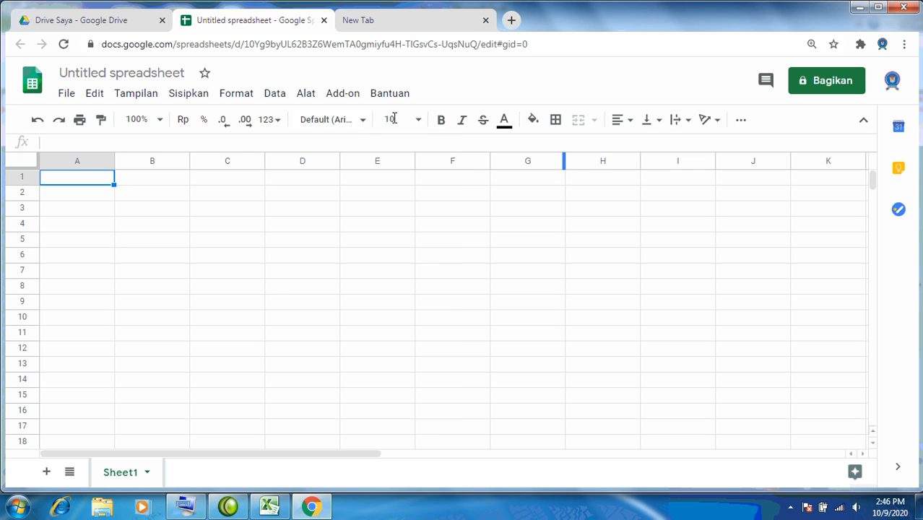
left_click(630, 123)
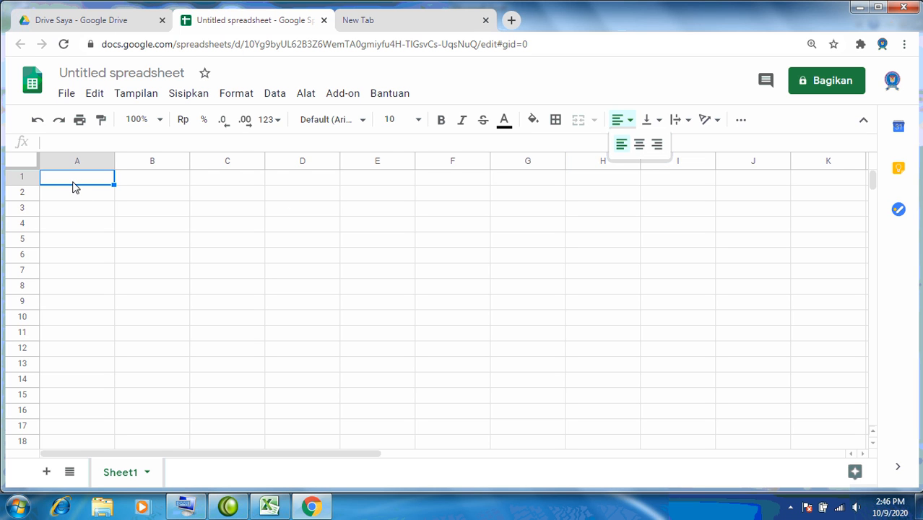
left_click(73, 182)
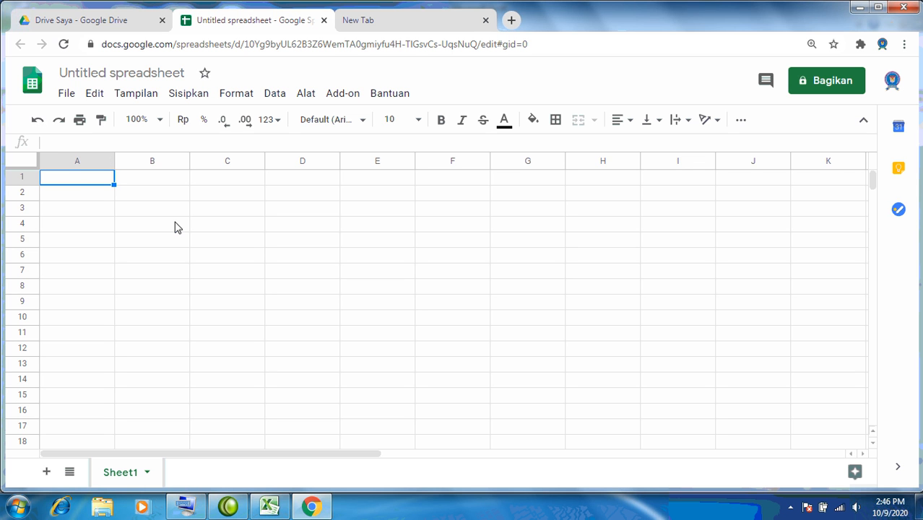
Step: Switch to the Excel workbook Book1 and start saving it as an Excel Workbook under the file name Latihan1
left_click(270, 506)
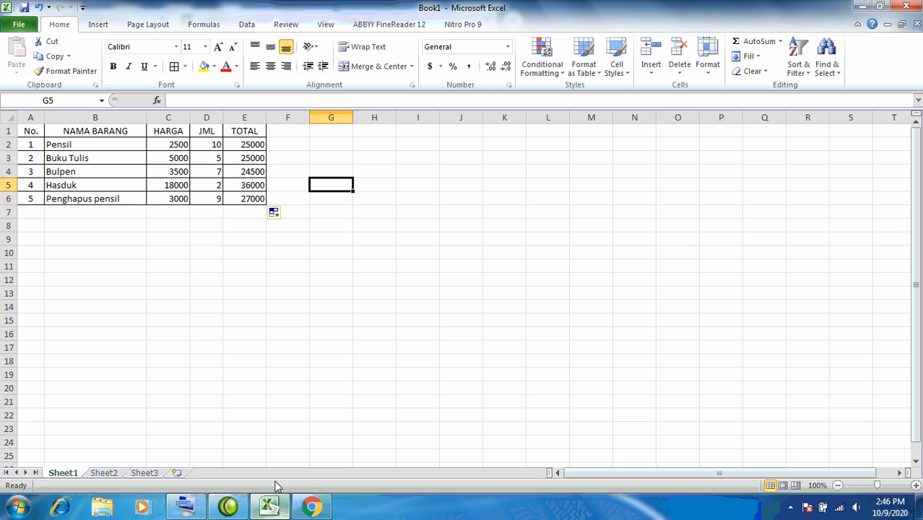
left_click(39, 212)
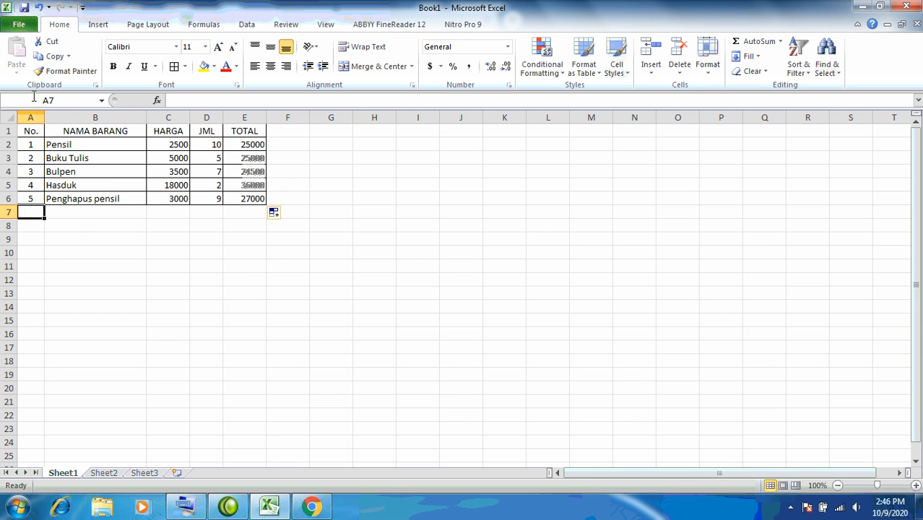
left_click(19, 25)
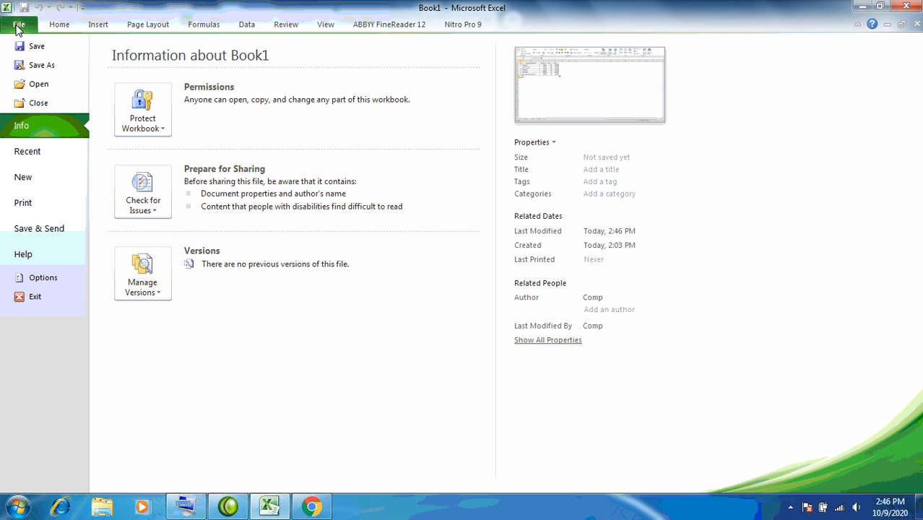
left_click(19, 25)
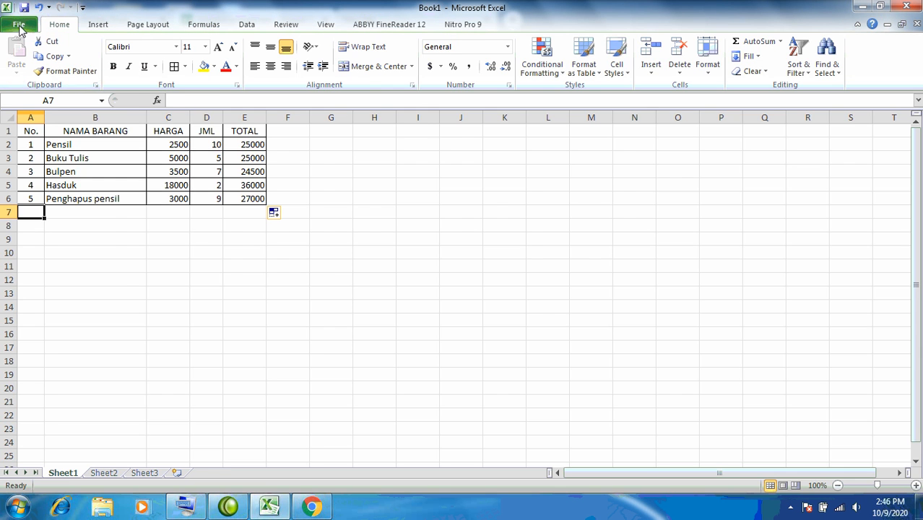
left_click(19, 24)
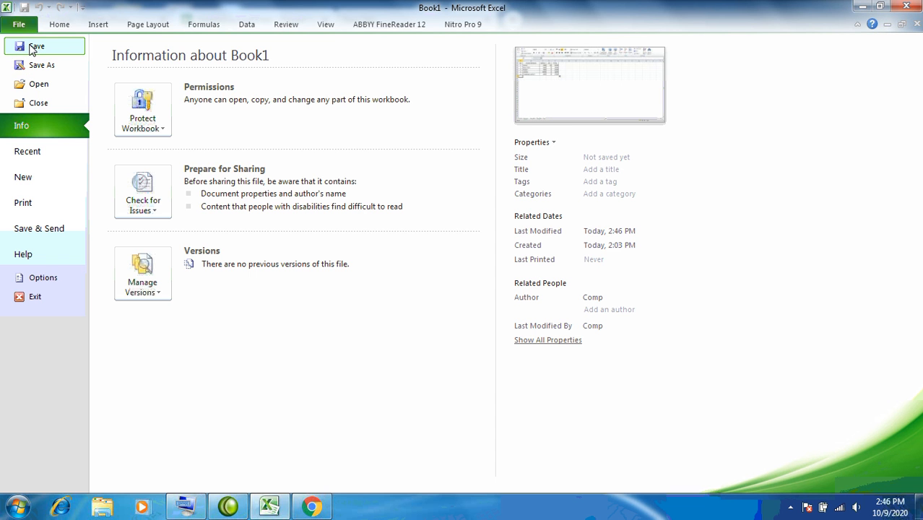
left_click(35, 46)
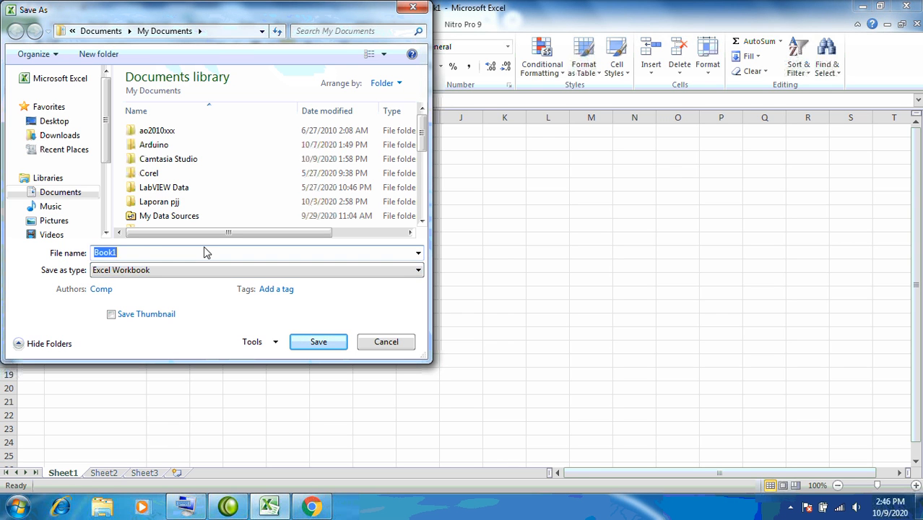
type("Latihan1")
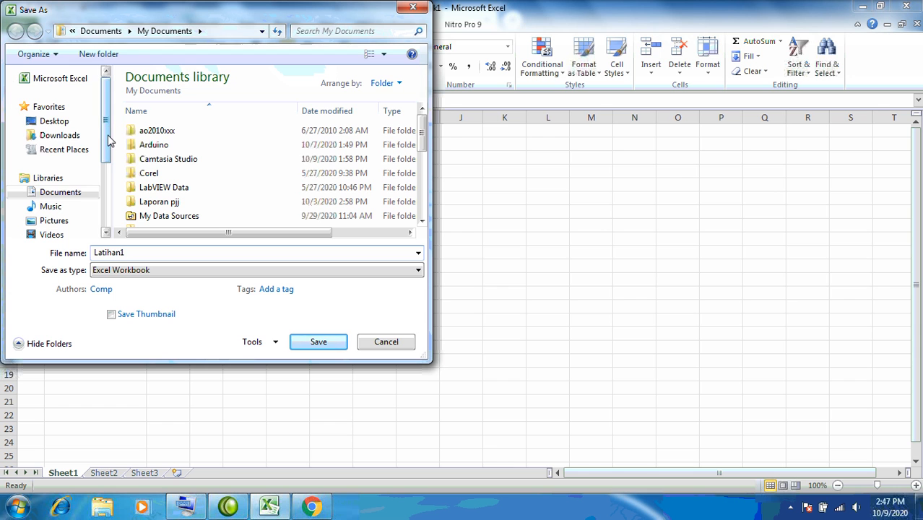
Step: Browse the Data (D:) and Multimedia (E:) drives as possible save locations for the workbook
left_click_drag(106, 143, 105, 198)
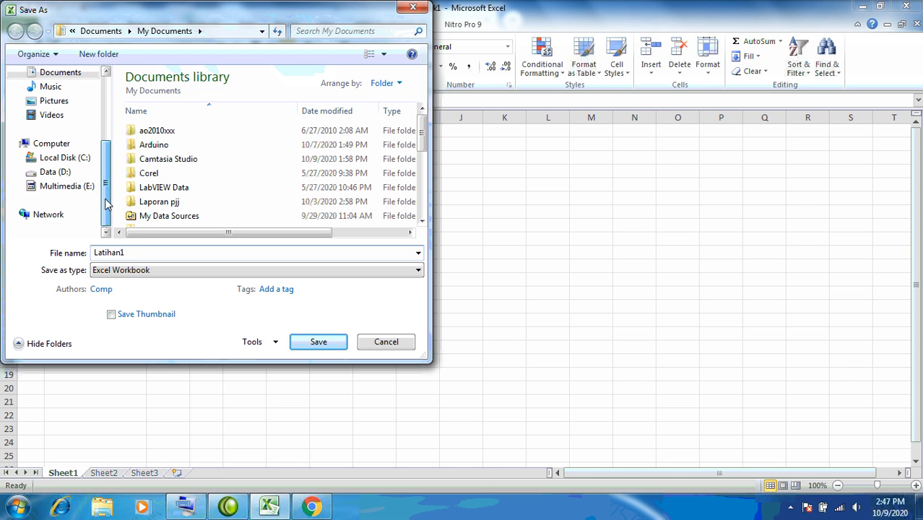
left_click(57, 175)
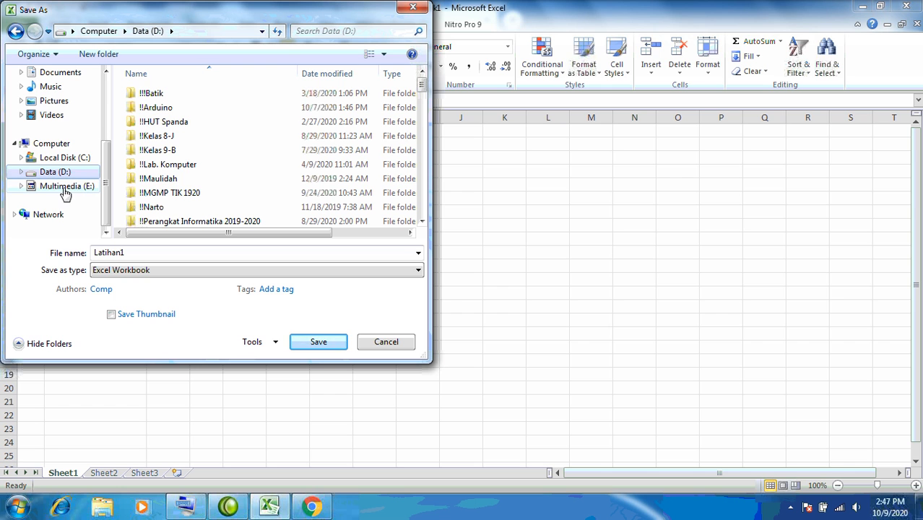
left_click(65, 189)
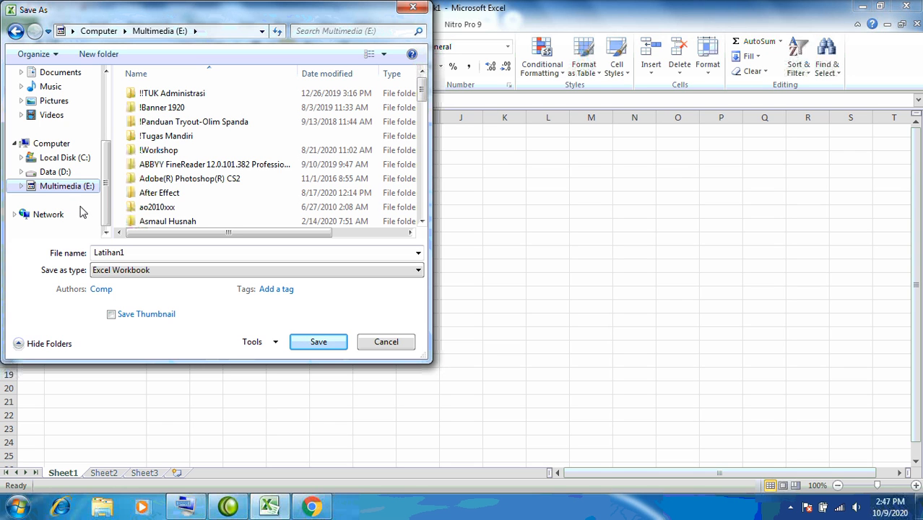
scroll(107, 206, "up", 3)
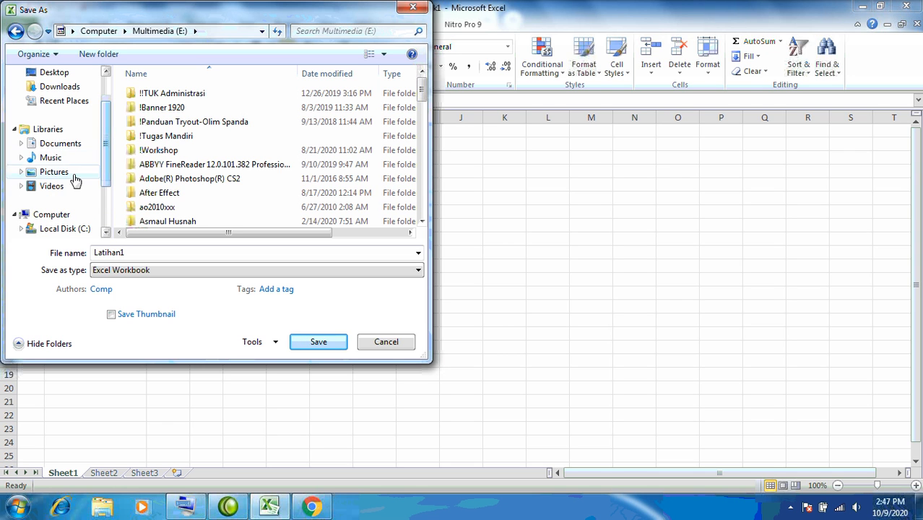
Step: Save the Latihan1 workbook in the Adobe PDF folder of the Documents library
left_click(62, 146)
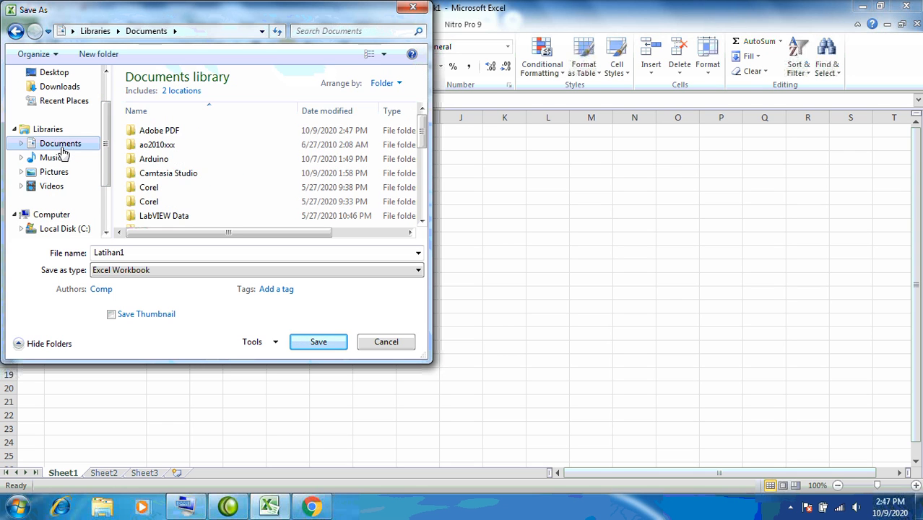
double_click(162, 136)
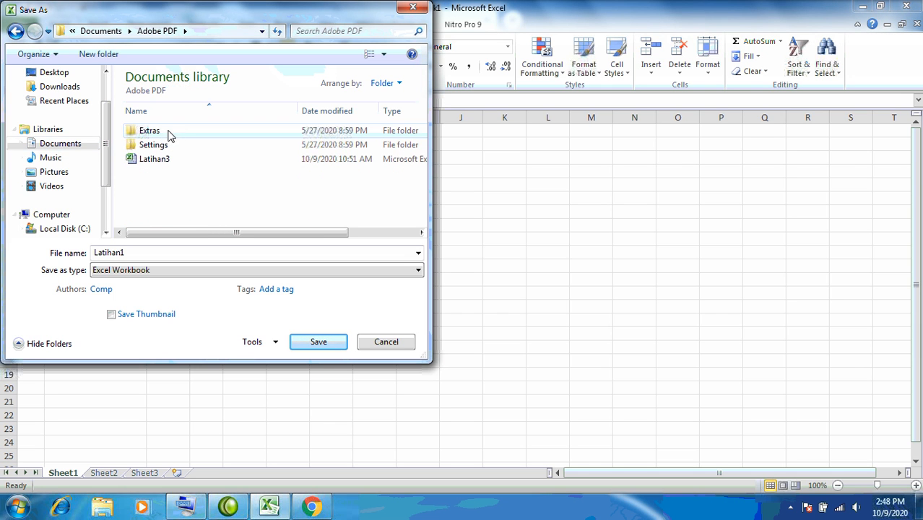
left_click(130, 252)
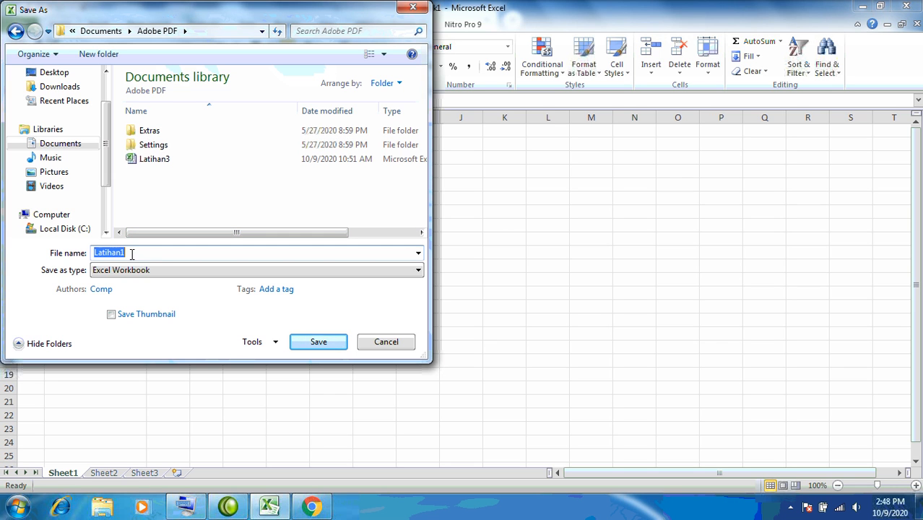
left_click(130, 252)
left_click(319, 342)
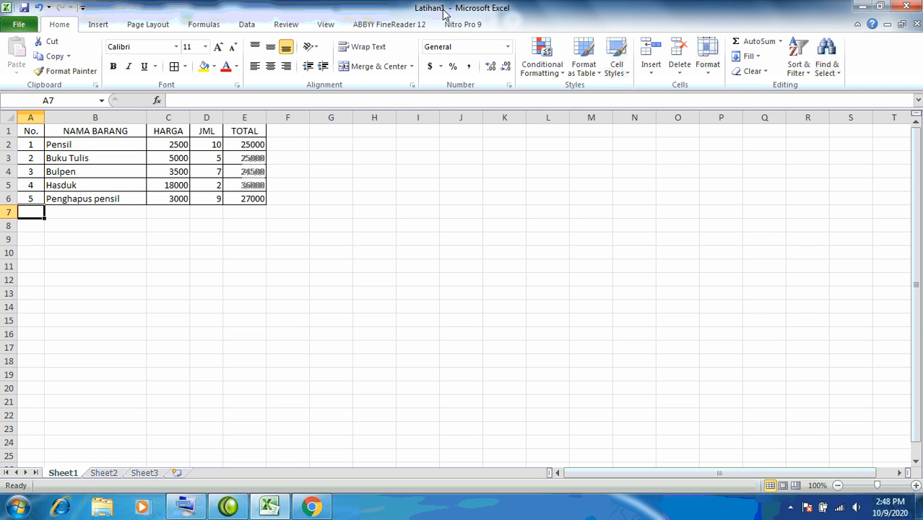
Step: Close Excel with the saved workbook and minimize the Chrome window
left_click(906, 7)
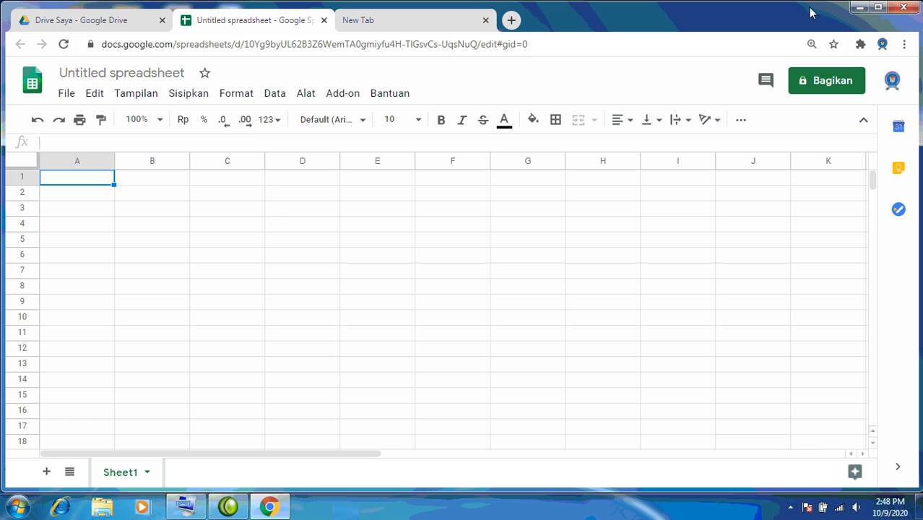
left_click(858, 9)
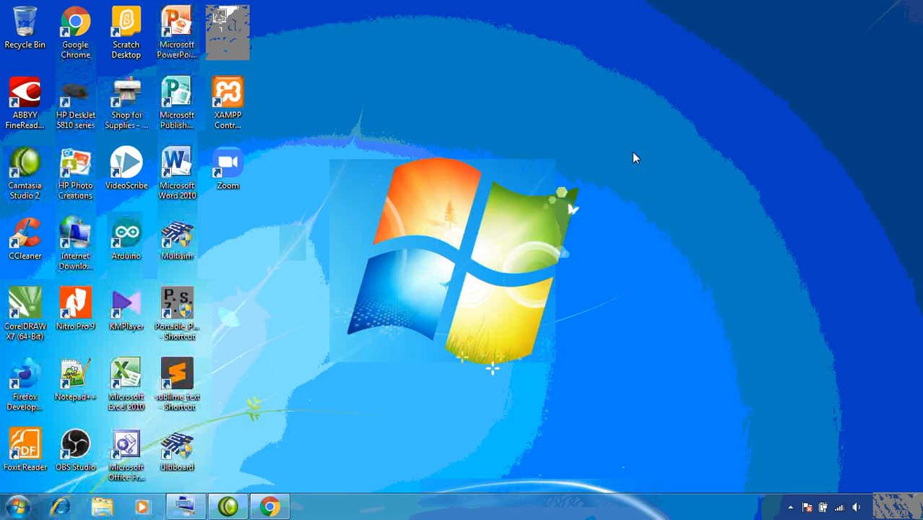
Step: Switch to Windows Explorer and open the Latihan1 workbook from the Adobe PDF folder in the Documents library
left_click(102, 510)
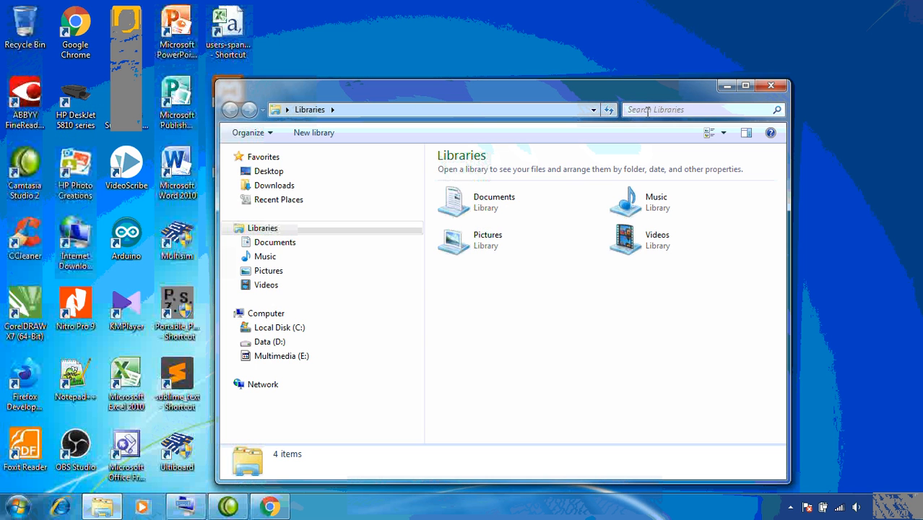
left_click(745, 85)
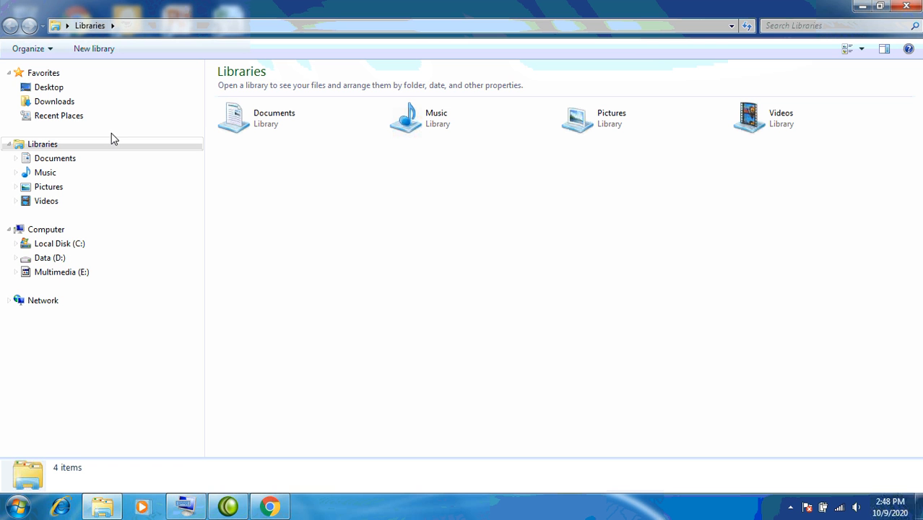
left_click(57, 162)
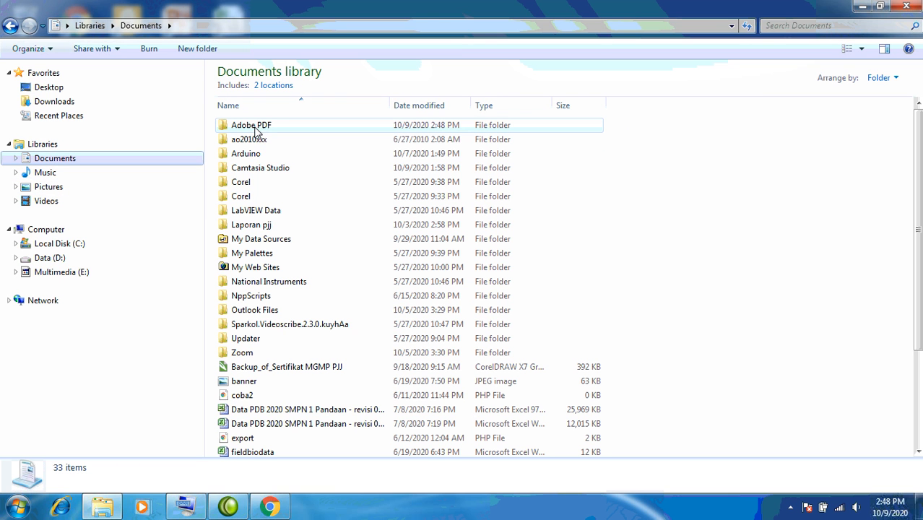
double_click(253, 128)
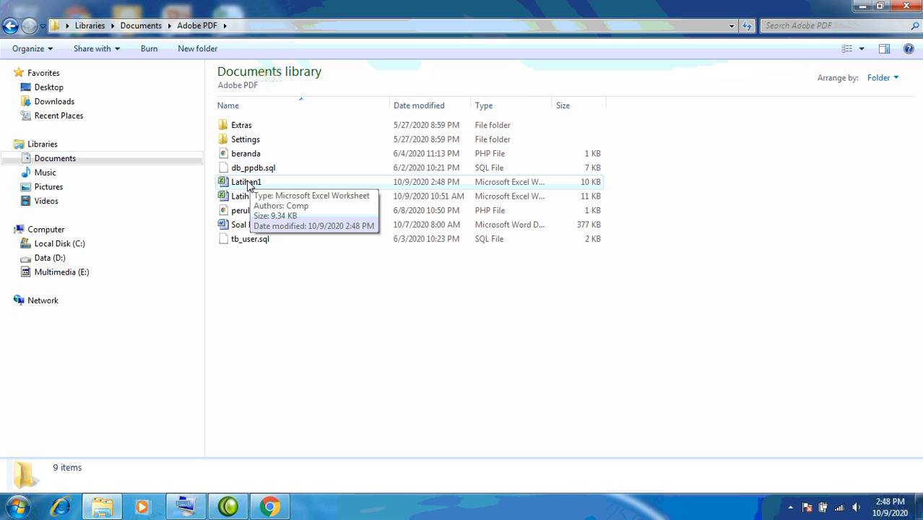
left_click(248, 184)
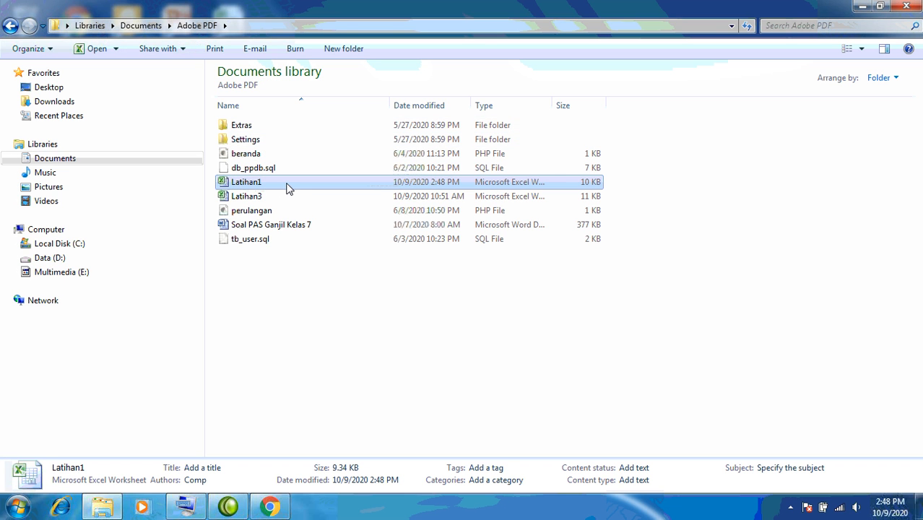
double_click(243, 186)
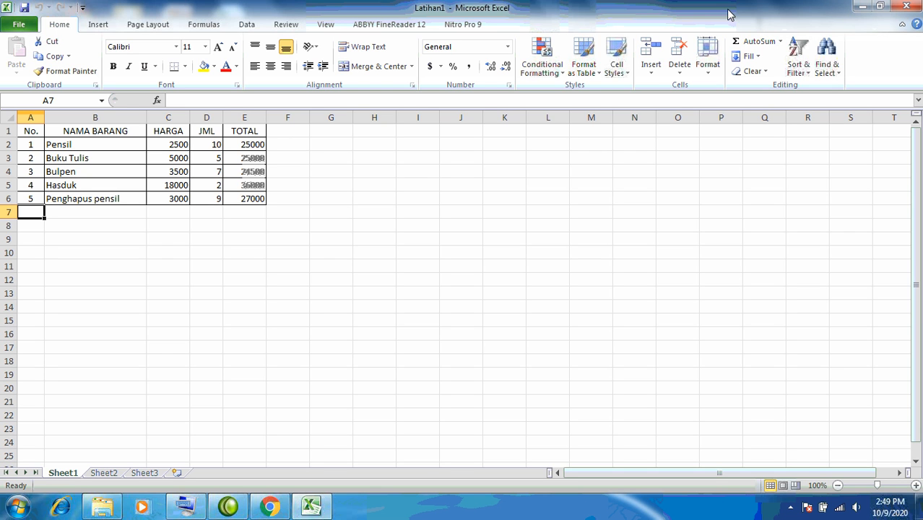
Step: Close the reopened Latihan1 workbook and the Windows Explorer window
left_click(861, 7)
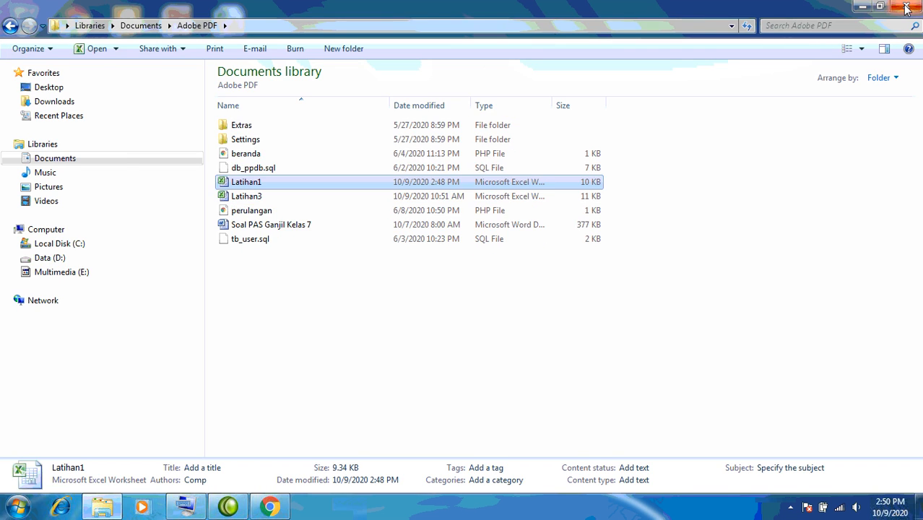
left_click(908, 6)
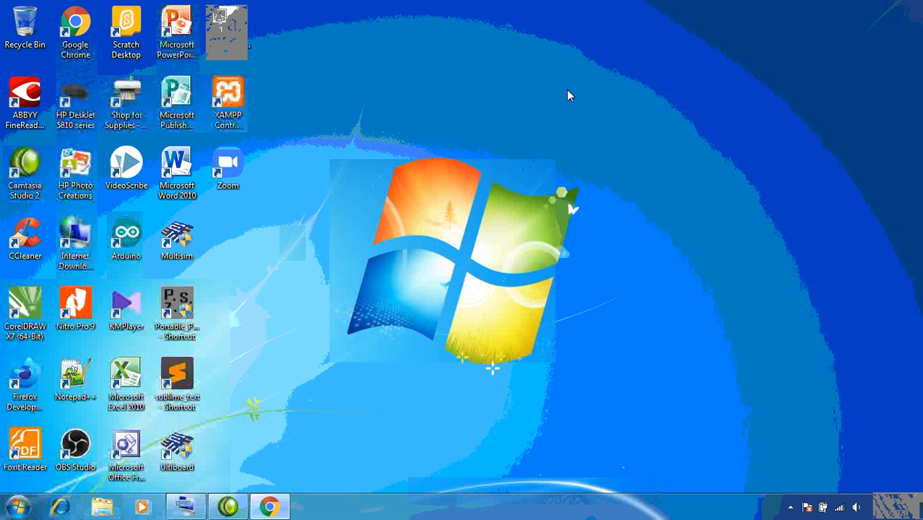